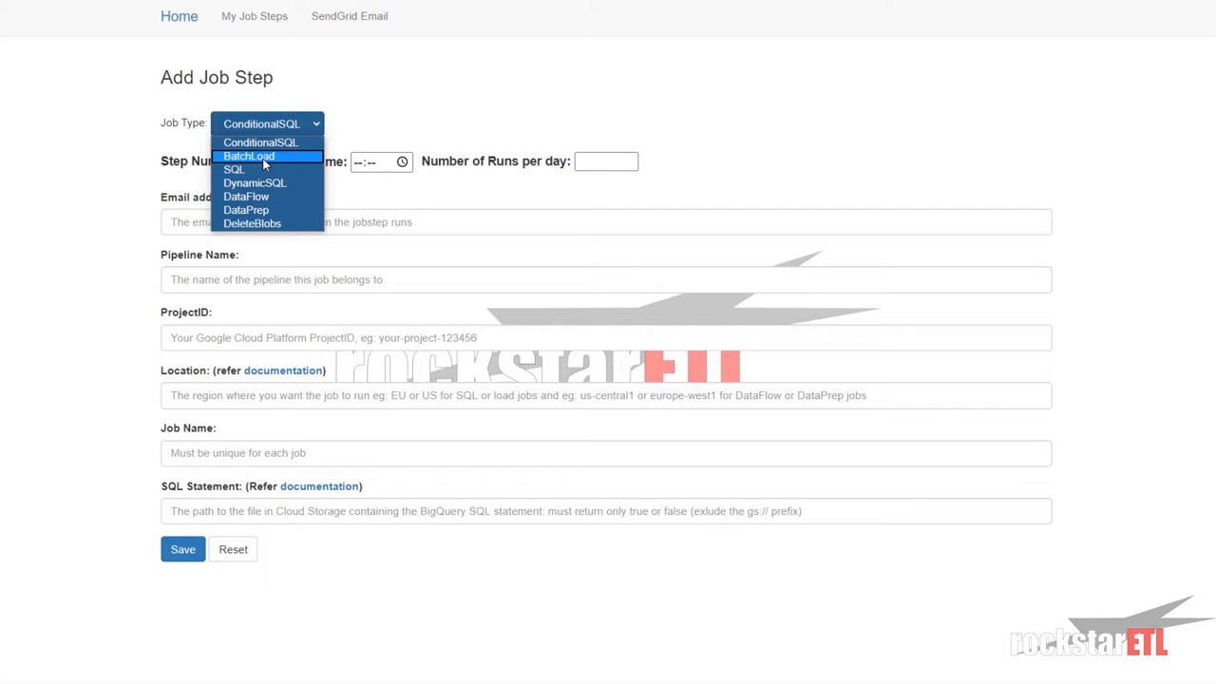
Step: Set the job step's type to BatchLoad, its run time to 12:10 and its number of runs per day to 0
click(265, 158)
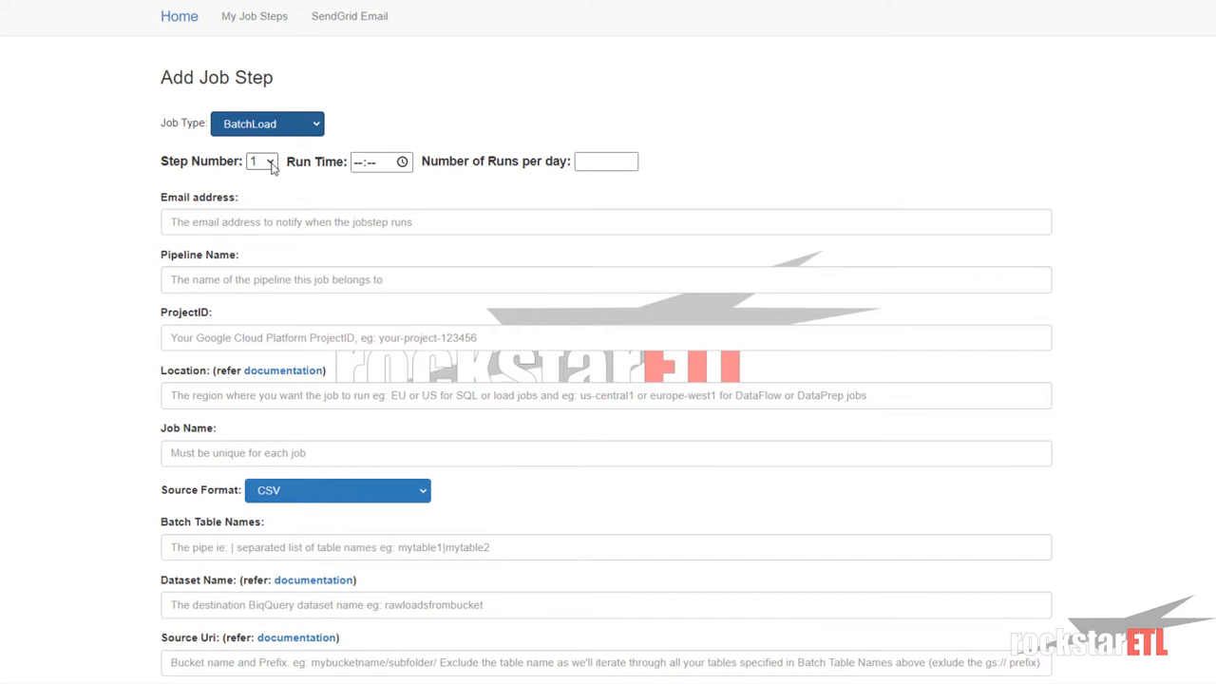
click(271, 164)
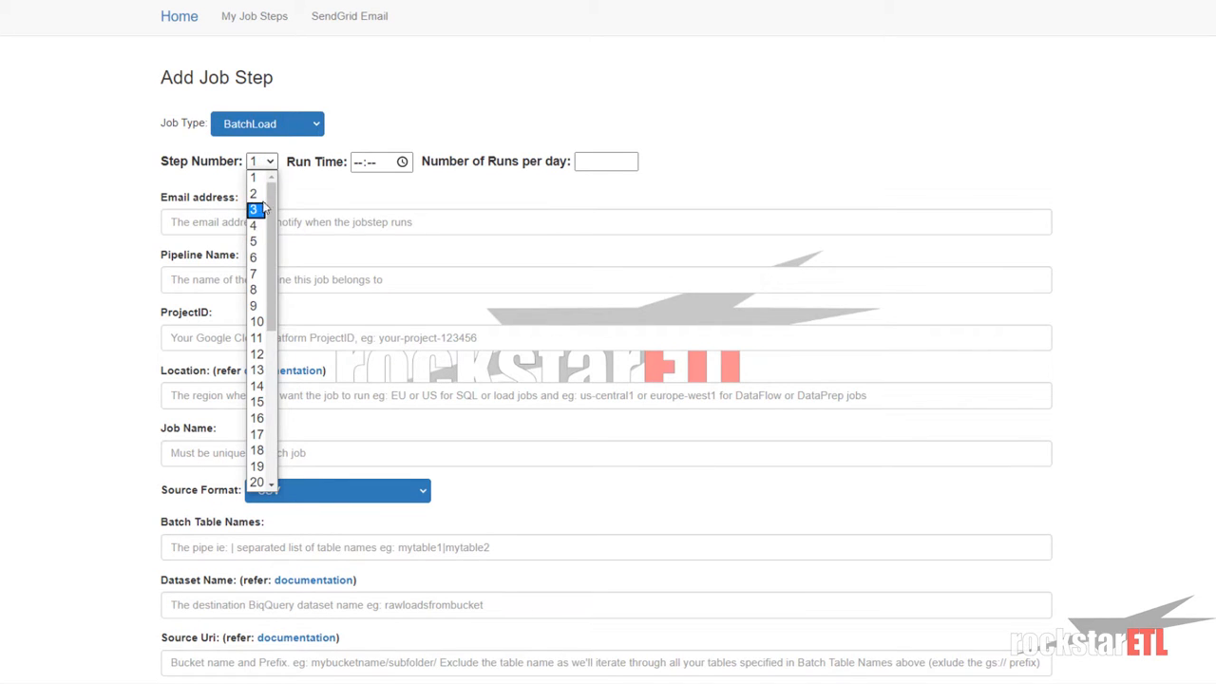
click(262, 167)
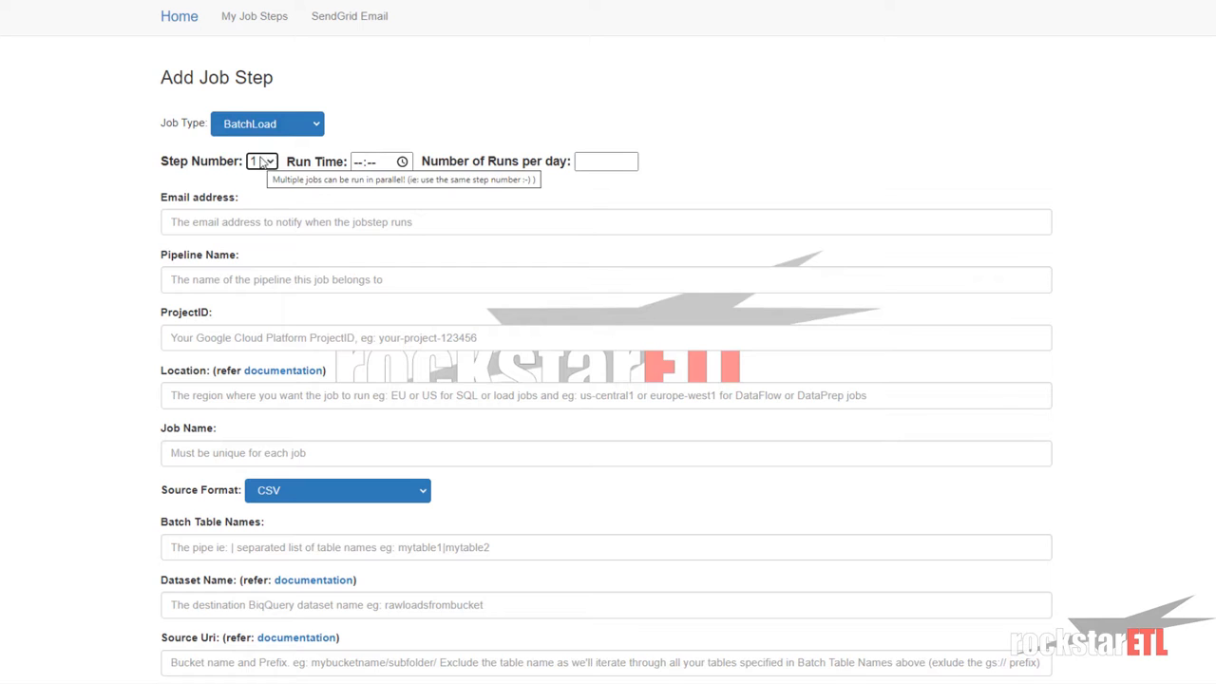
click(359, 163)
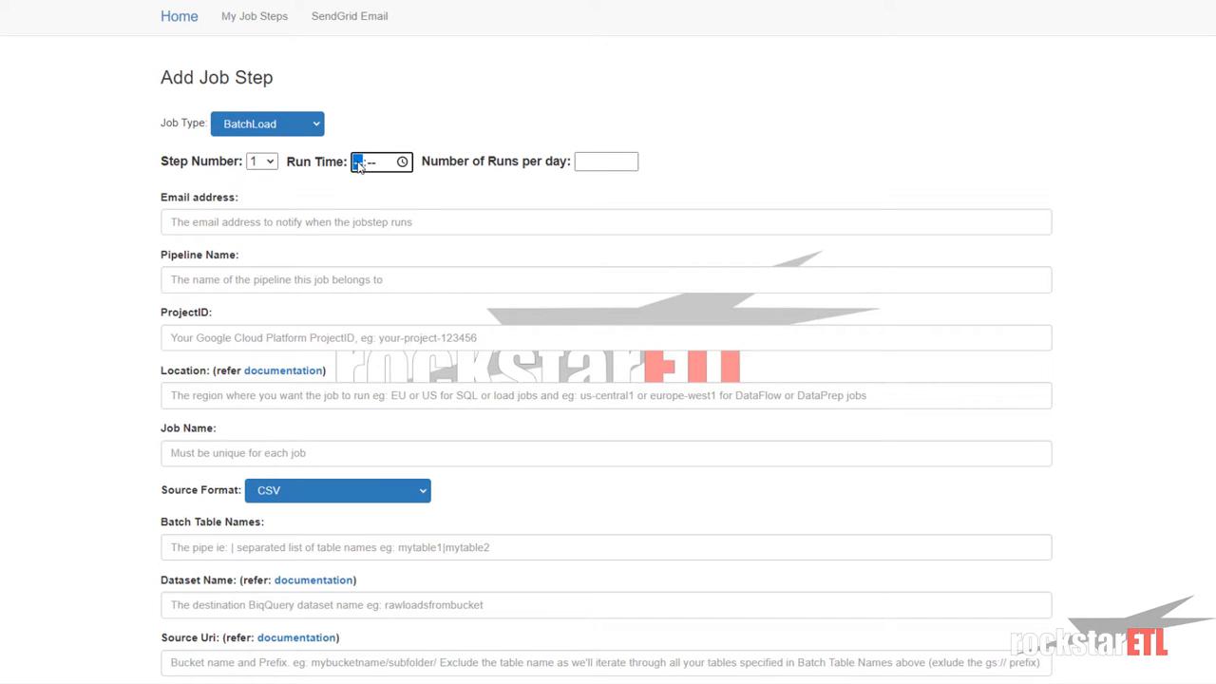
text(12:10)
click(600, 162)
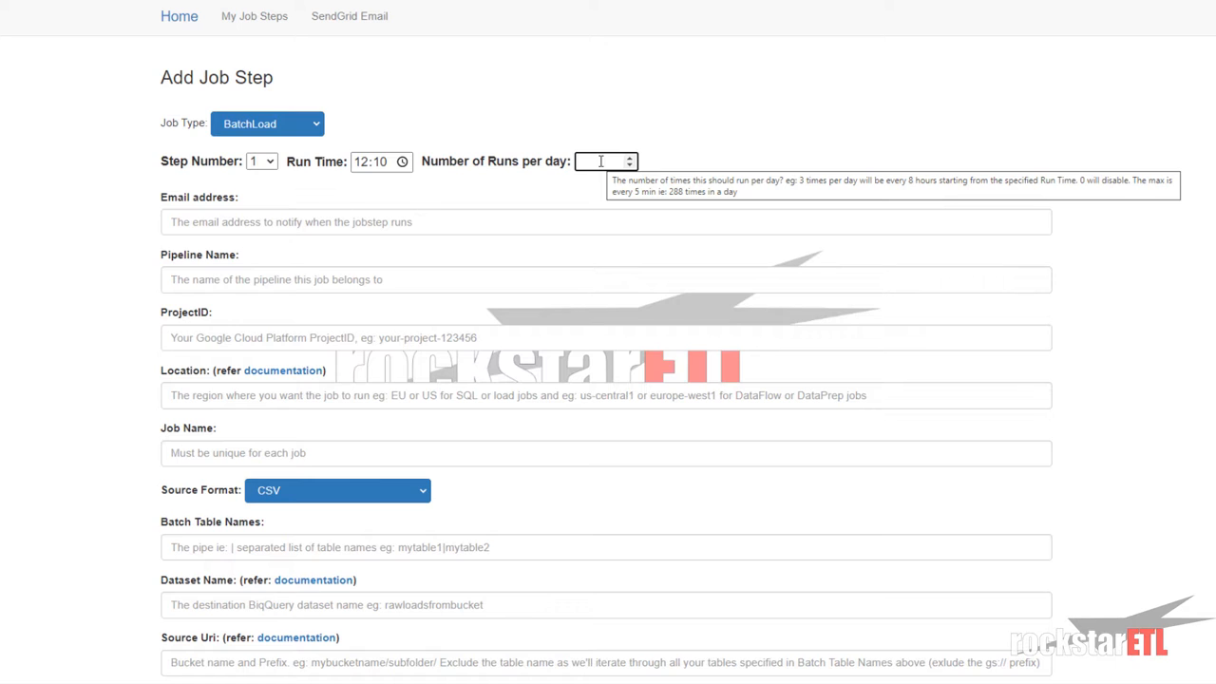
text(0)
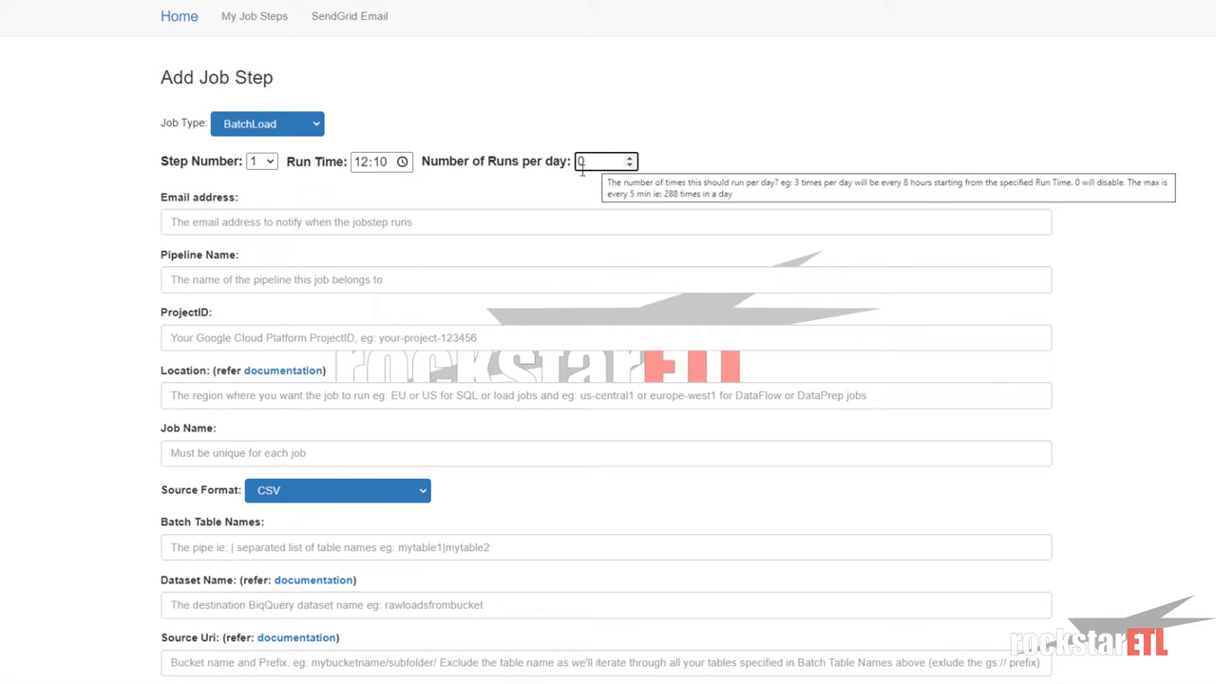
Step: Change the step number to 2, and return it to 1
click(270, 164)
click(260, 184)
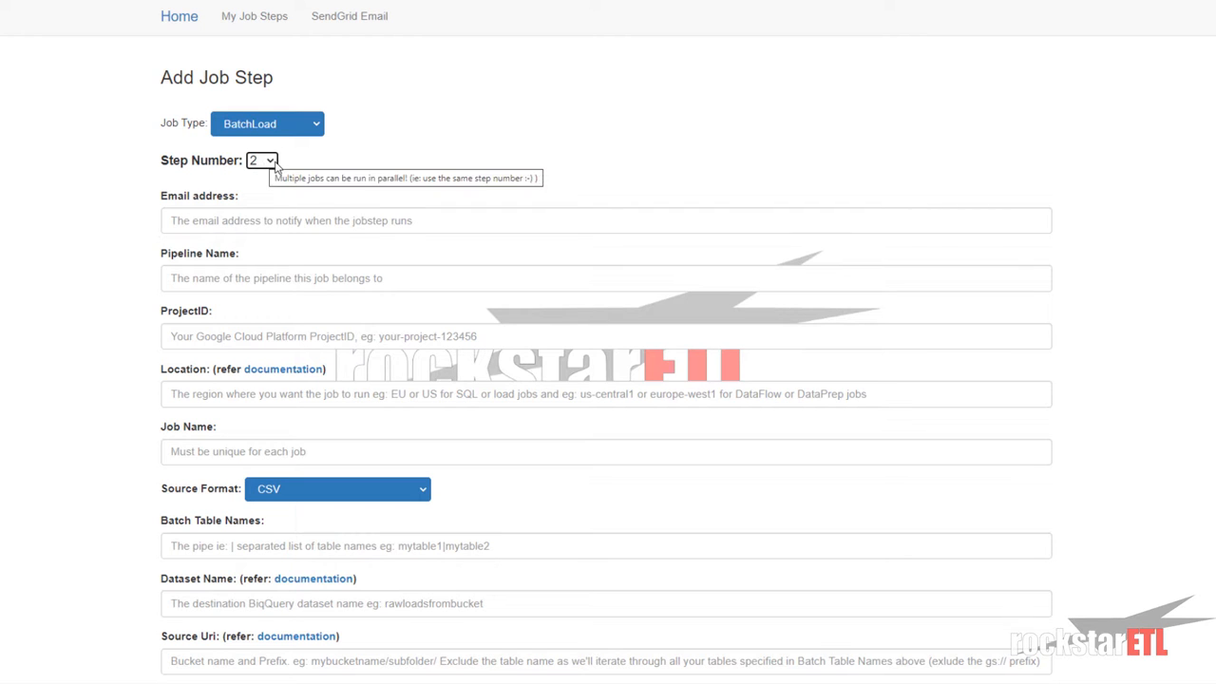
click(274, 163)
click(258, 173)
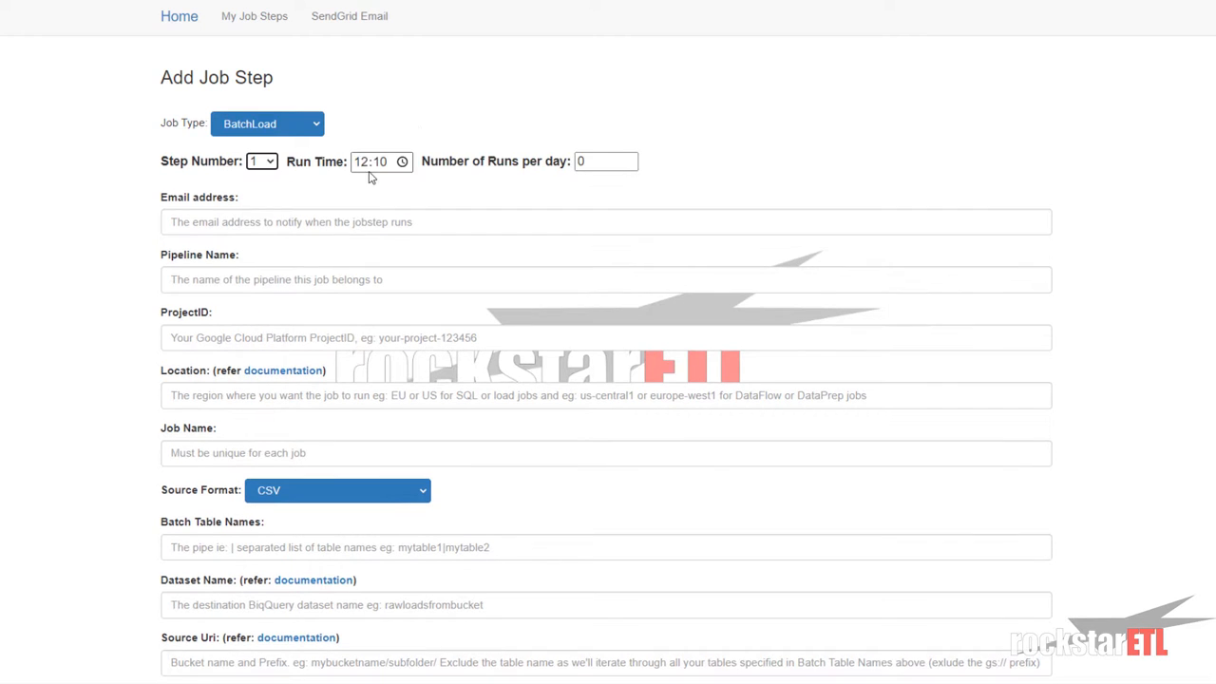
double_click(585, 160)
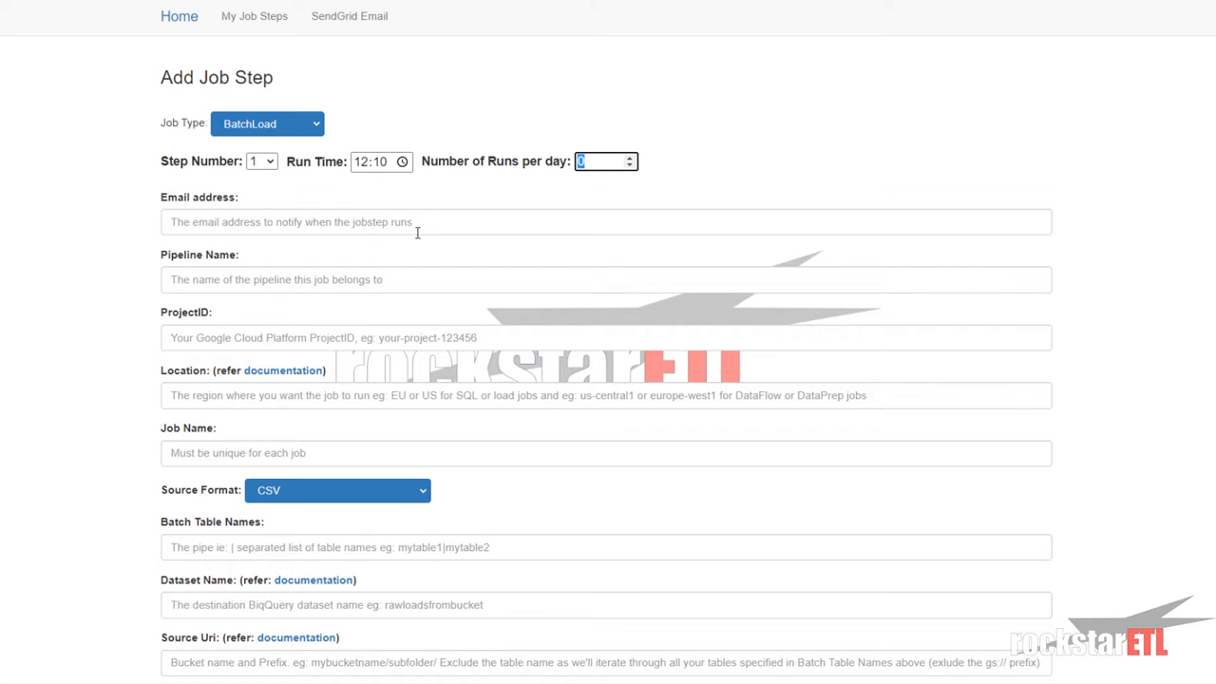
click(288, 218)
click(252, 196)
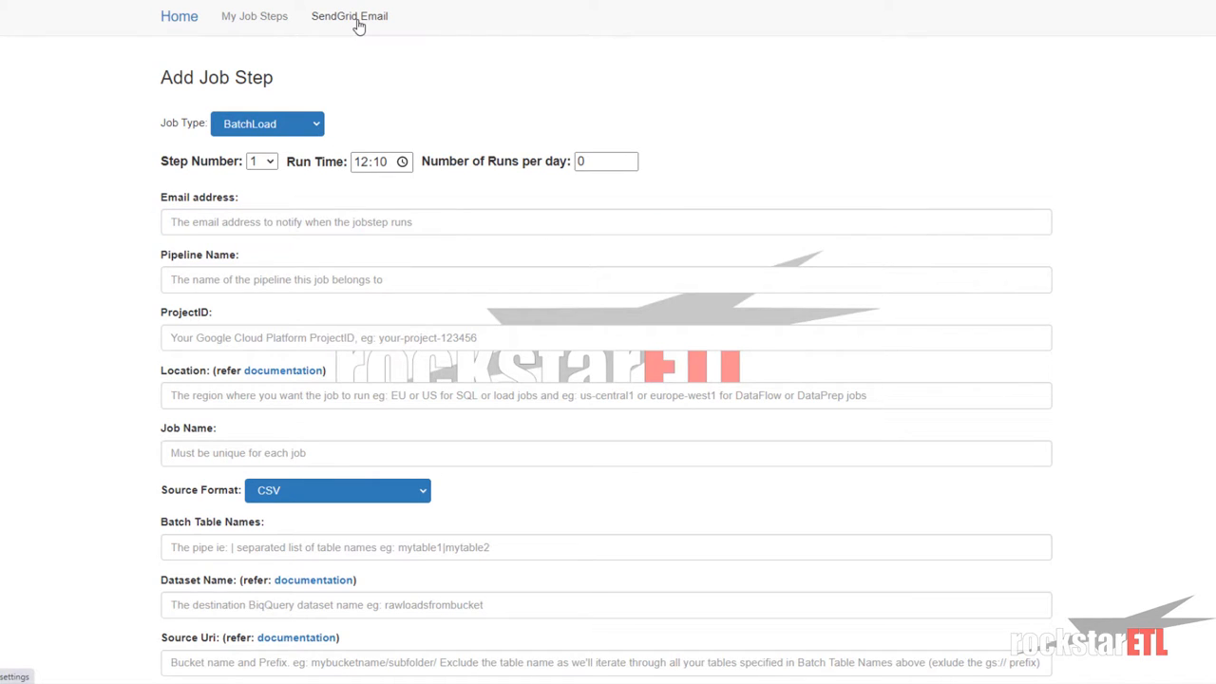
Step: Copy the API key from the SendGrid email settings and delete the existing mail settings
click(359, 22)
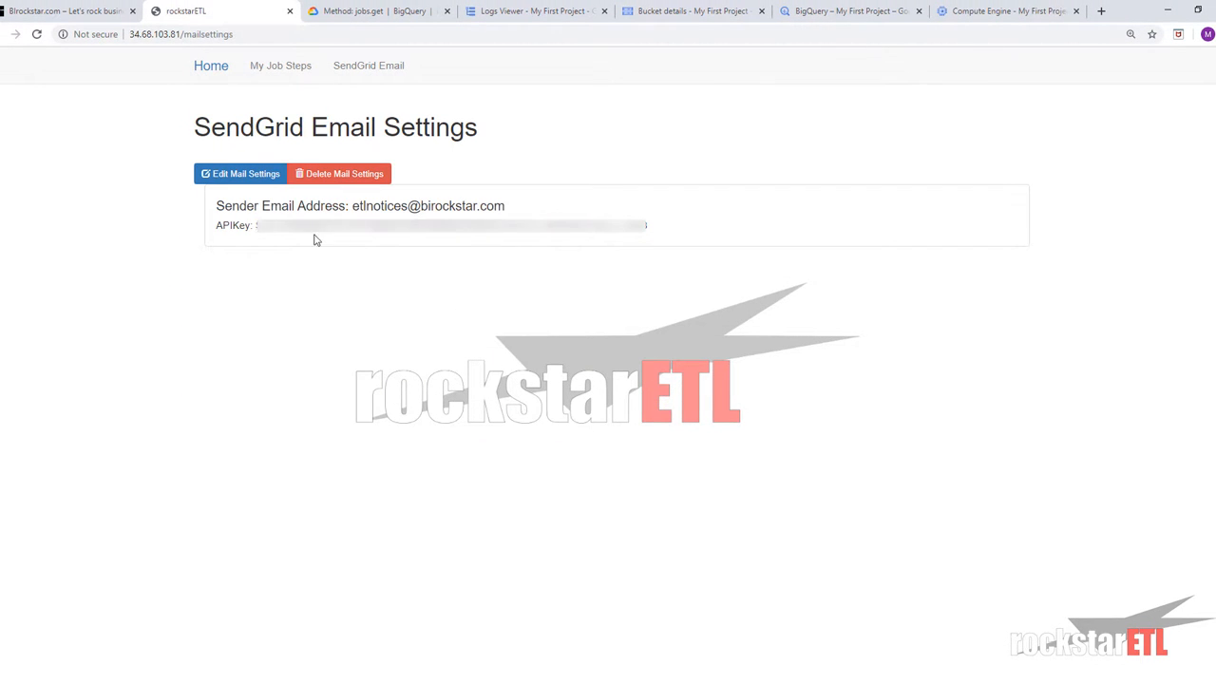
drag(255, 228, 646, 228)
click(344, 176)
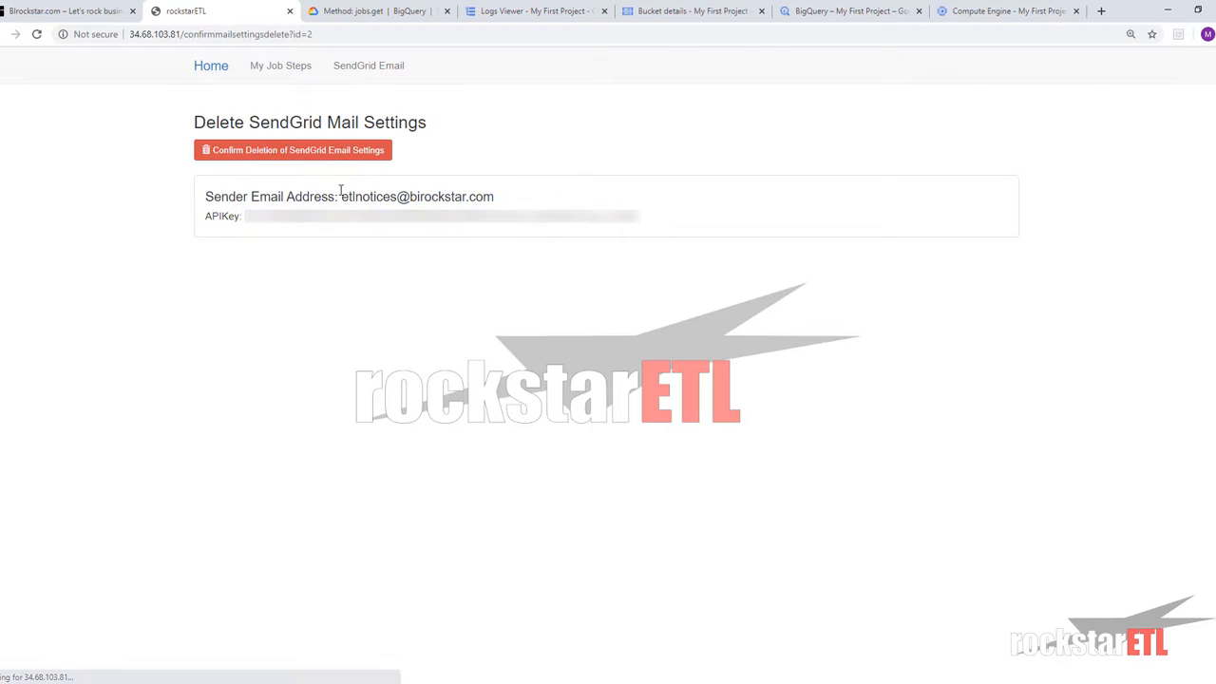
click(320, 158)
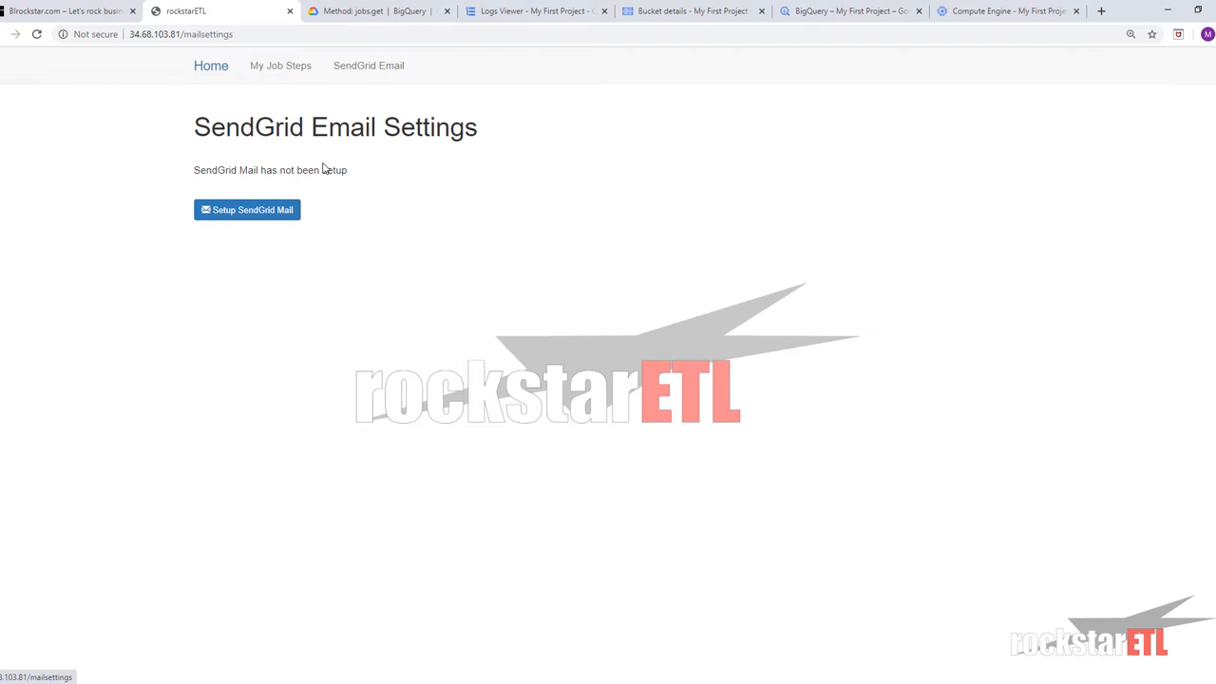
Step: Start a new SendGrid mail setup and fill in the sender's email address
click(243, 214)
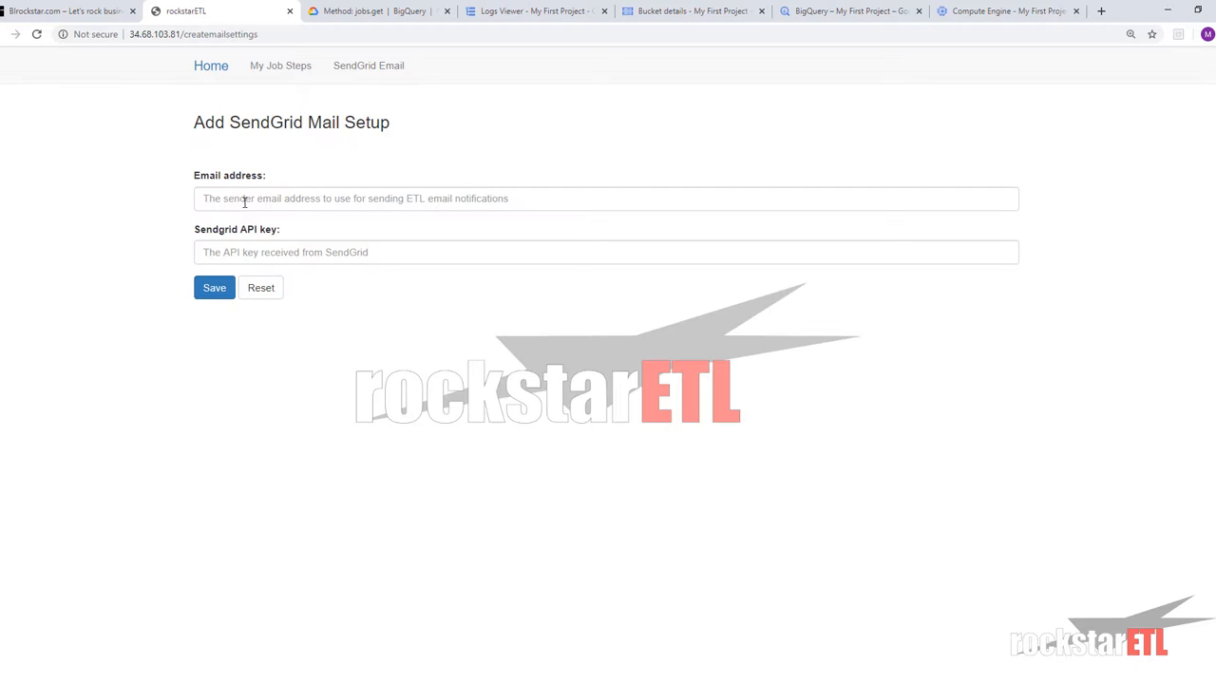
click(244, 200)
click(245, 229)
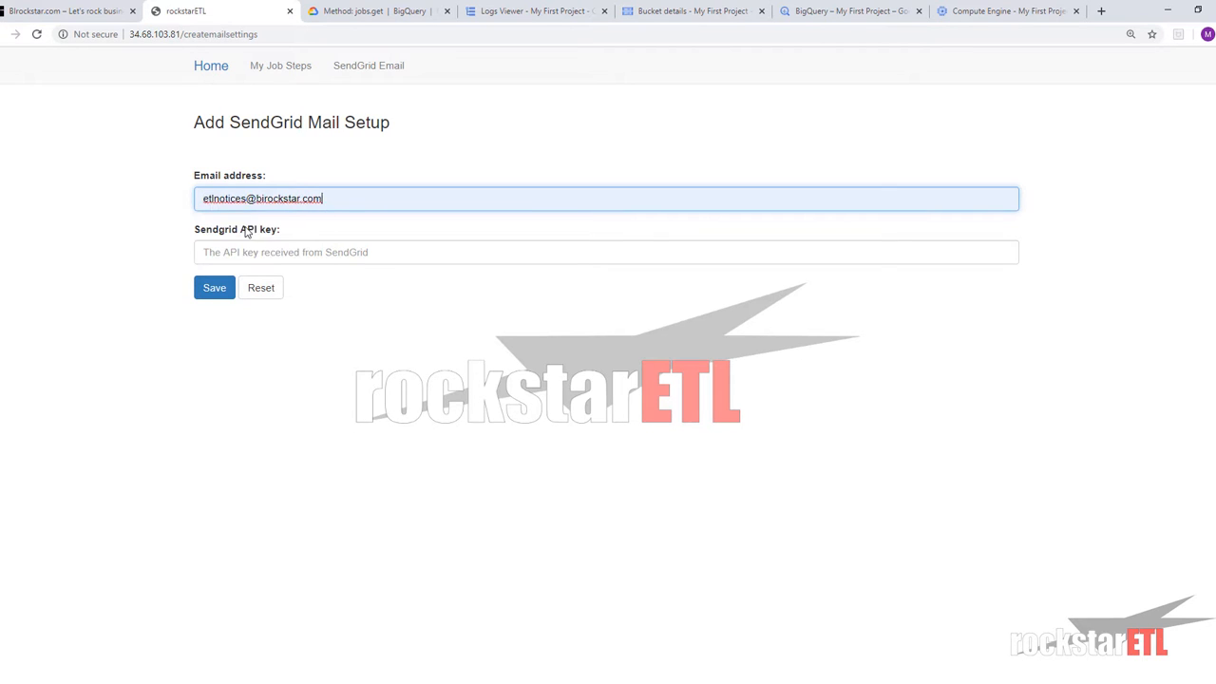
drag(339, 205, 88, 218)
key(BackSpace)
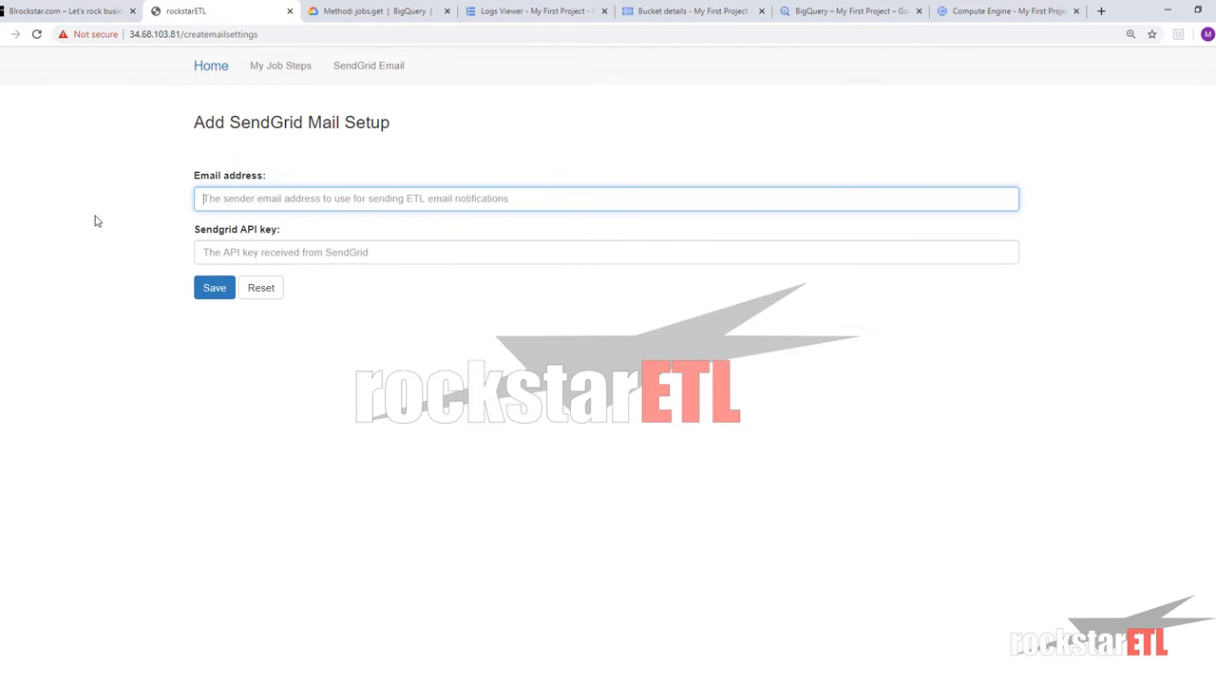
click(455, 200)
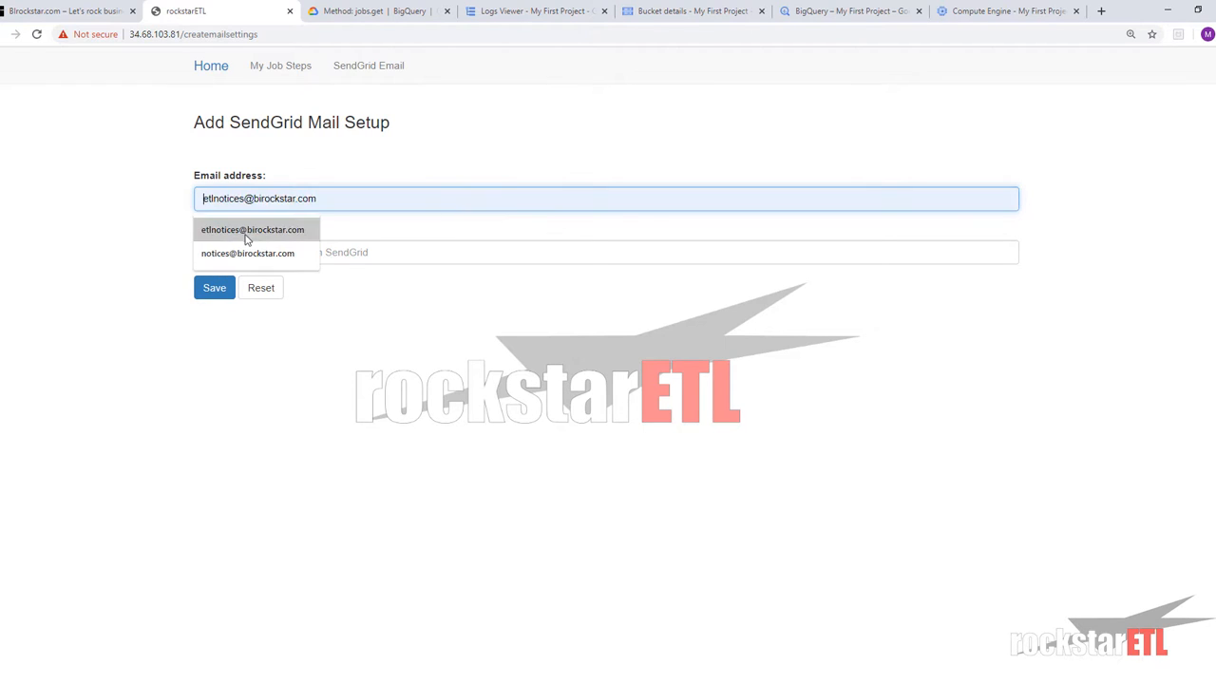
click(246, 231)
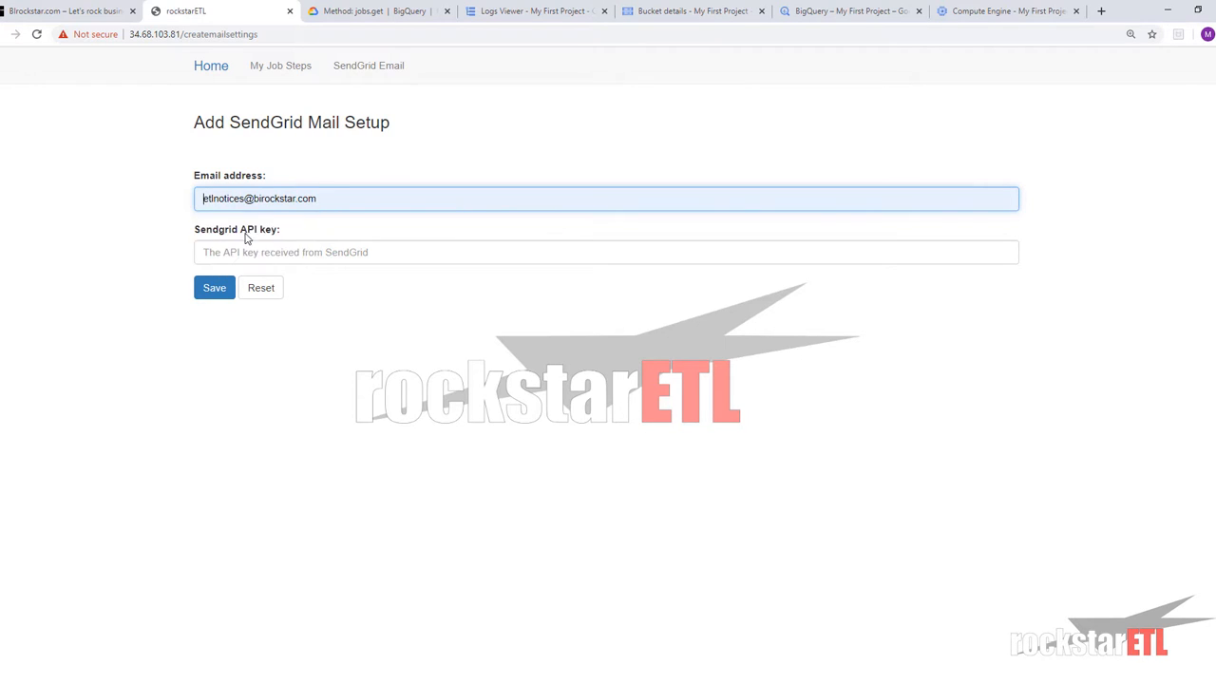
Step: Paste the SendGrid API key into the mail setup and save it
click(290, 257)
key(ctrl+v)
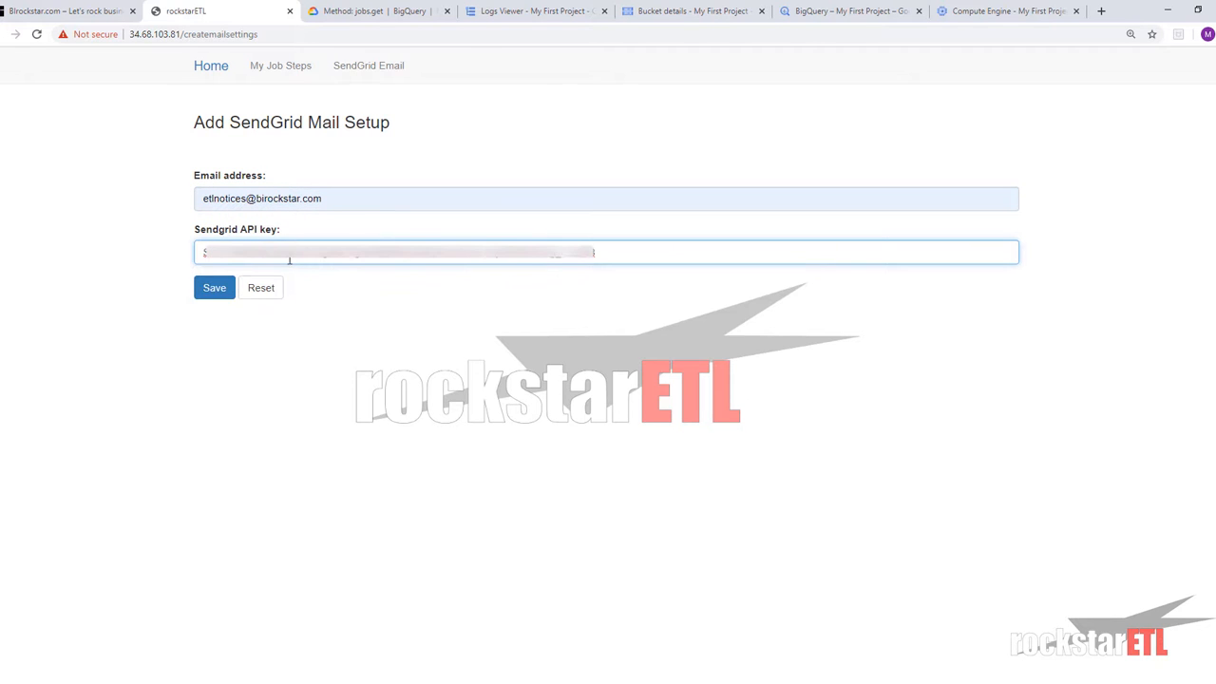
click(213, 286)
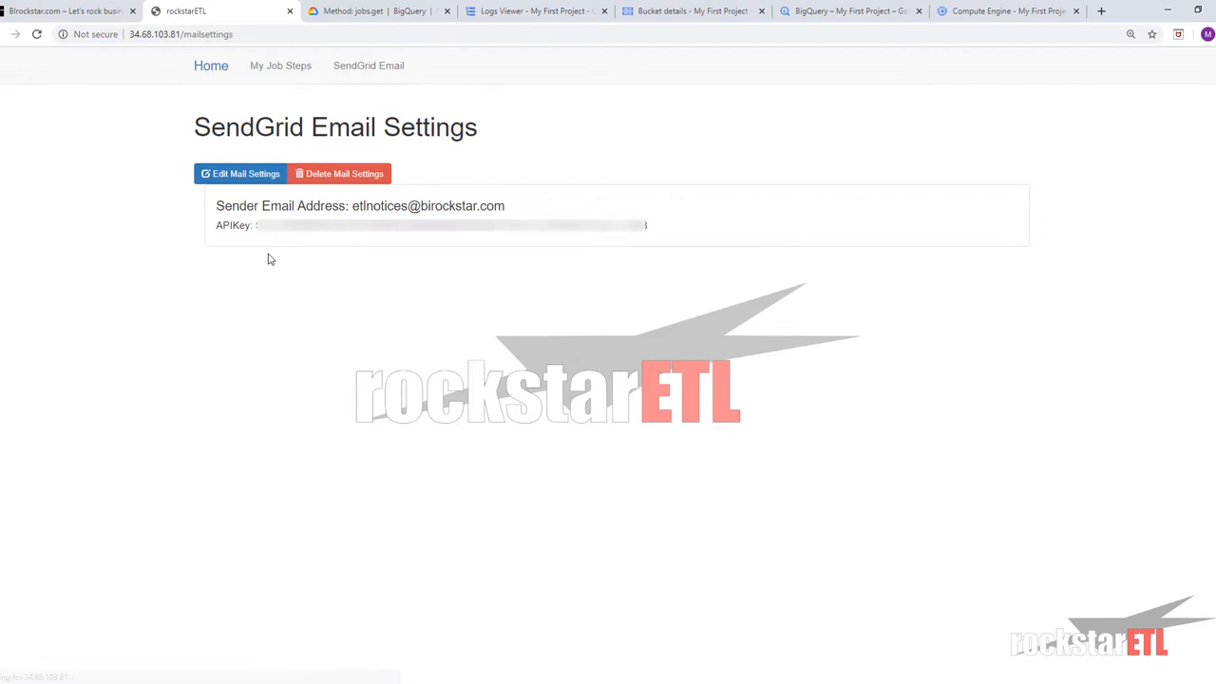
click(304, 211)
Step: Add a new job step and set its job type to BatchLoad
click(280, 66)
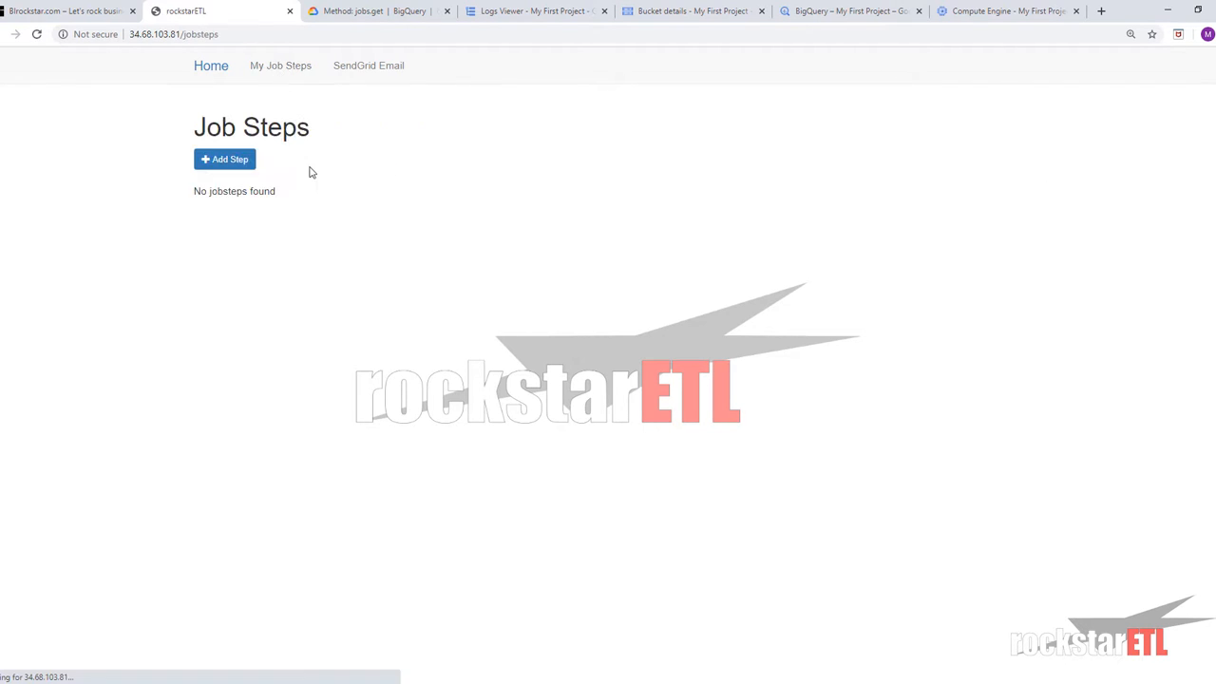
click(231, 162)
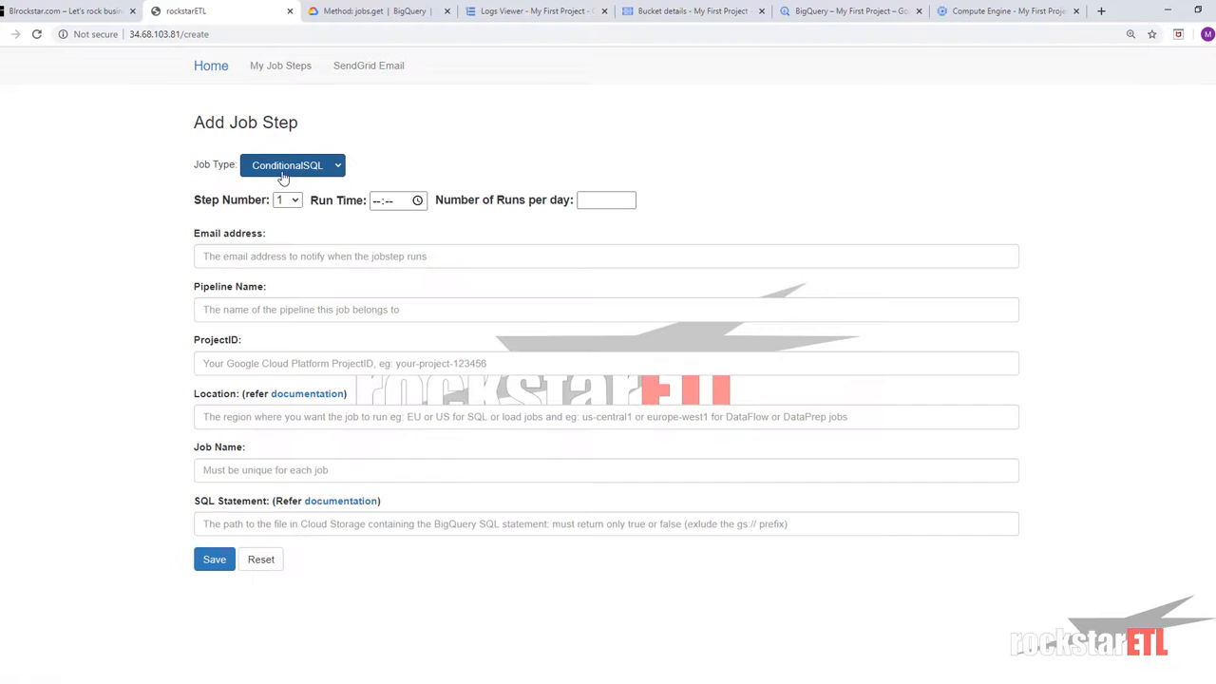
click(289, 171)
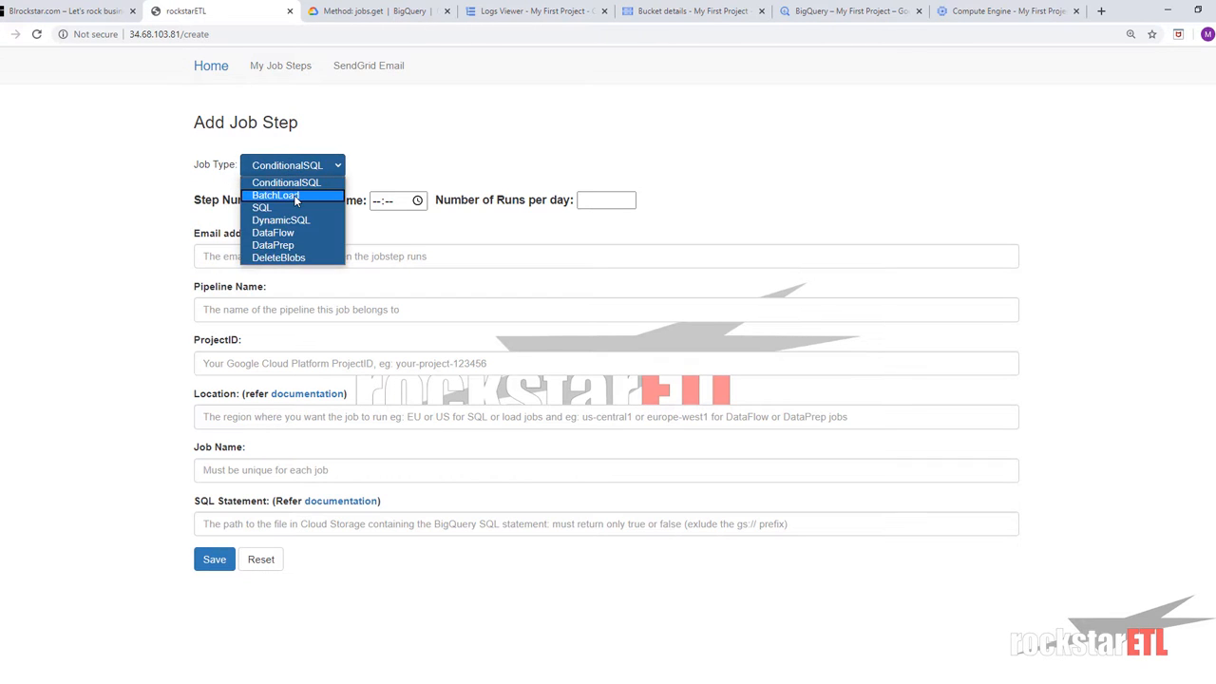
click(294, 193)
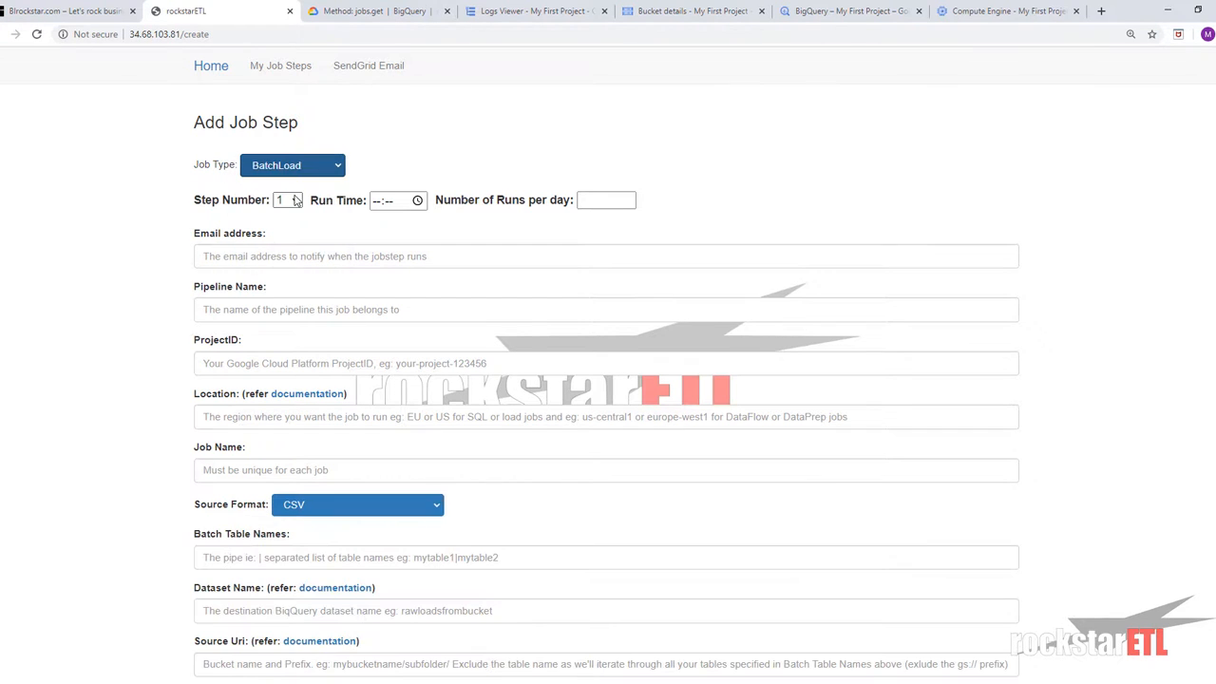
Step: Set the job step's run time to 12:10 and its number of runs per day to 0
click(377, 206)
text(12:)
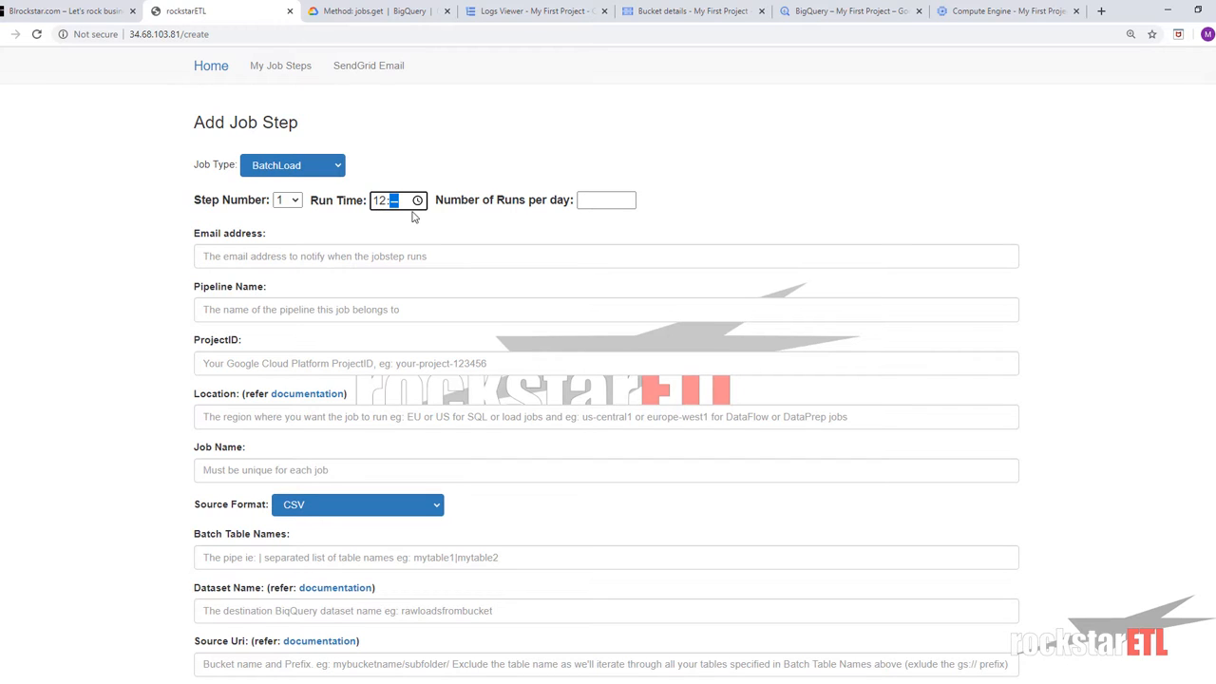
text(10)
click(577, 202)
click(587, 202)
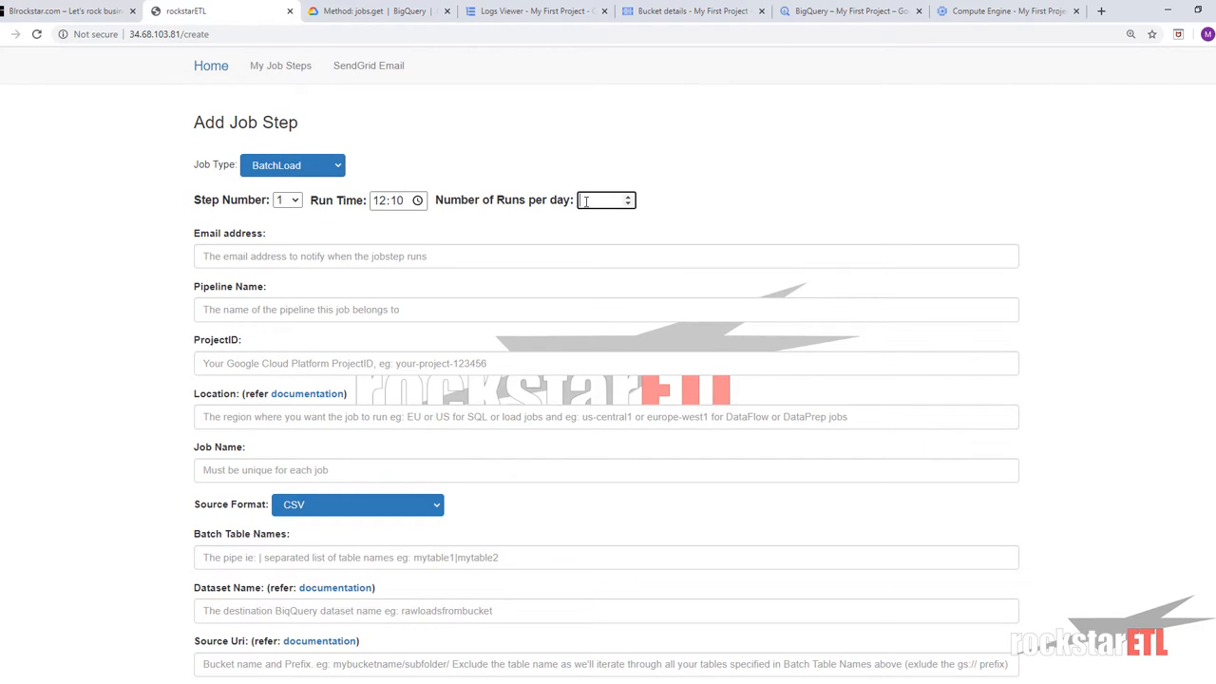
text(0)
Step: Fill in the email address to notify when the job step runs
click(241, 255)
click(253, 290)
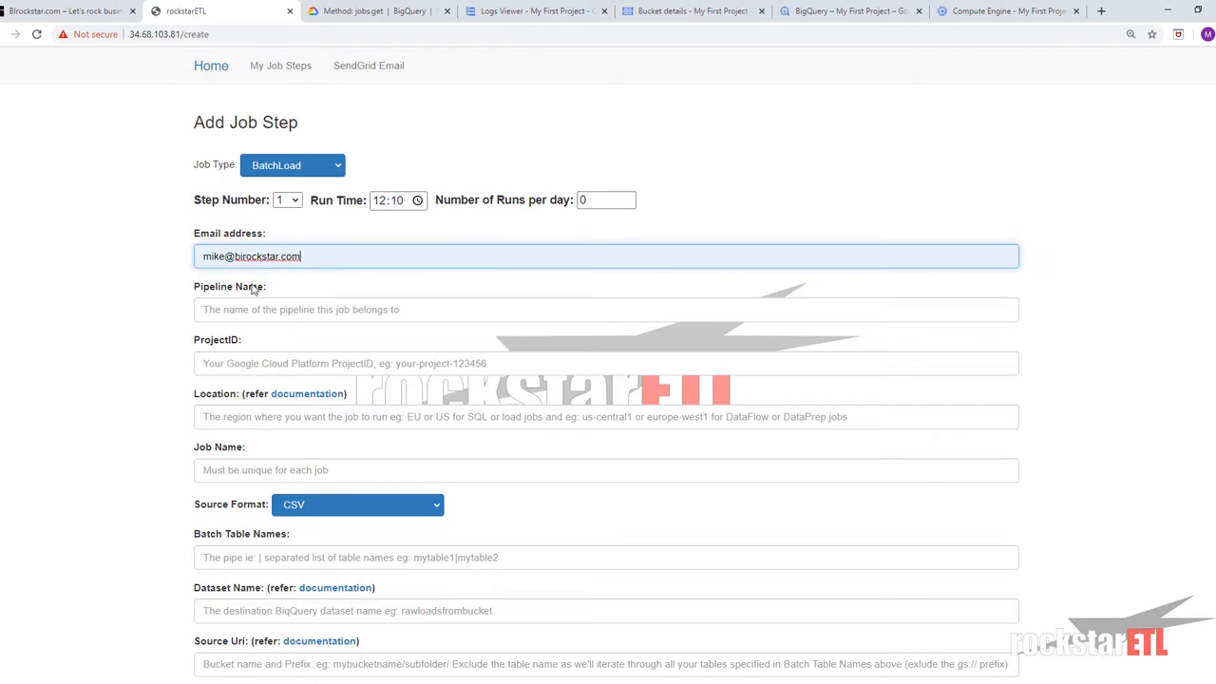
drag(307, 261, 178, 260)
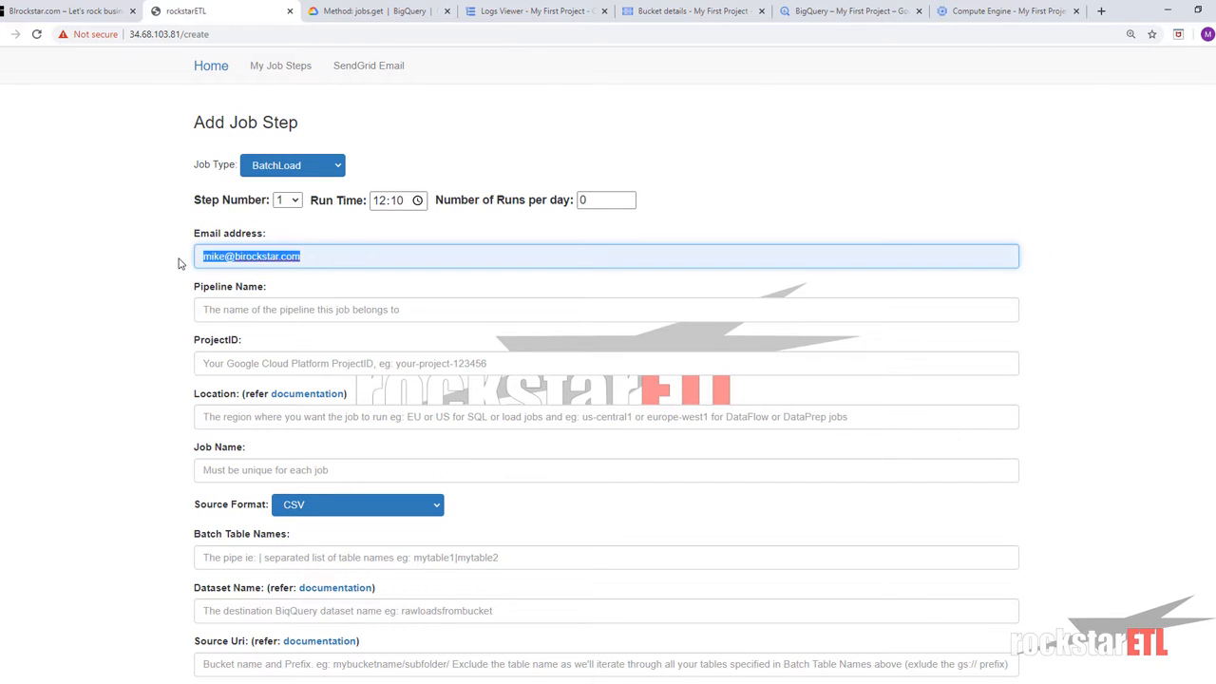
key(BackSpace)
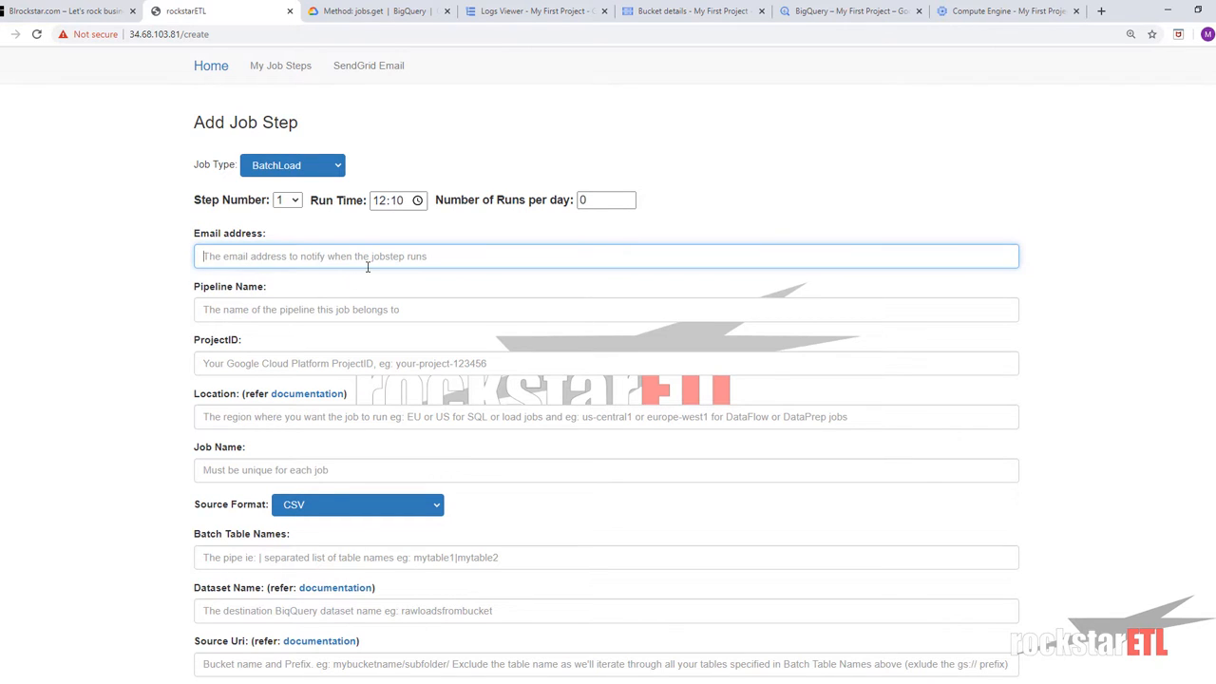
click(384, 262)
click(322, 281)
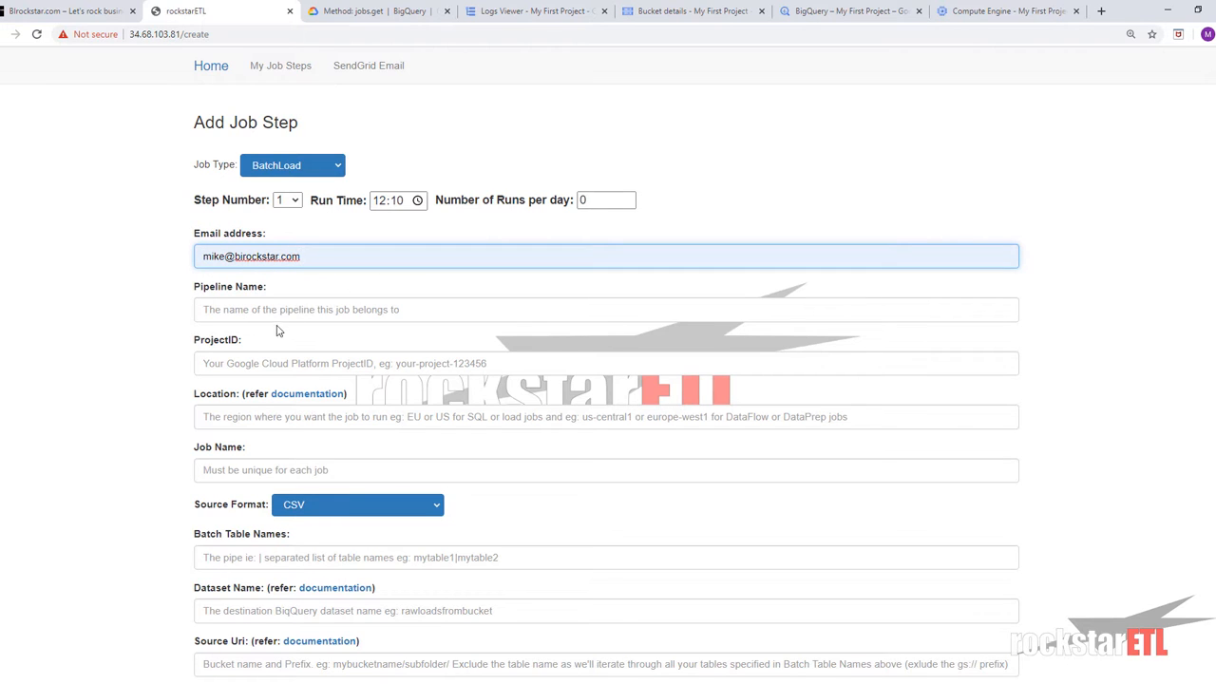
Step: Name the job step's pipeline "load"
click(378, 310)
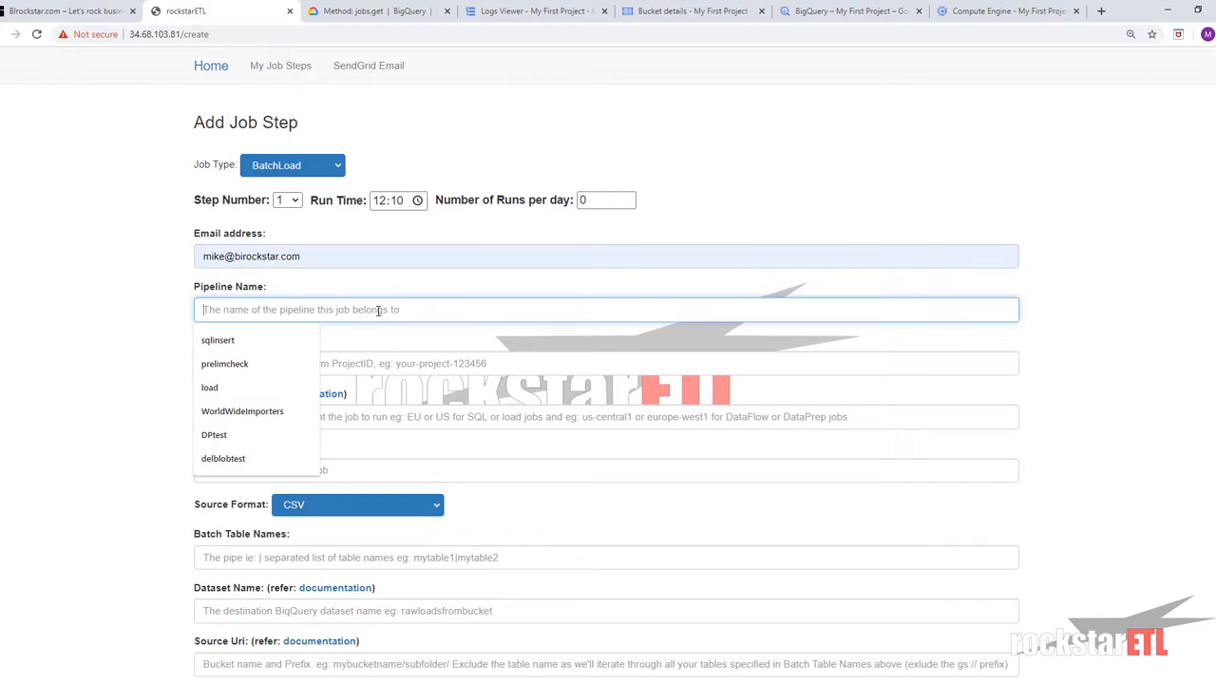
click(12, 328)
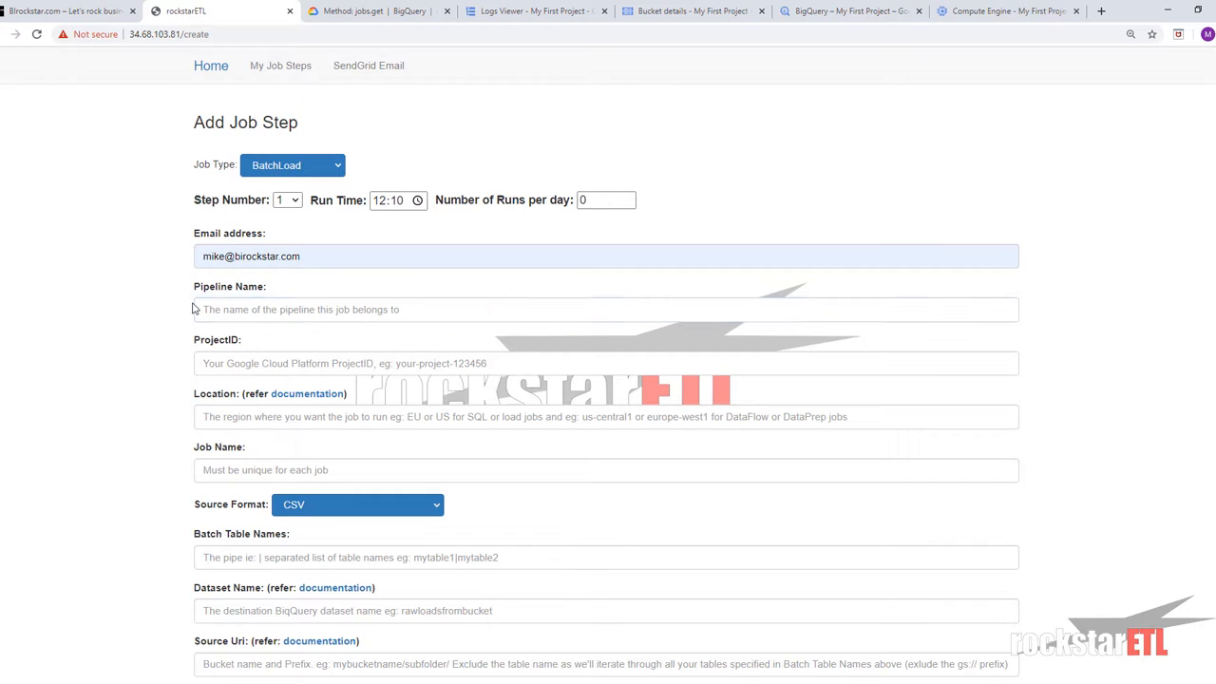
click(253, 307)
text(l)
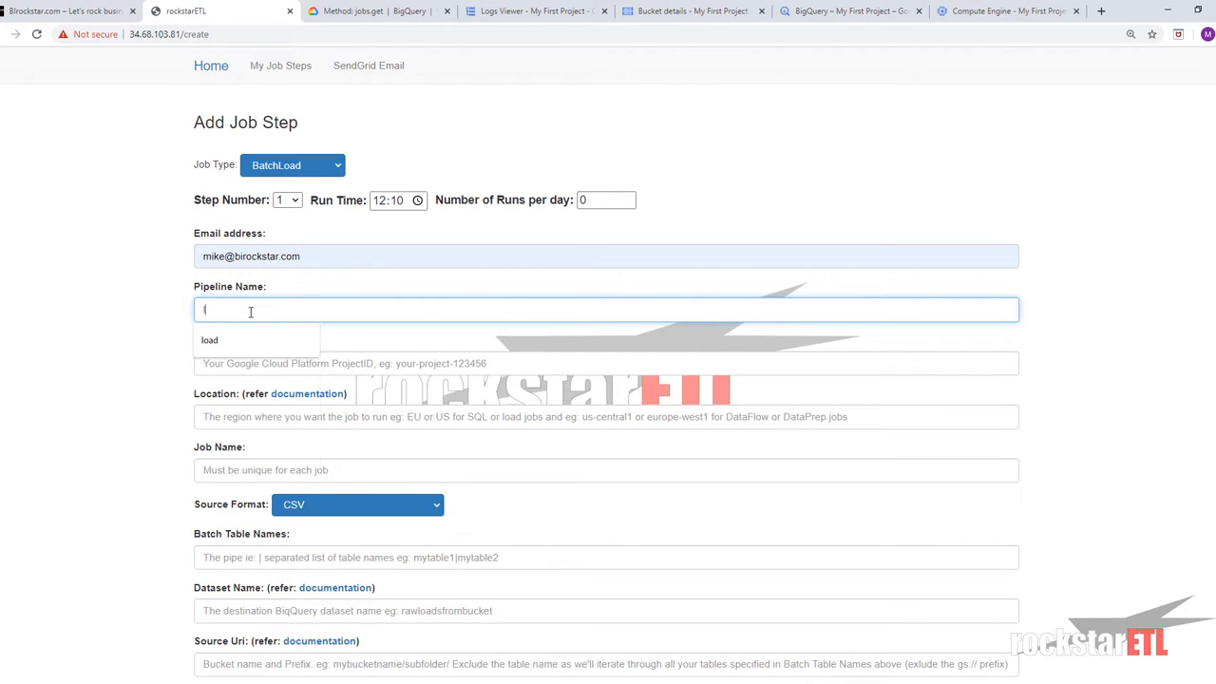
text(oad)
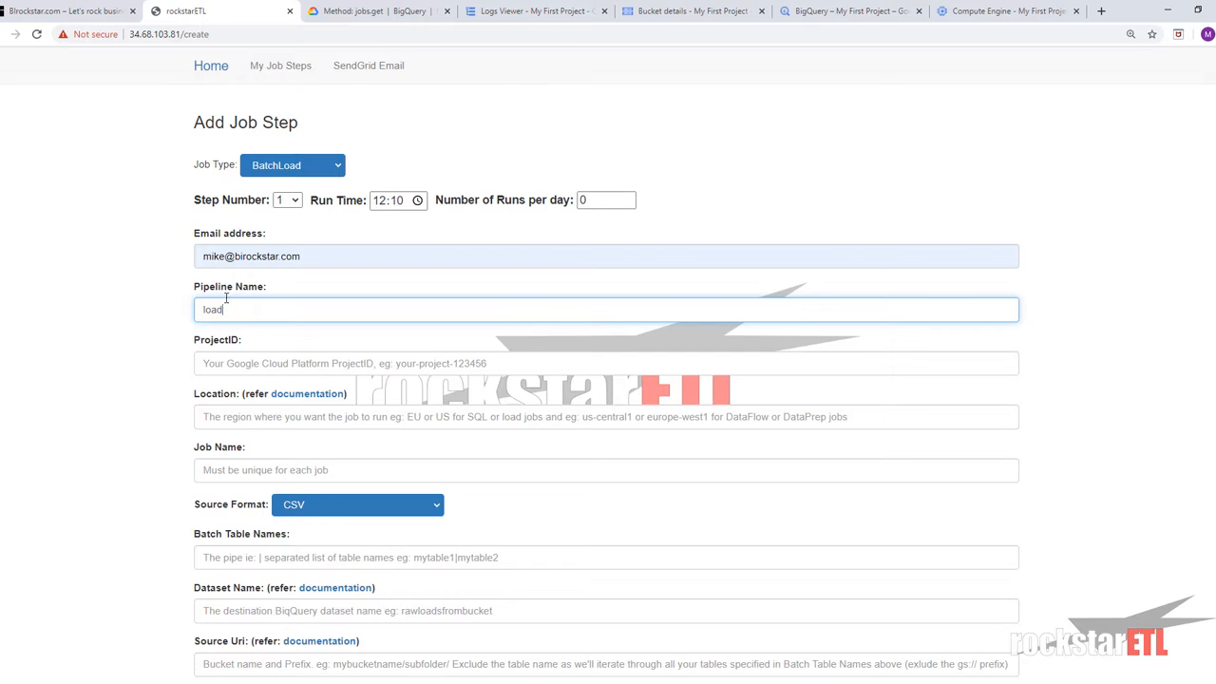
scroll(232, 330, down, 1)
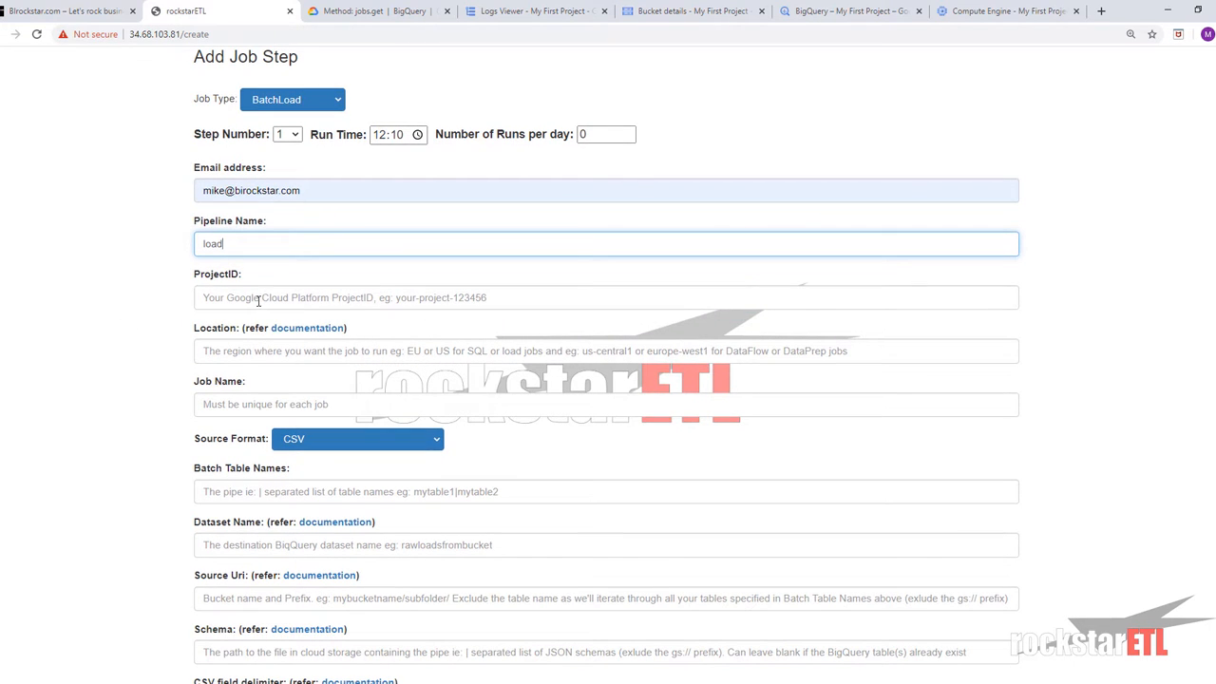
Step: Set the job step's project ID to adept-sentinel-262115 and its location to US
click(356, 298)
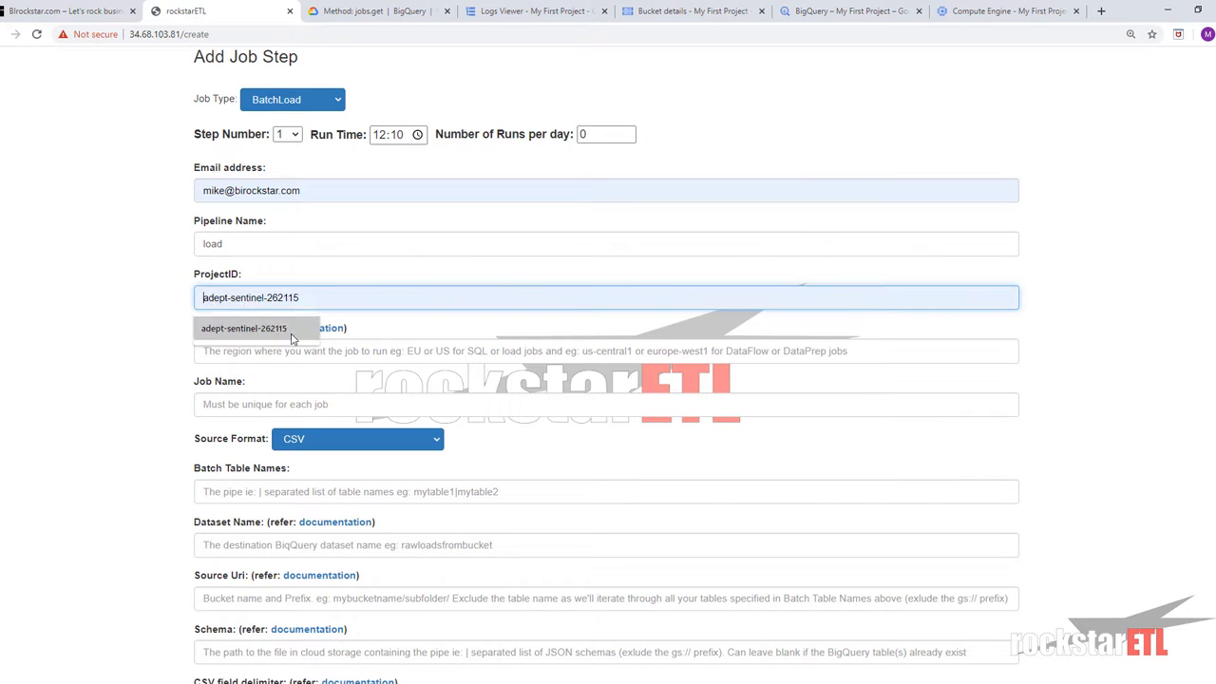
click(238, 330)
scroll(274, 297, down, 2)
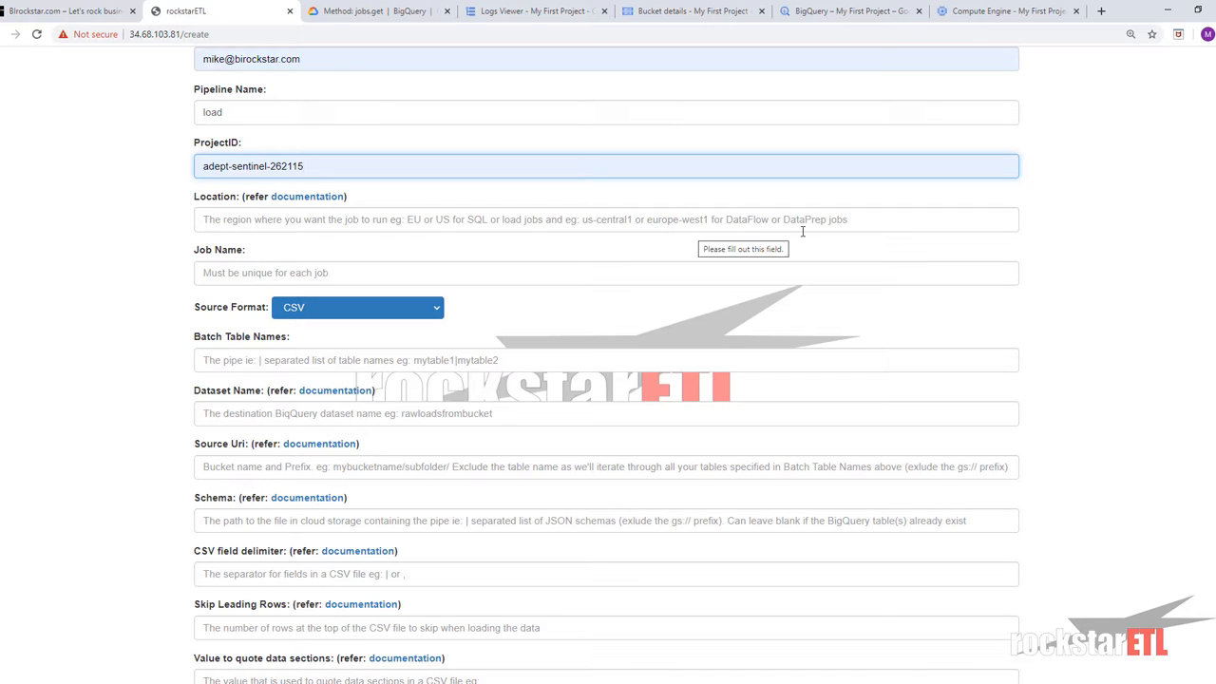
scroll(807, 230, down, 1)
scroll(750, 233, up, 3)
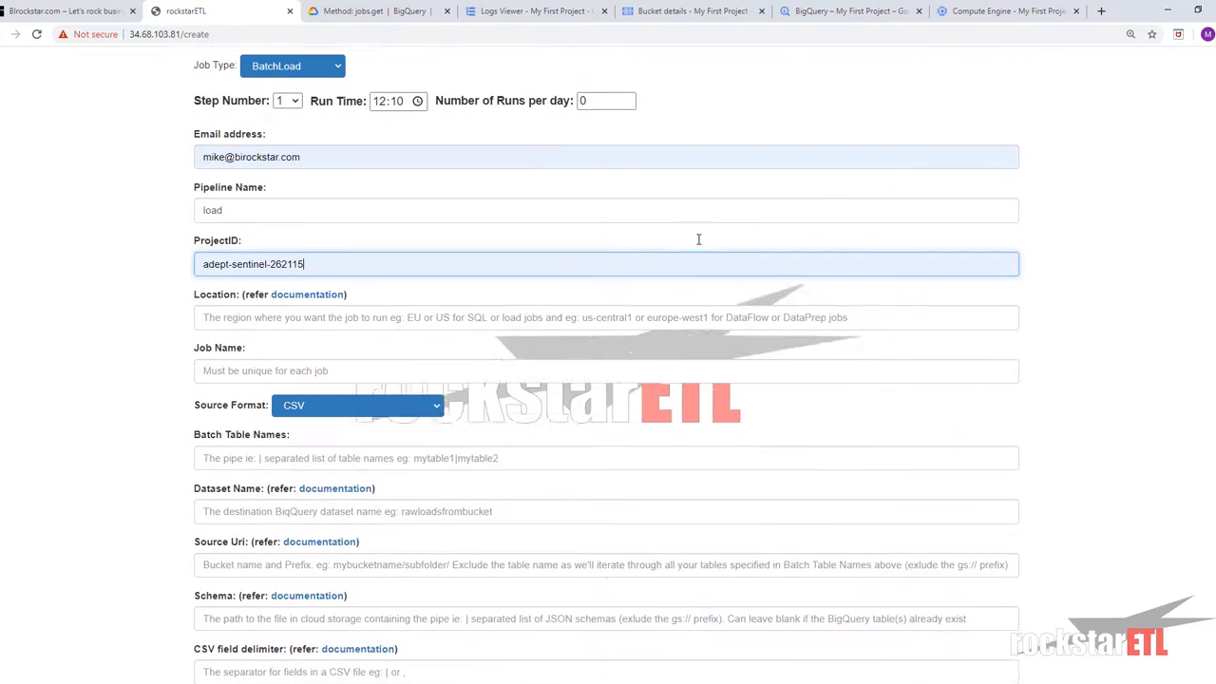
click(283, 353)
text(US)
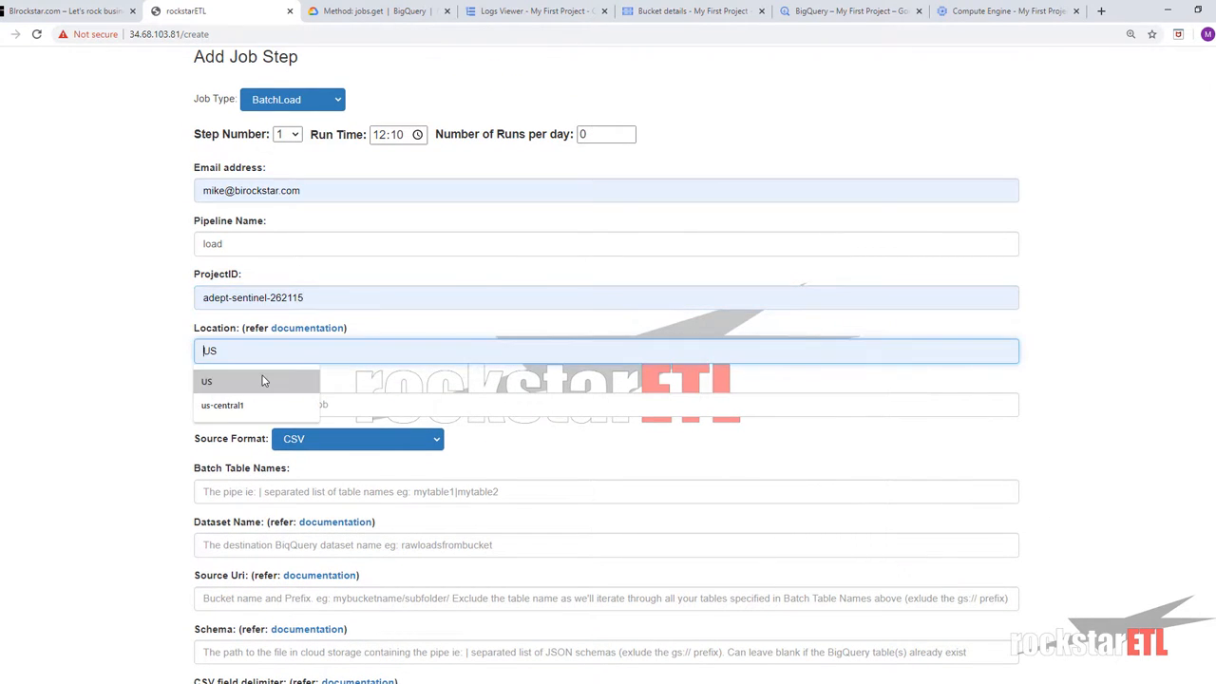
Step: Name the job "loadsales"
scroll(168, 401, down, 1)
scroll(243, 349, up, 1)
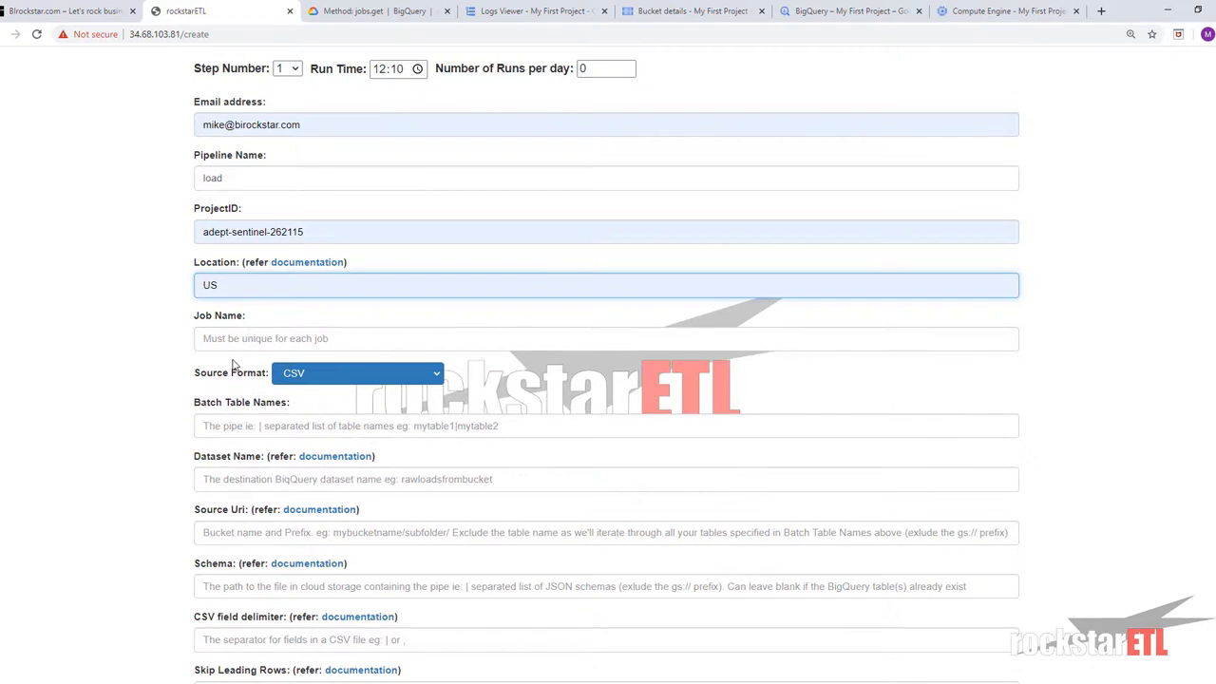
click(253, 338)
click(147, 332)
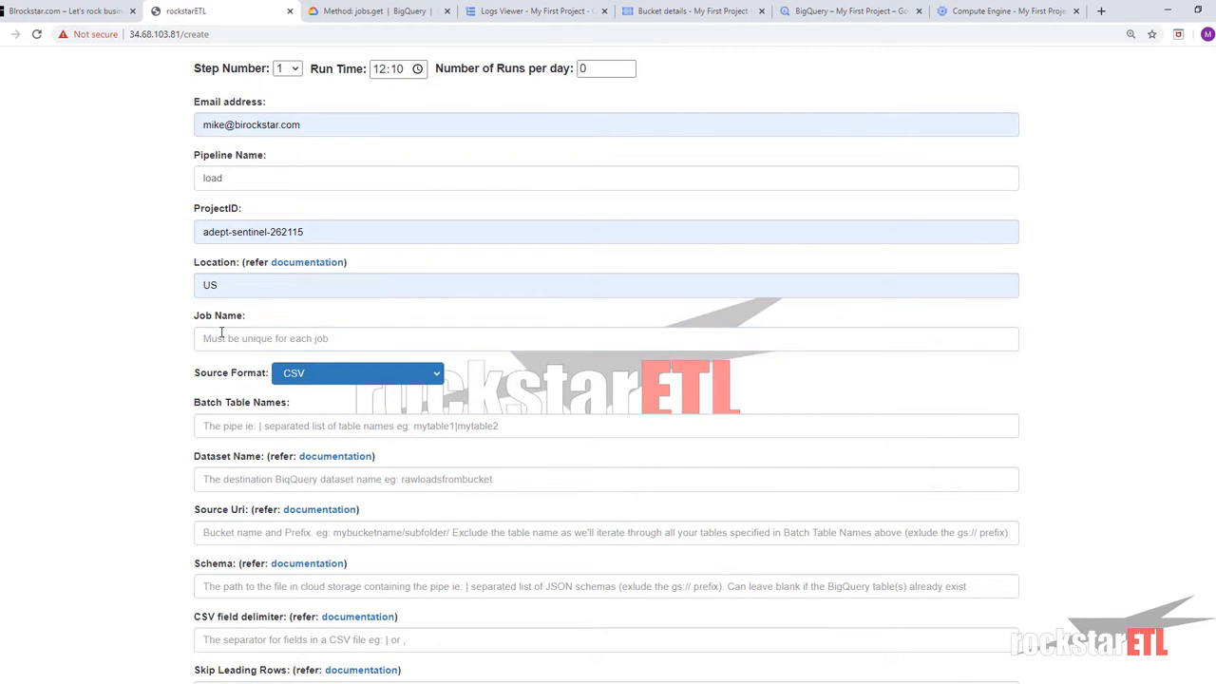
click(229, 338)
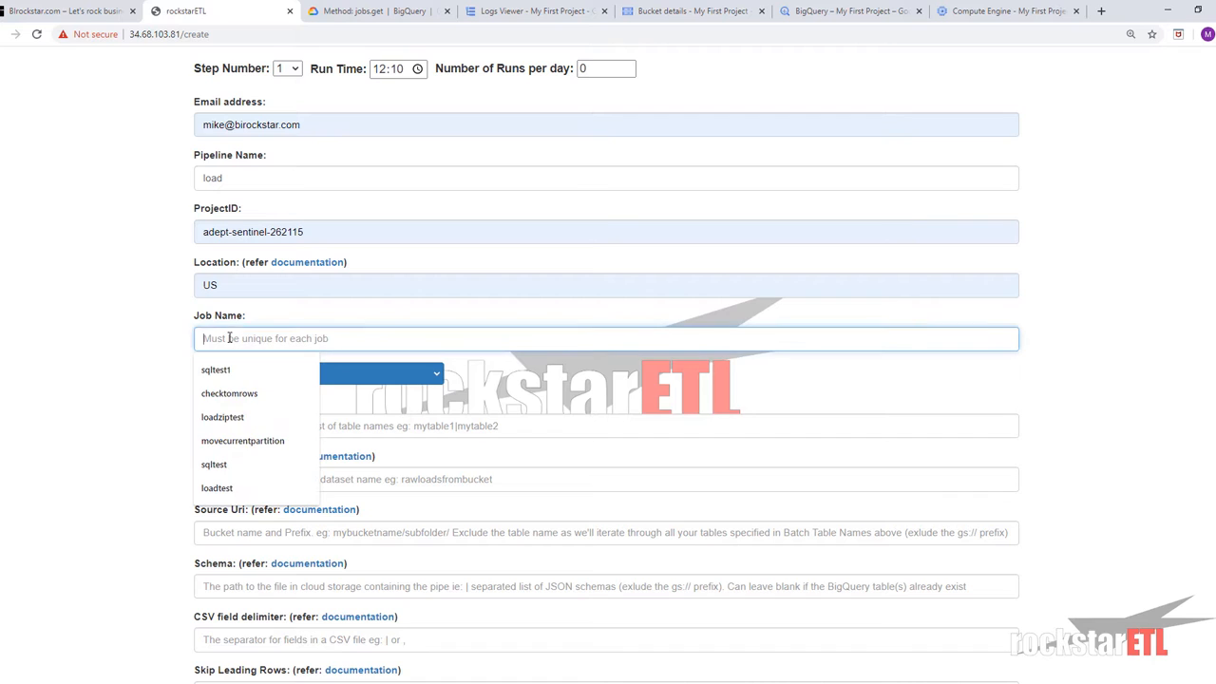
text(l)
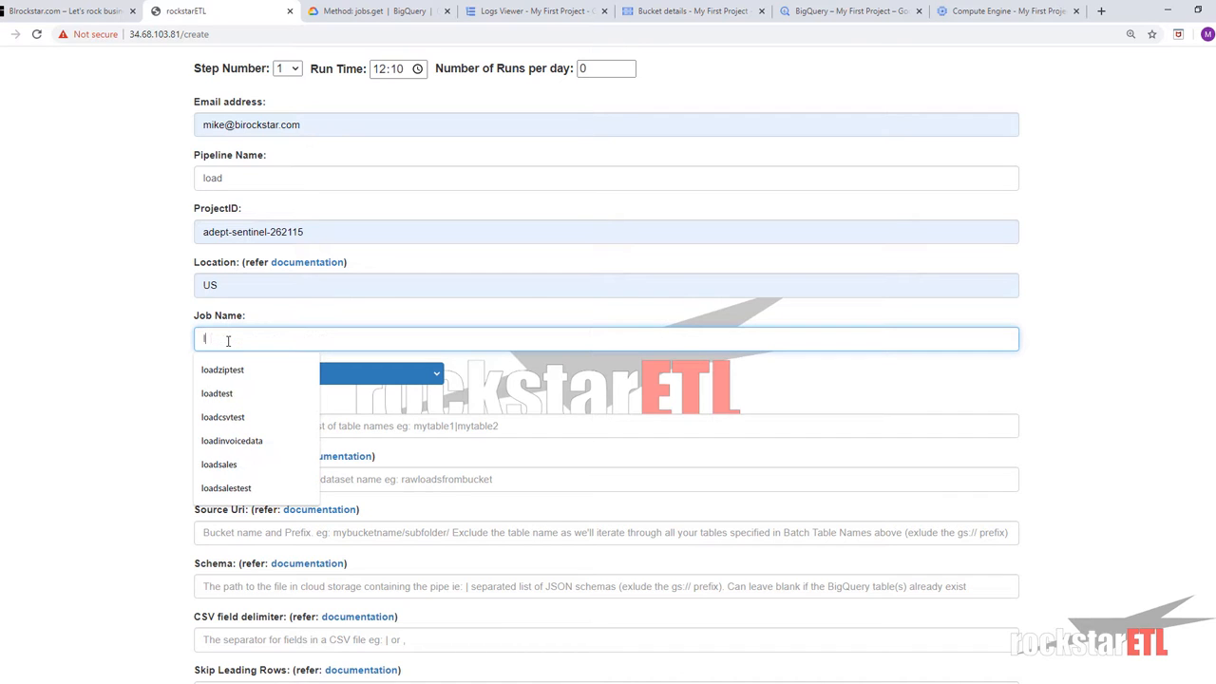
text(oadsales)
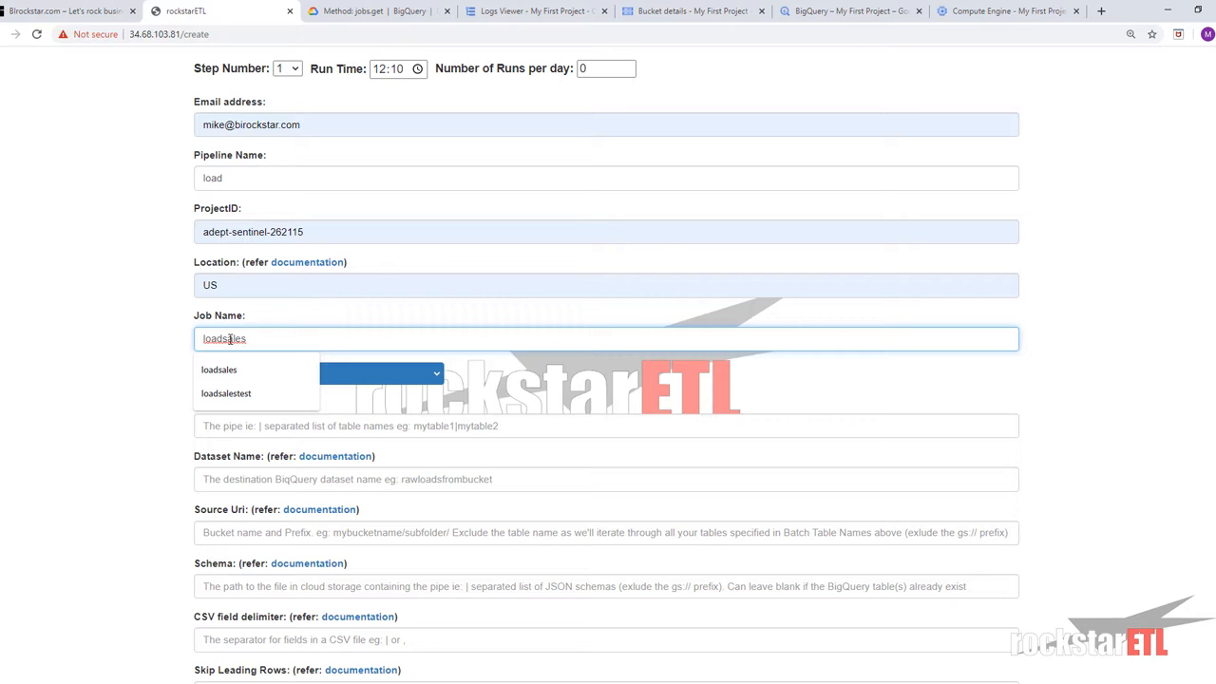
click(233, 370)
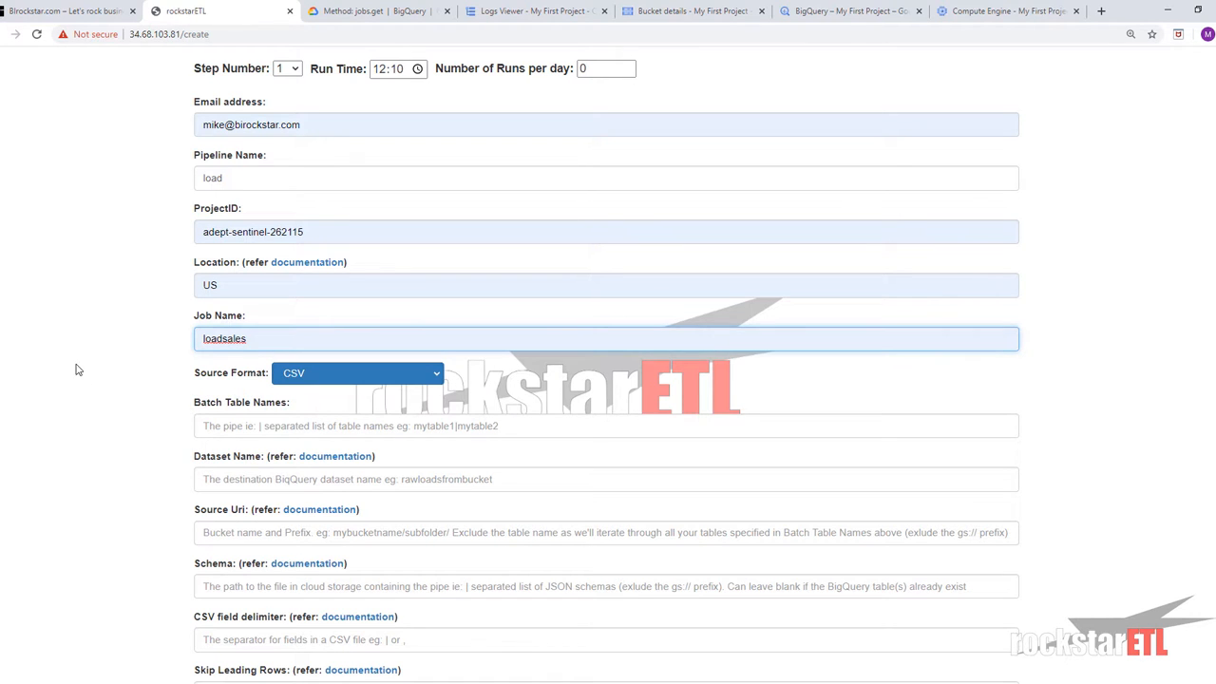
Step: Choose CSV as the source format for the loadsales job
scroll(79, 369, down, 2)
click(353, 241)
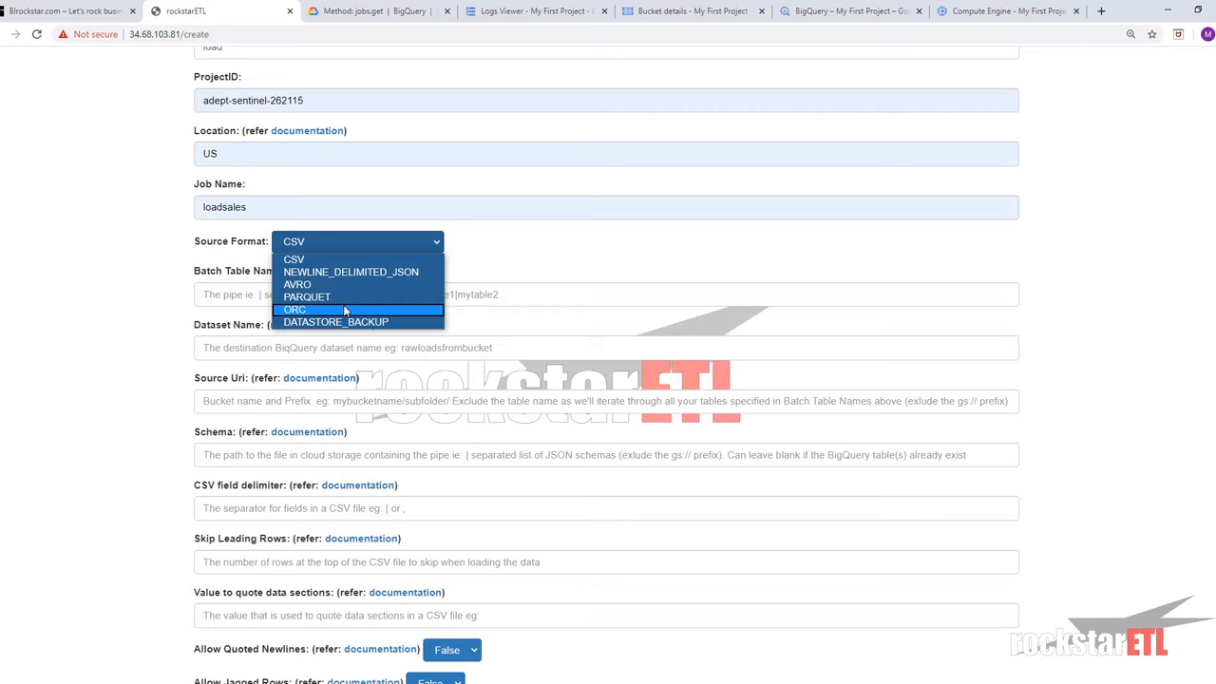
click(317, 260)
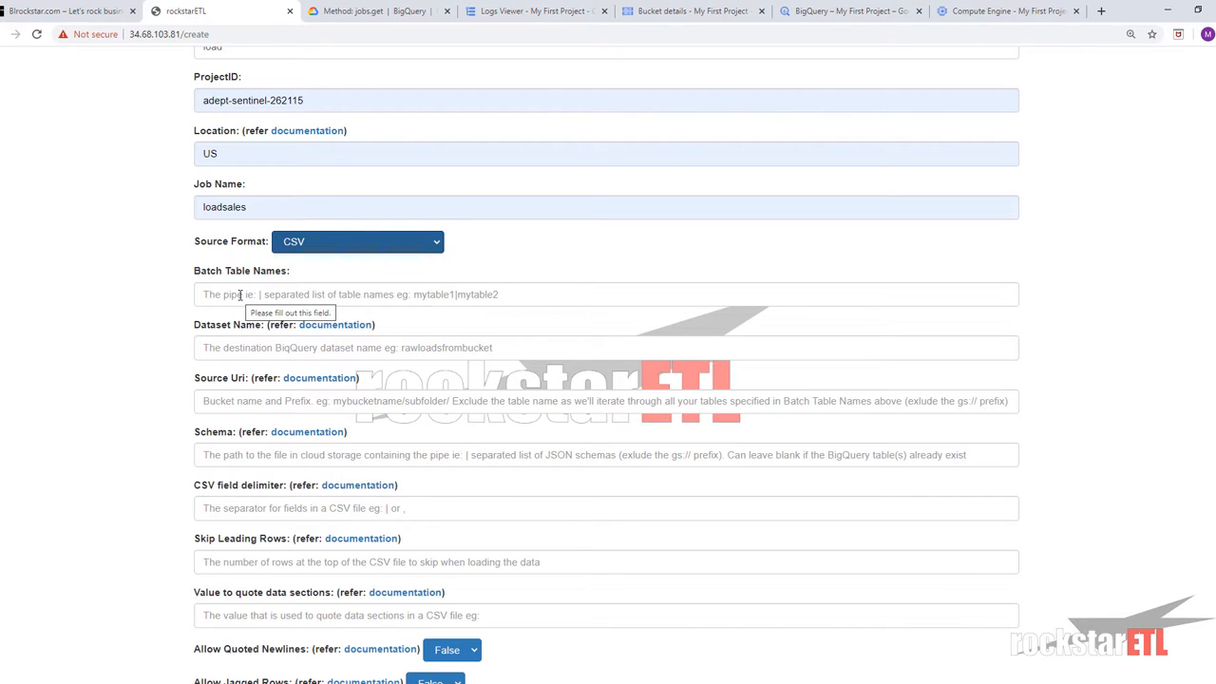
scroll(241, 294, down, 1)
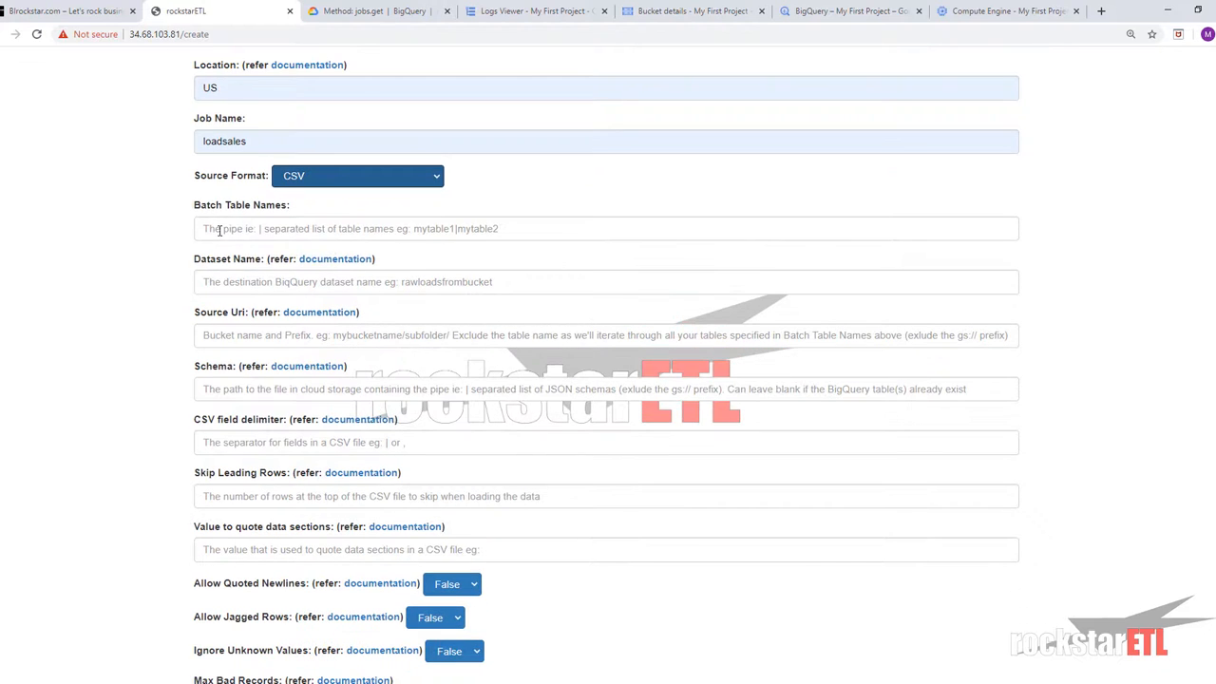
scroll(221, 232, up, 5)
click(271, 182)
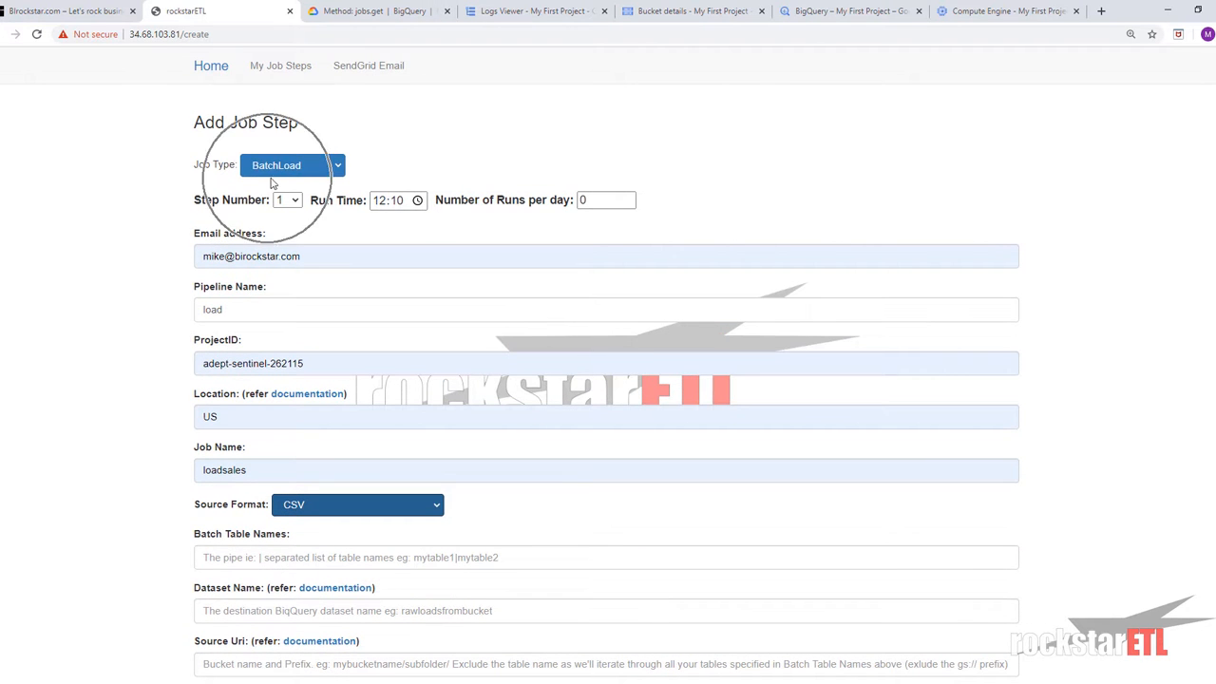
scroll(246, 300, down, 4)
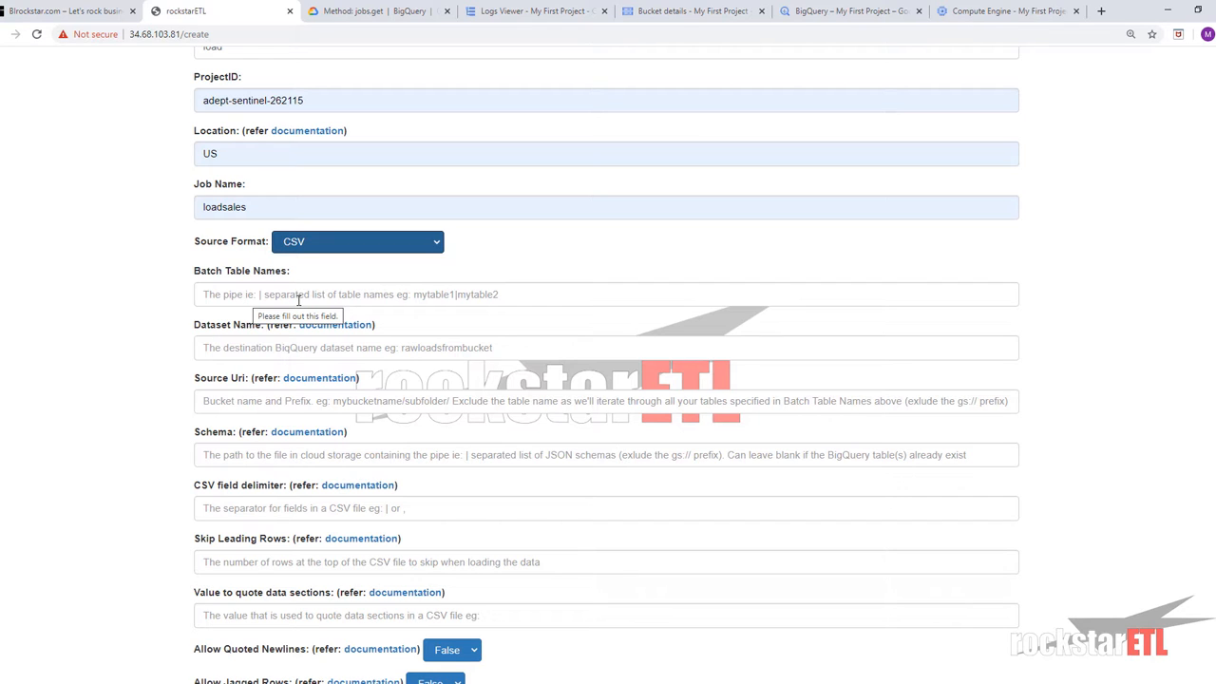
click(228, 294)
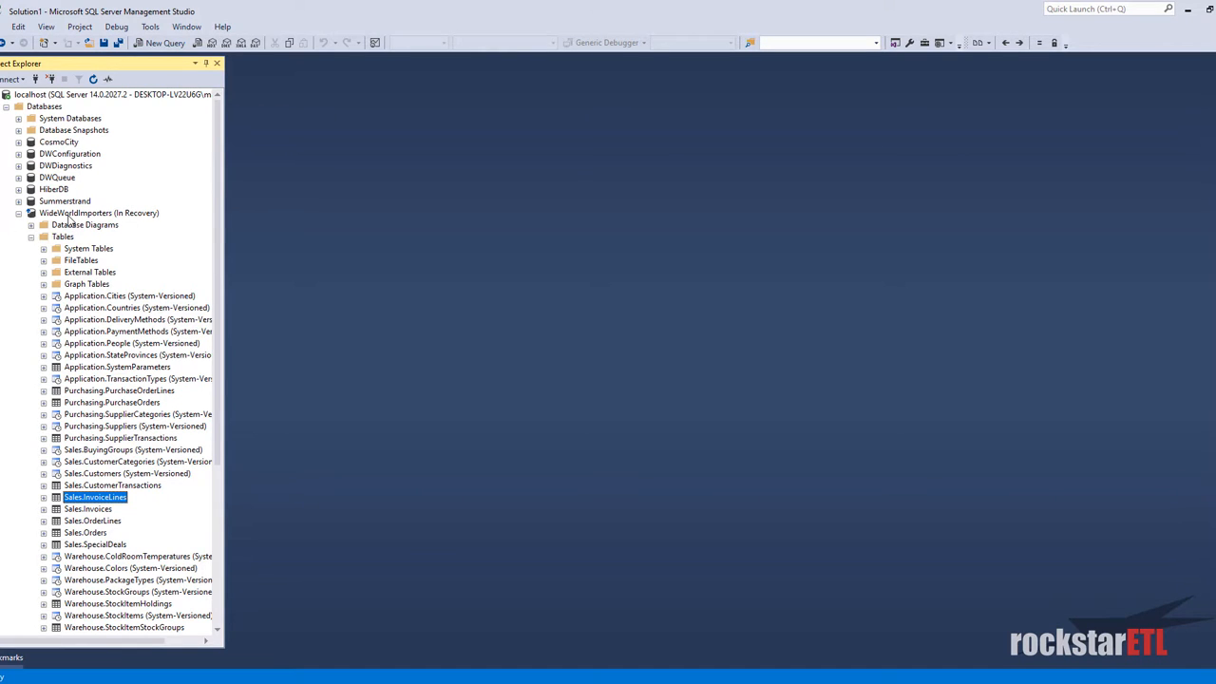
Step: Switch to SQL Server Management Studio and examine the Sales.InvoiceLines and Sales.Invoices tables in the WideWorldImporters database
click(96, 511)
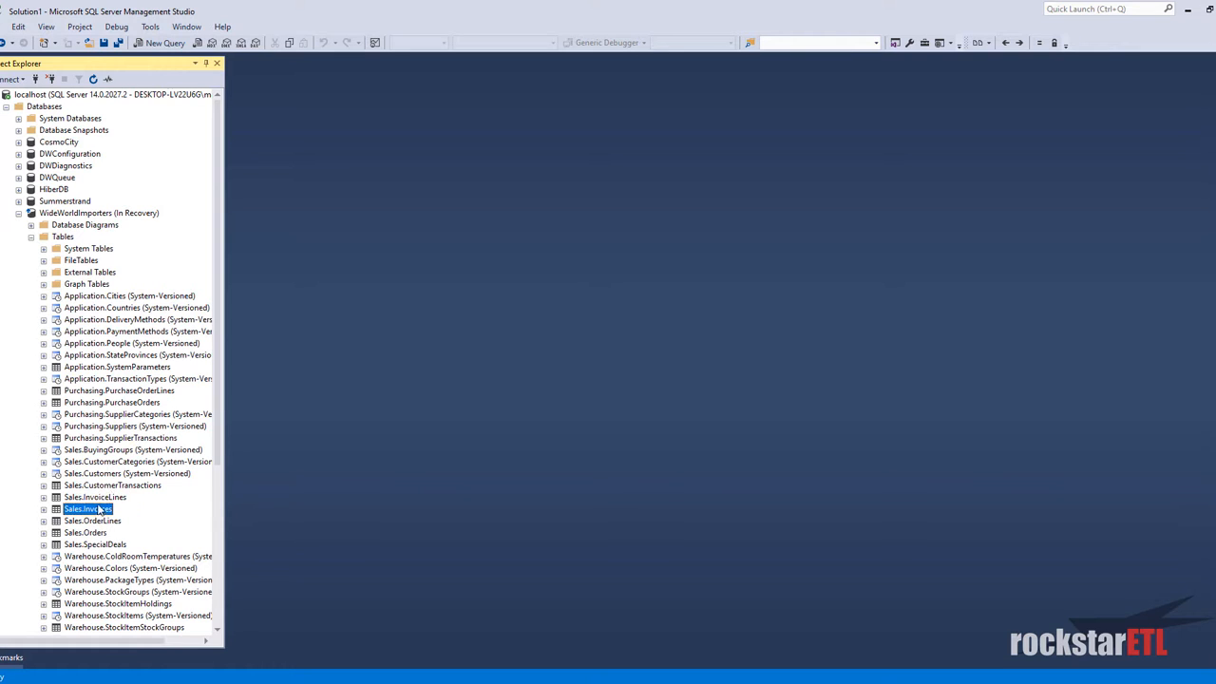
click(101, 501)
click(102, 506)
click(103, 500)
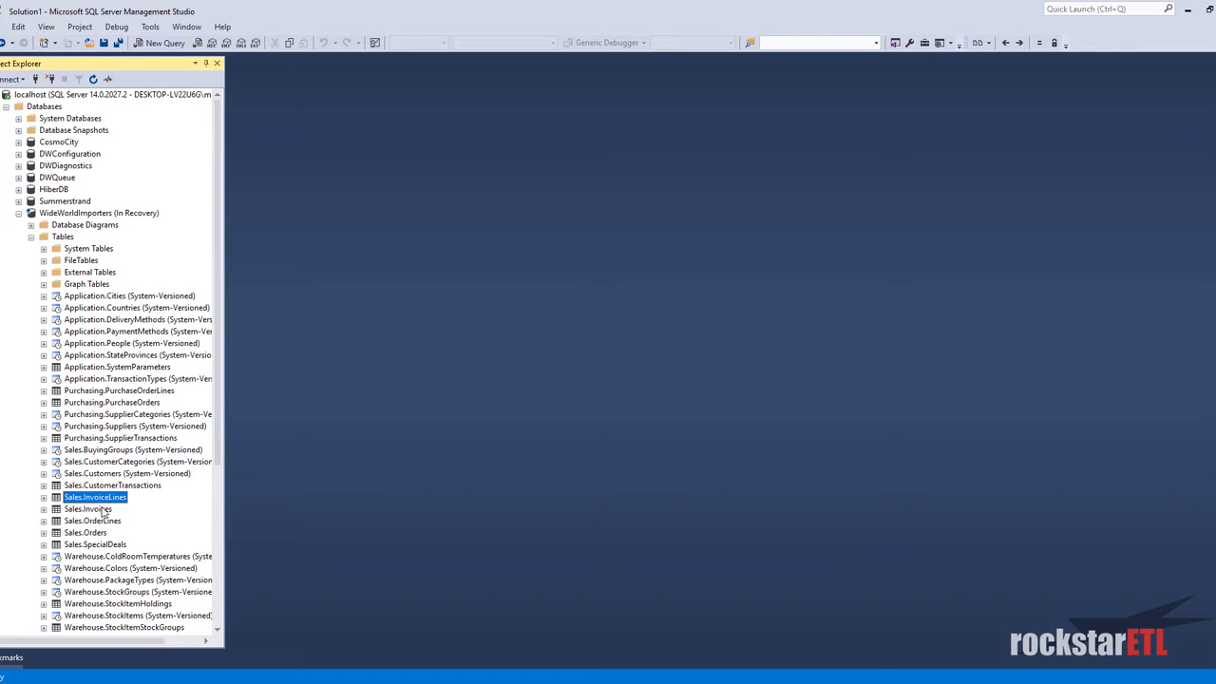
click(103, 511)
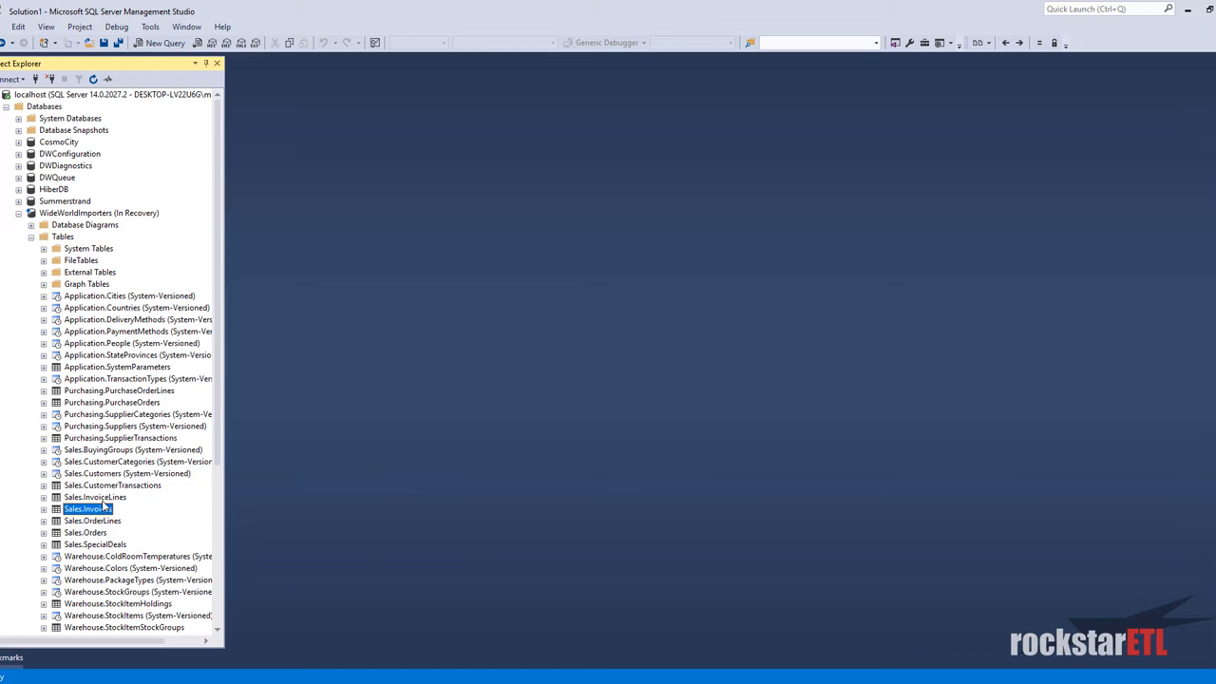
Step: Launch SQL Server 2017 Import and Export Data (64-bit) and advance past the wizard's welcome page
key(super)
text(import)
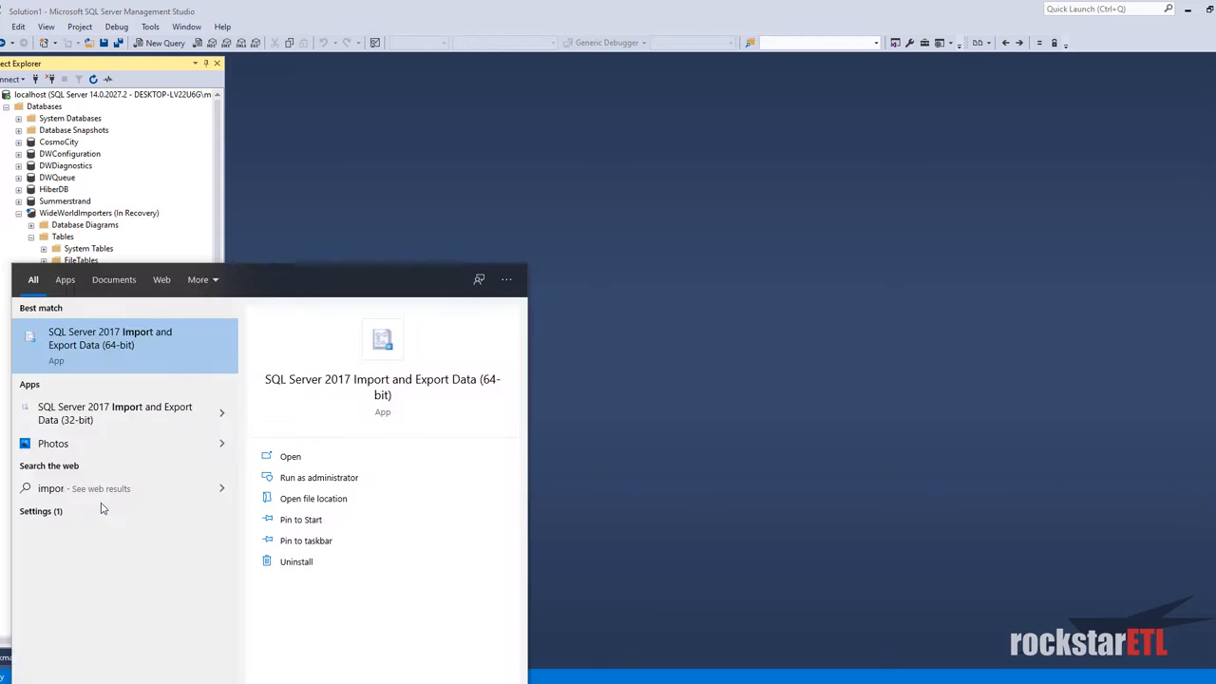
click(96, 345)
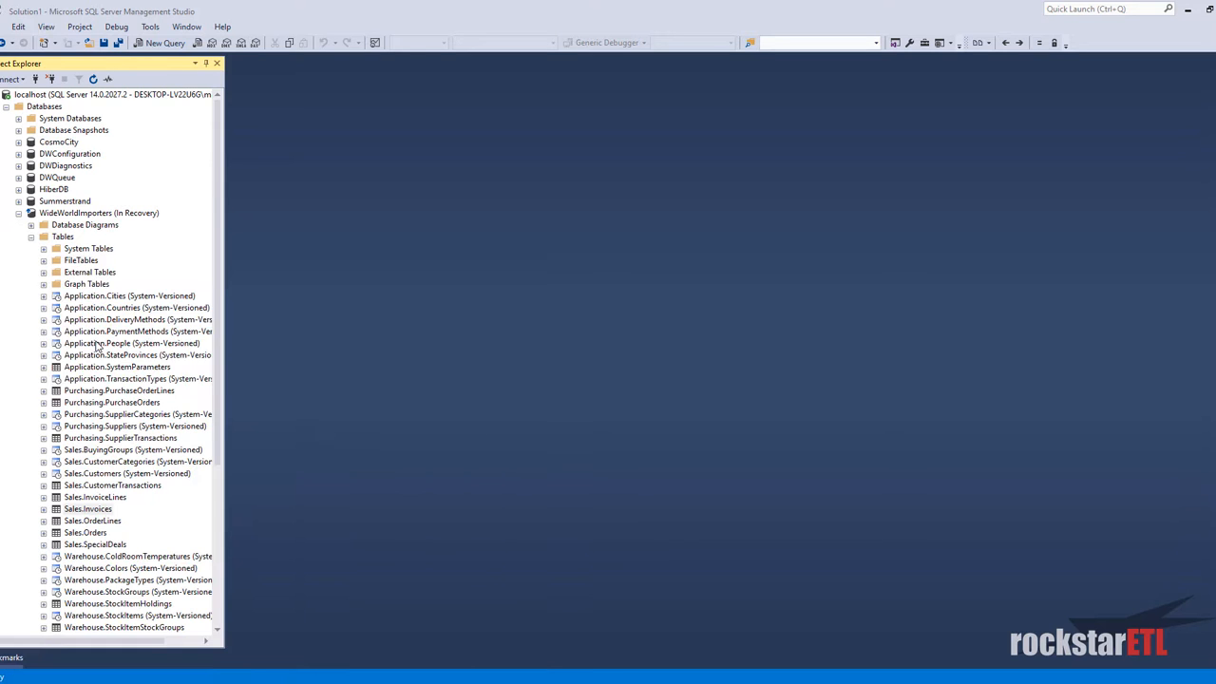
drag(177, 27, 438, 121)
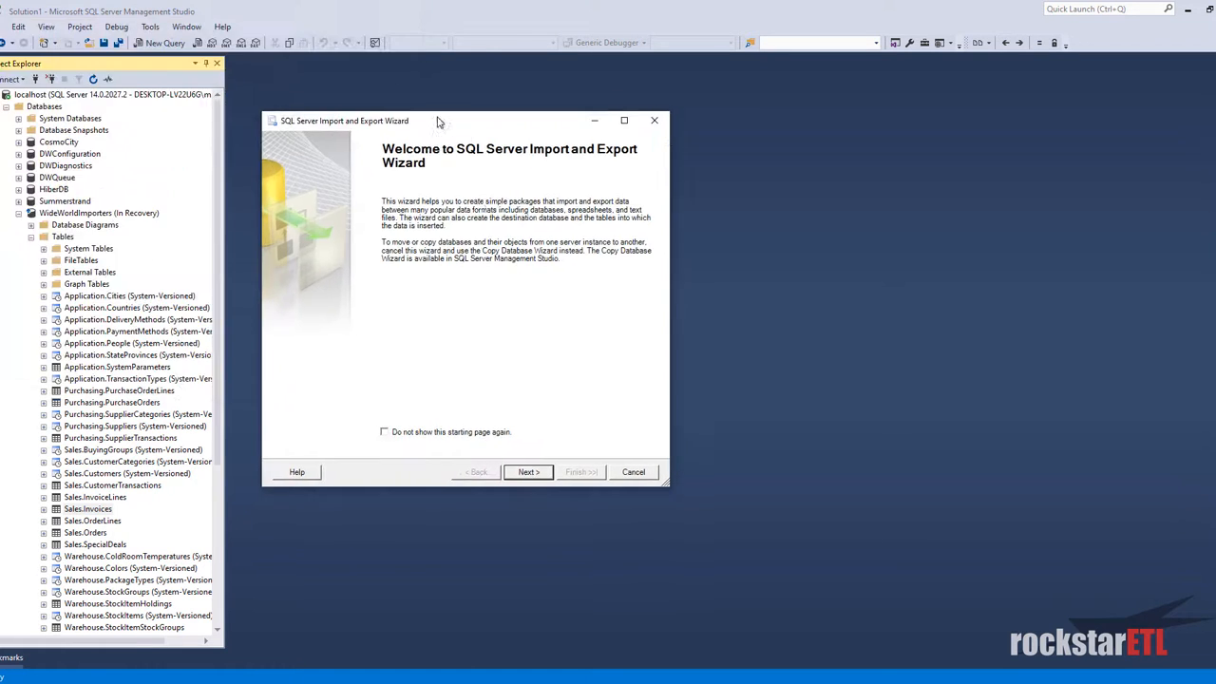
click(528, 472)
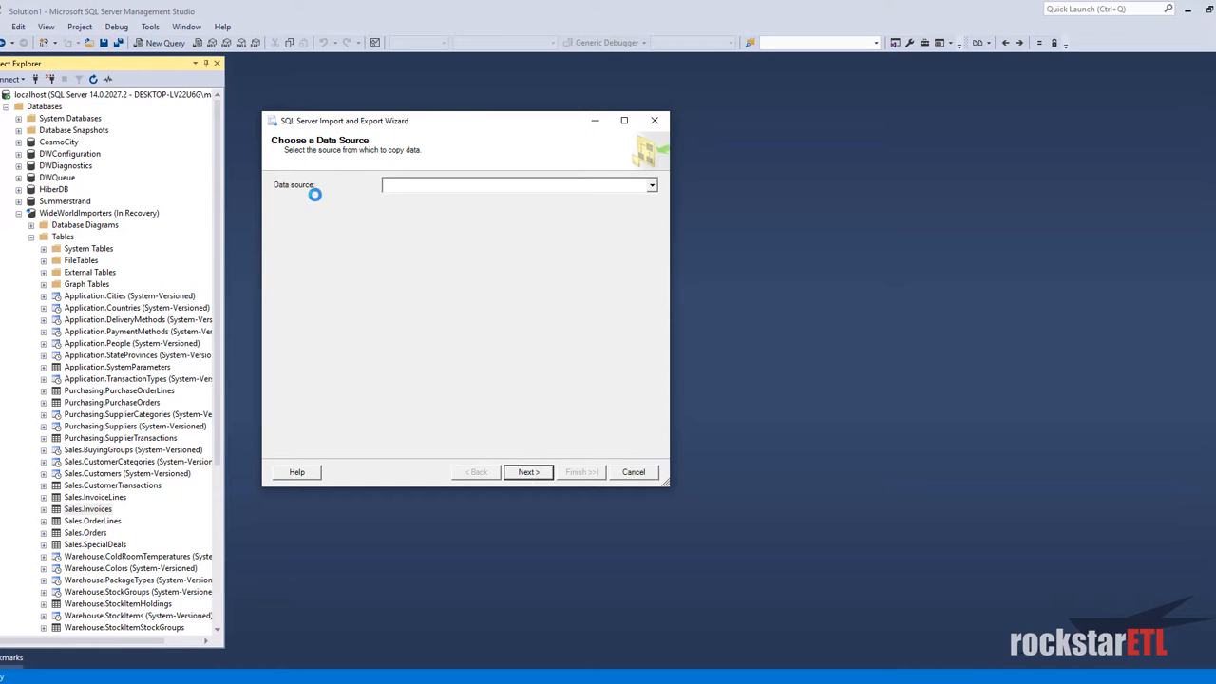
Step: Set the export's data source to SQL Server Native Client 11.0 with the WideWorldImporters database
click(653, 186)
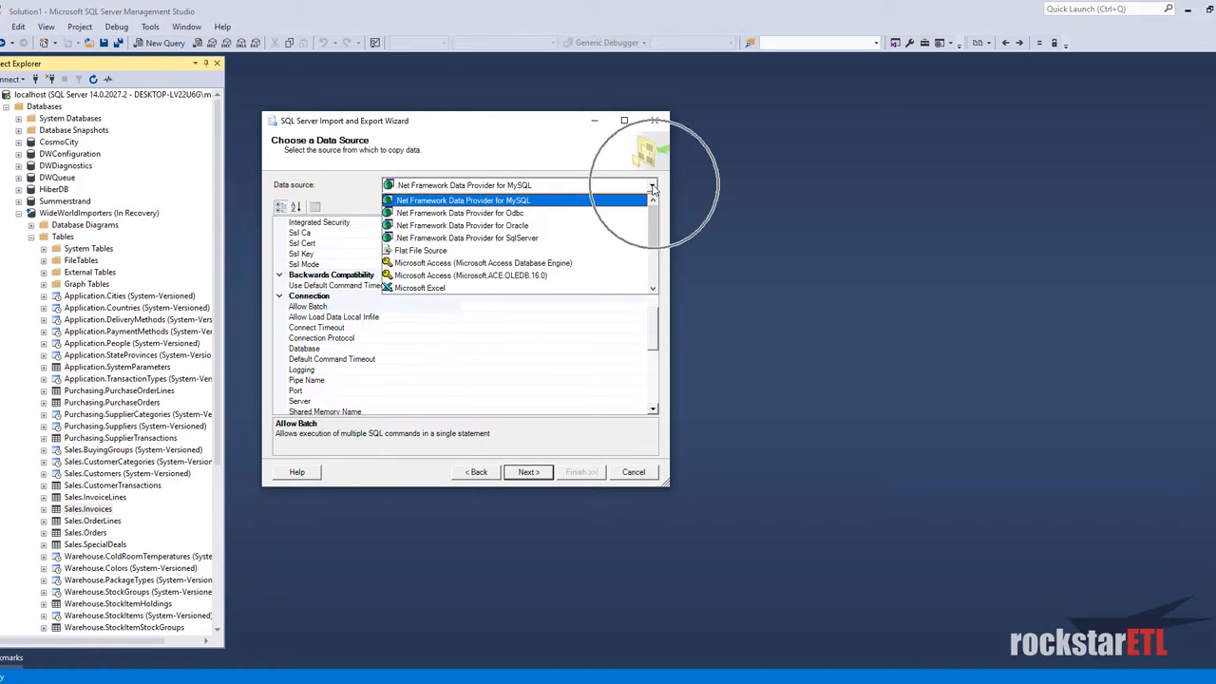
scroll(512, 237, down, 4)
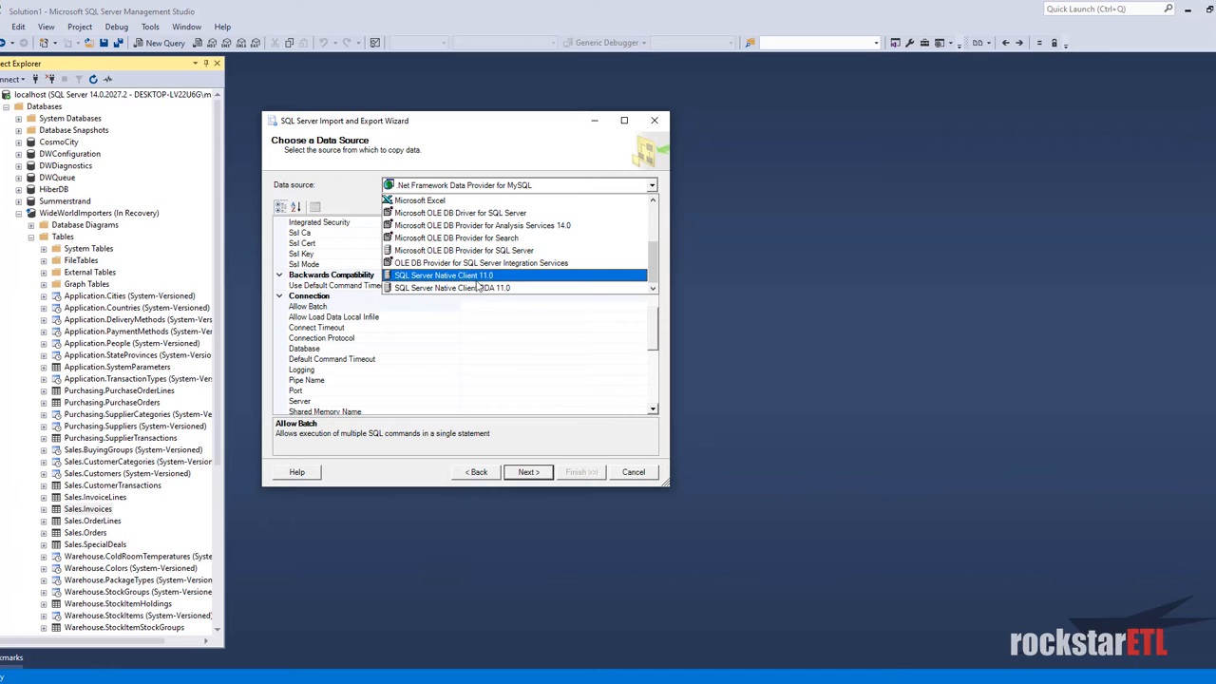
click(466, 275)
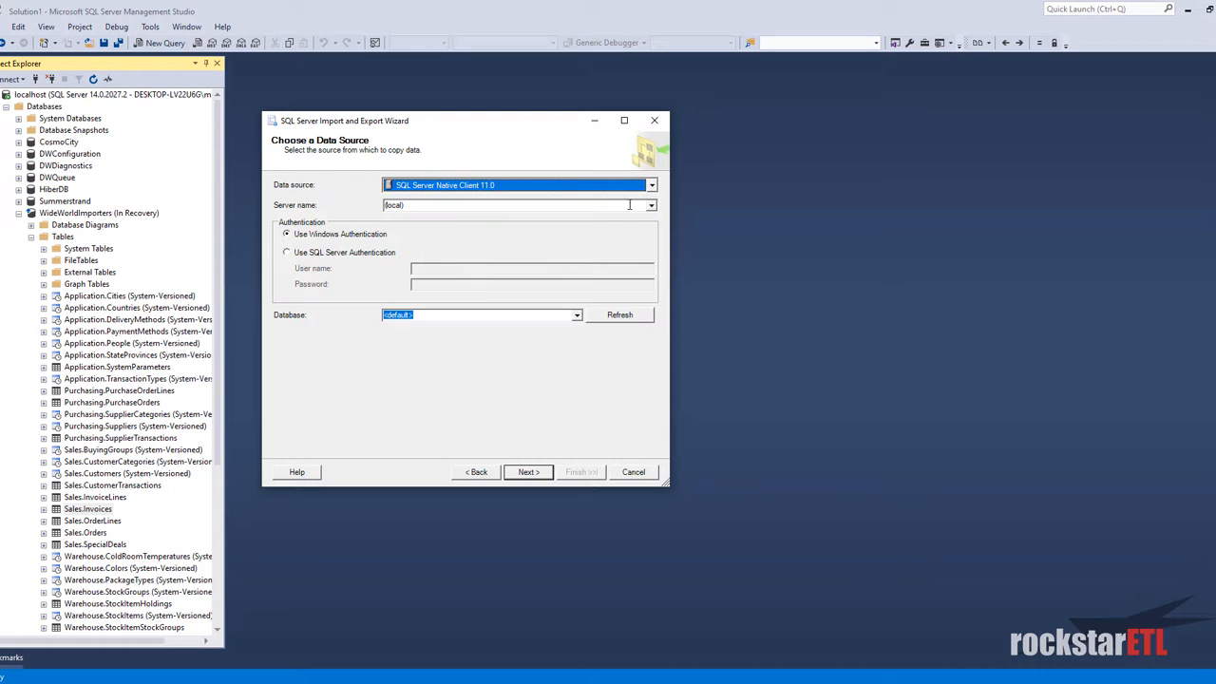
click(577, 316)
scroll(539, 365, down, 3)
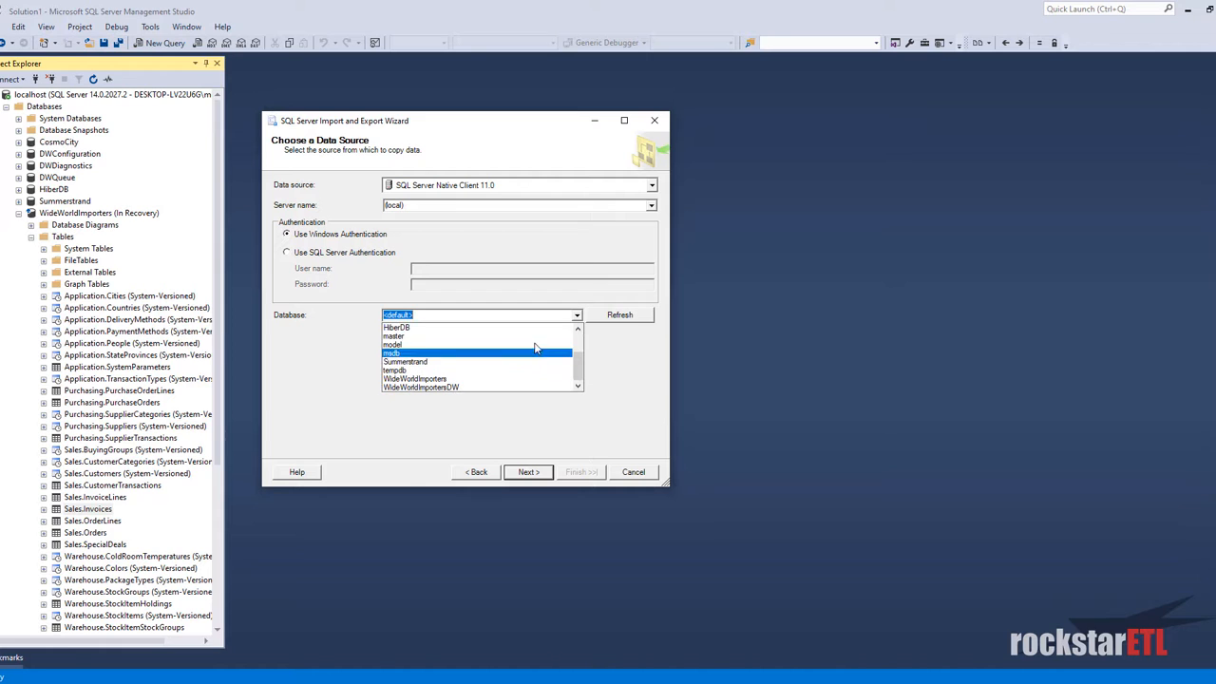
click(435, 380)
click(541, 473)
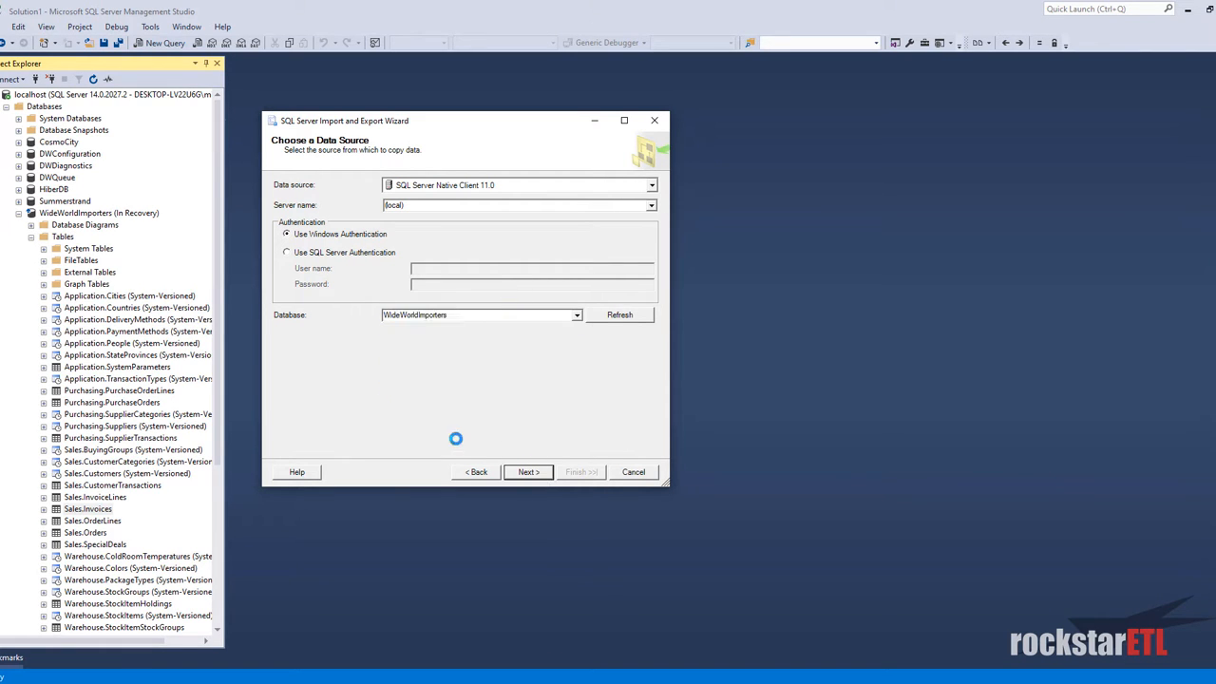
Step: Set the destination to Flat File Destination, using a CSV file named "invoices" in the World Wide Importers folder
click(650, 186)
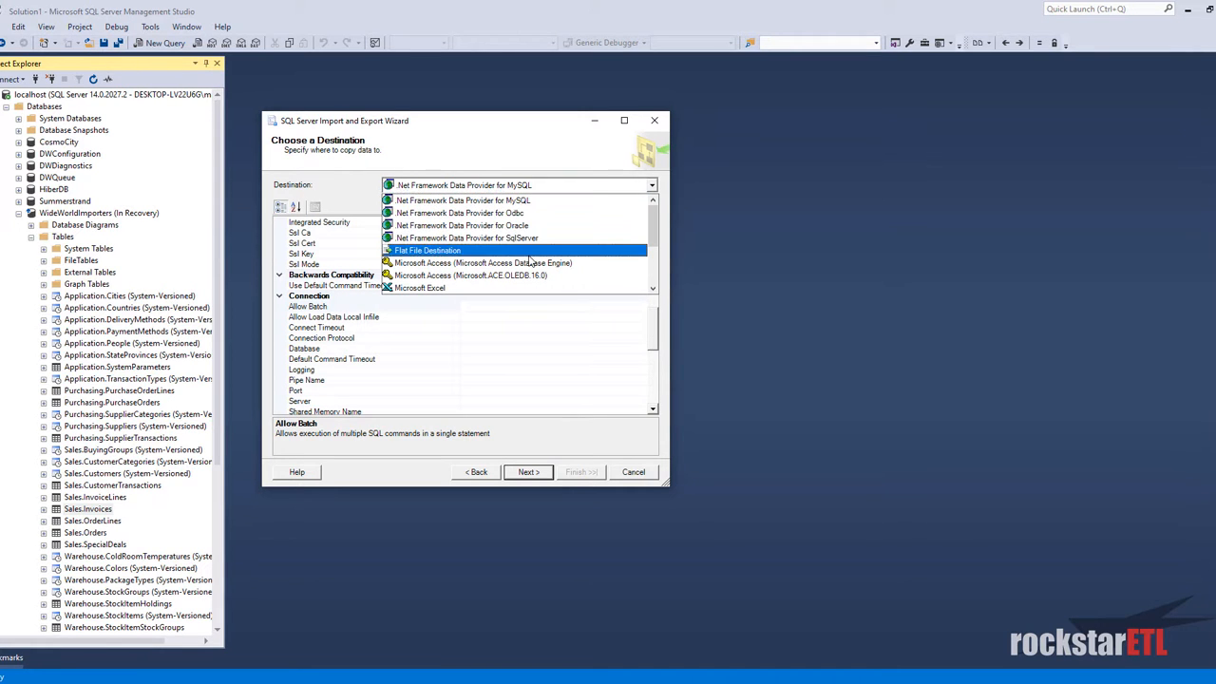
click(446, 250)
click(624, 225)
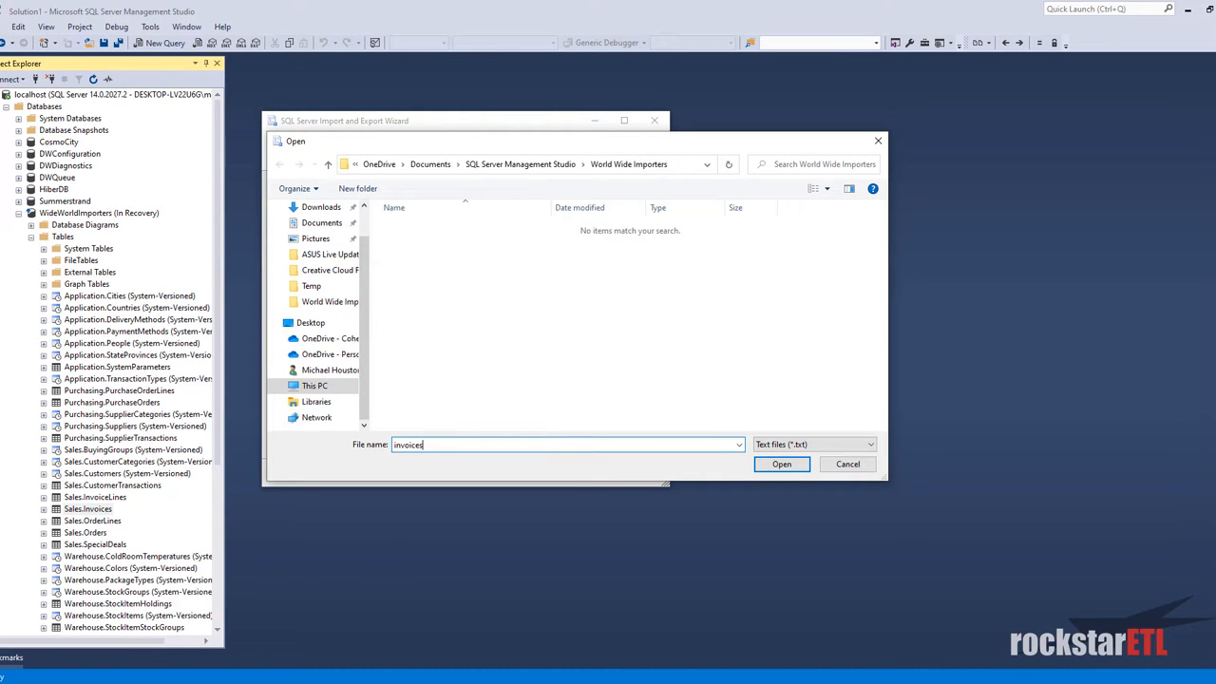
click(805, 448)
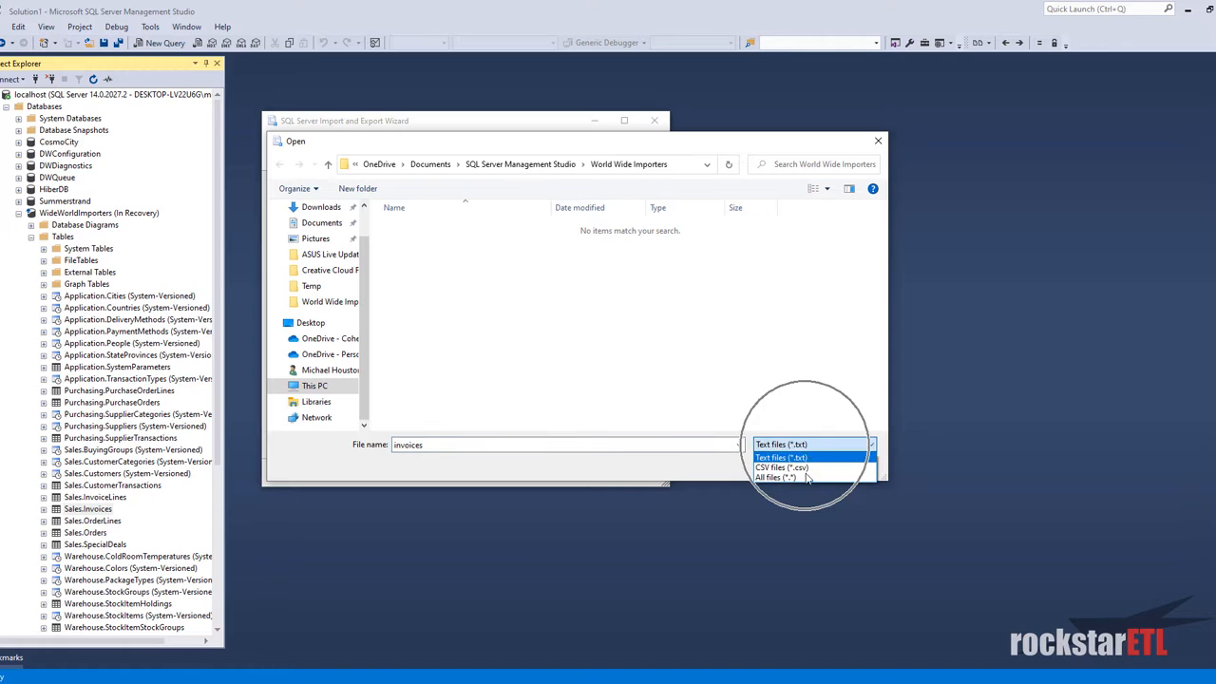
click(791, 469)
click(792, 466)
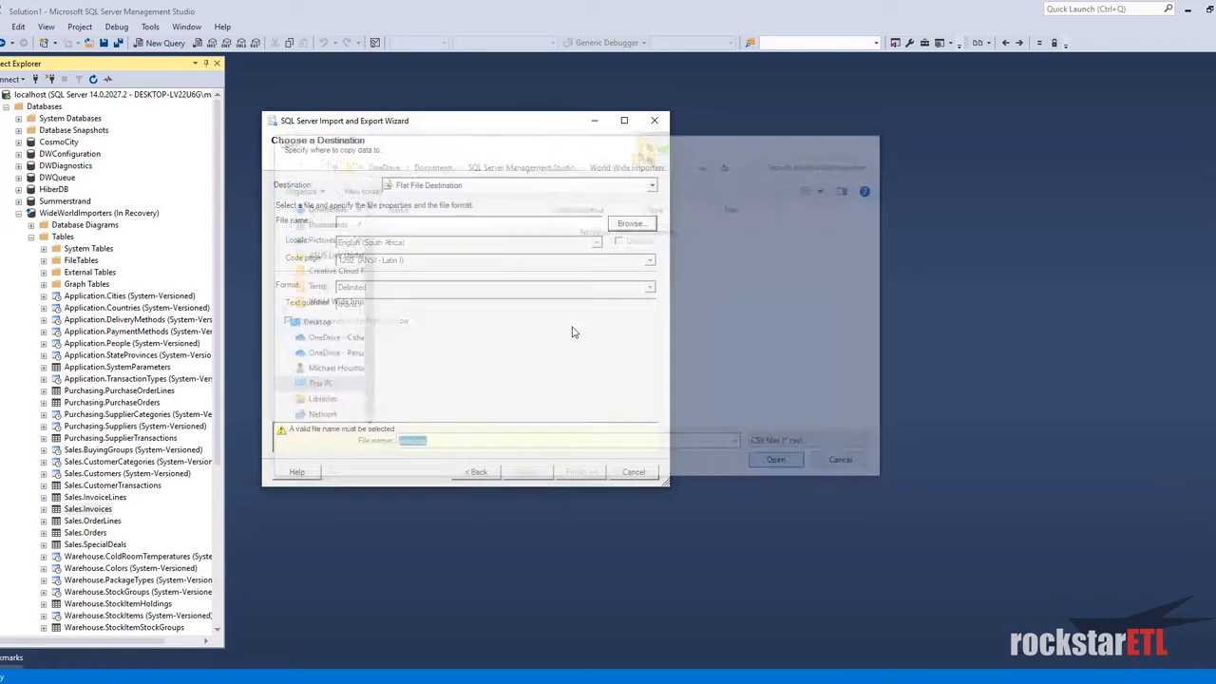
Step: Enable Unicode for the invoices file and accept copying data from one or more tables or views
click(618, 243)
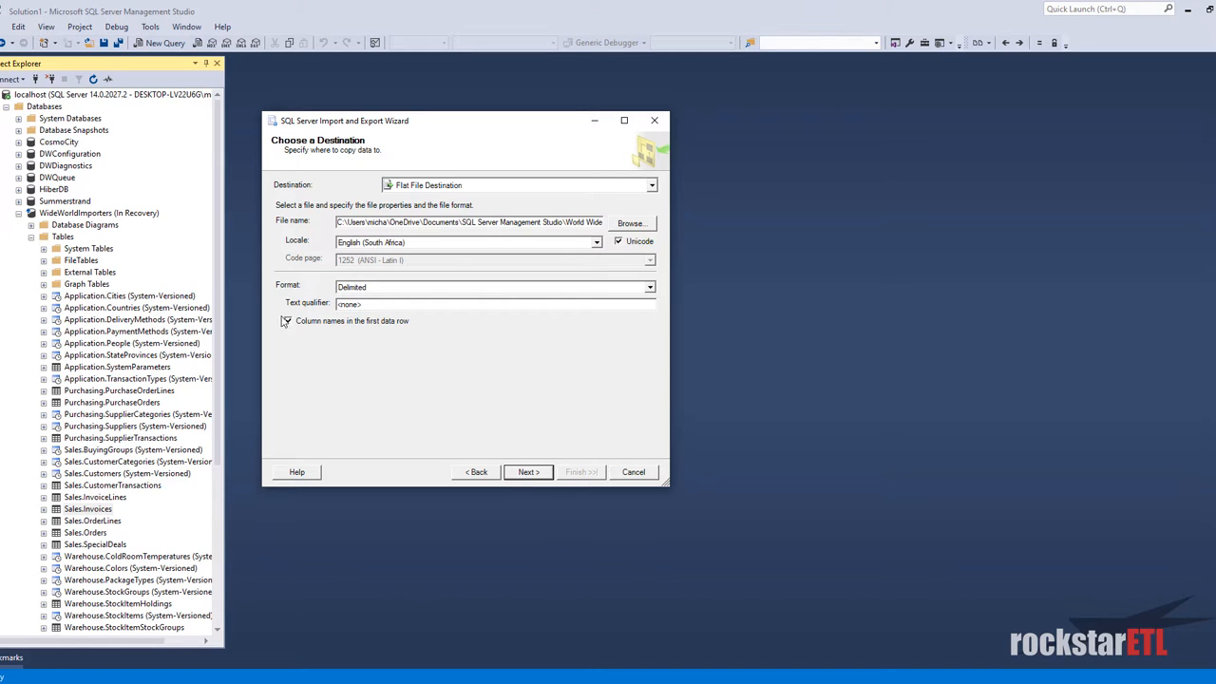
key(ctrl)
key(ctrl)
key(ctrl)
click(543, 475)
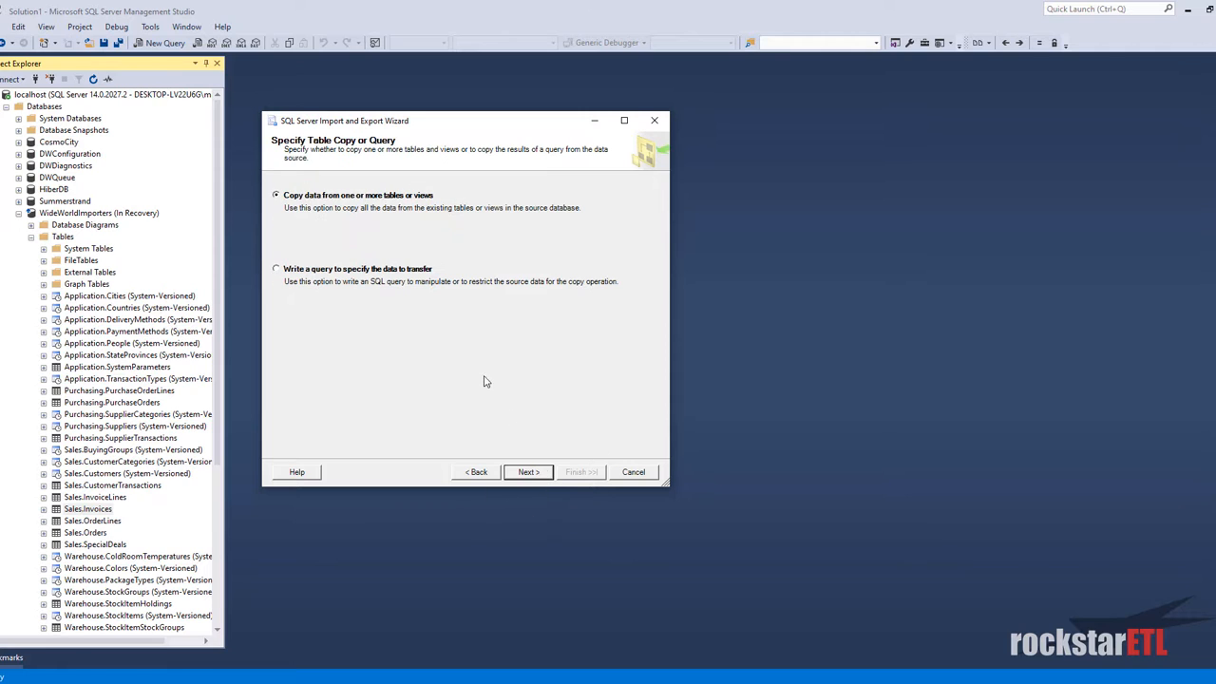
click(533, 471)
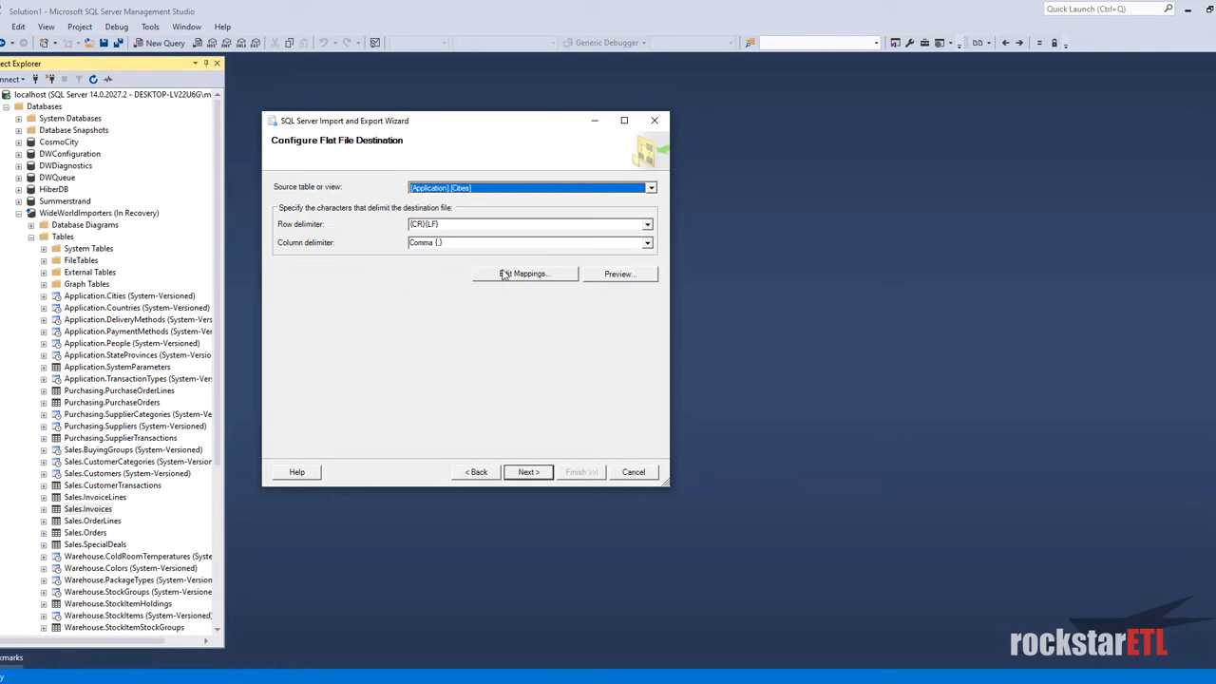
Step: Set the flat file's source table to [Sales].[Invoices] and its column delimiter to Vertical Bar
click(651, 188)
scroll(582, 220, down, 6)
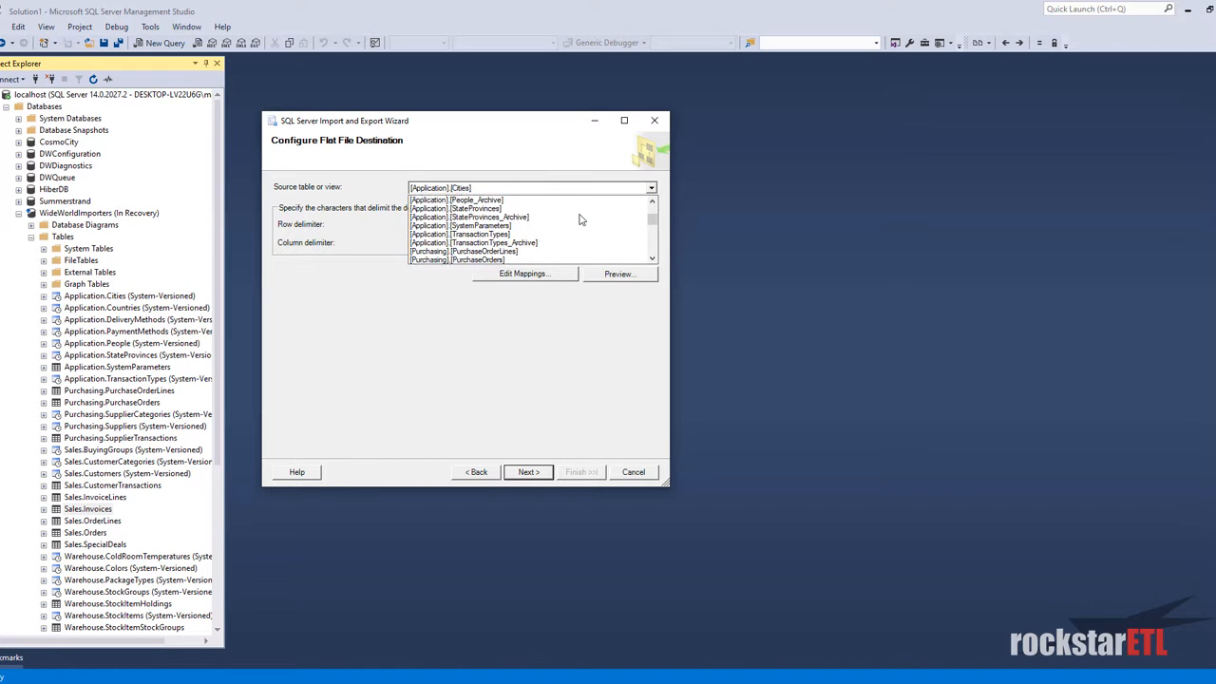
scroll(581, 220, down, 3)
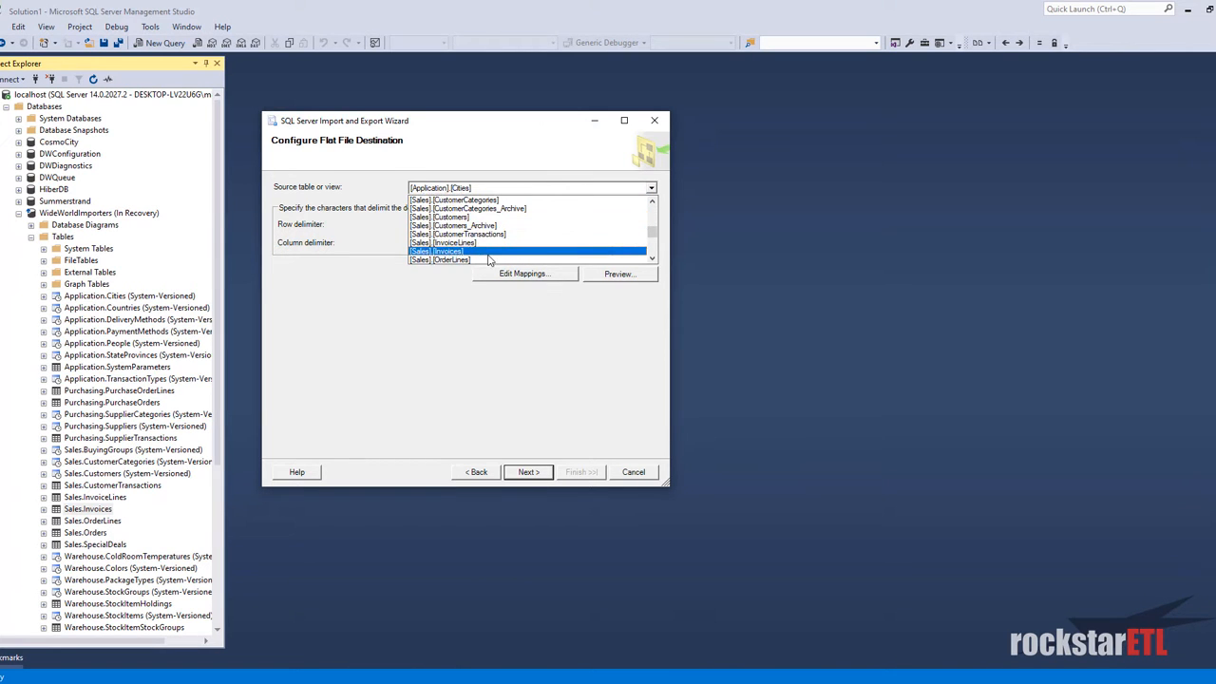
click(489, 255)
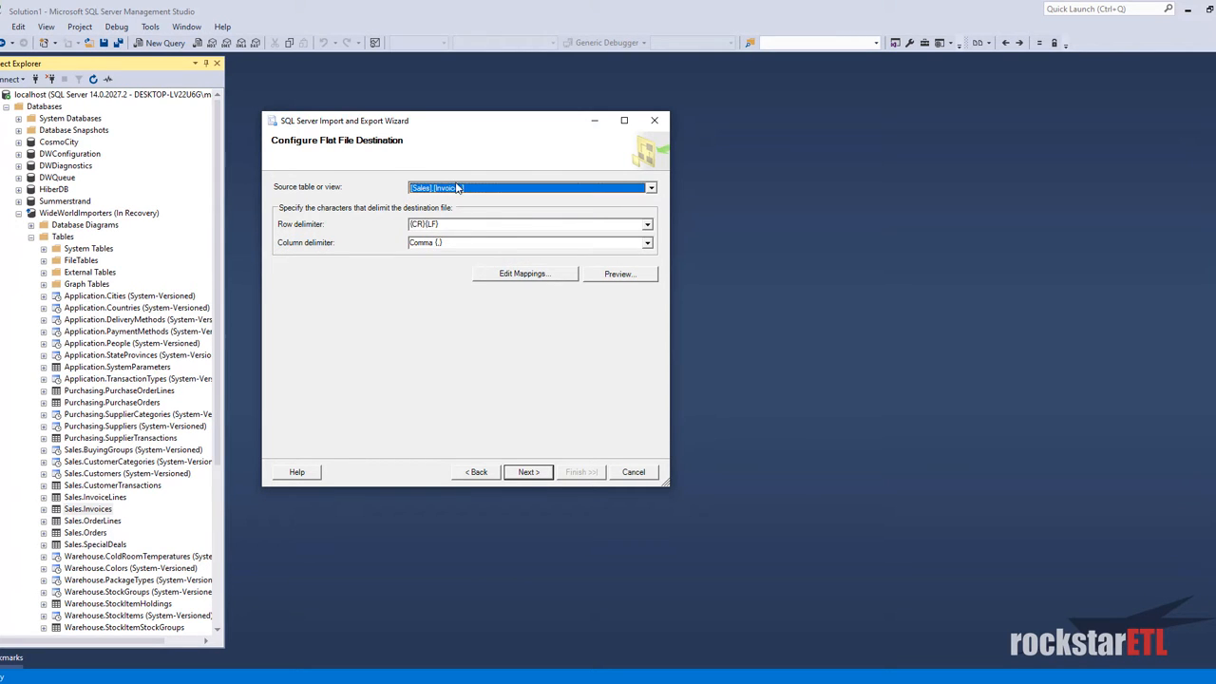
click(644, 243)
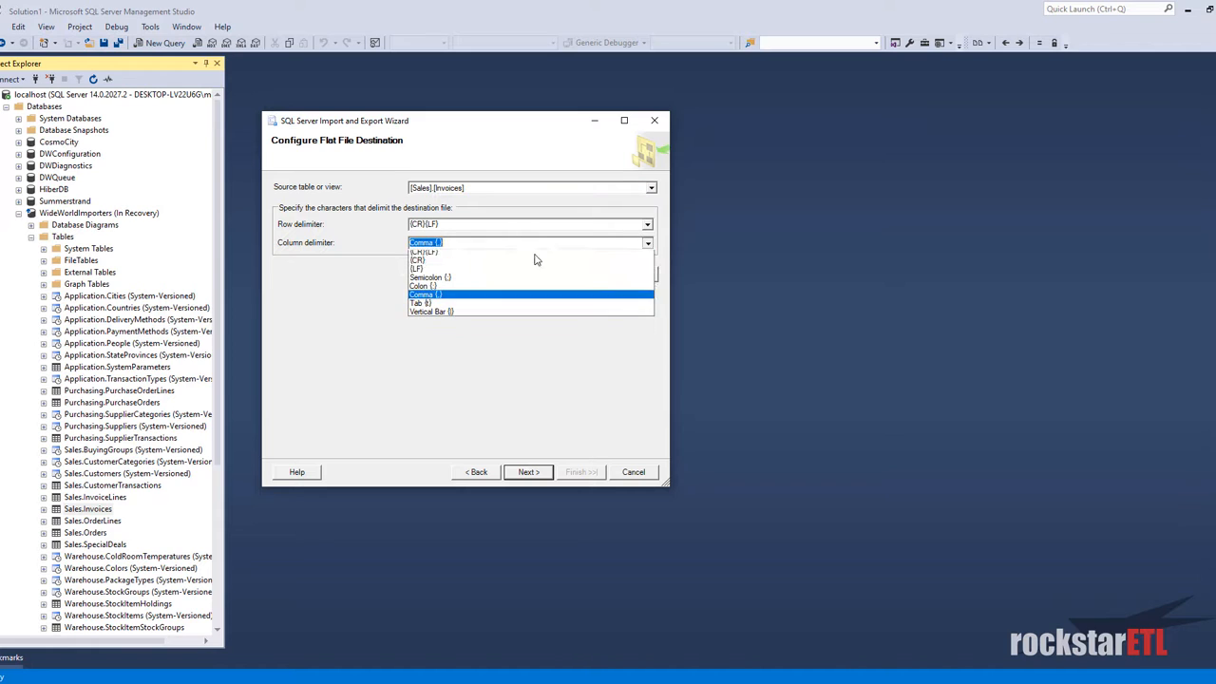
click(453, 316)
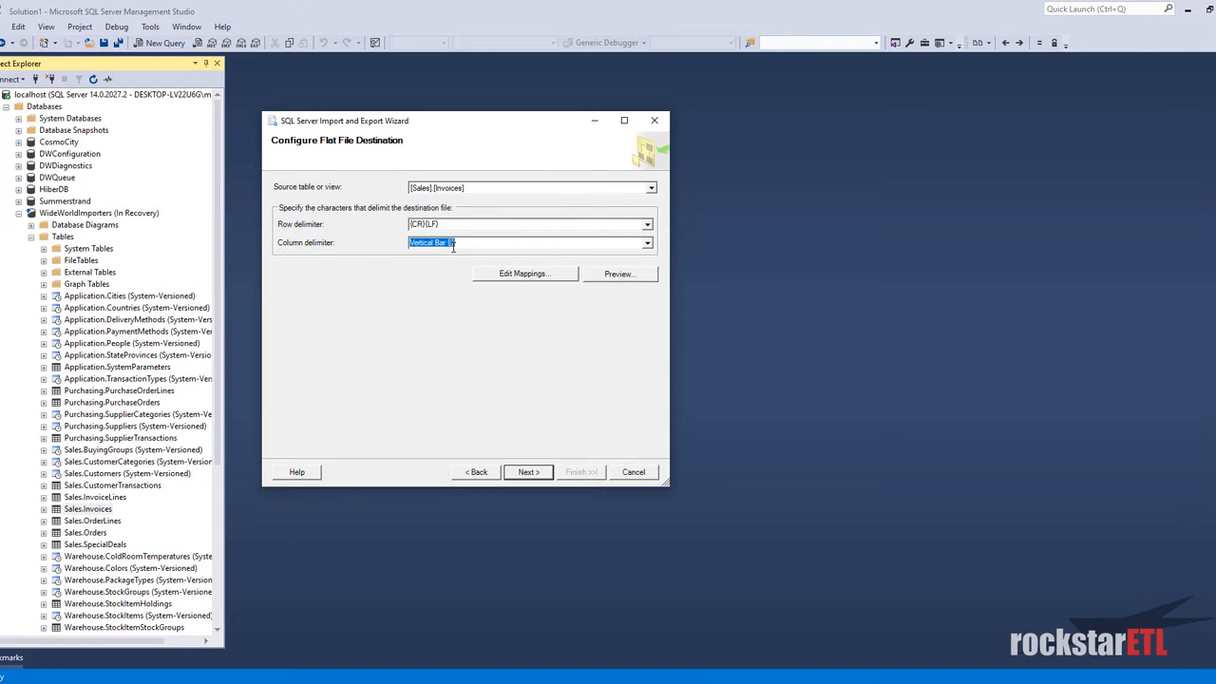
Step: Run the invoices export immediately without saving an SSIS package, and check invoices.csv in the World Wide Importers folder
click(539, 473)
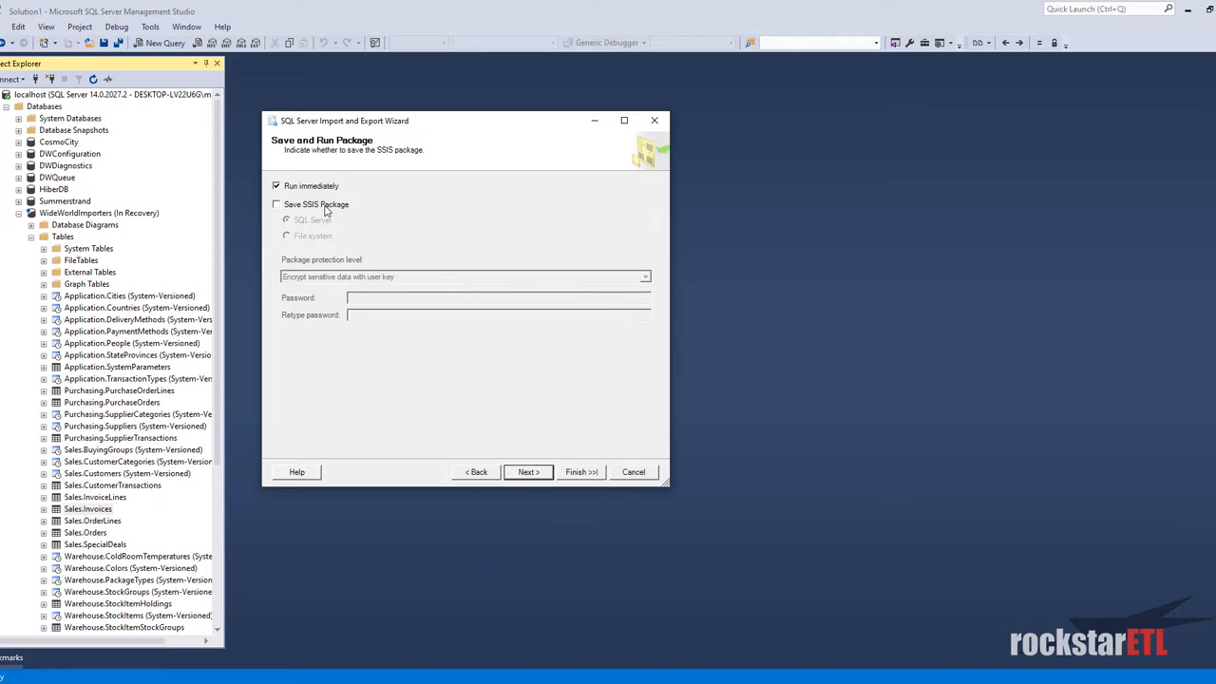
click(529, 473)
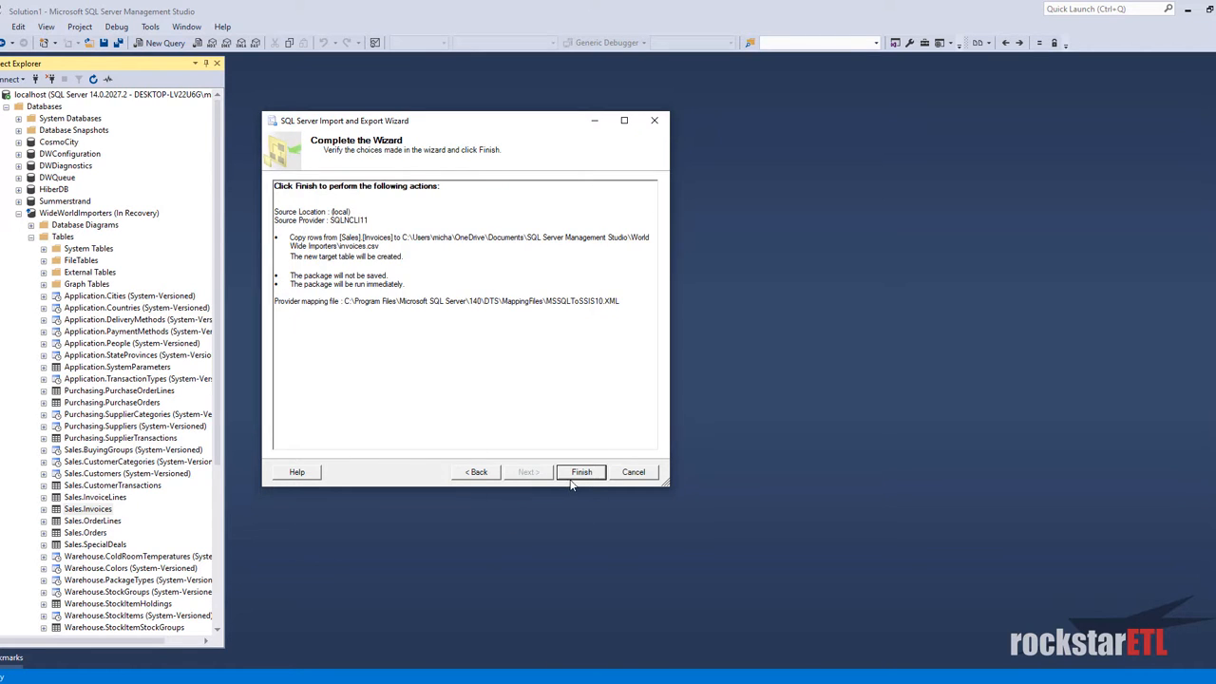
click(570, 477)
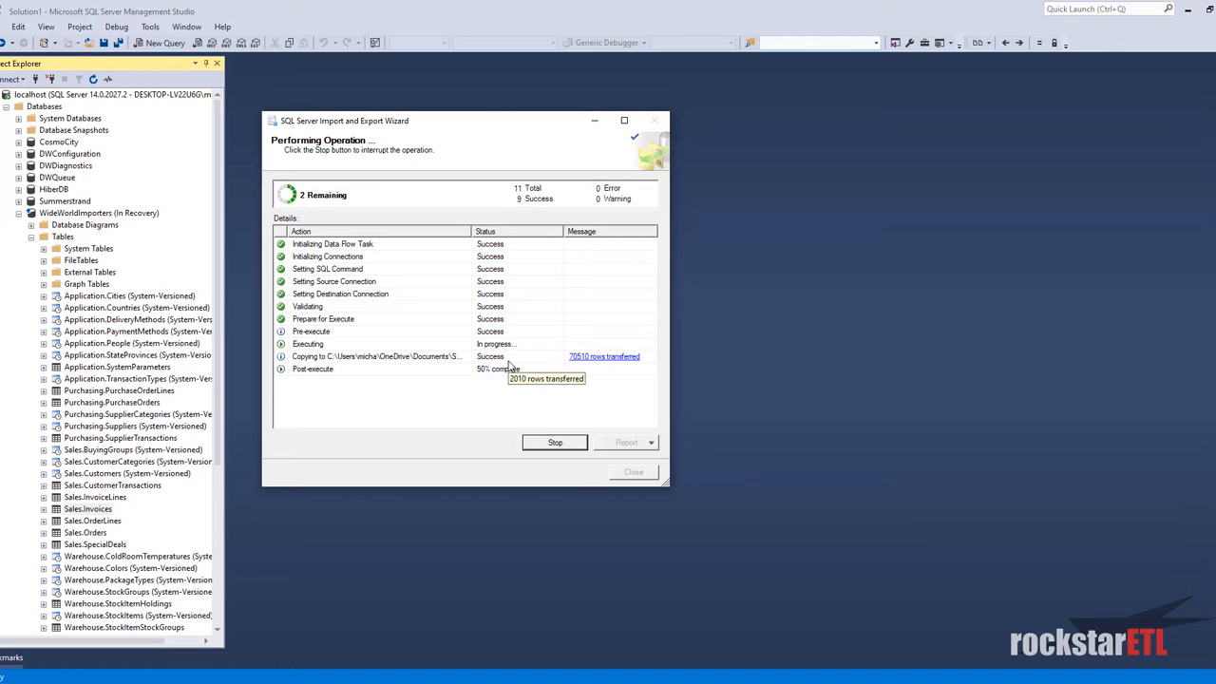
click(578, 367)
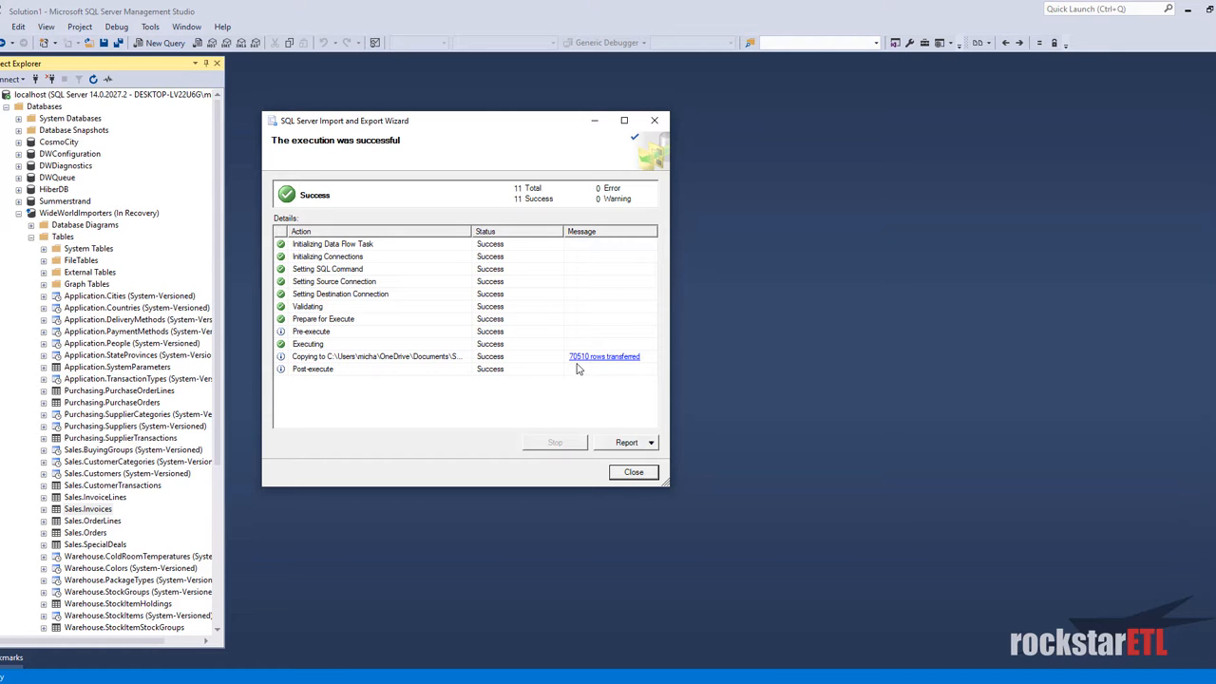
click(633, 473)
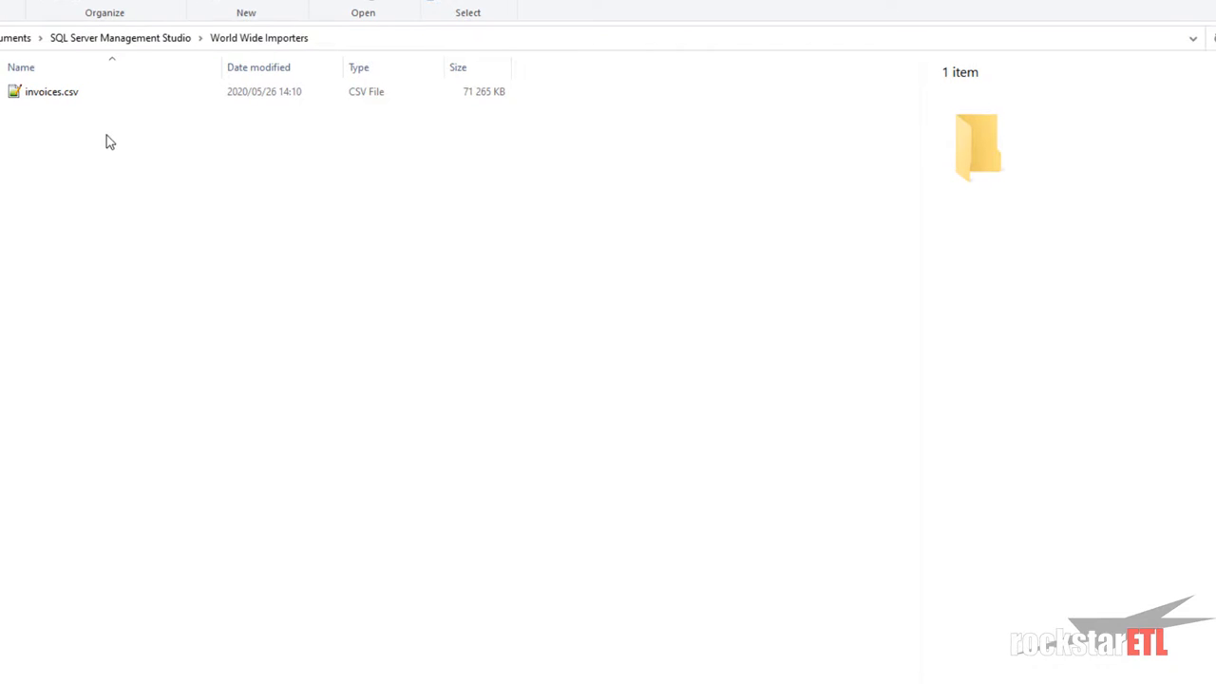
click(71, 98)
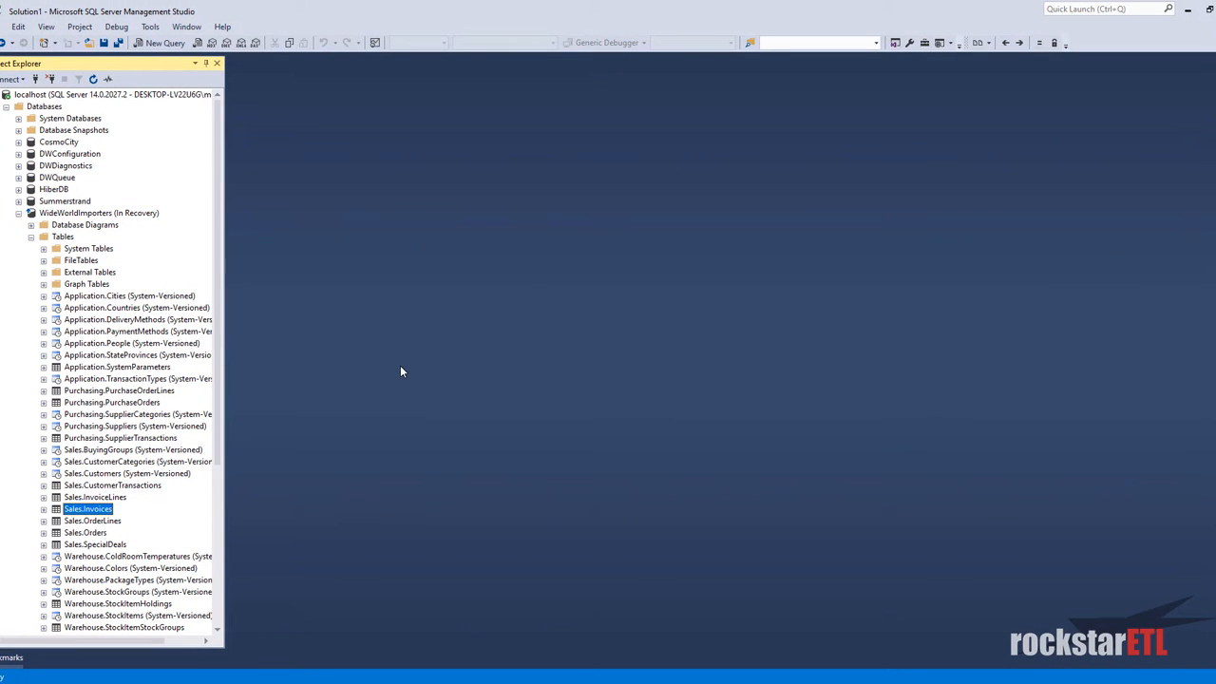
Step: Launch SQL Server 2017 Import and Export Data (64-bit) again and advance past the wizard's welcome page
key(super)
text(import)
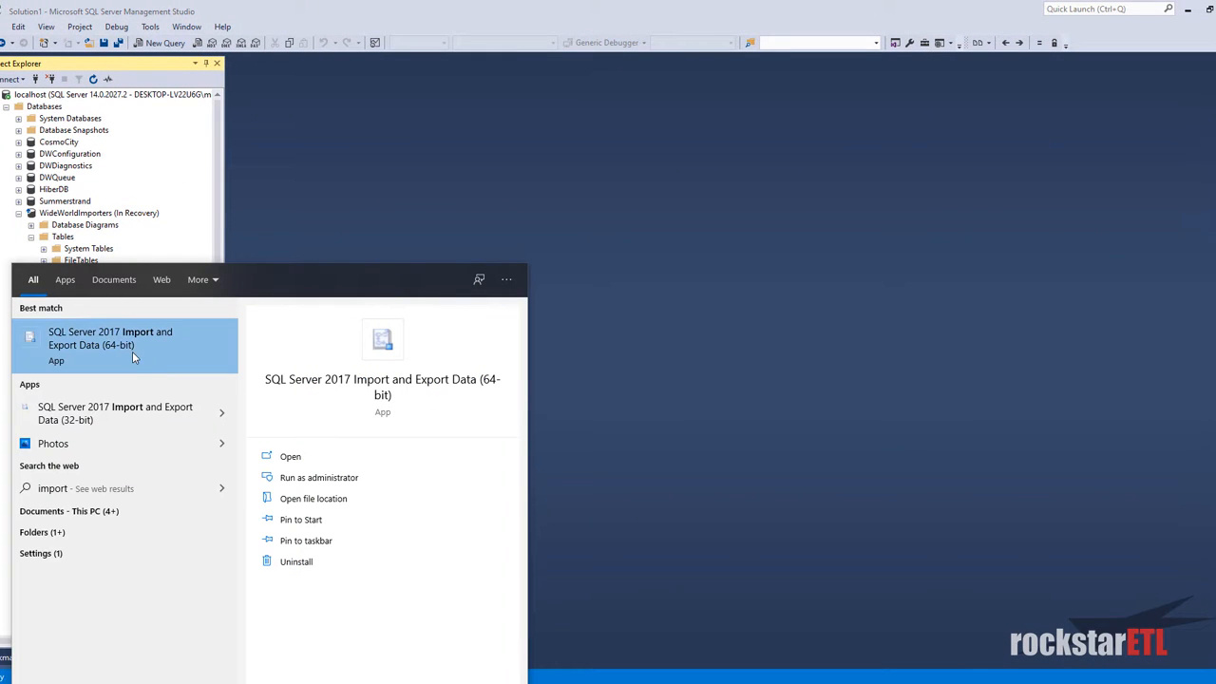
click(132, 350)
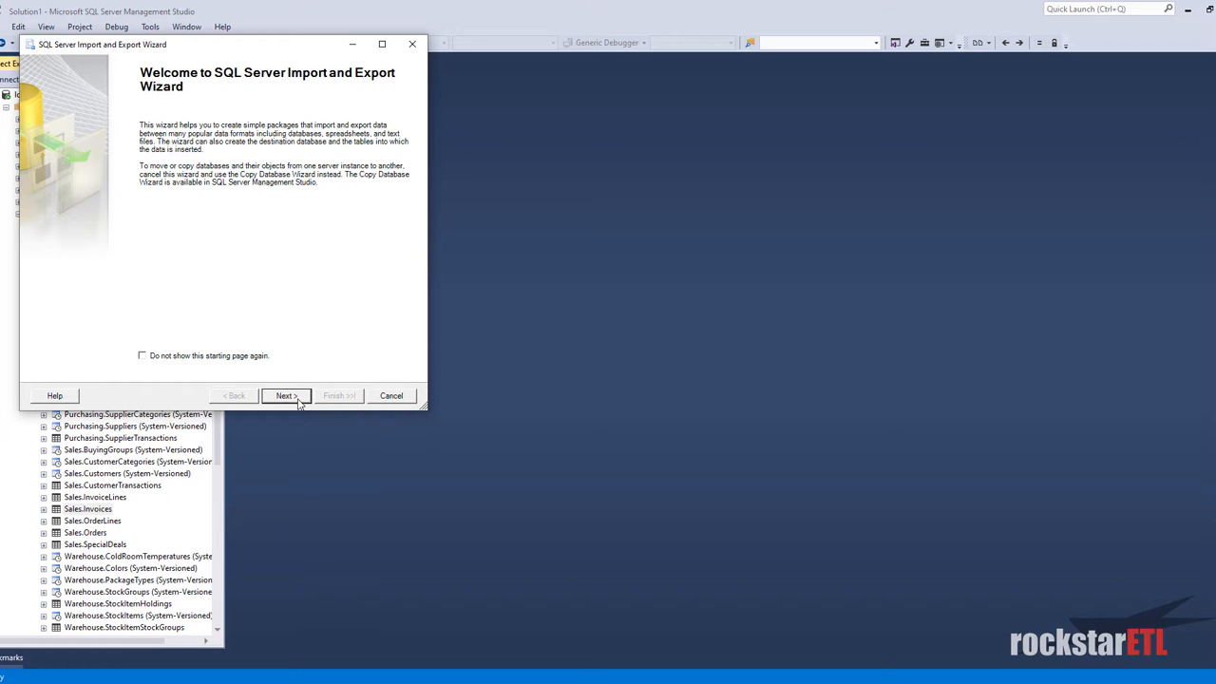
click(285, 395)
drag(308, 48, 576, 114)
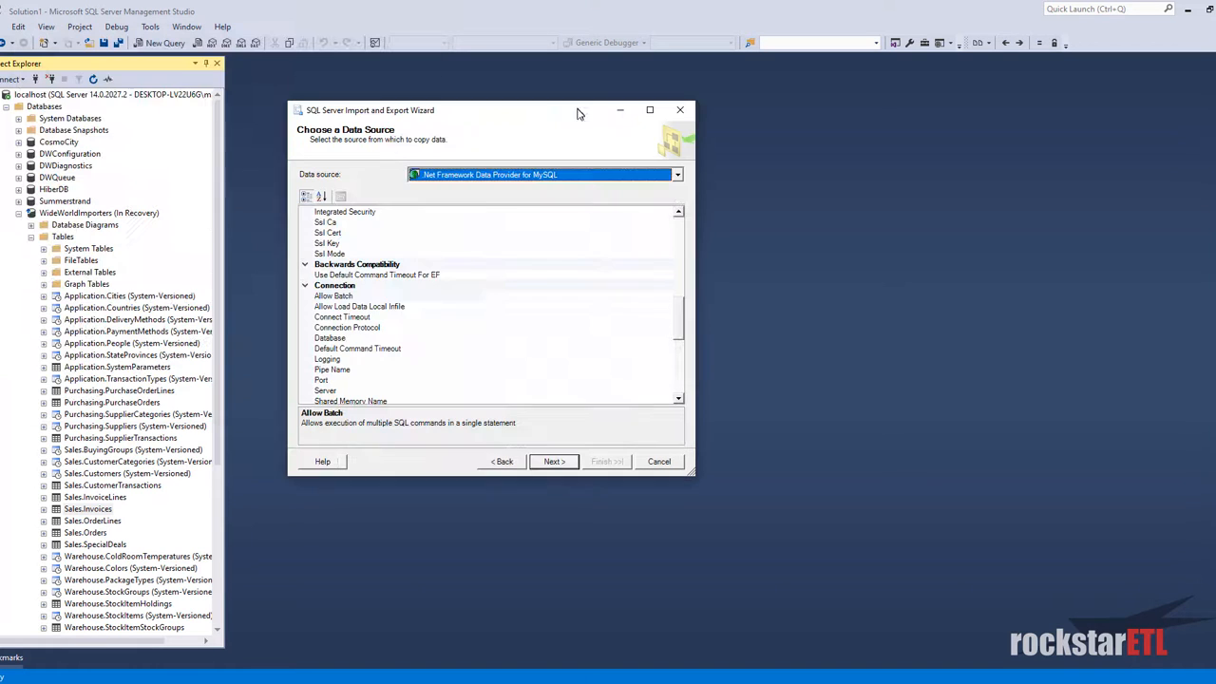
Step: Set the second export's data source to SQL Server Native Client 11.0 with the WideWorldImporters database
click(676, 175)
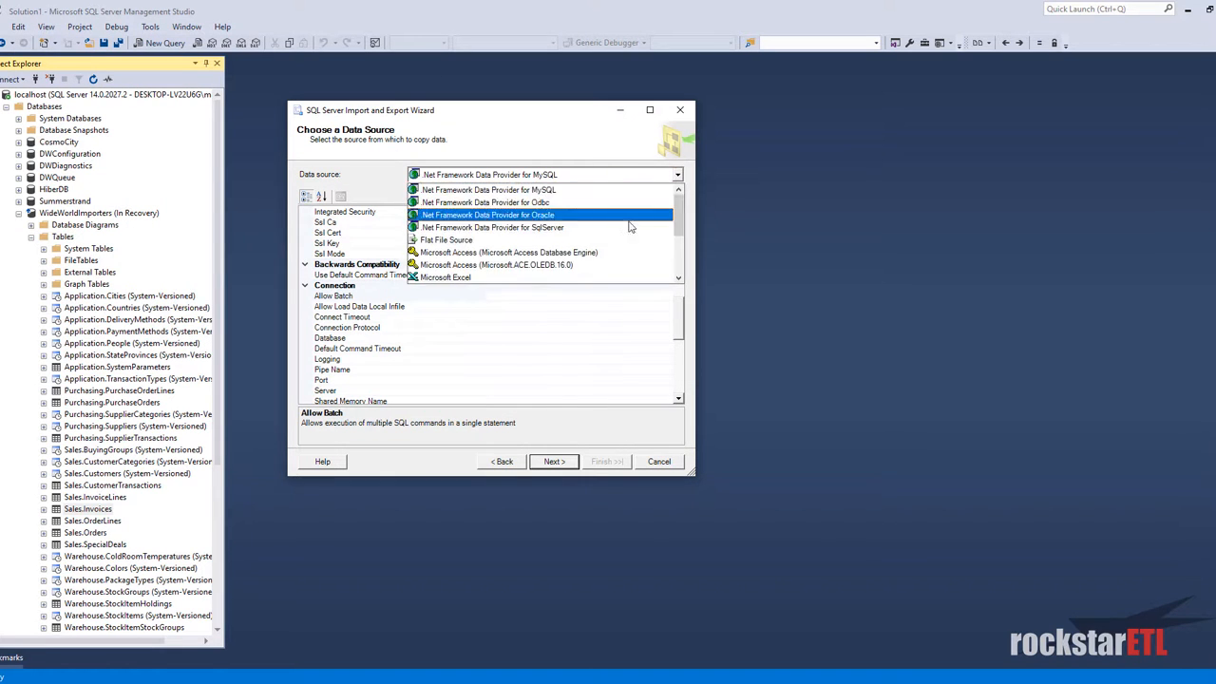
scroll(630, 238, down, 5)
click(550, 268)
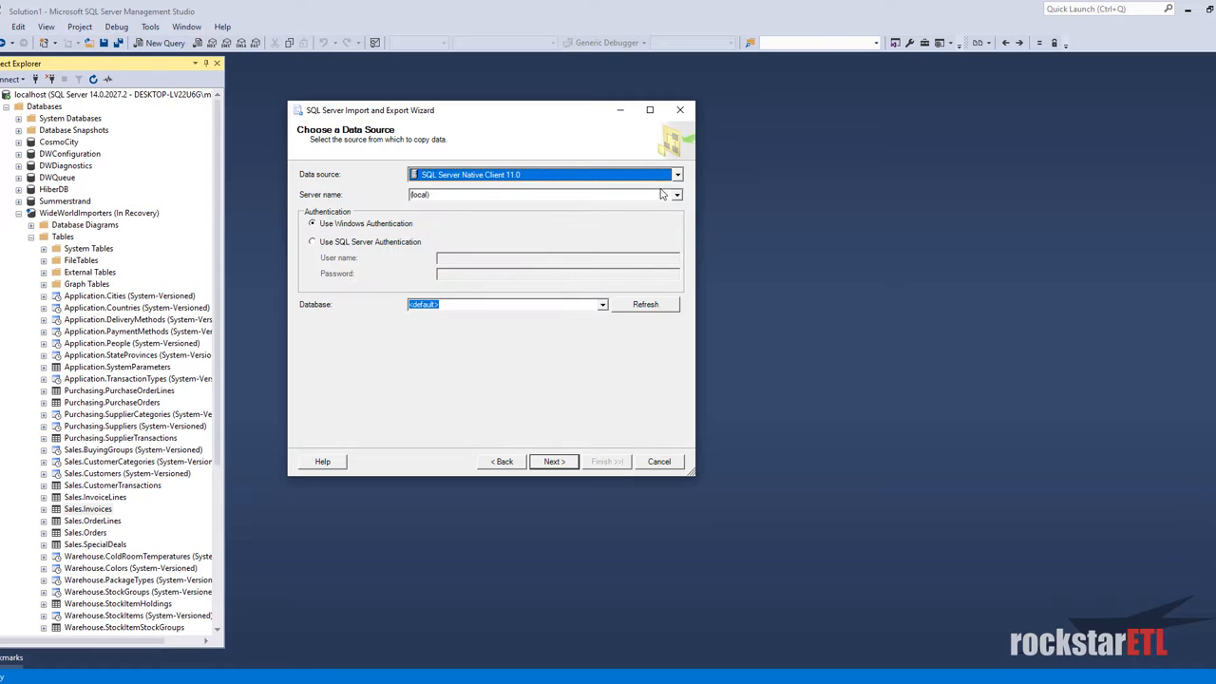
click(602, 303)
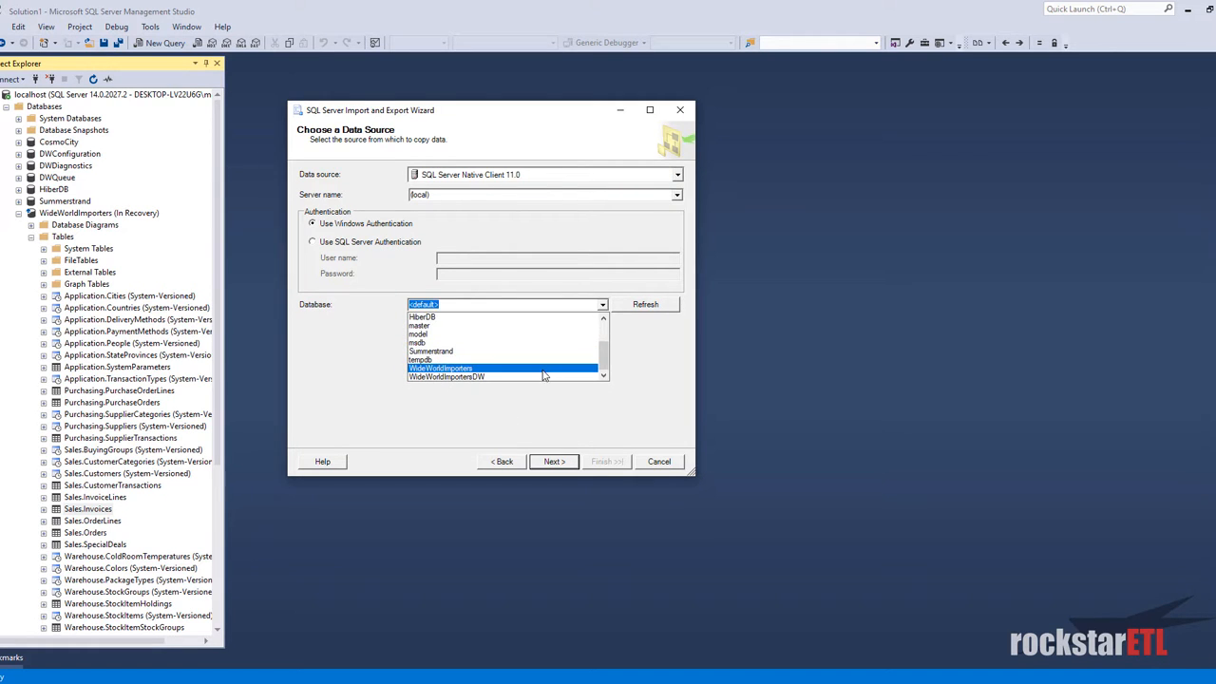
click(545, 373)
click(564, 464)
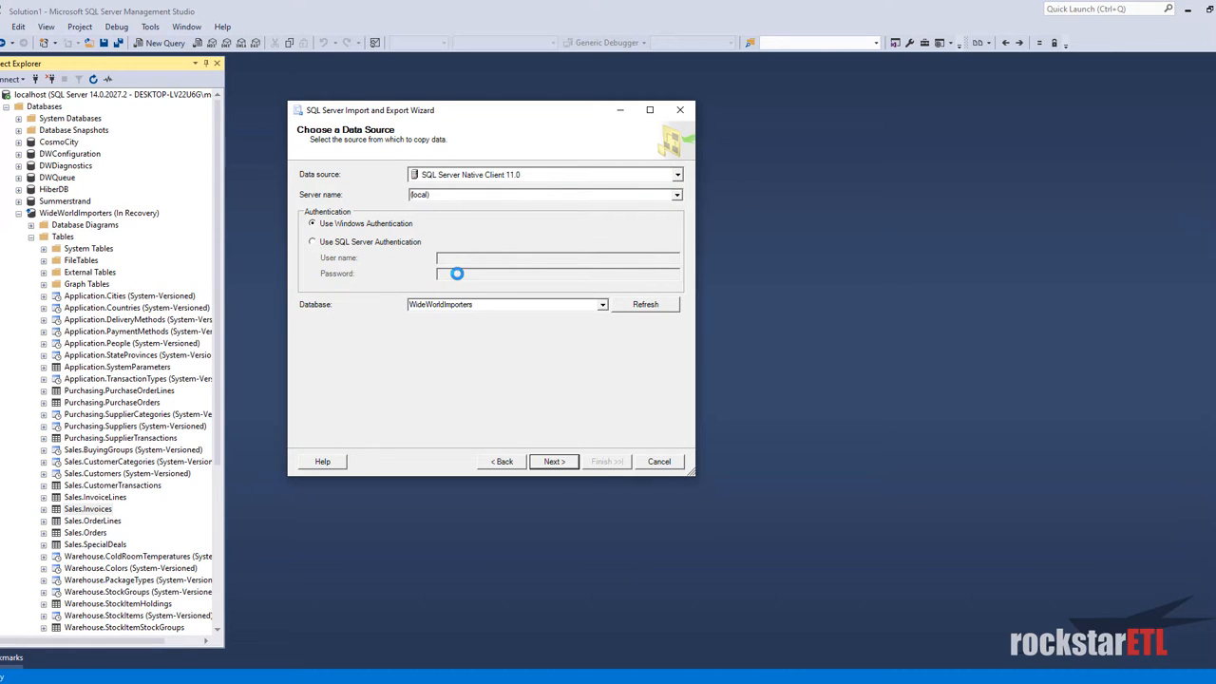
Step: Set the destination to Flat File Destination, using a CSV file named "invoice_lines" in the World Wide Importers folder
click(676, 175)
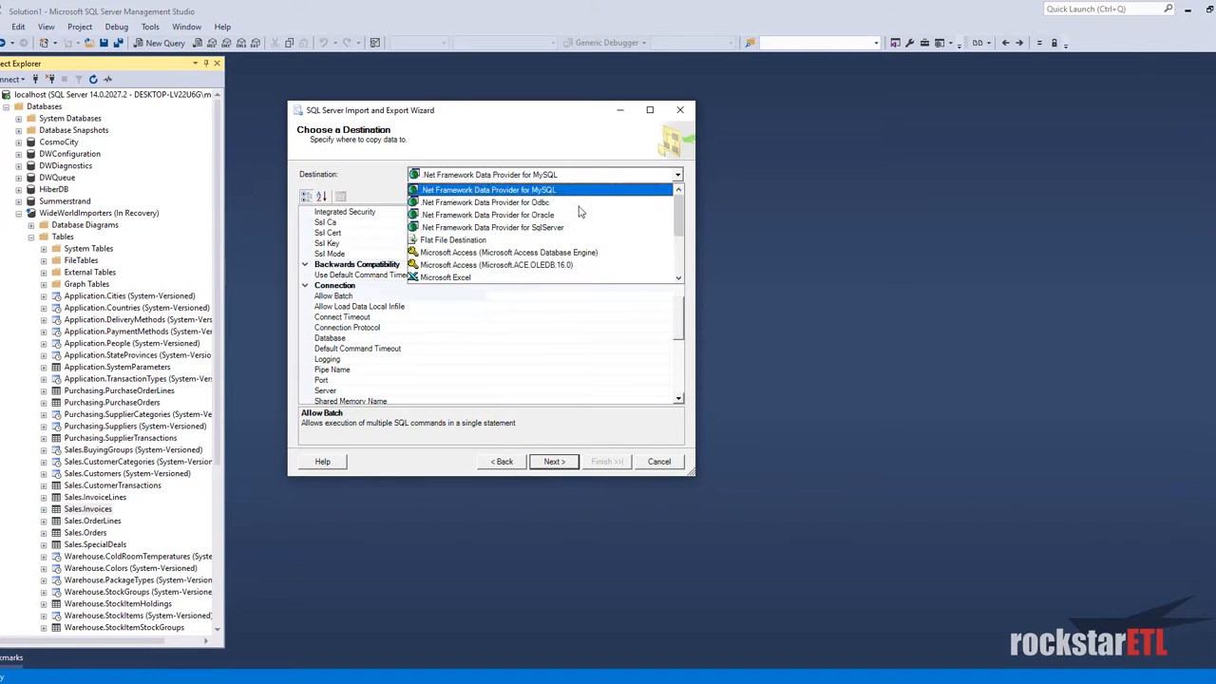
click(503, 237)
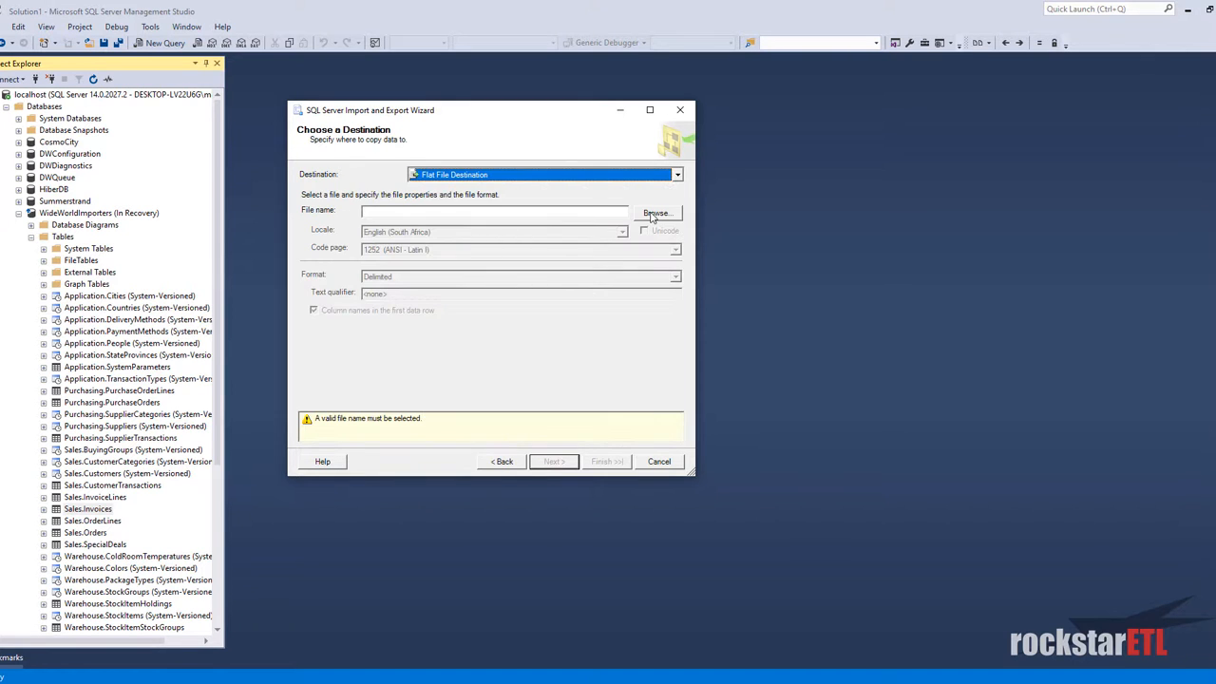
click(655, 214)
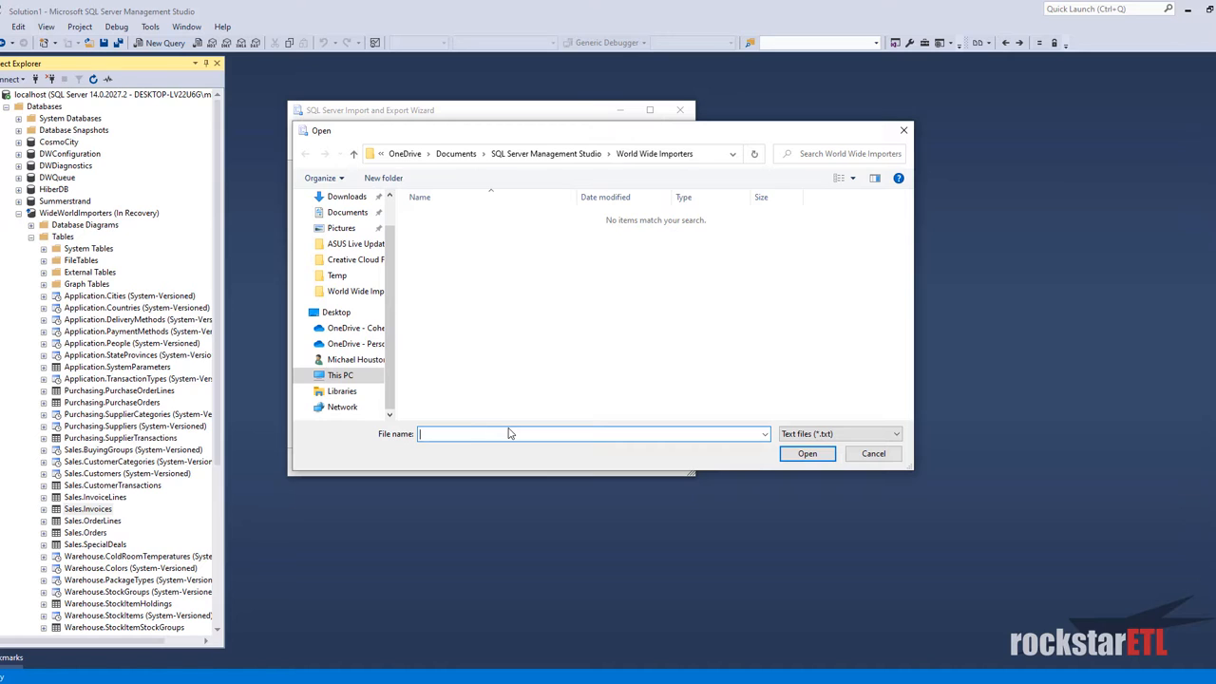
text(invoice_lines)
click(835, 434)
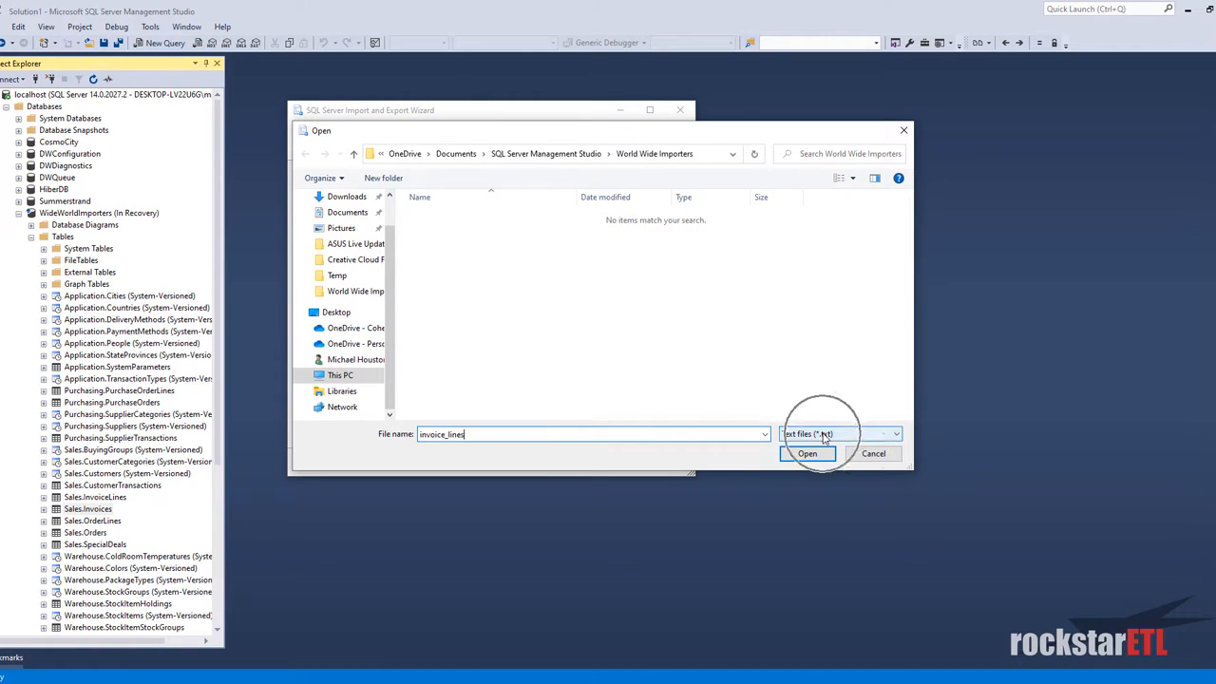
click(821, 459)
click(807, 454)
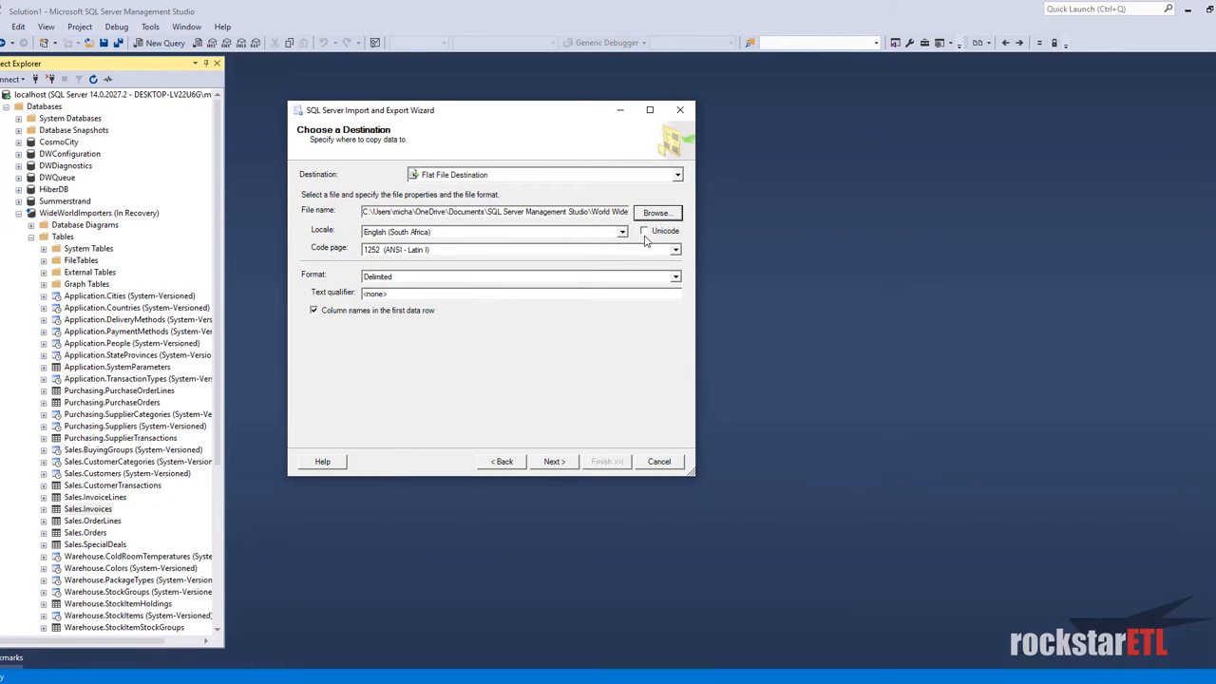
click(557, 462)
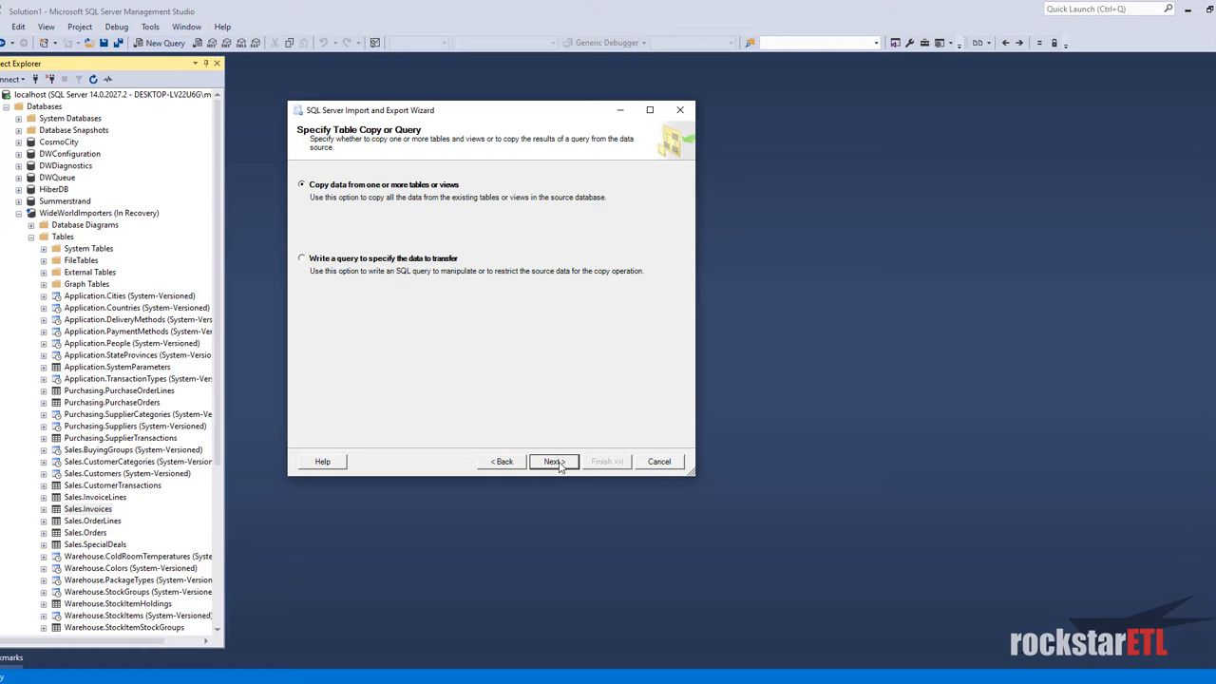
Step: Accept copying data from tables or views, and configure [Sales].[InvoiceLines] as the source table with Vertical Bar as column delimiter
click(555, 461)
click(670, 177)
scroll(583, 228, down, 5)
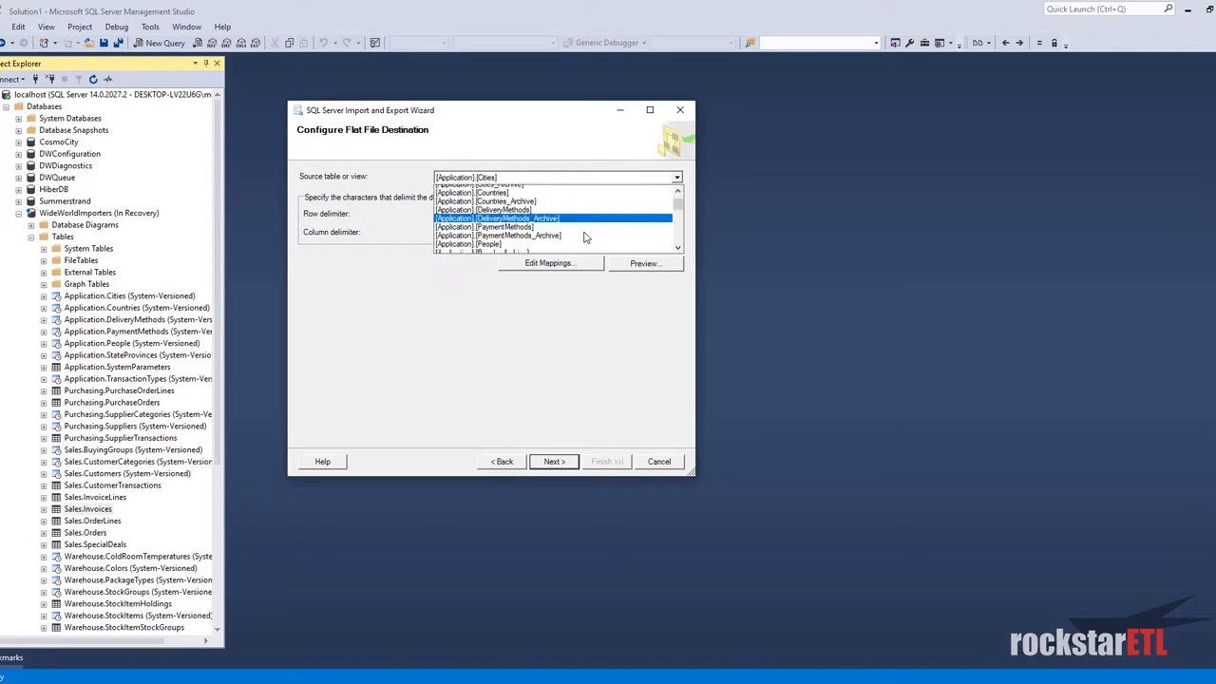
scroll(583, 228, down, 4)
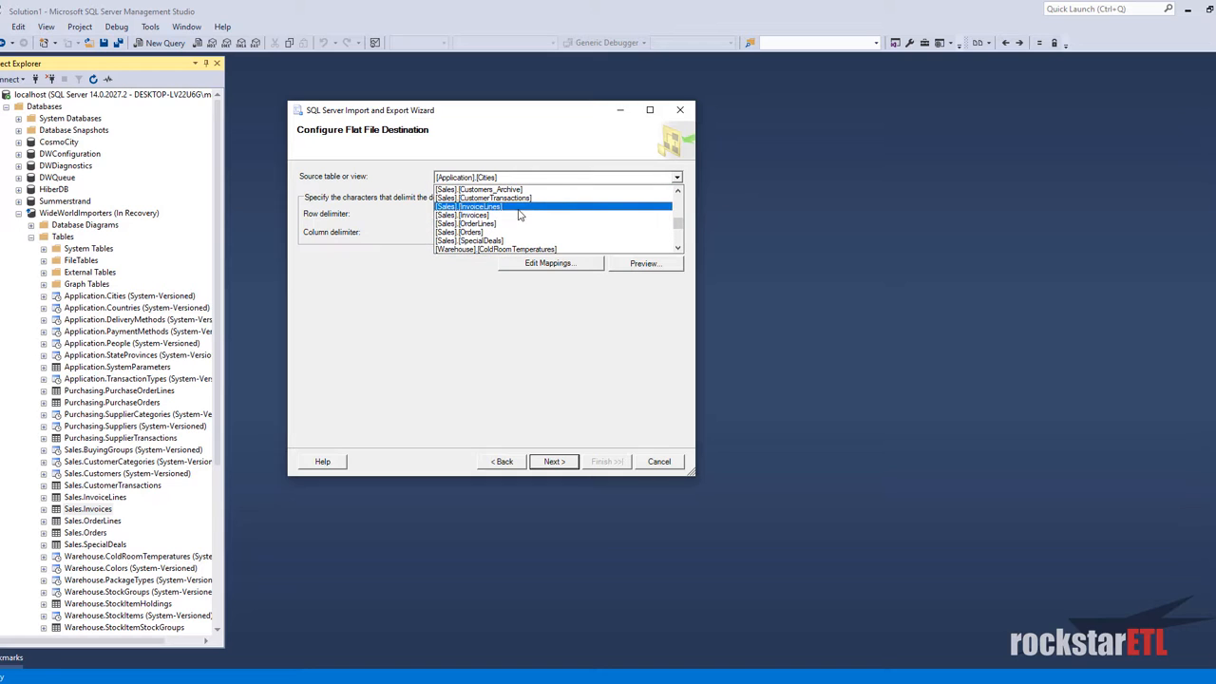
click(522, 207)
click(673, 233)
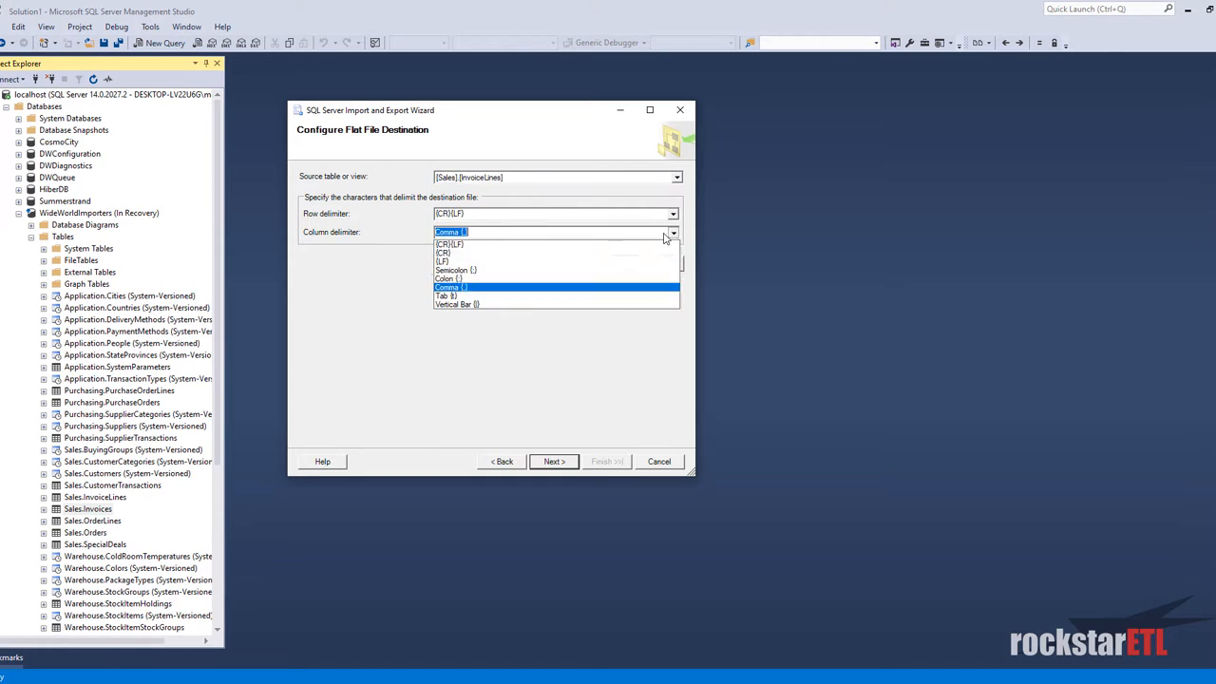
click(520, 305)
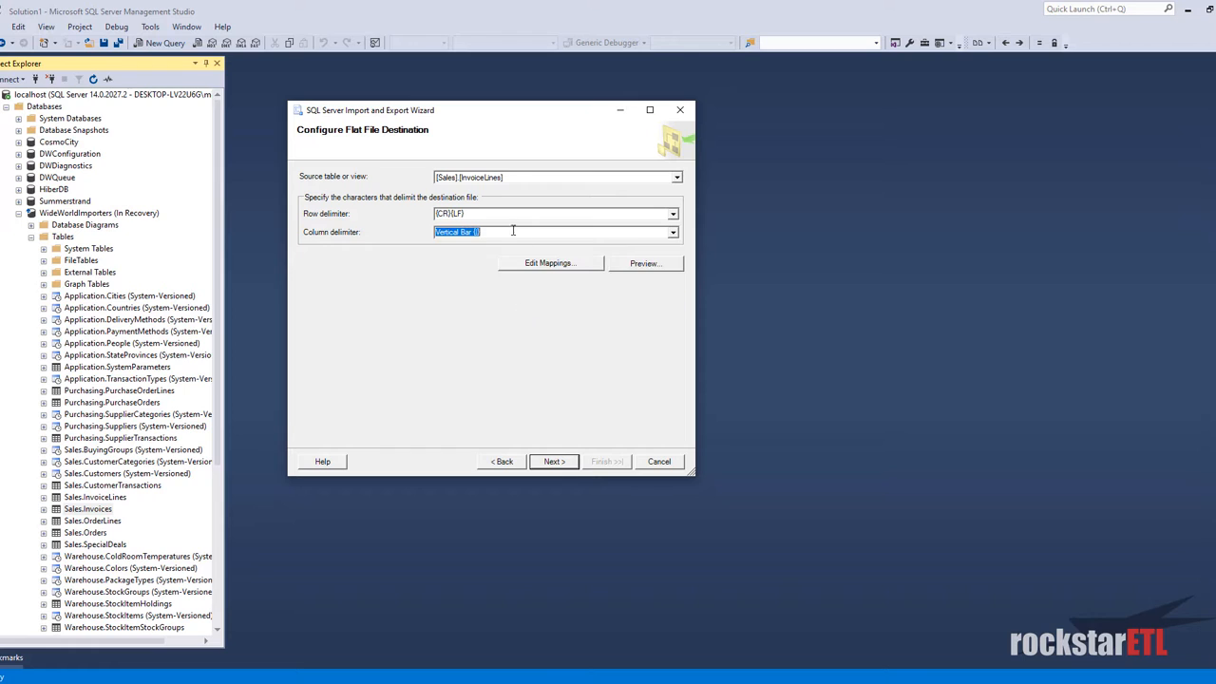
Step: Run the invoice lines export immediately without saving an SSIS package, and close the finished wizard
click(562, 468)
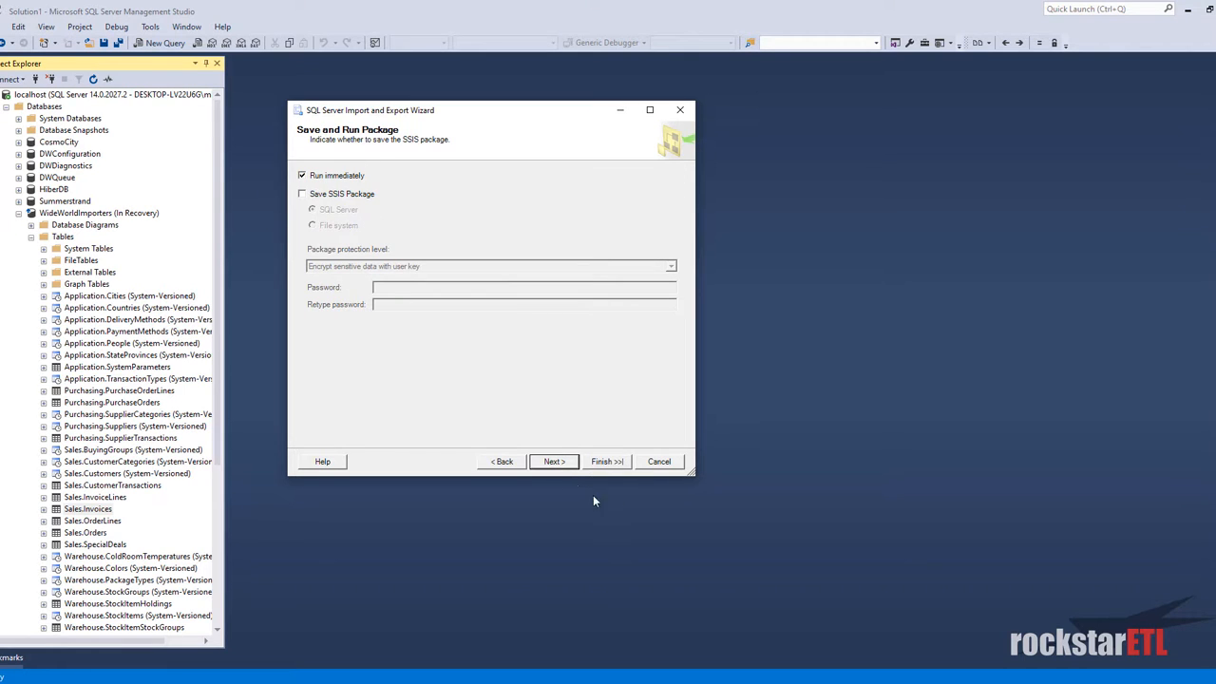
click(570, 465)
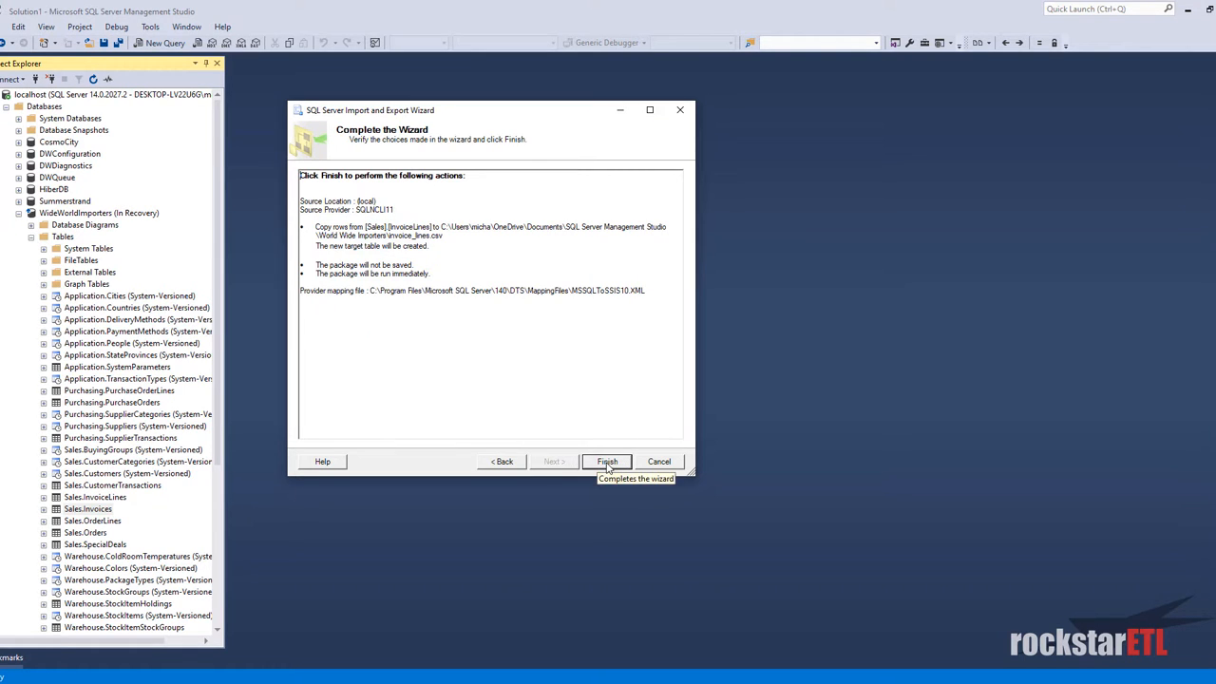
click(607, 462)
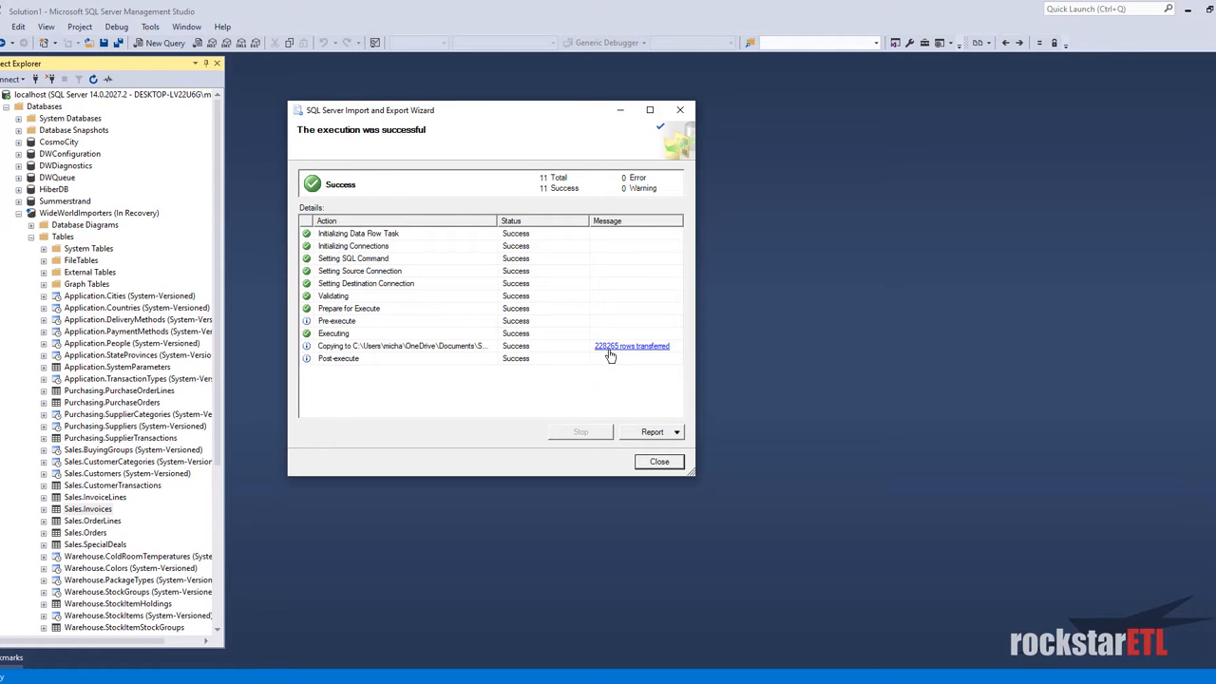
click(664, 462)
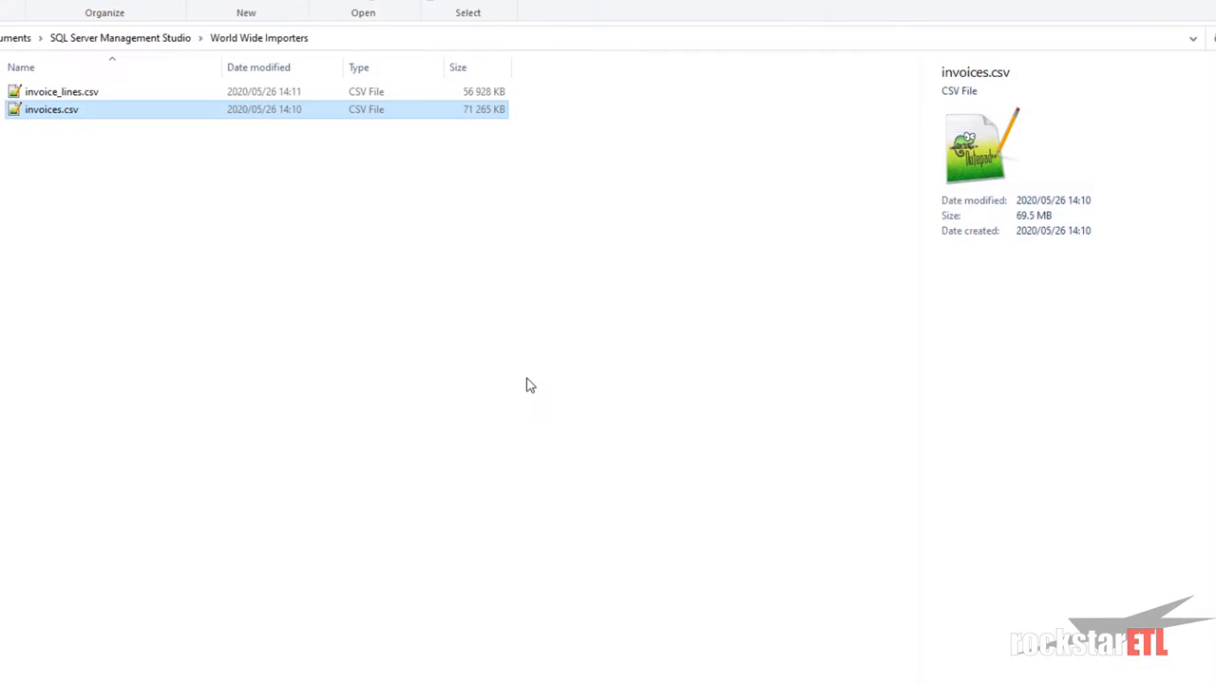
Step: Check the exported CSV files in the World Wide Importers folder and switch back to the rockstarETL job creation form
click(526, 383)
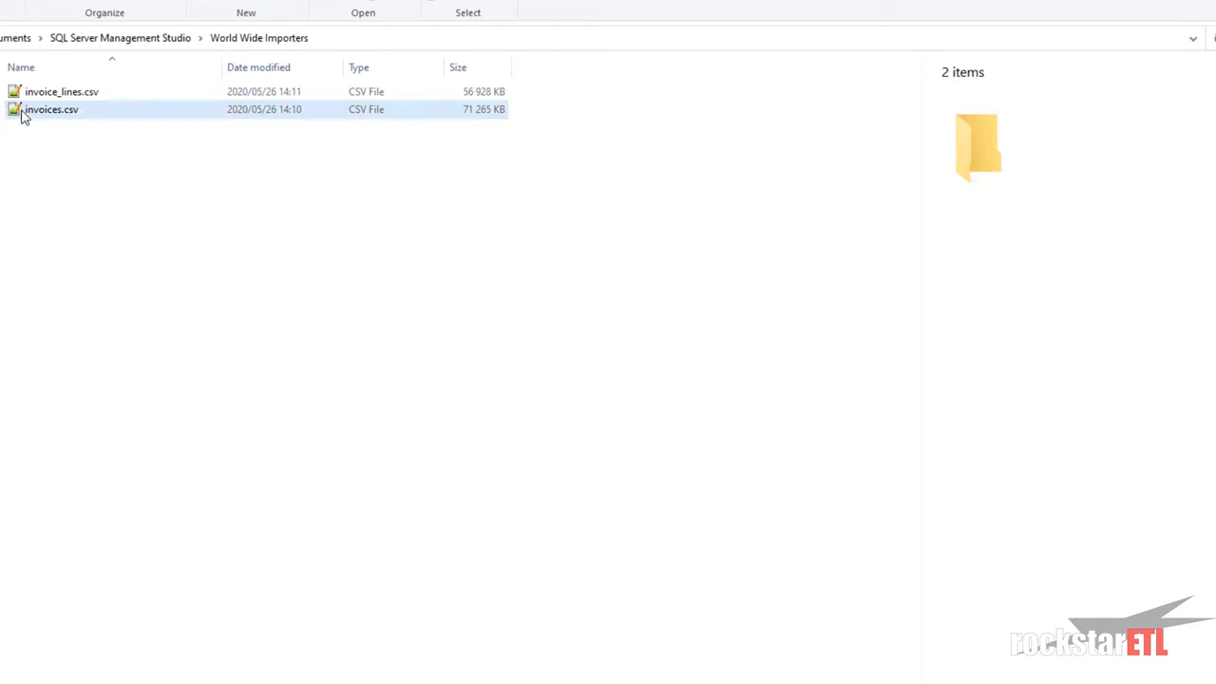
click(80, 113)
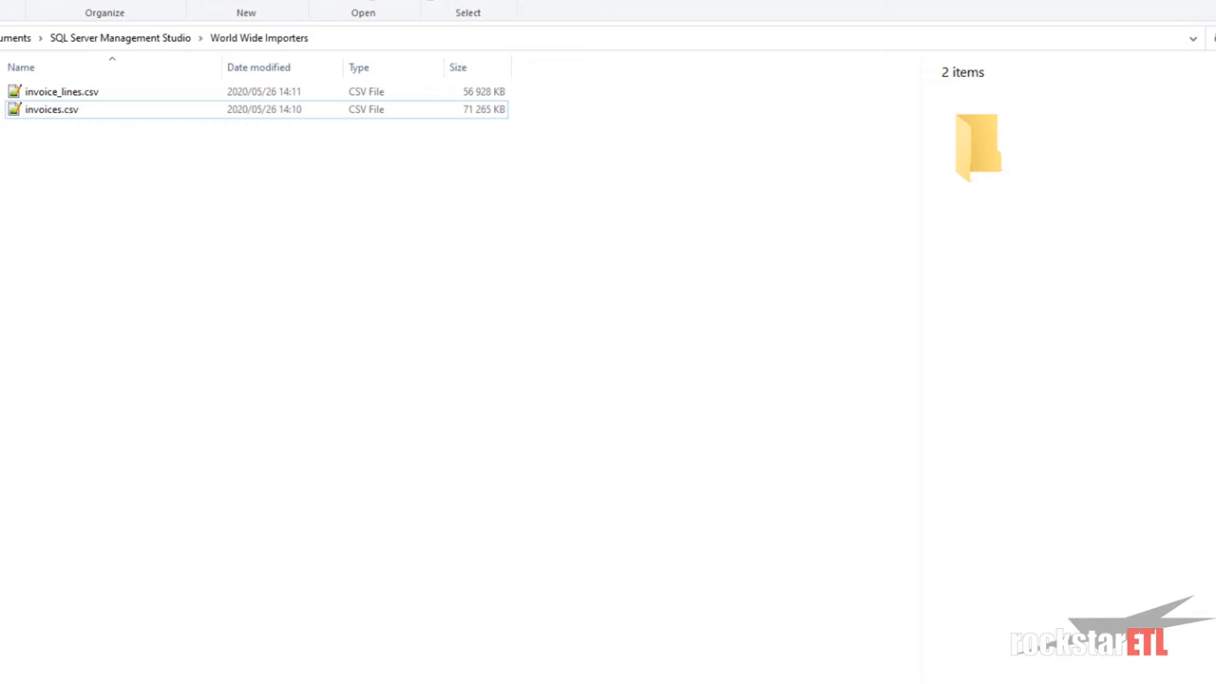
click(365, 681)
click(273, 676)
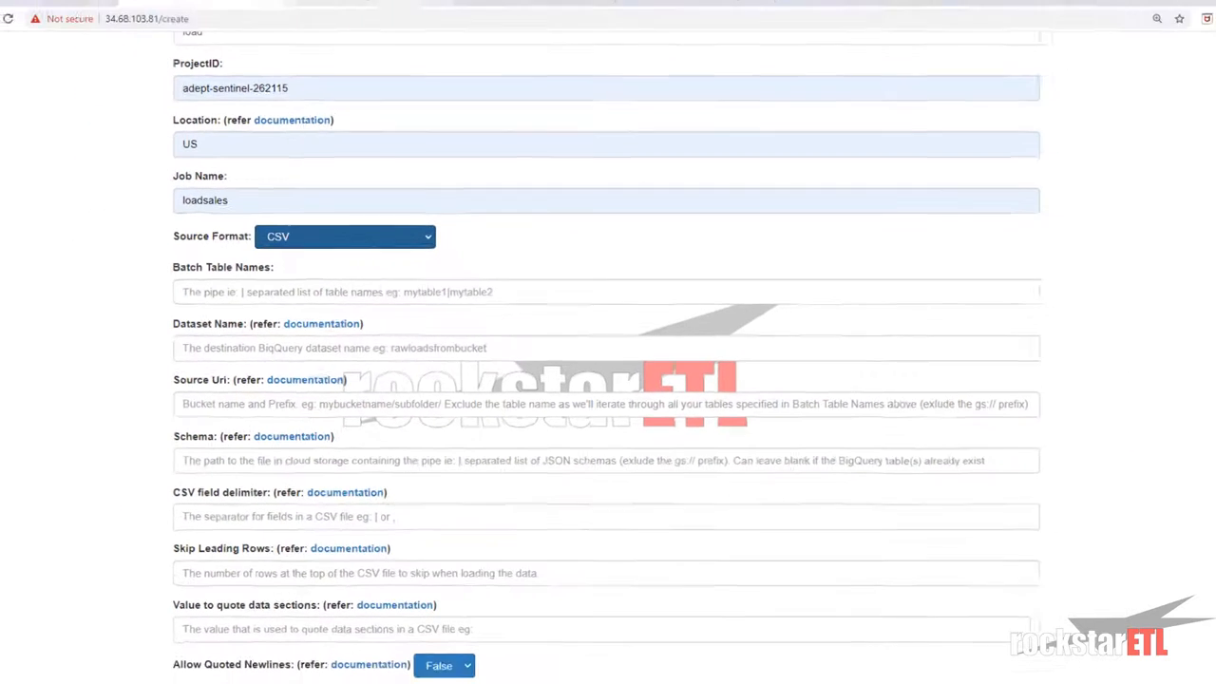
Step: Switch to the Cloud Storage bucket and upload invoices.csv from the World Wide Importers folder into WWI_data/invoices
drag(712, 5, 373, 9)
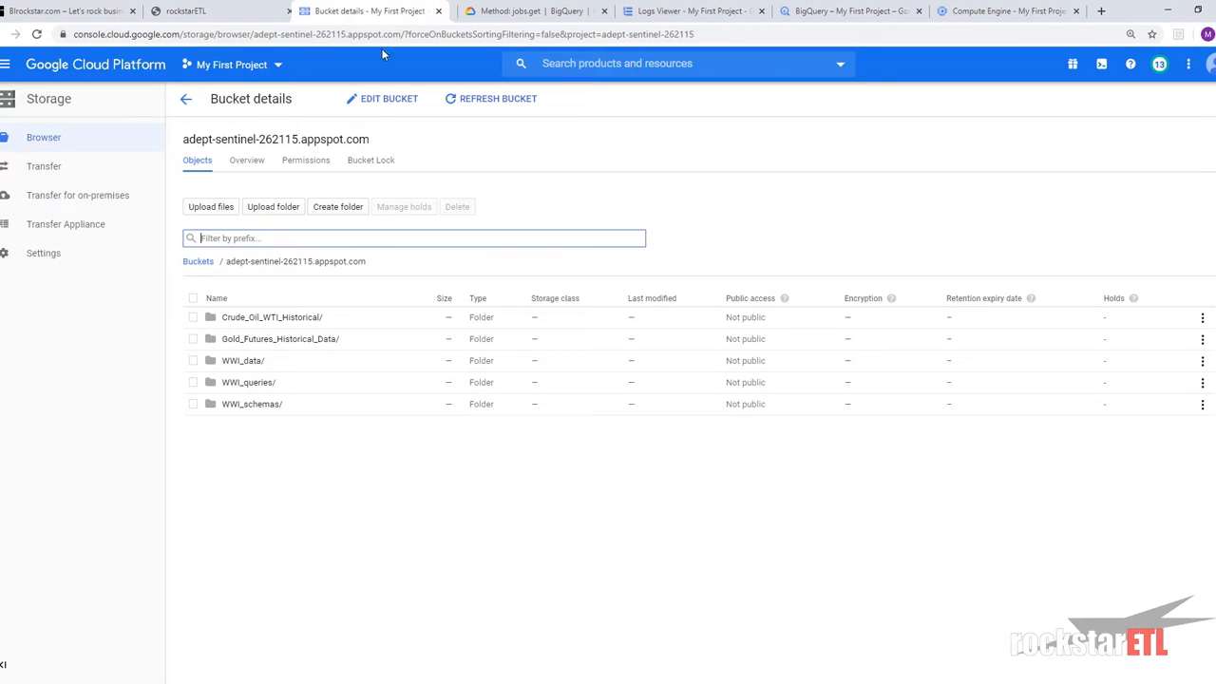
click(249, 364)
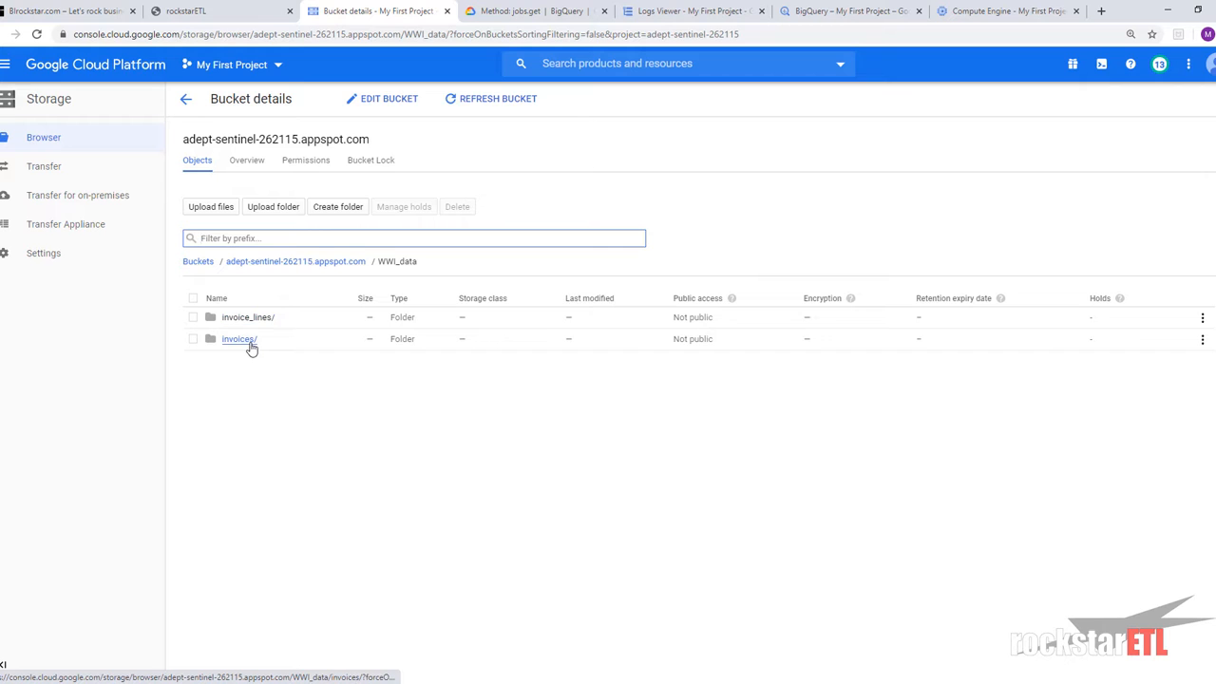
click(250, 338)
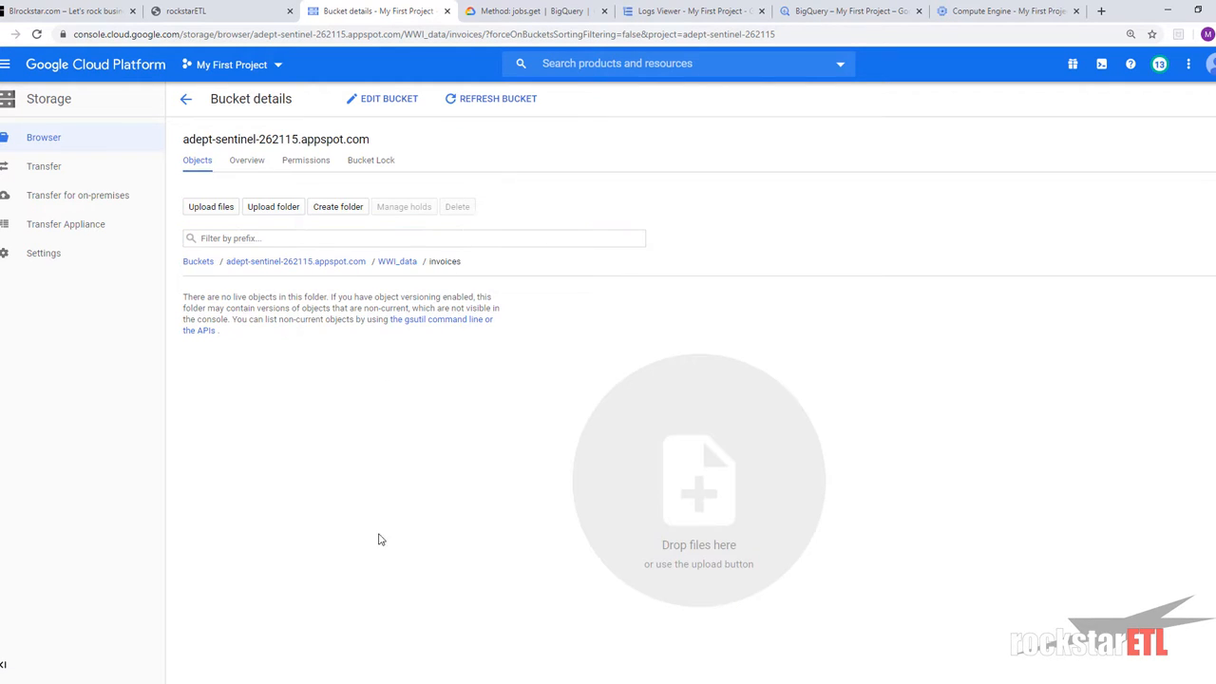
click(288, 680)
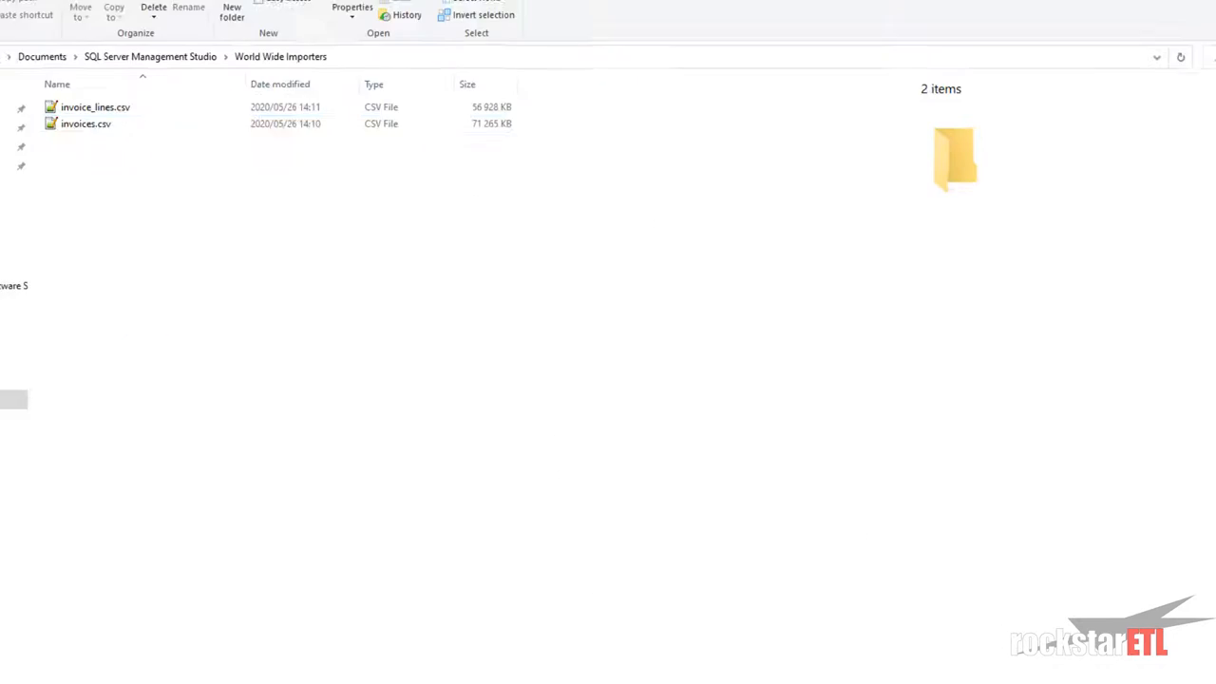
drag(68, 122, 311, 518)
click(308, 465)
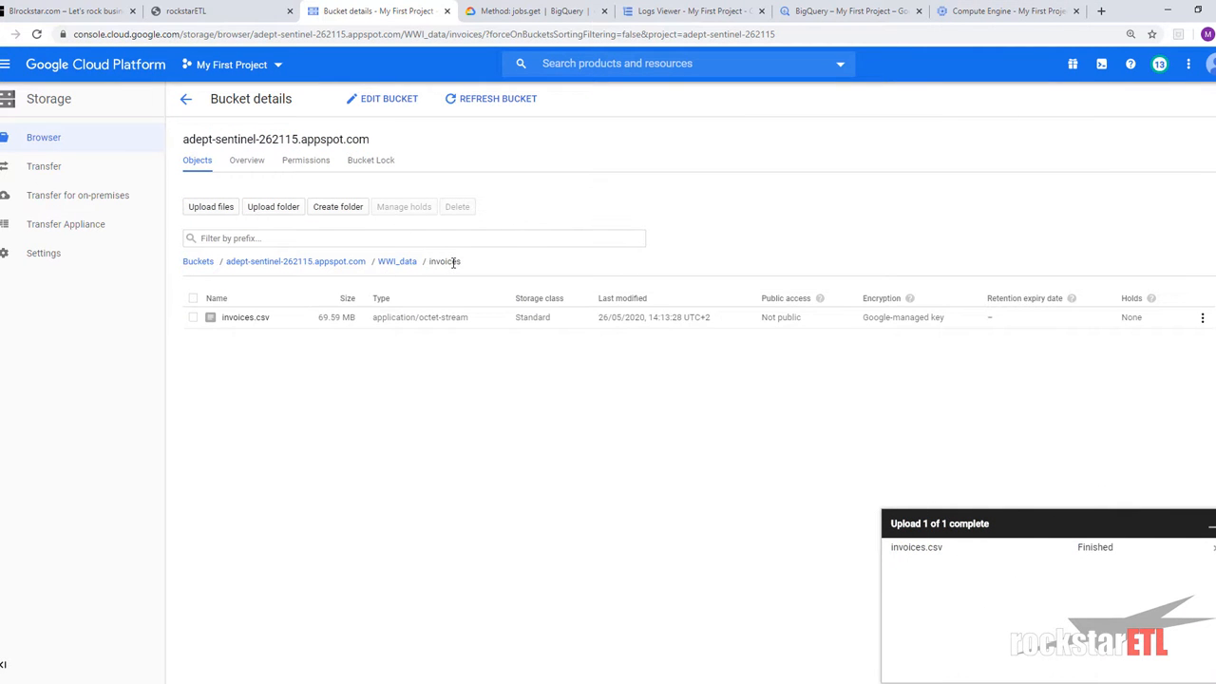
Step: Upload invoice_lines.csv from the World Wide Importers folder into WWI_data/invoice_lines, and return to the WWI_data folder listing
click(395, 262)
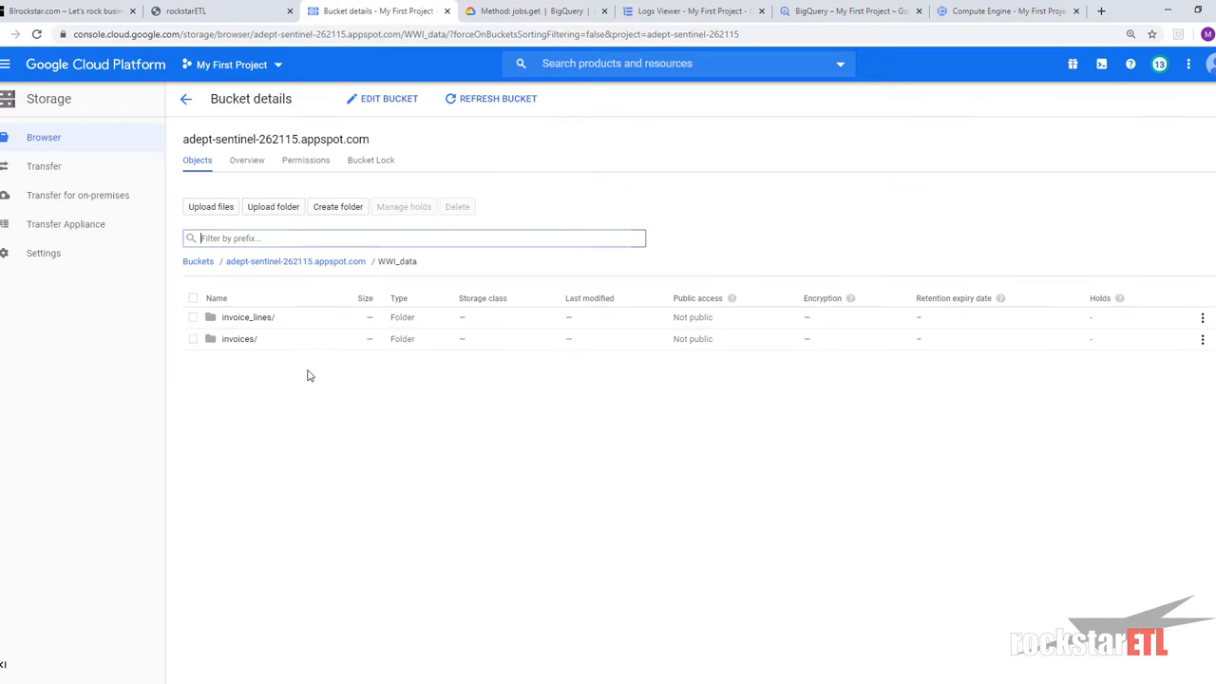
click(251, 319)
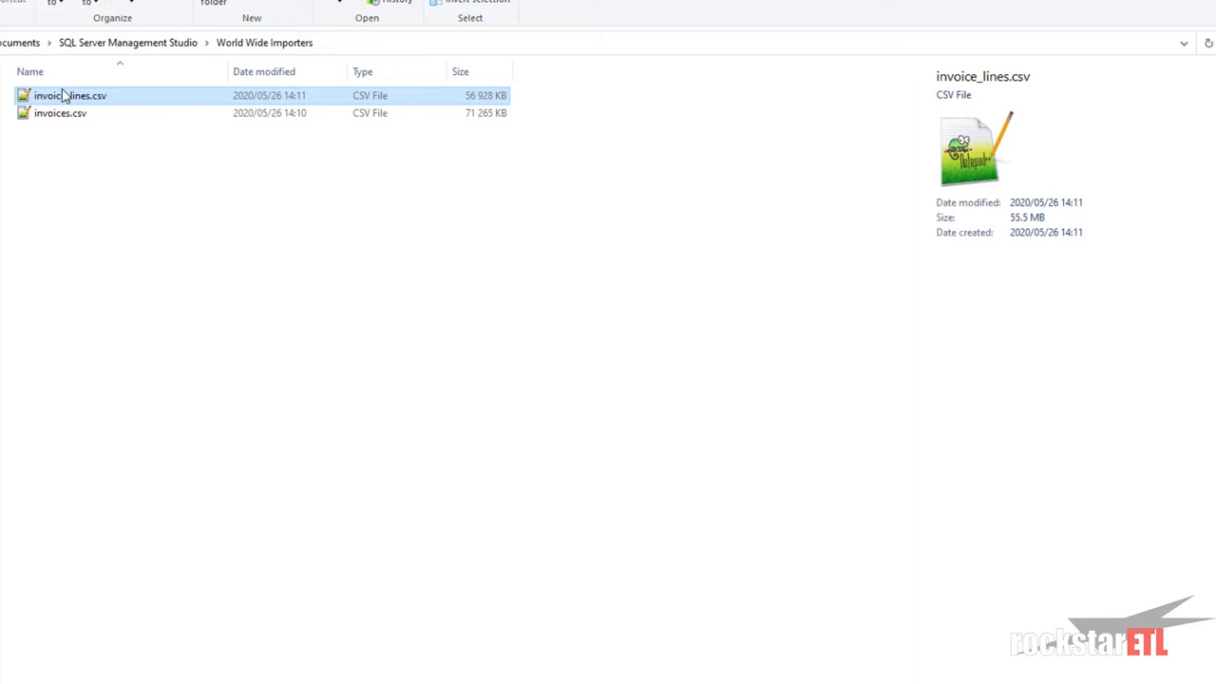
drag(63, 96, 344, 470)
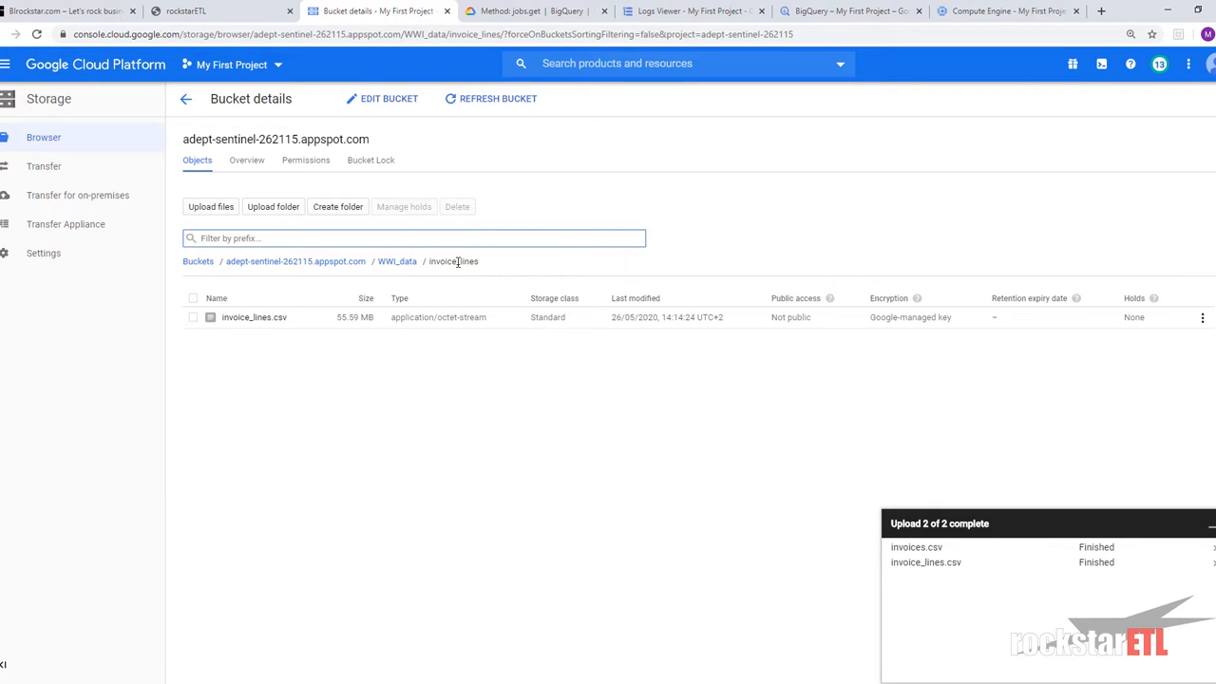
click(399, 262)
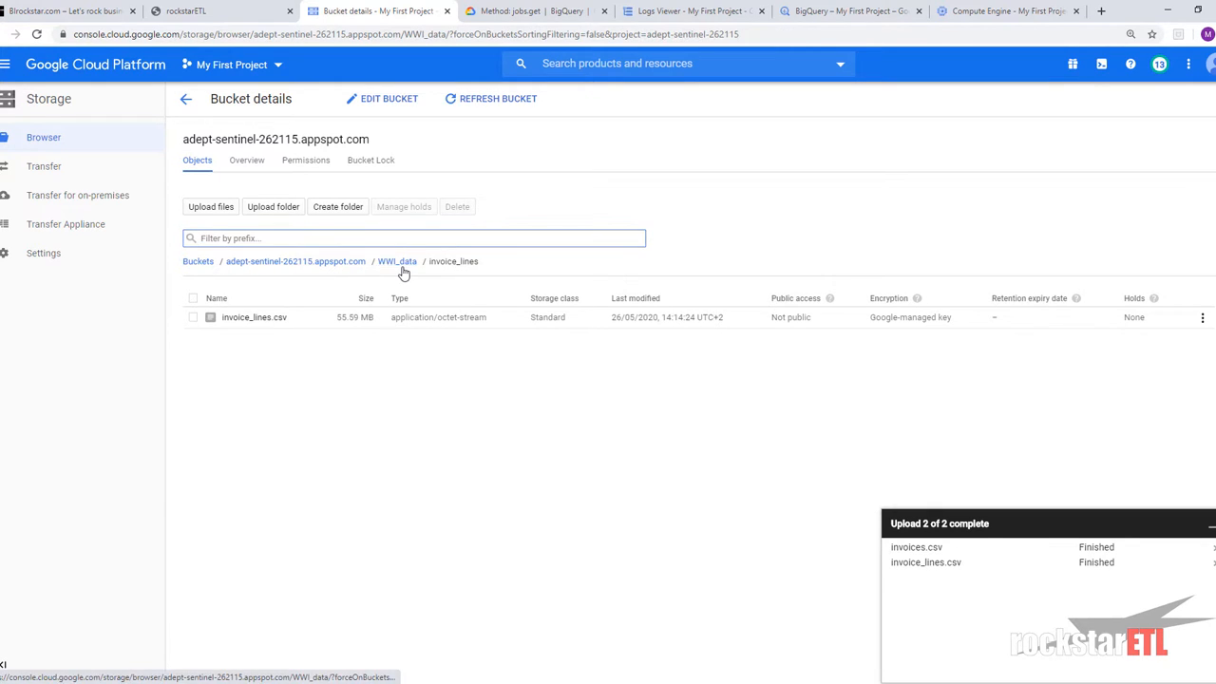
click(336, 263)
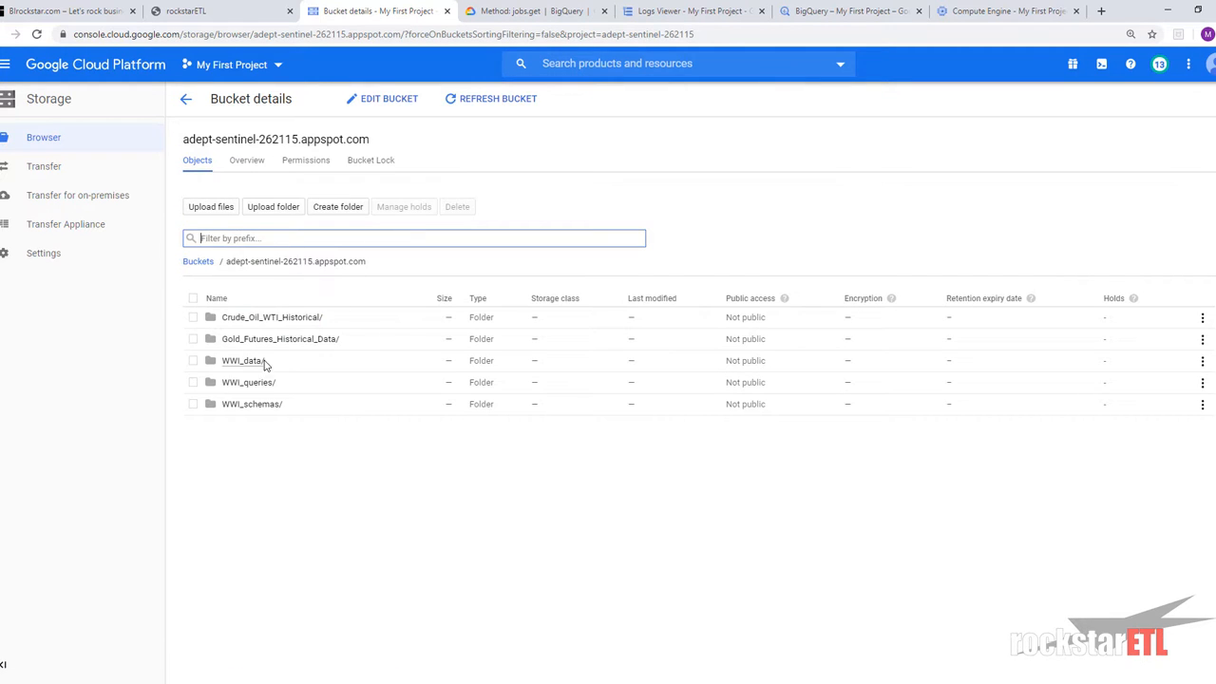
click(252, 363)
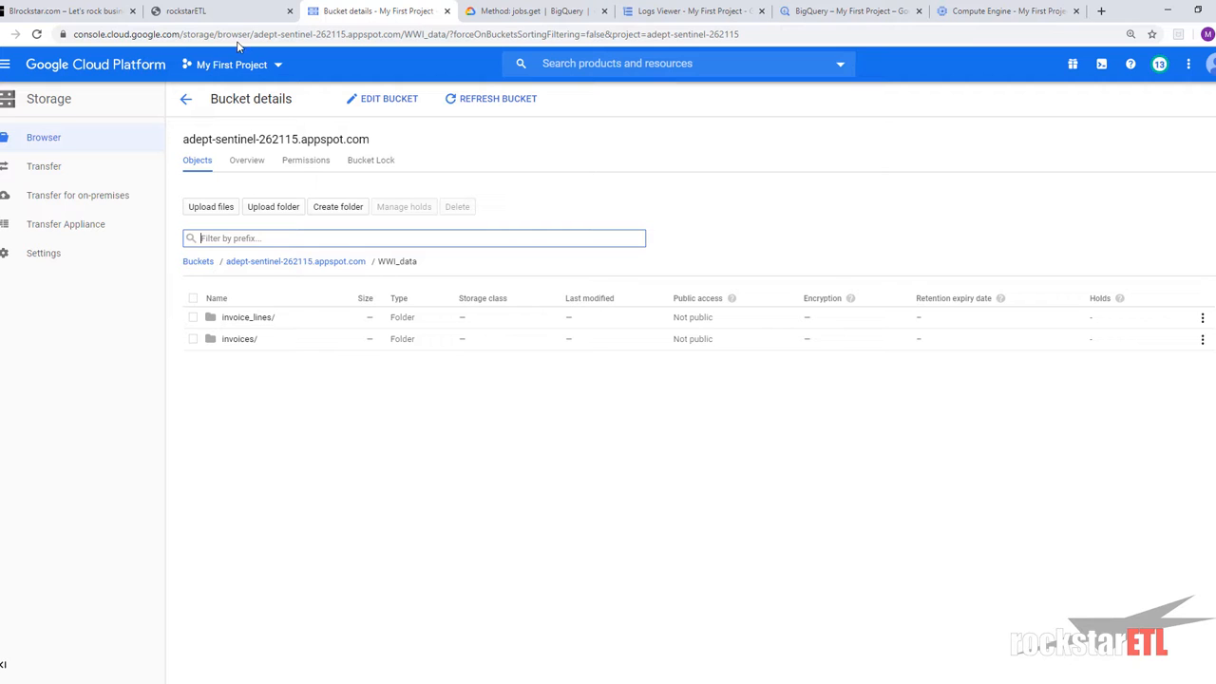
Step: Set the rockstarETL job's Batch Table Names to invoices|invoice_lines, and compare them with the subfolder names in the Cloud Storage bucket
click(238, 11)
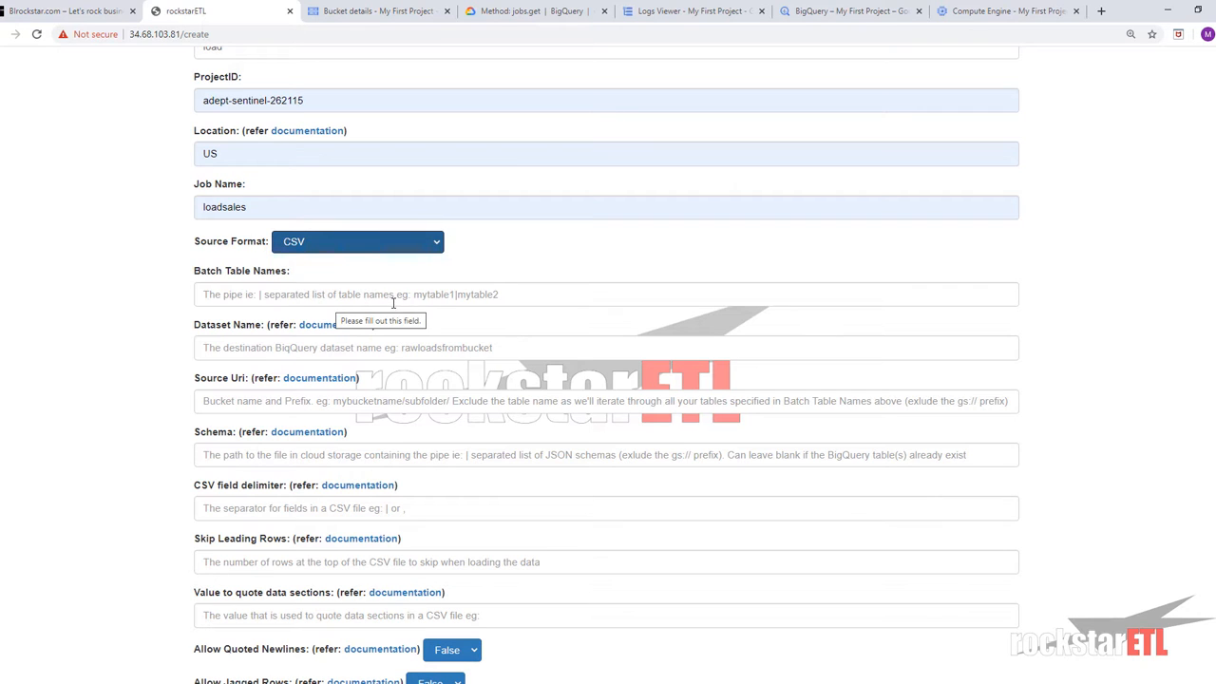
click(295, 294)
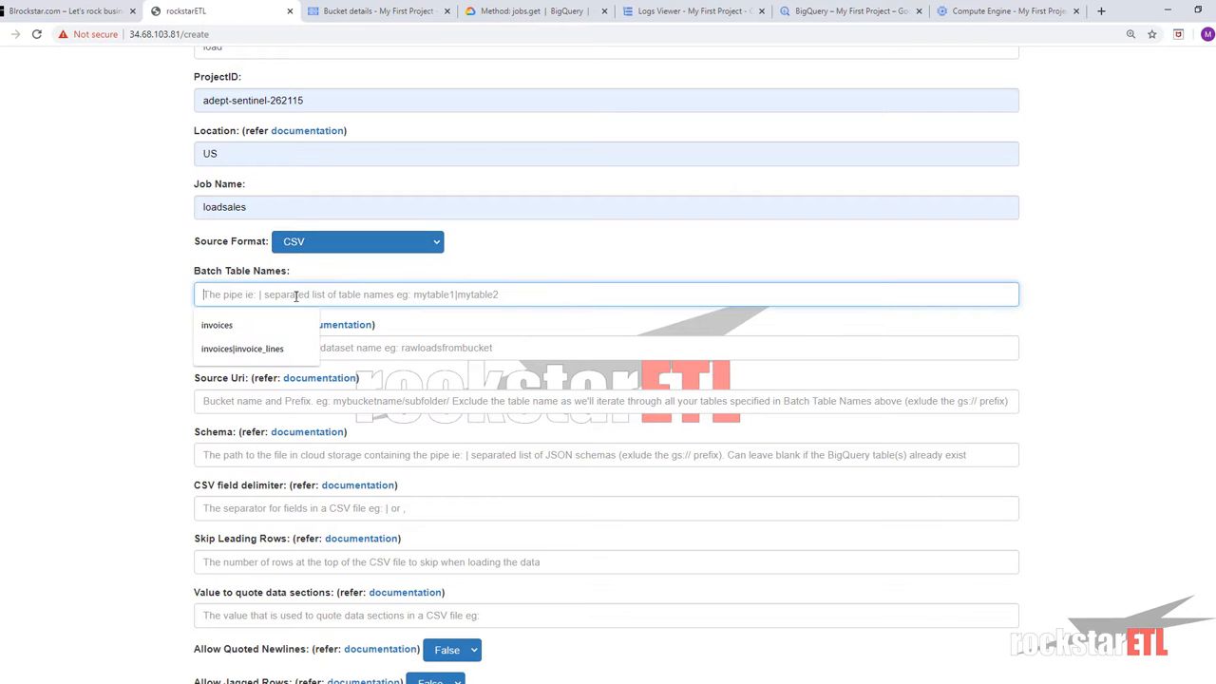
click(245, 348)
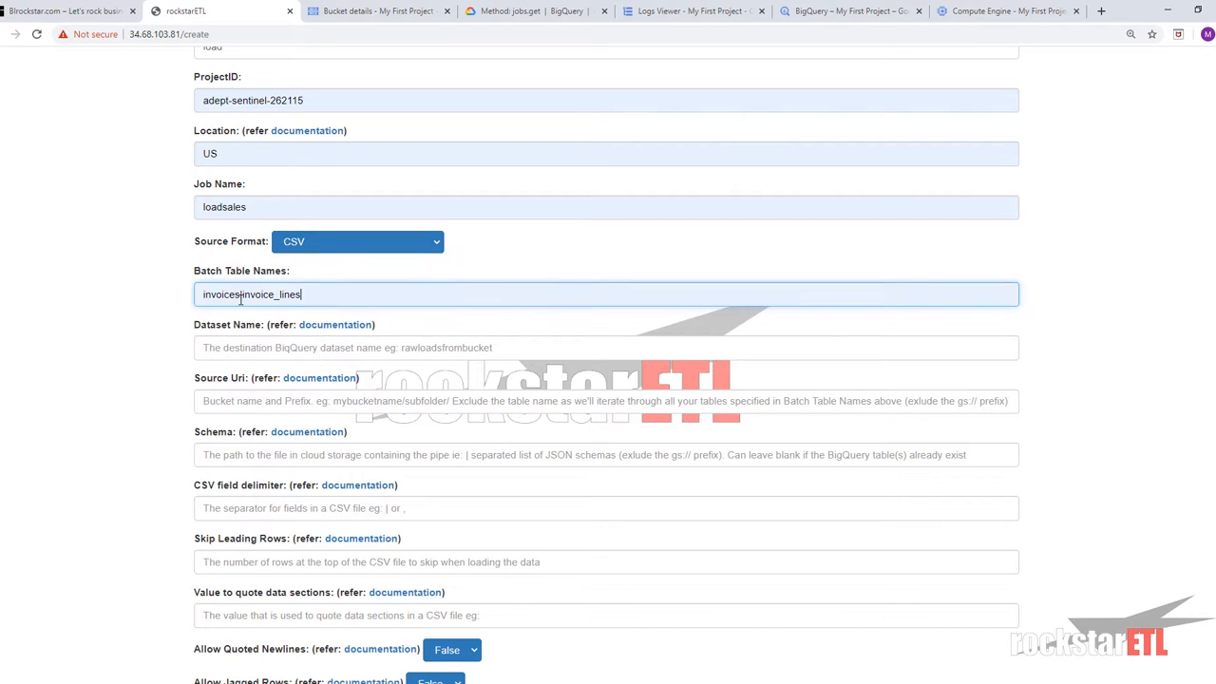
click(355, 5)
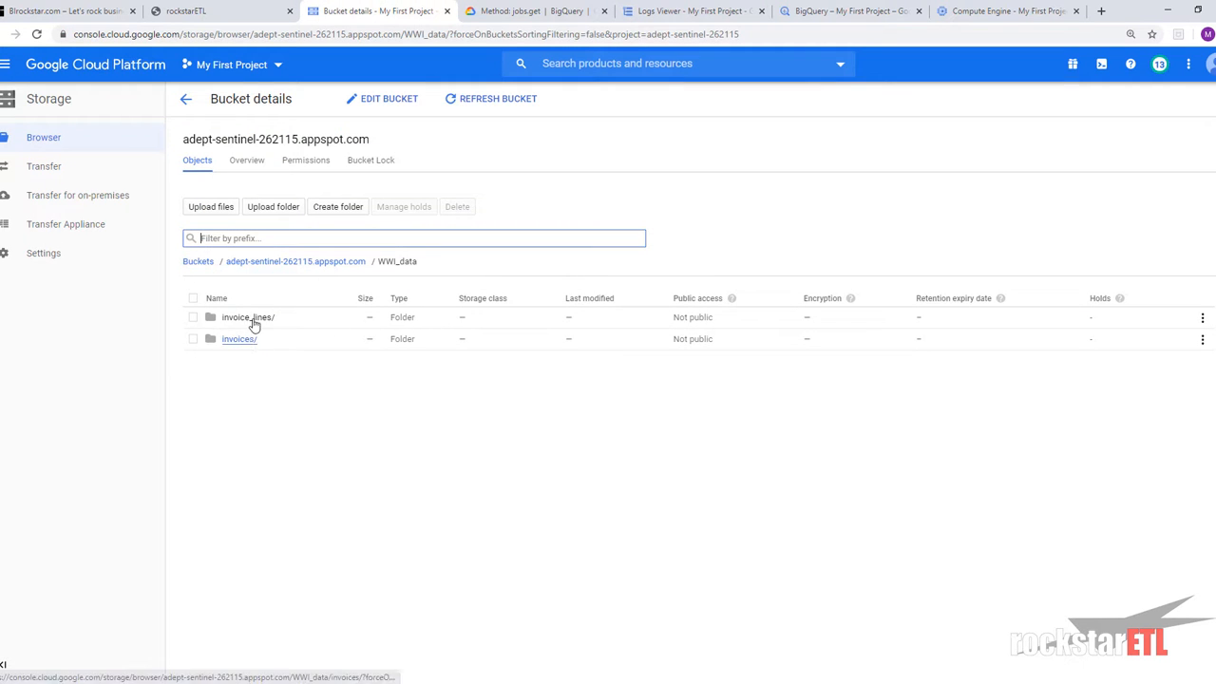
click(254, 8)
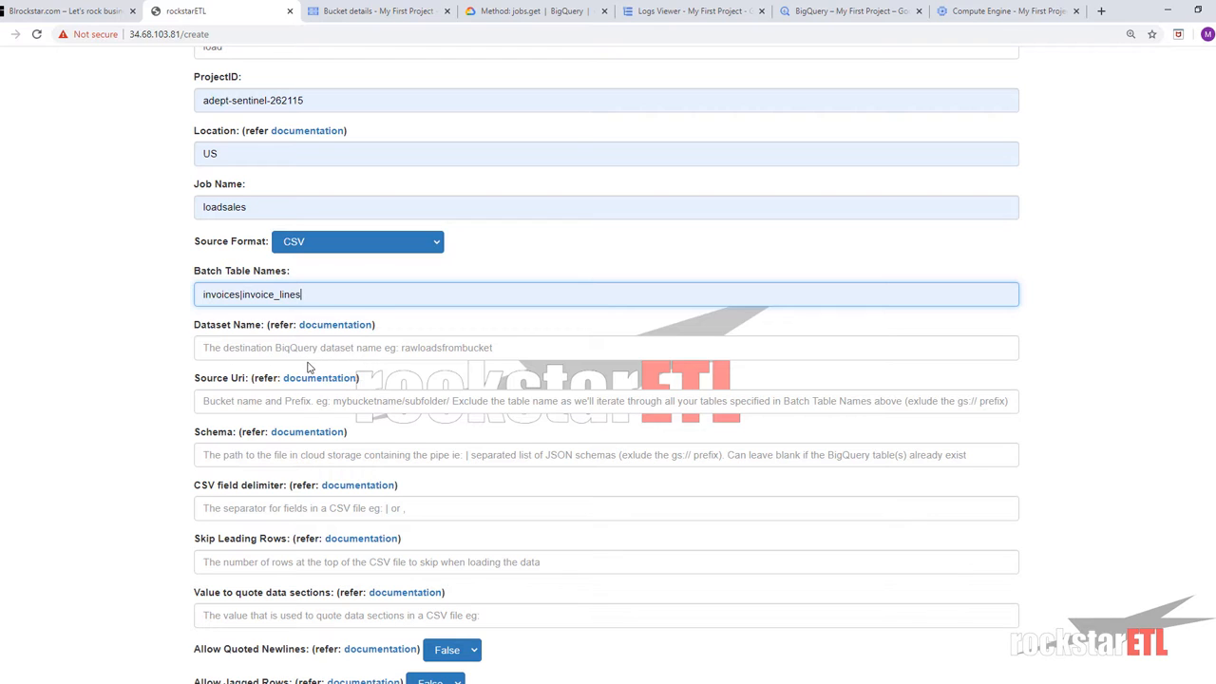
Step: Set the load job's Dataset Name to WorldWideImporters and copy that name
click(412, 350)
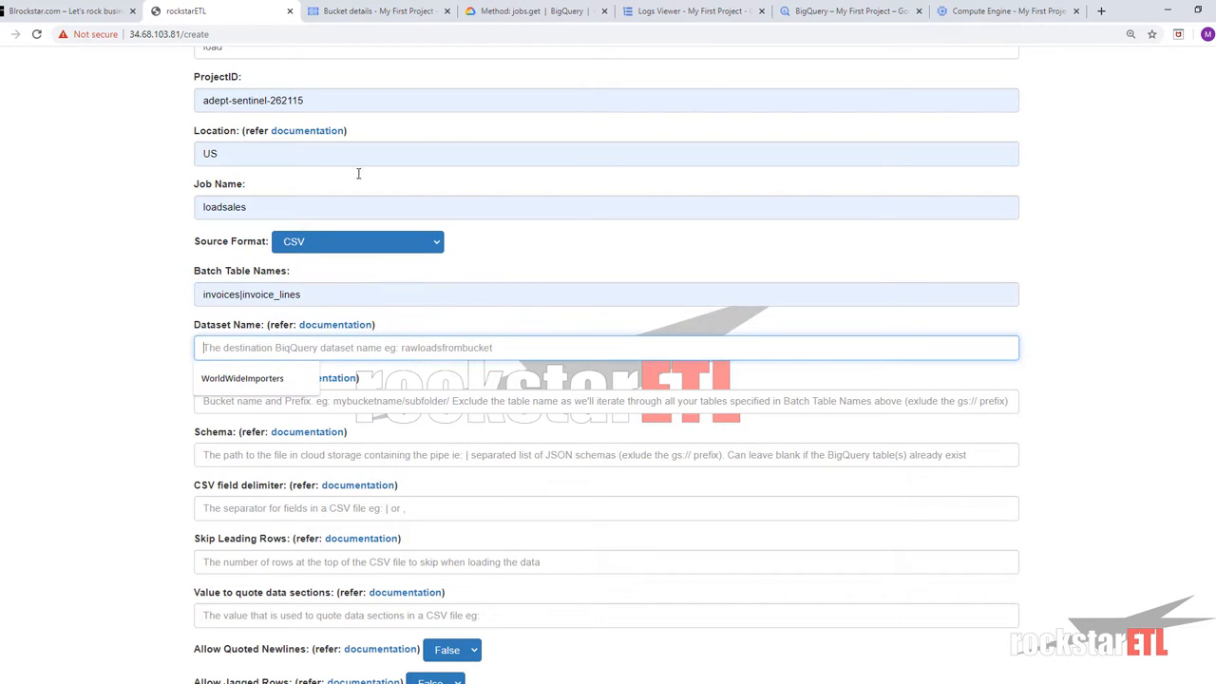
click(128, 284)
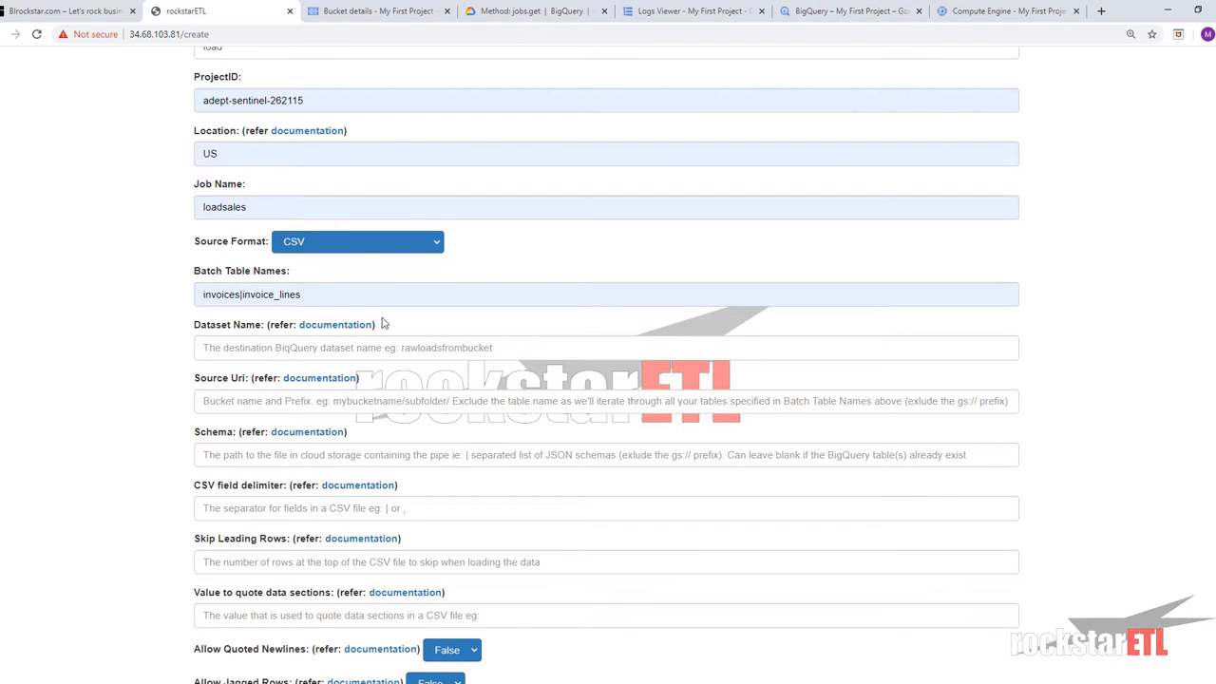
click(326, 345)
click(264, 380)
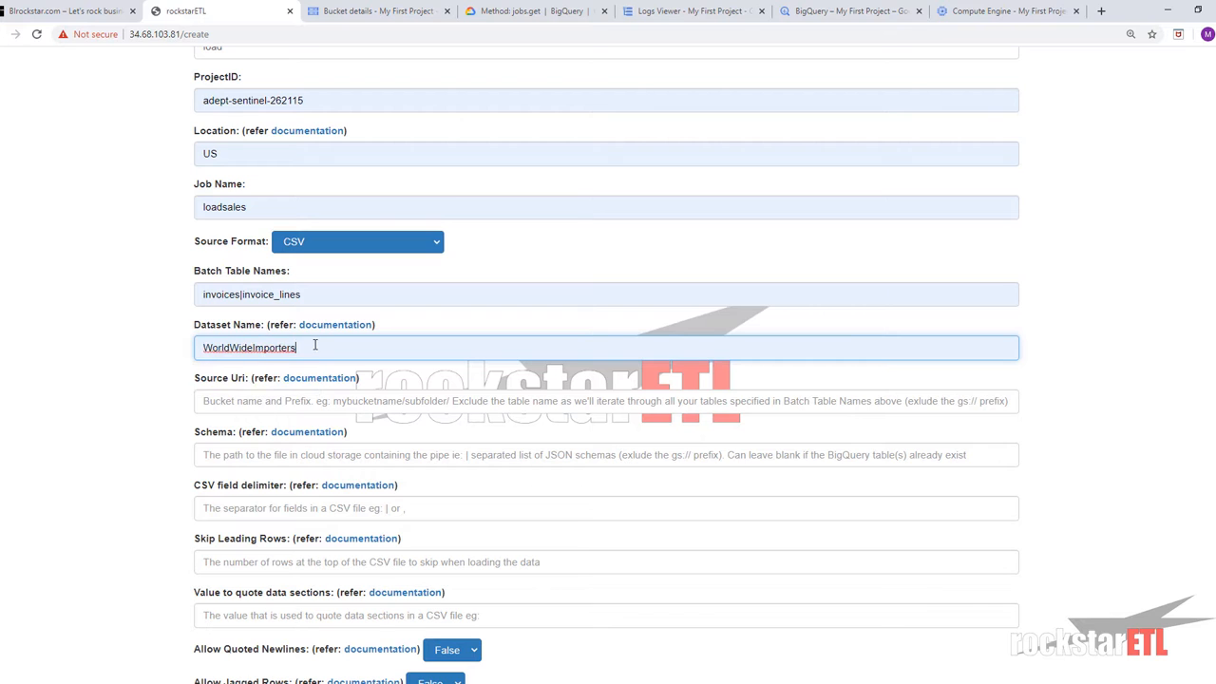
drag(317, 345, 163, 351)
key(ctrl+c)
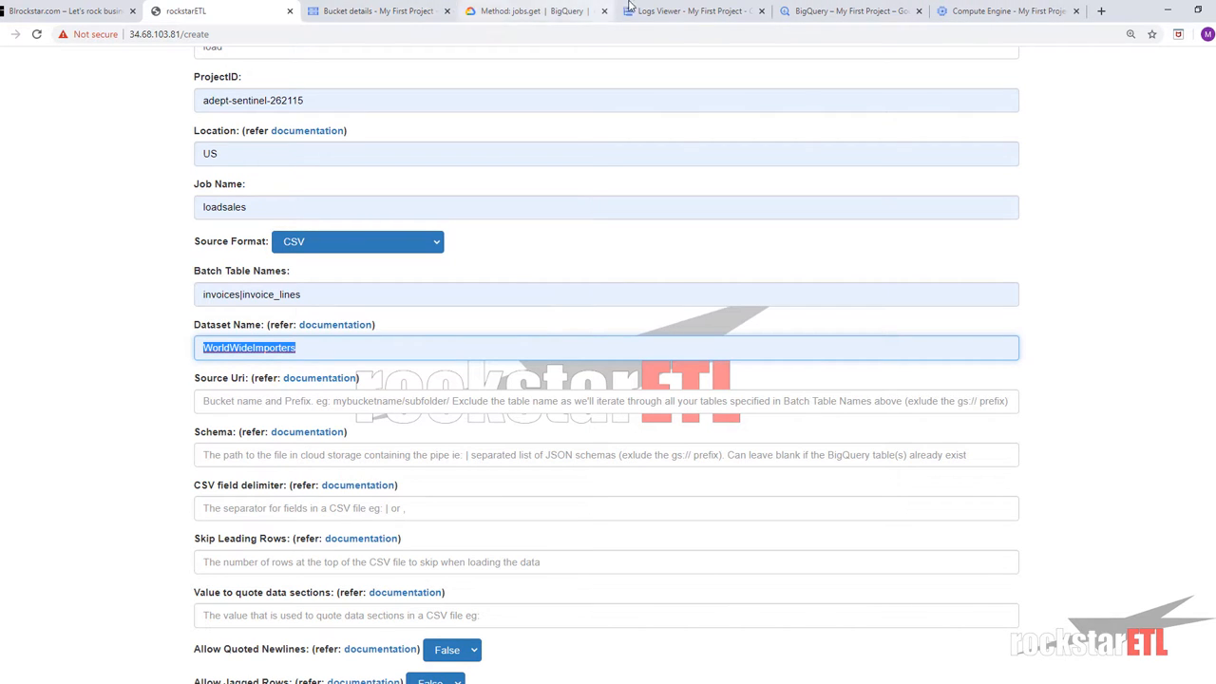
Step: Switch to BigQuery, create a dataset with the copied ID WorldWideImporters and data location United States (US), and open it
drag(802, 10, 371, 12)
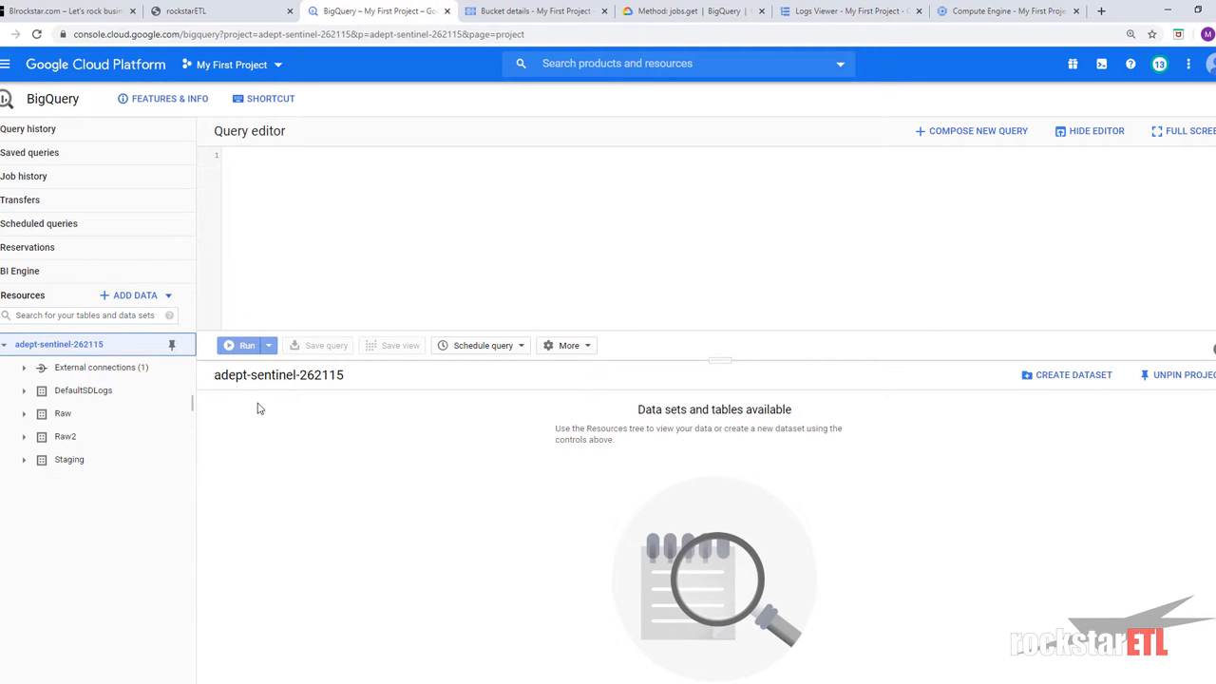
click(1074, 380)
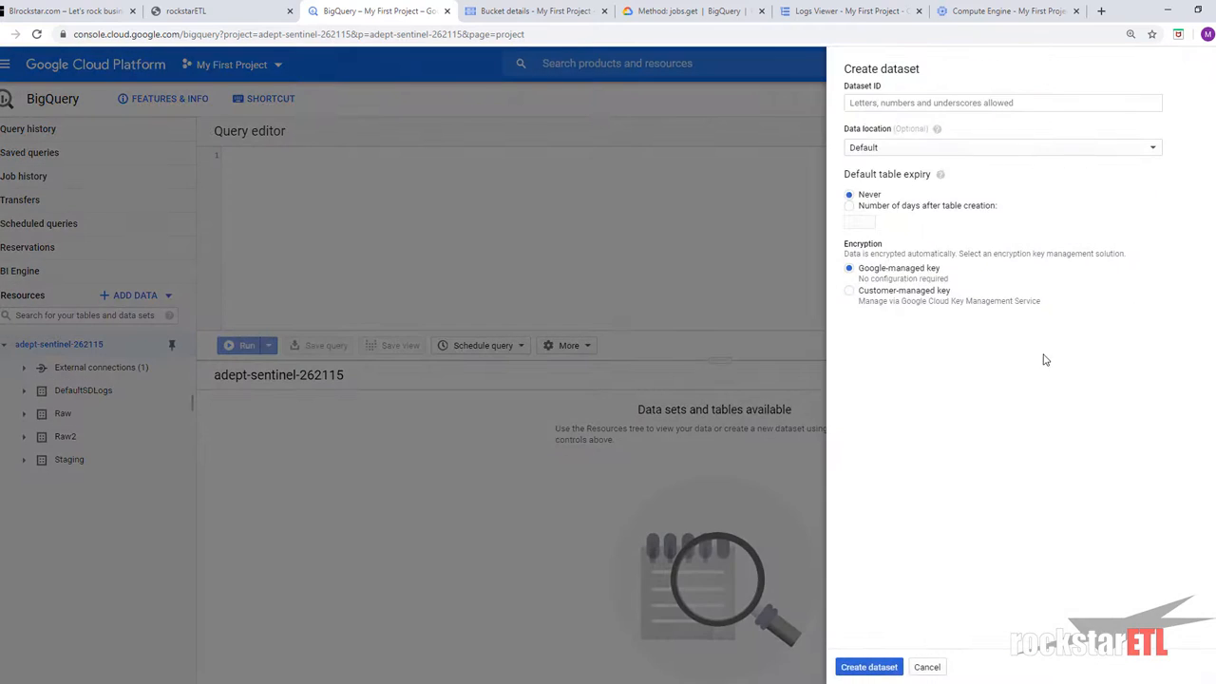
click(901, 102)
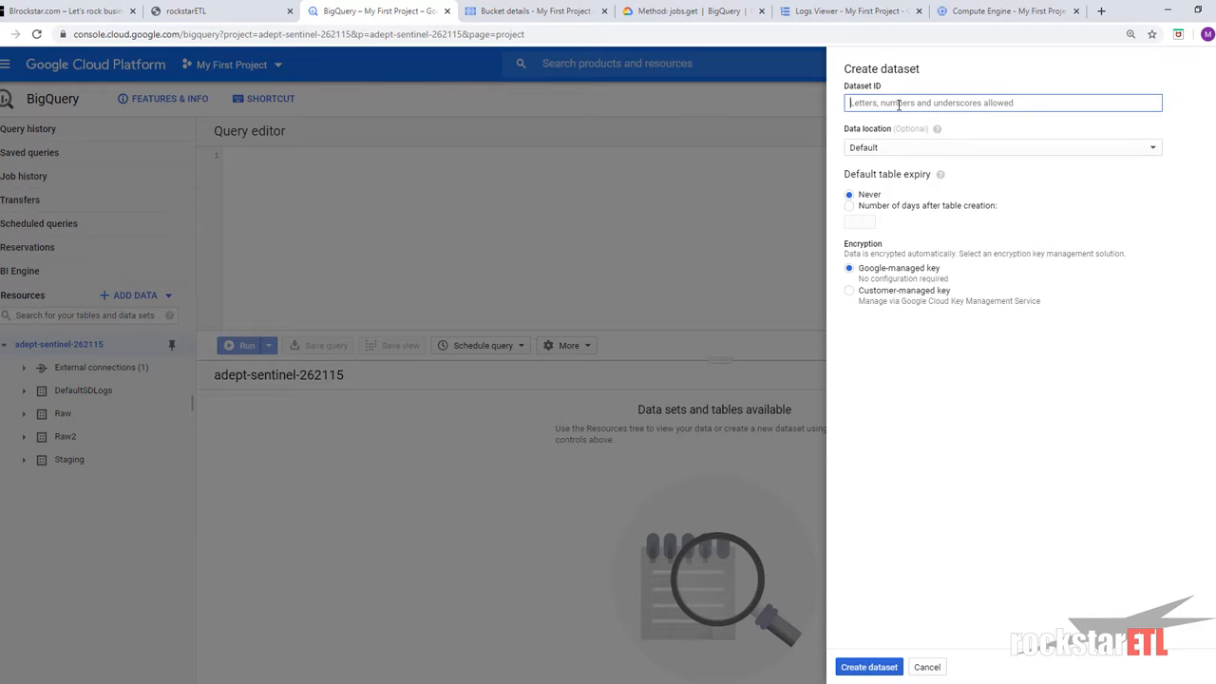
key(ctrl+v)
click(978, 152)
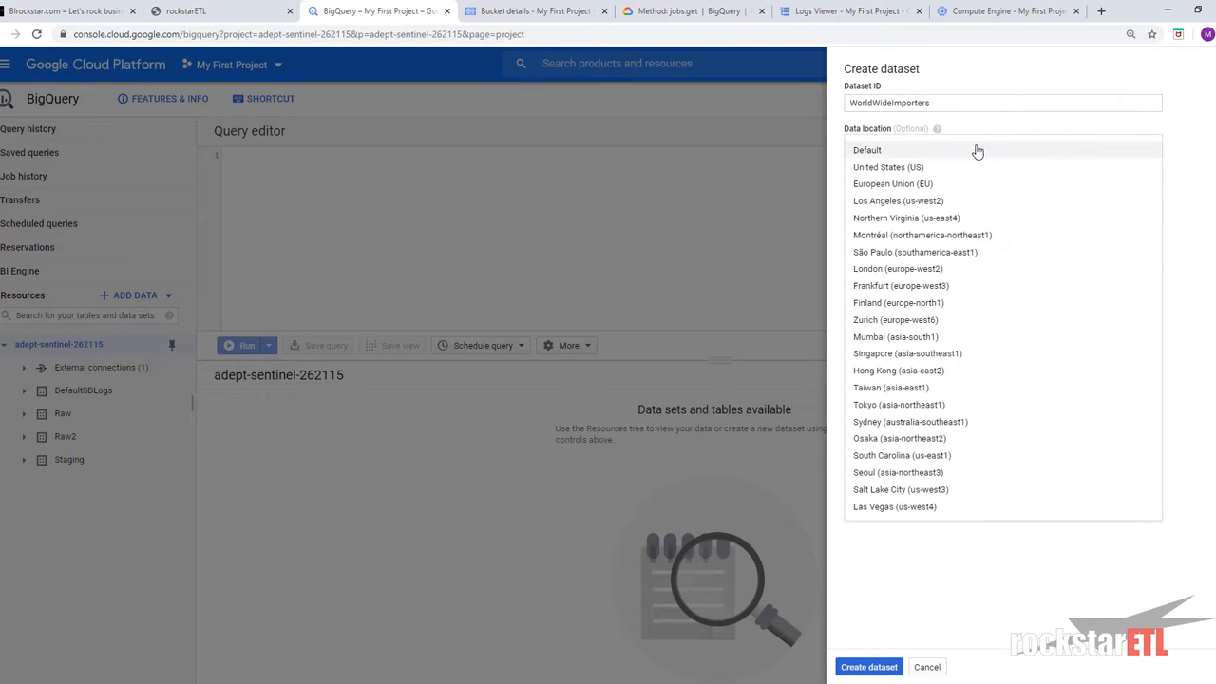
click(952, 164)
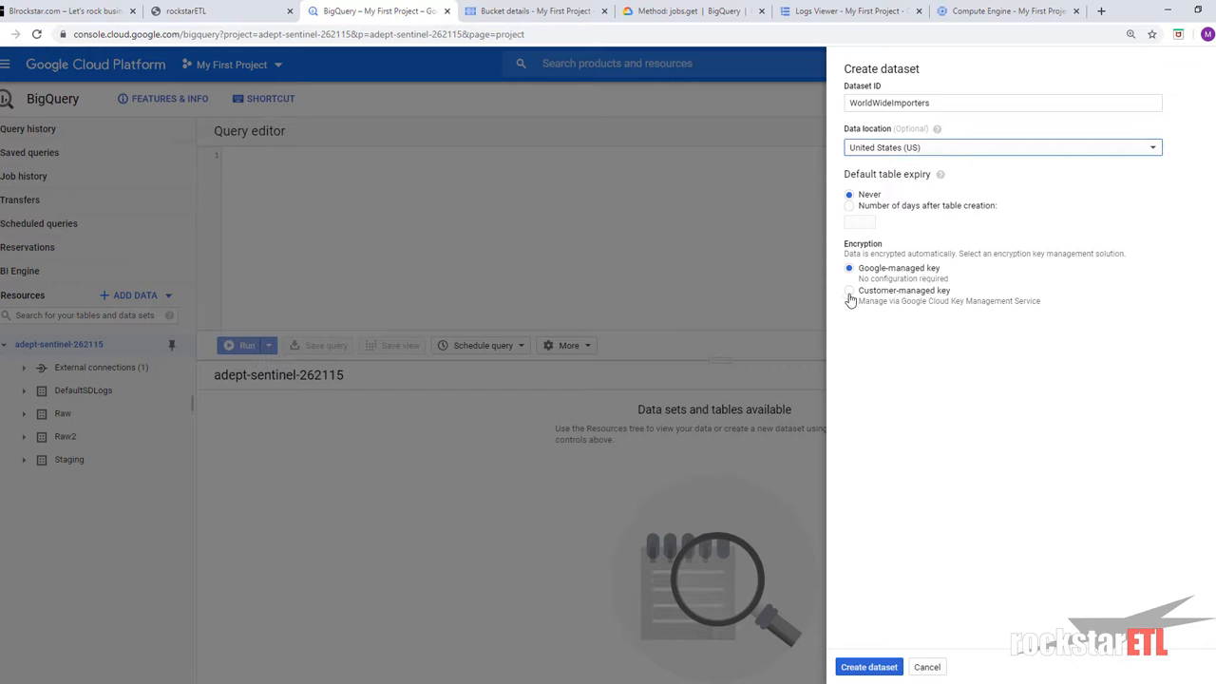
click(864, 666)
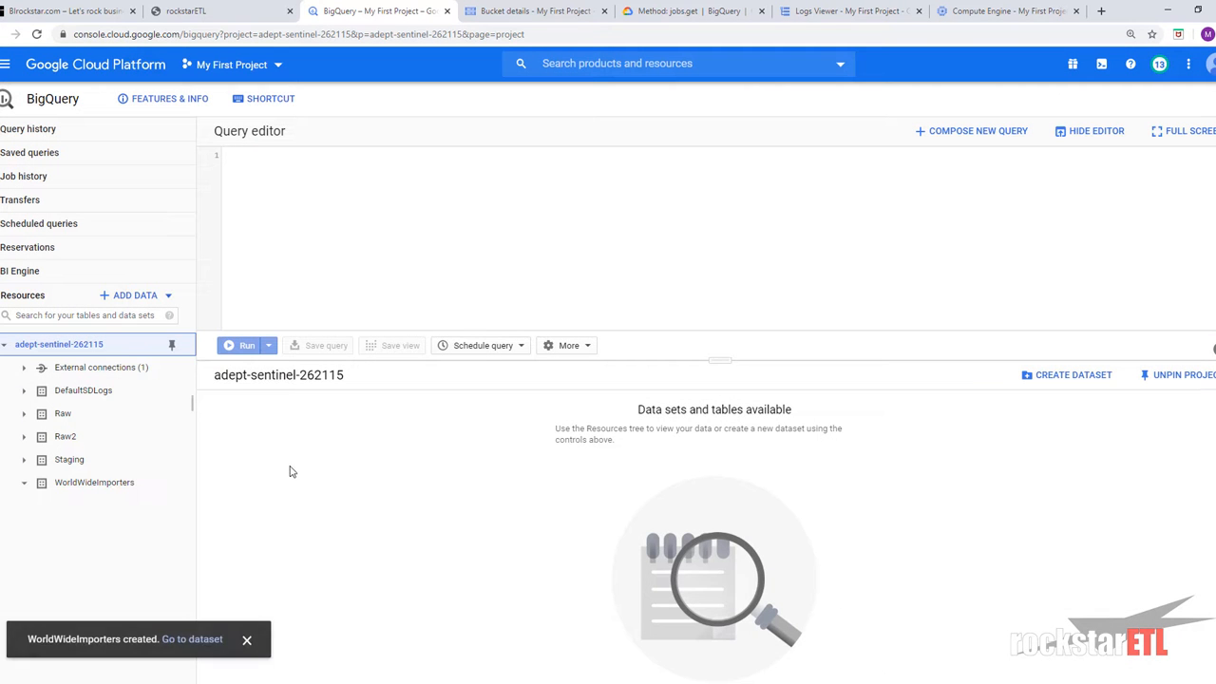
click(86, 490)
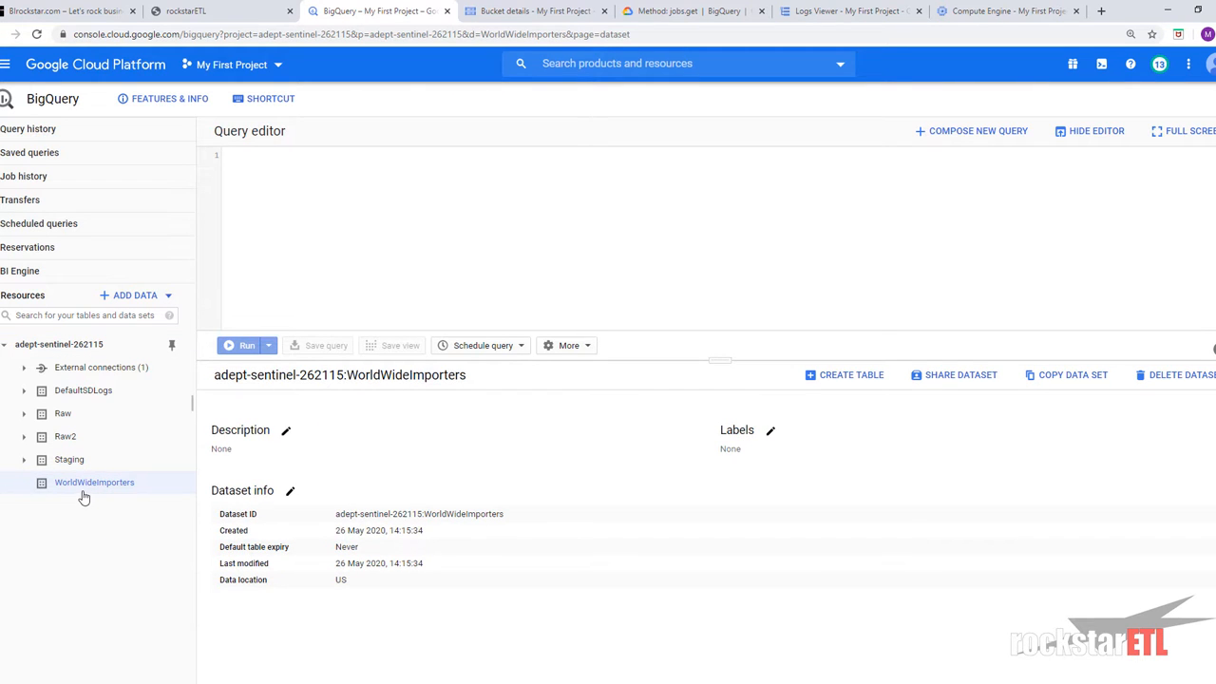
Step: Check the Source Uri field in the rockstarETL form, and open the WWI_data/invoices folder in the Cloud Storage bucket
click(244, 9)
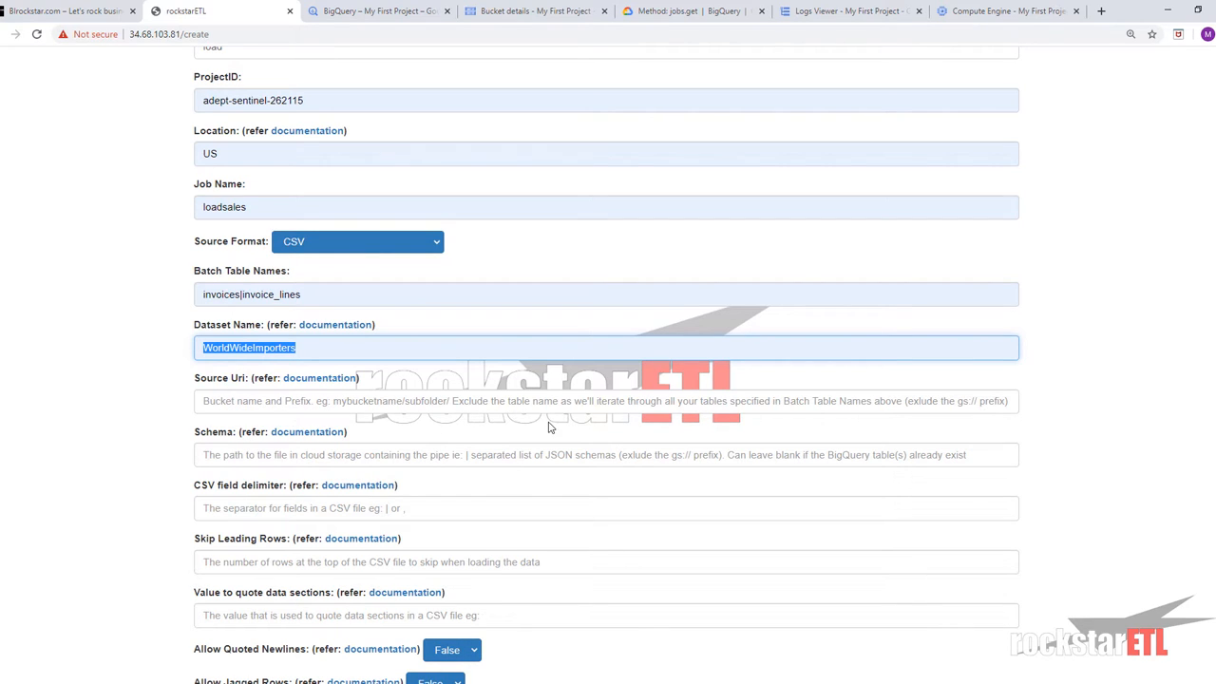
click(304, 399)
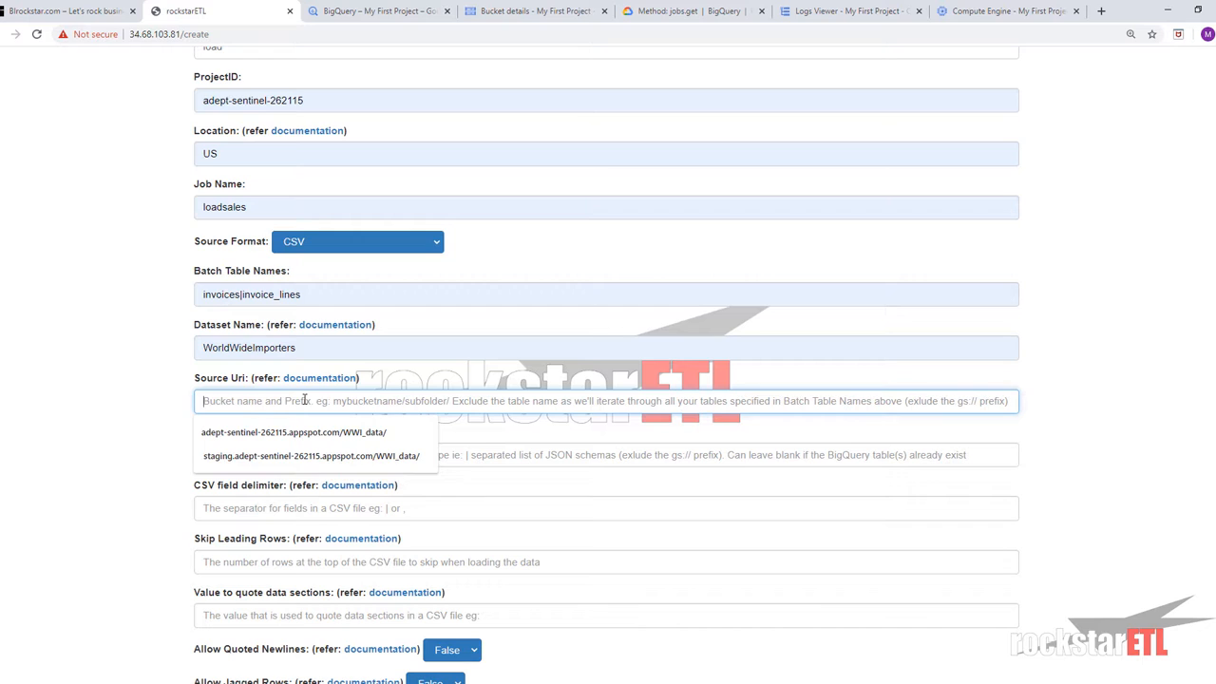
click(104, 422)
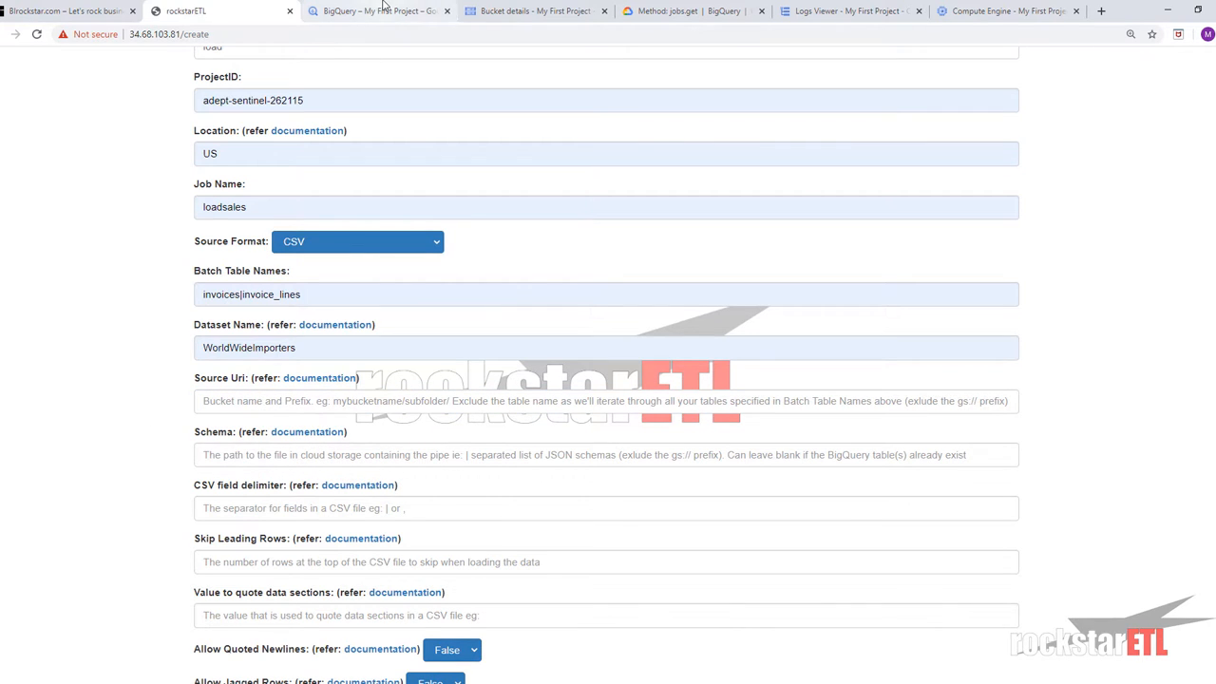
click(496, 9)
drag(410, 11, 380, 11)
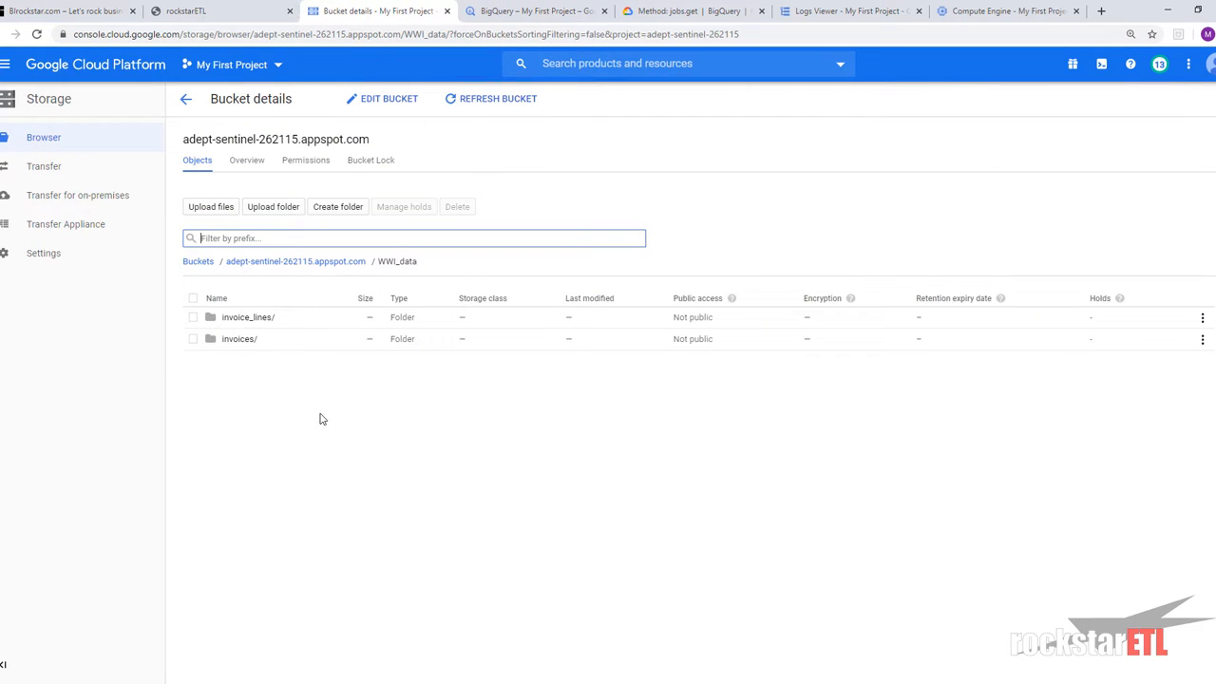
click(247, 344)
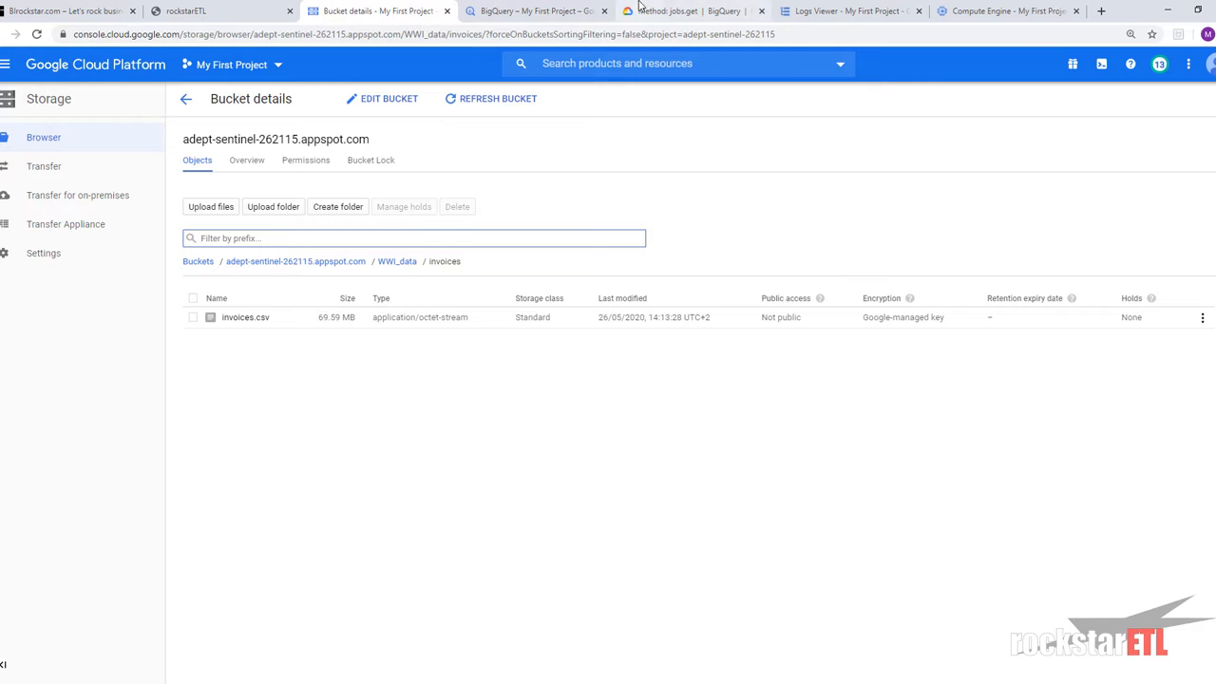
Step: Review the load job error in the BigQuery jobs.get response, and switch to remove_ascii_tr_command.txt in Notepad++
click(674, 11)
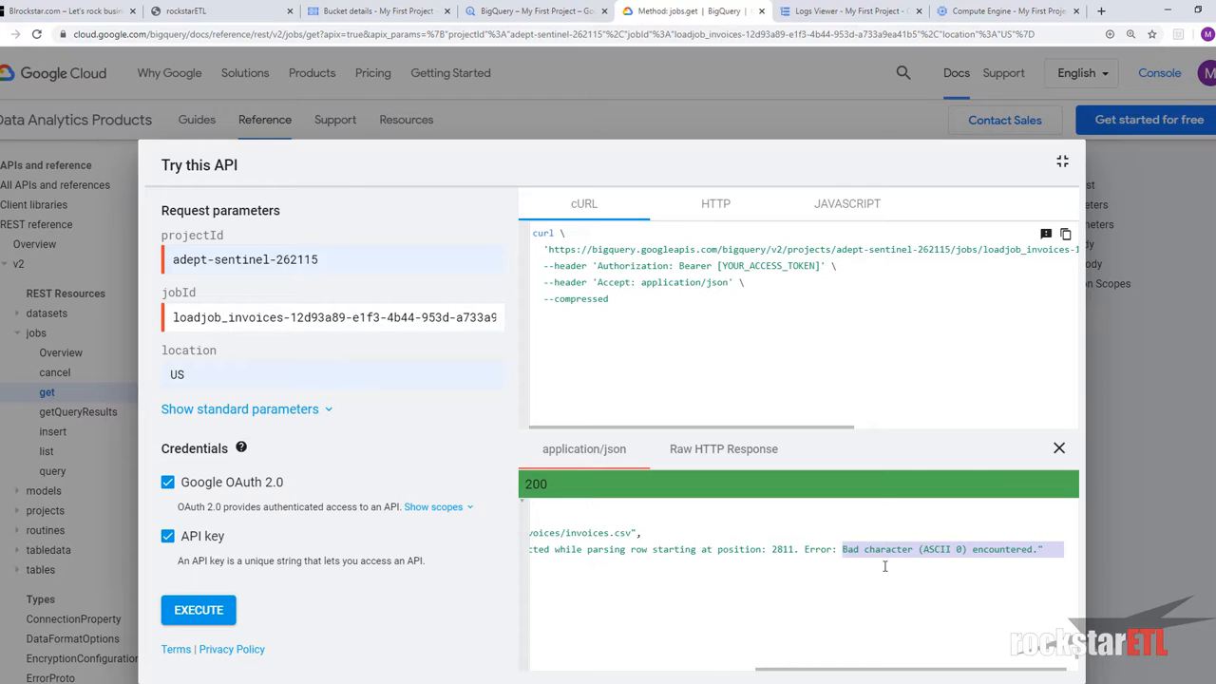
key(ctrl)
click(375, 10)
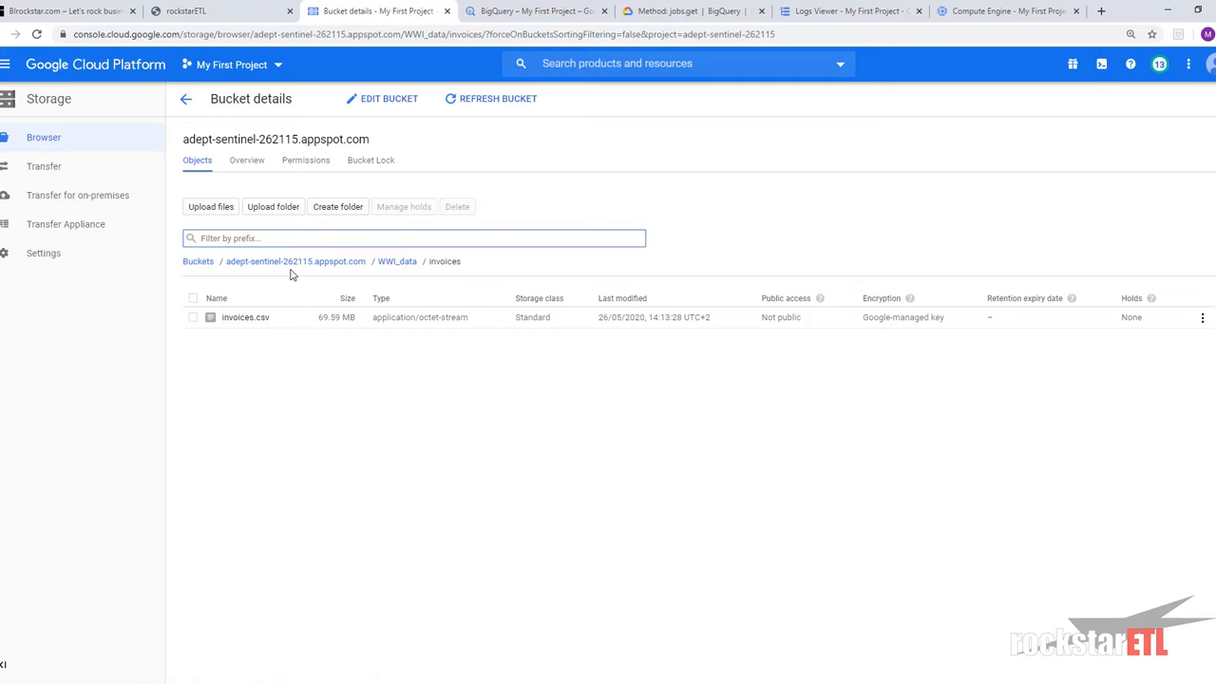
click(408, 682)
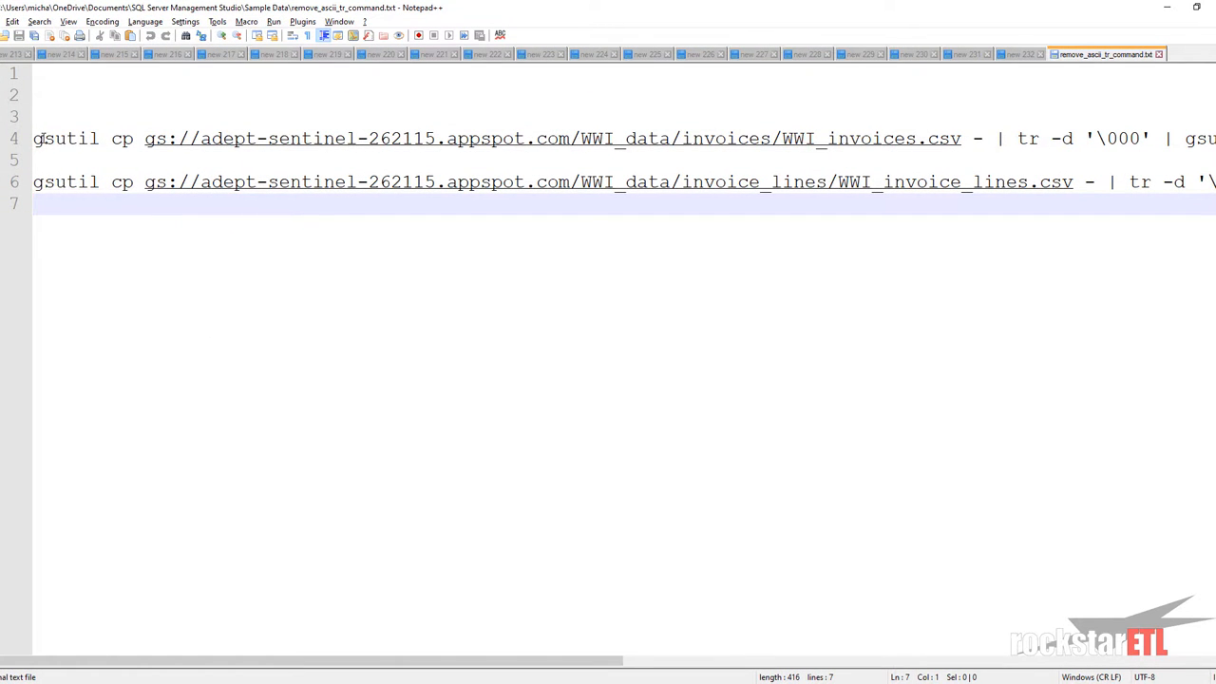
Step: Review the gsutil command that strips '\000' characters from invoices.csv into the staging bucket, and copy the whole command line
drag(34, 139, 642, 152)
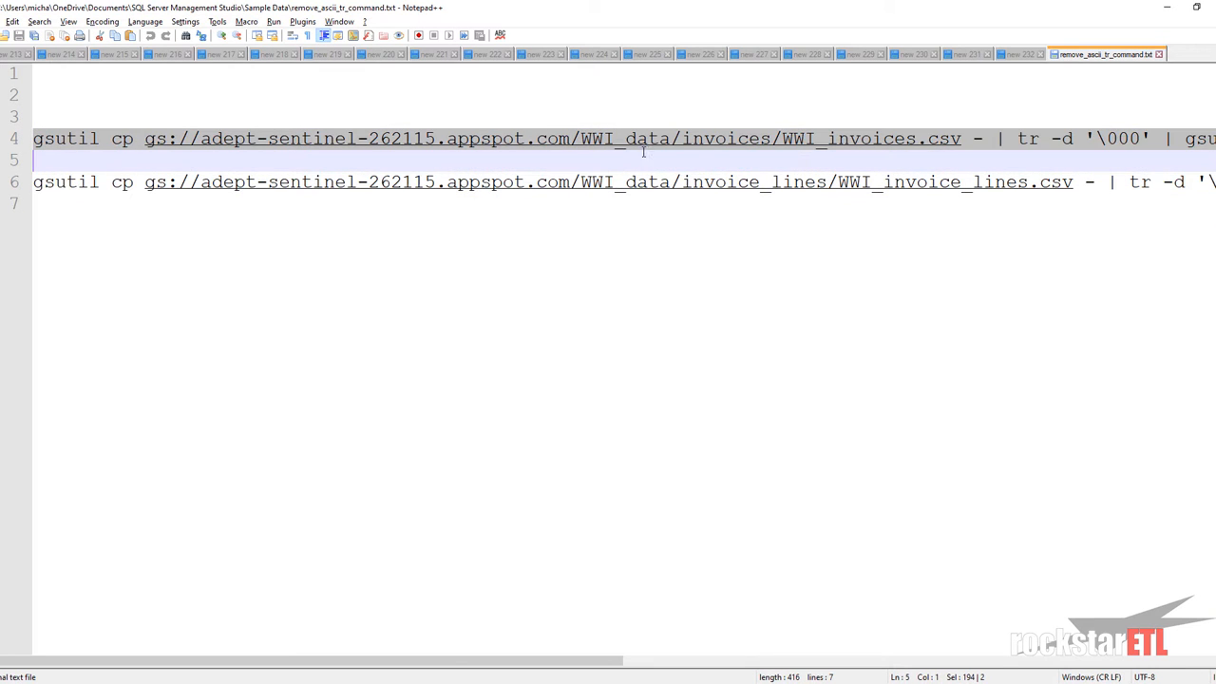
drag(917, 148, 1152, 144)
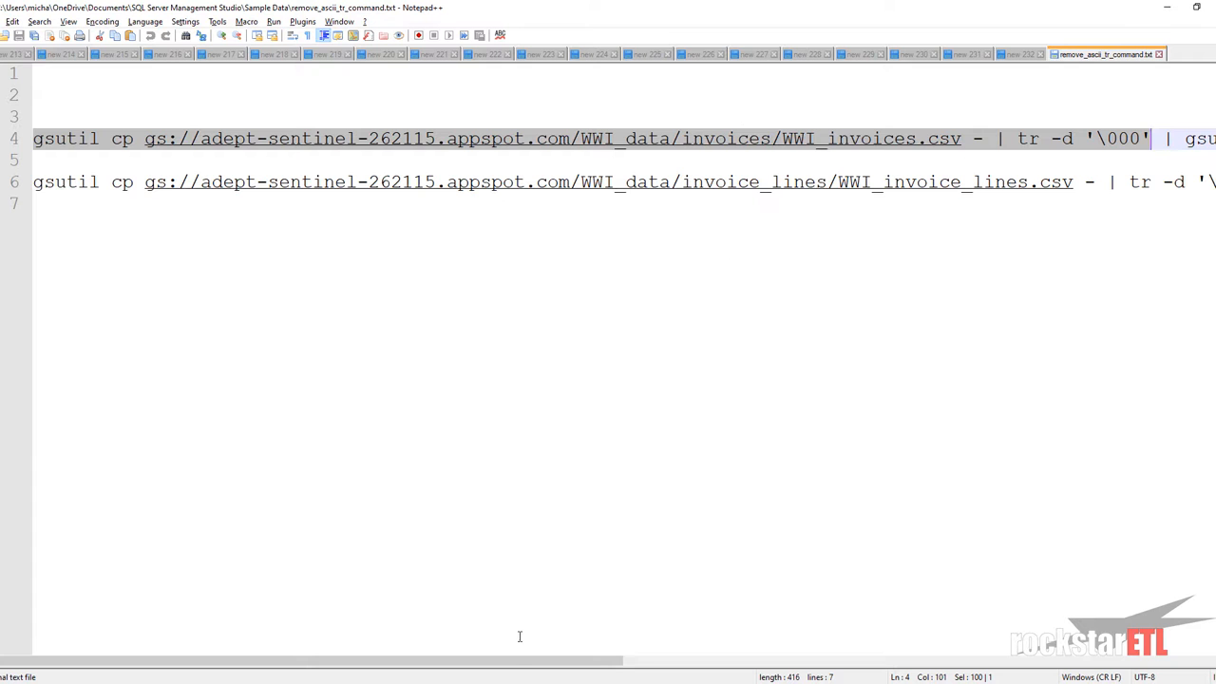
drag(519, 660, 1013, 662)
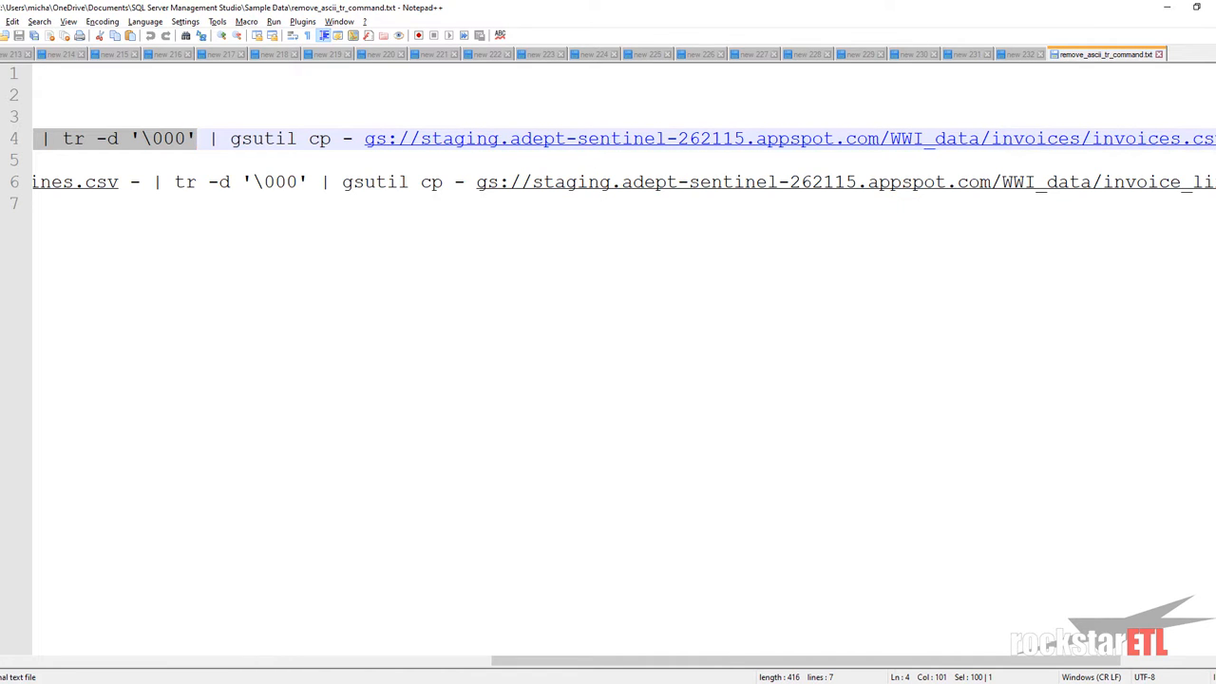
key(shift+End)
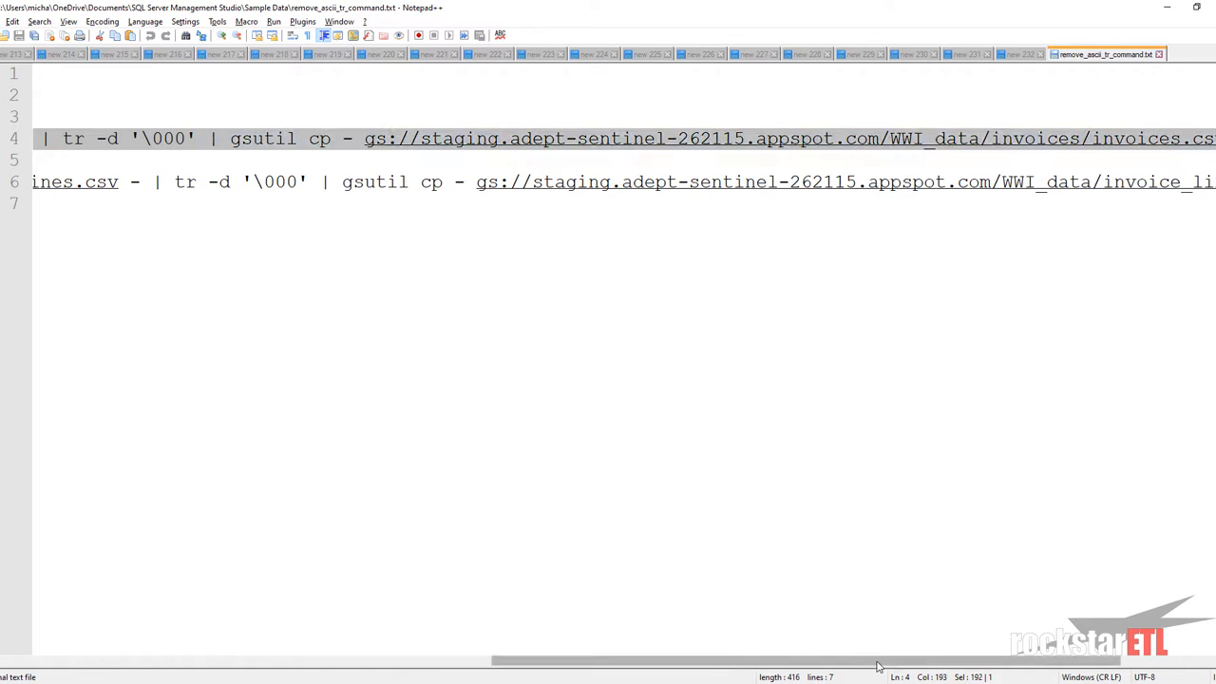
drag(875, 661, 791, 665)
click(511, 115)
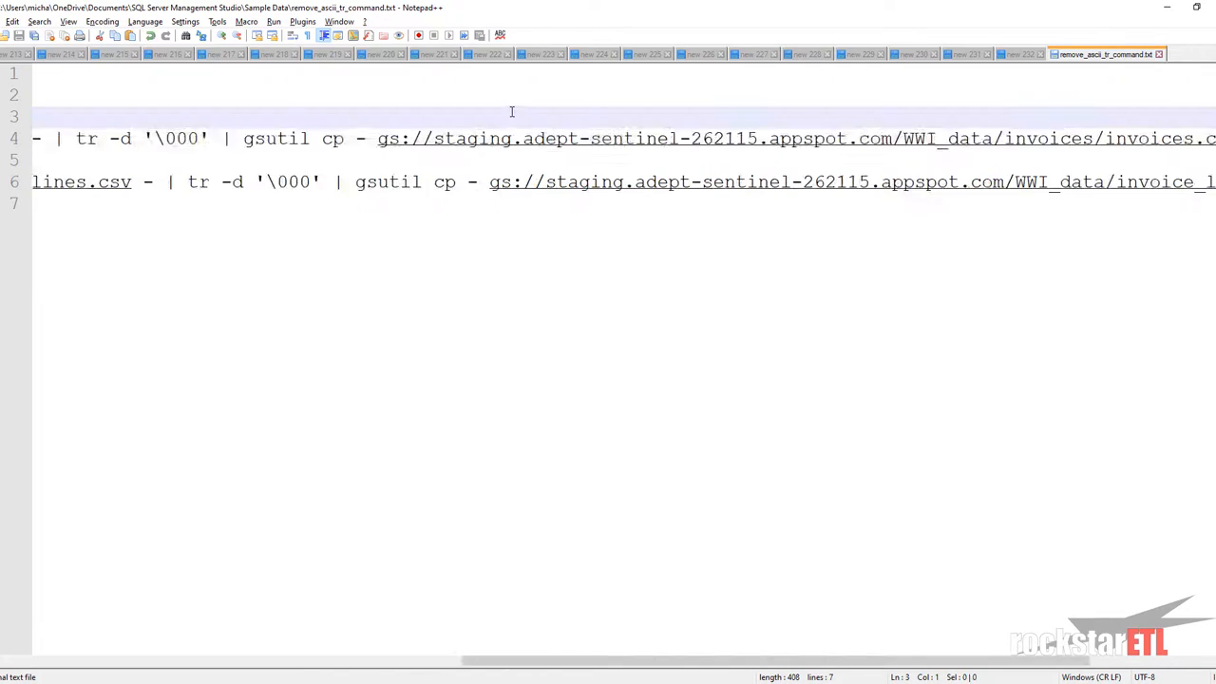
key(Up)
key(Down)
key(Down)
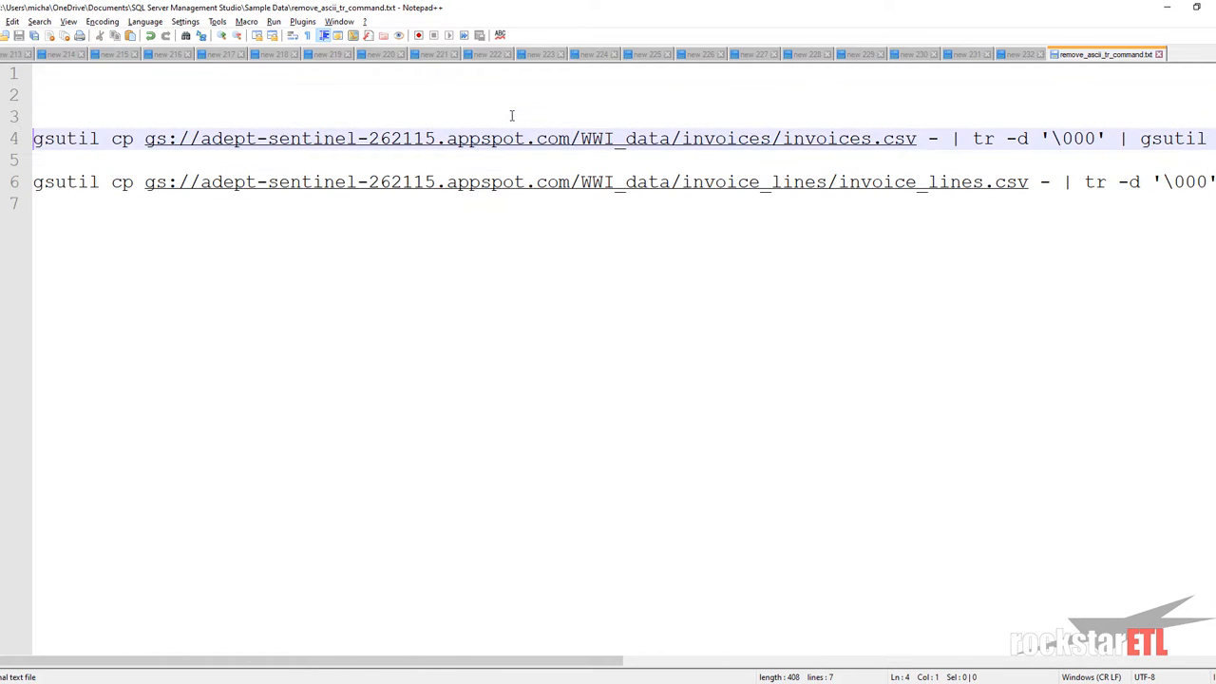
key(shift+End)
key(ctrl+c)
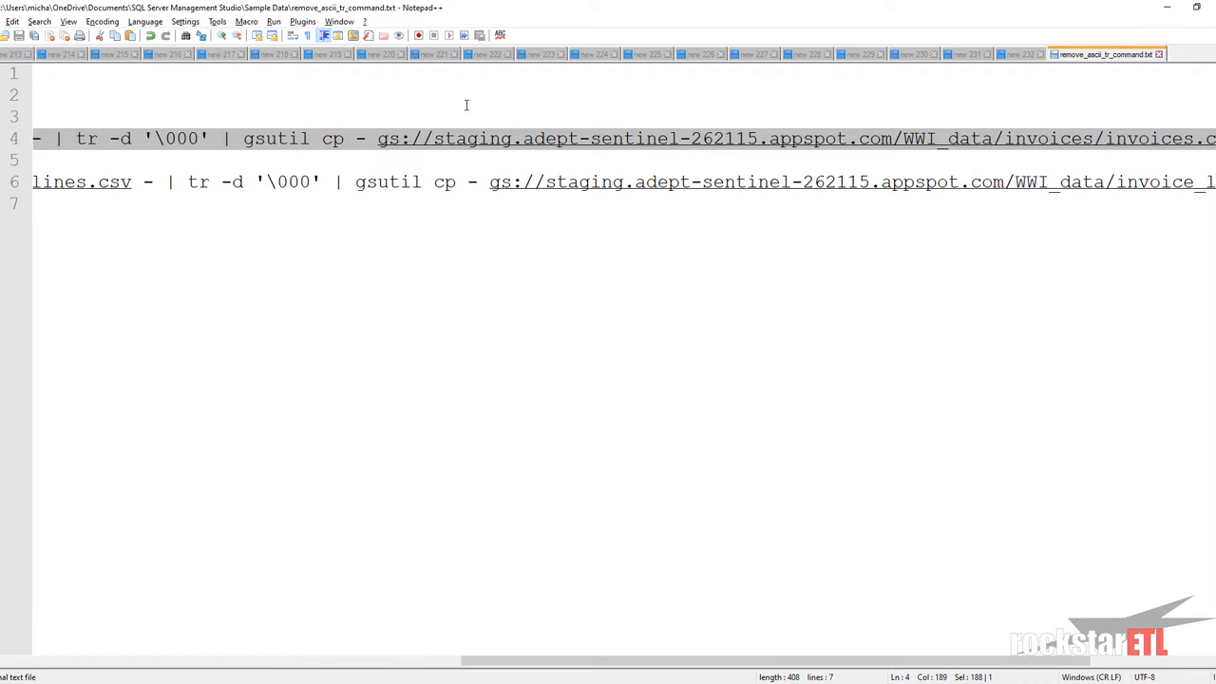
Step: Switch to the Cloud Storage bucket page in the browser and start a Cloud Shell session in an enlarged panel
click(380, 665)
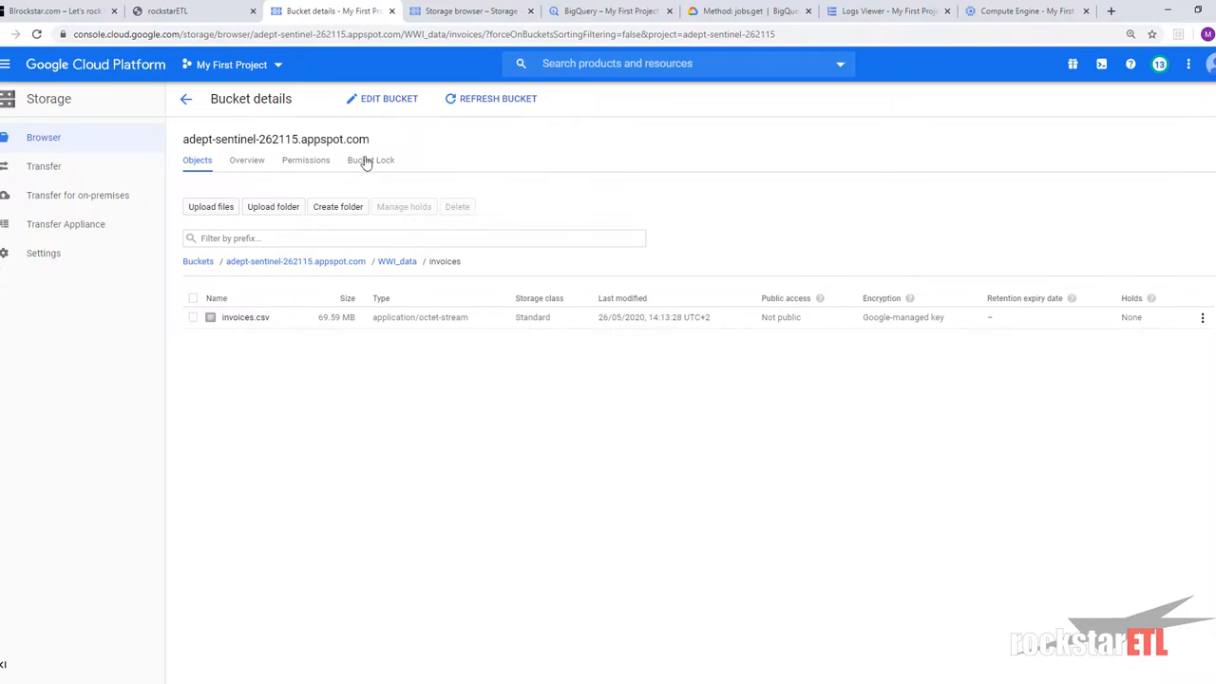
click(1102, 66)
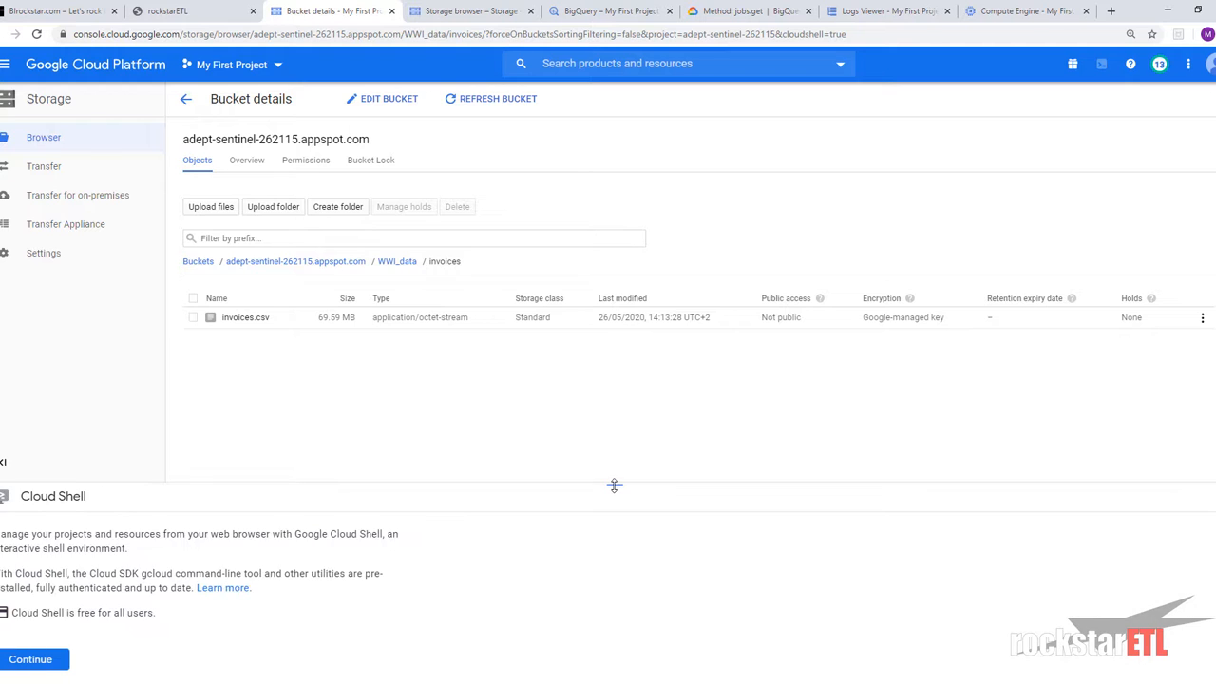
drag(614, 486, 583, 266)
click(28, 658)
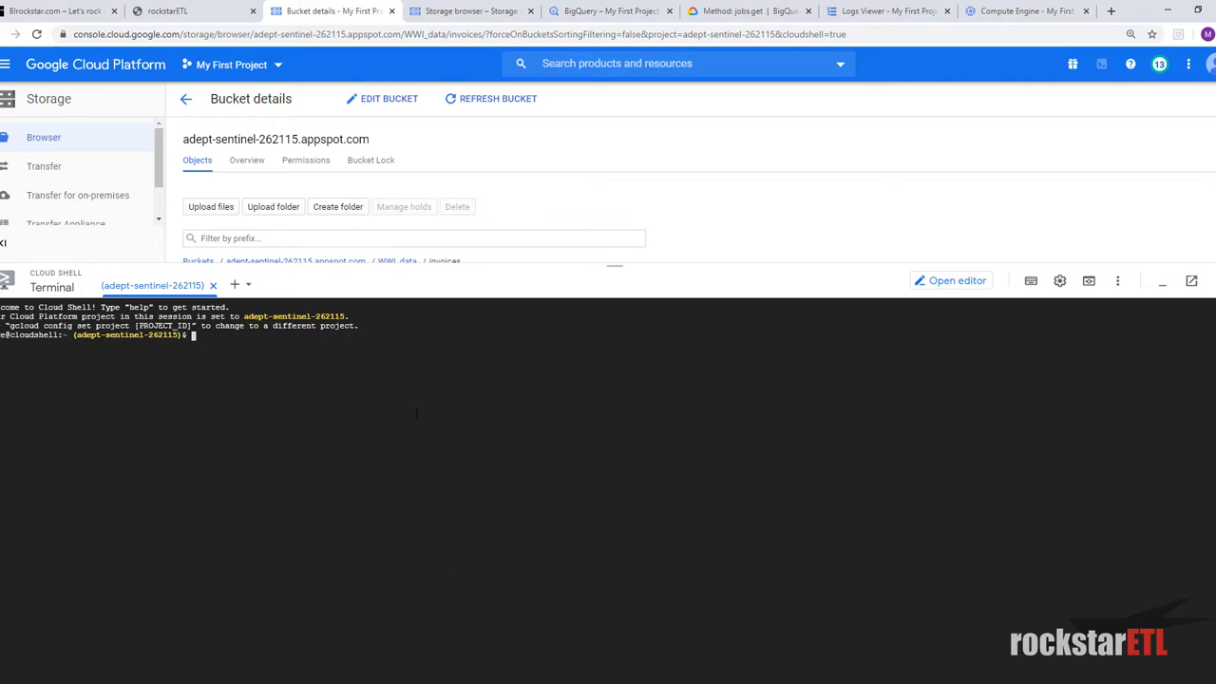
Step: Set the Cloud Shell terminal text size to Medium and run the copied cleanup command for invoices.csv
click(1059, 283)
mouse_move(996, 339)
mouse_move(793, 370)
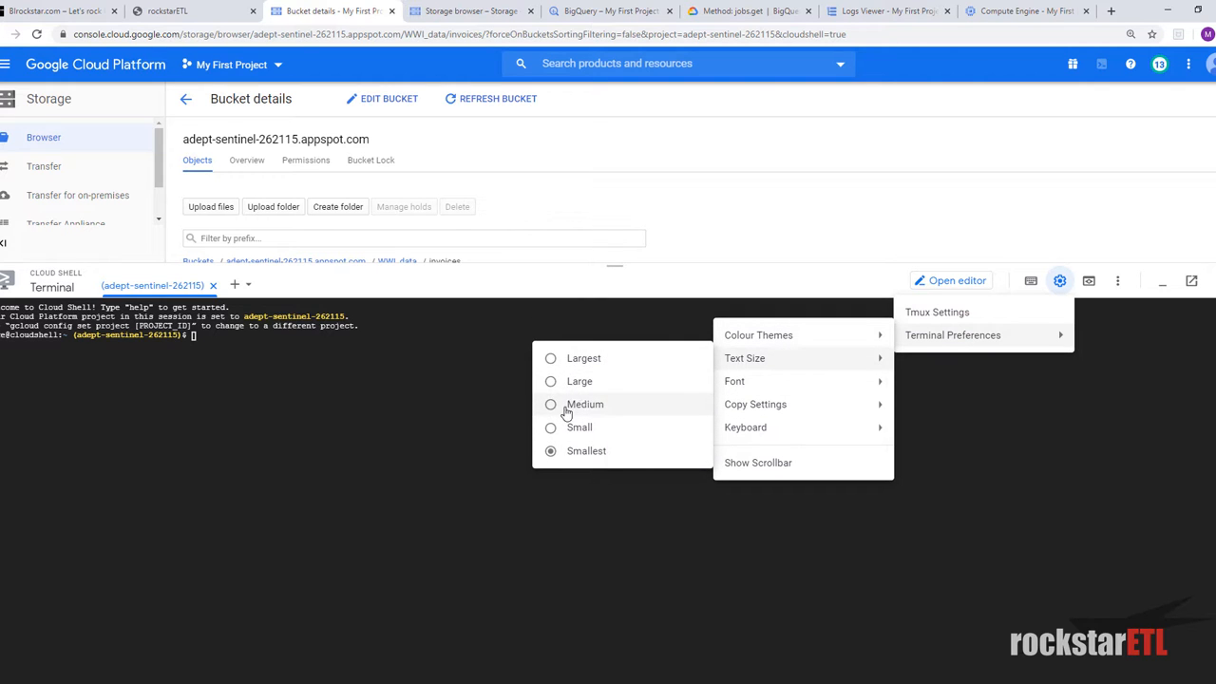
click(579, 404)
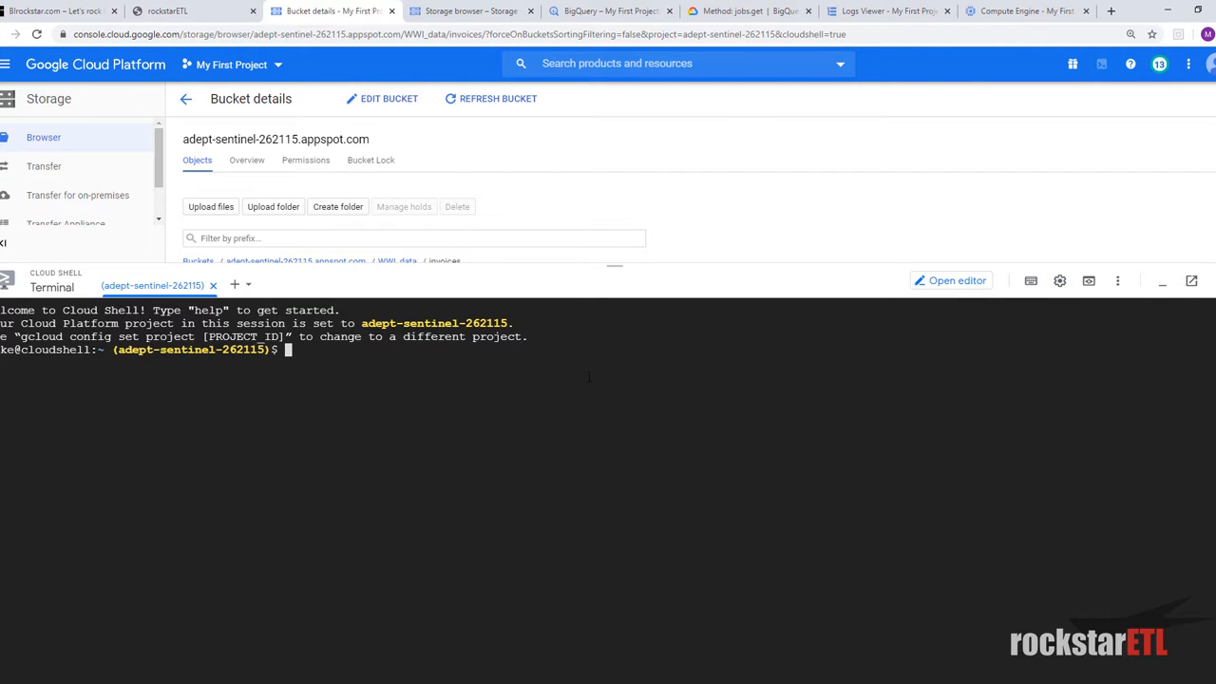
key(ctrl+v)
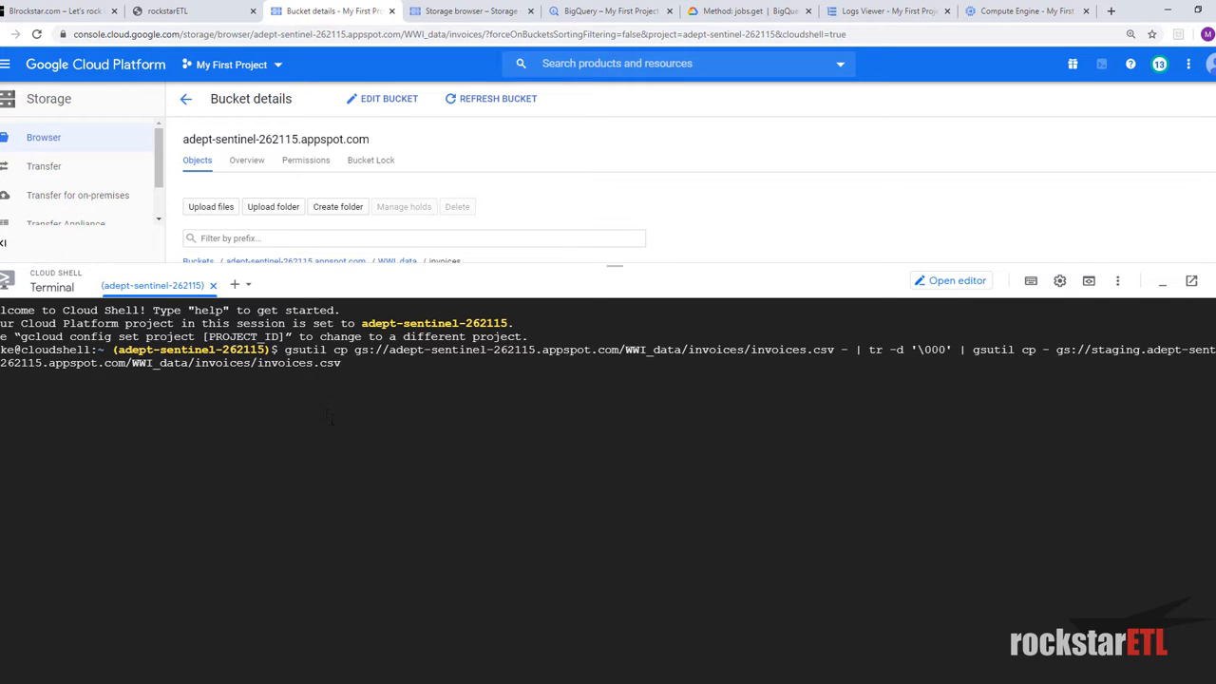
key(Return)
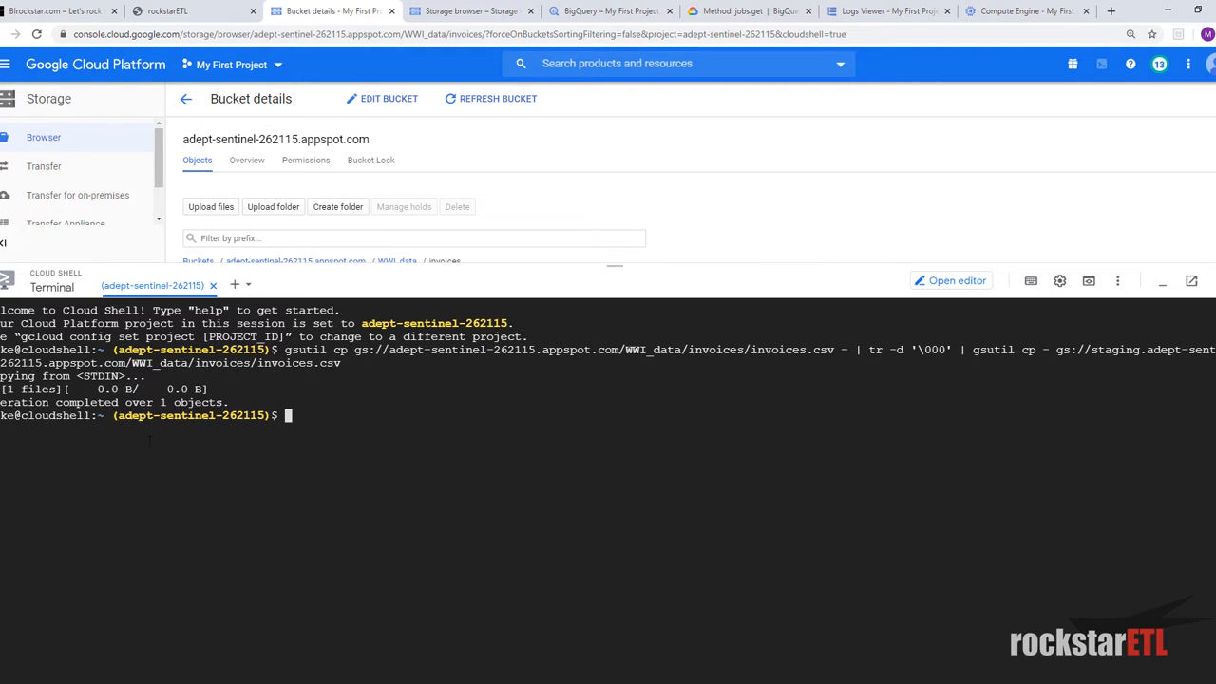
Step: Switch to Notepad++ and copy the full gsutil cleanup command for invoice_lines.csv
key(alt+Tab)
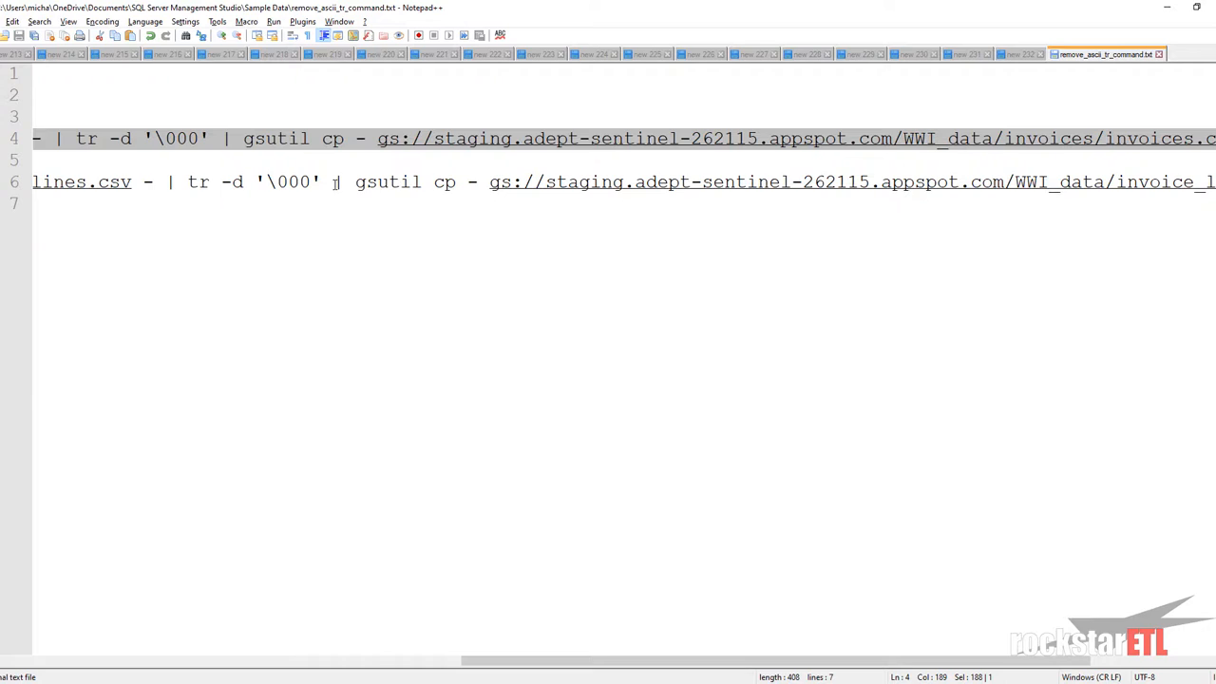
click(340, 165)
key(Down)
key(Down)
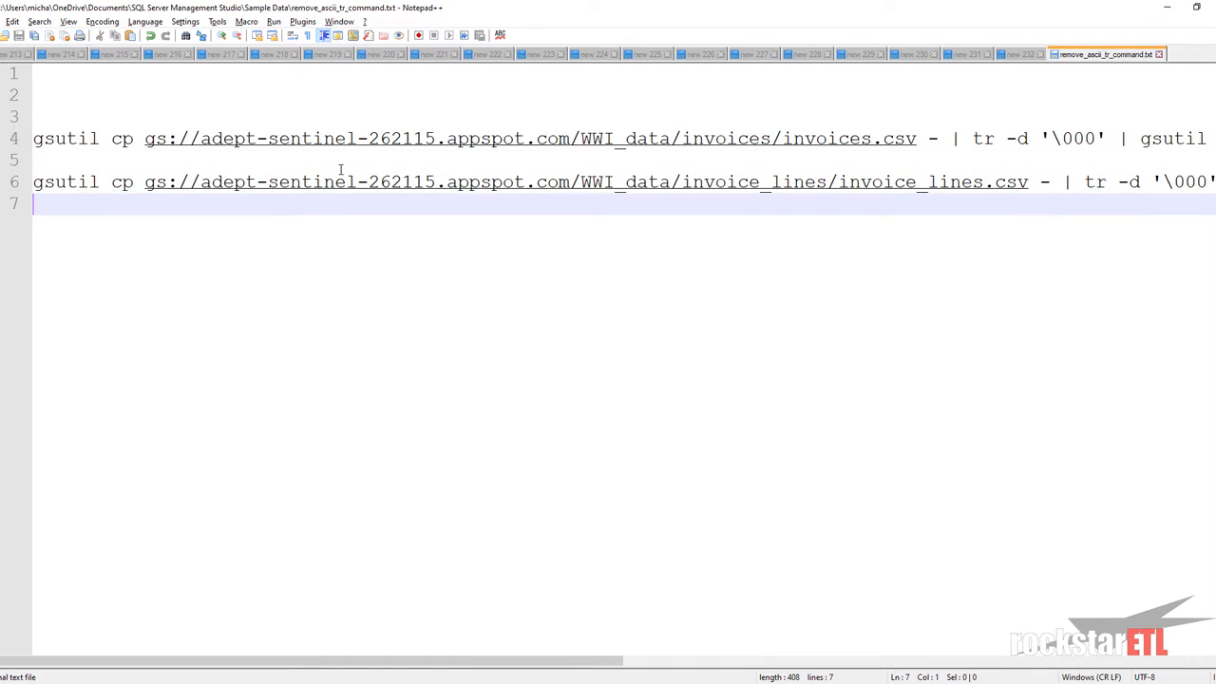
key(Up)
key(shift+End)
key(ctrl+c)
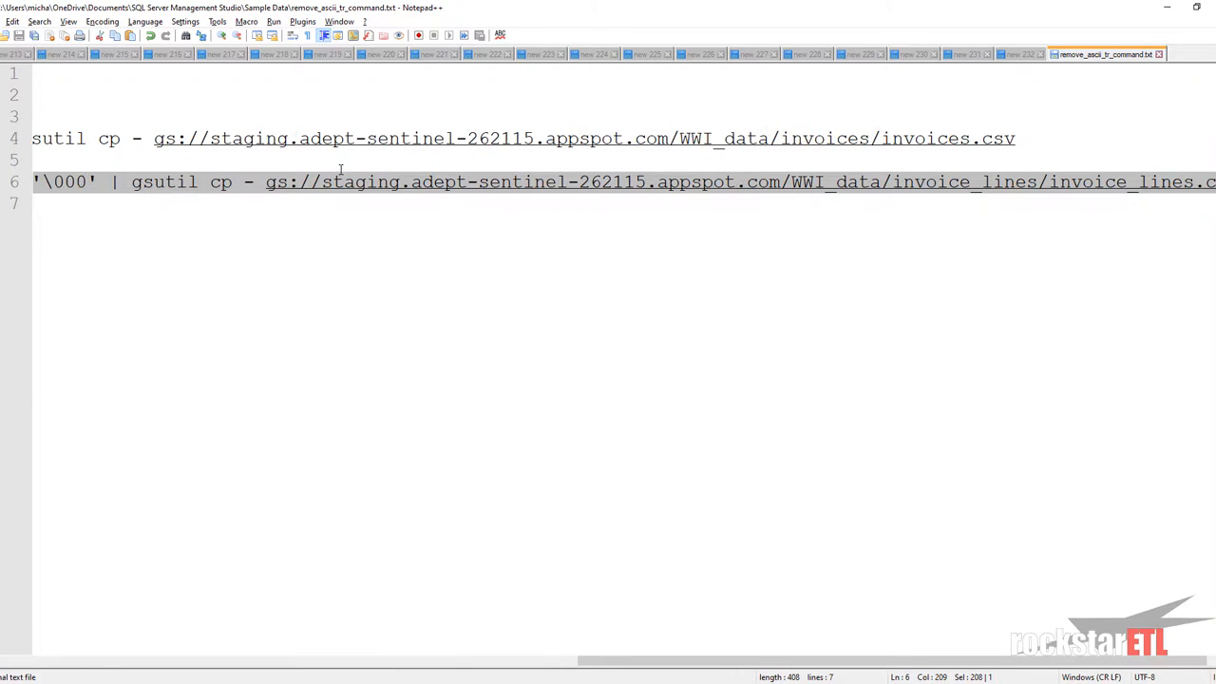
Step: Return to Cloud Shell in the browser and run the copied cleanup command for invoice_lines.csv
key(alt+Tab)
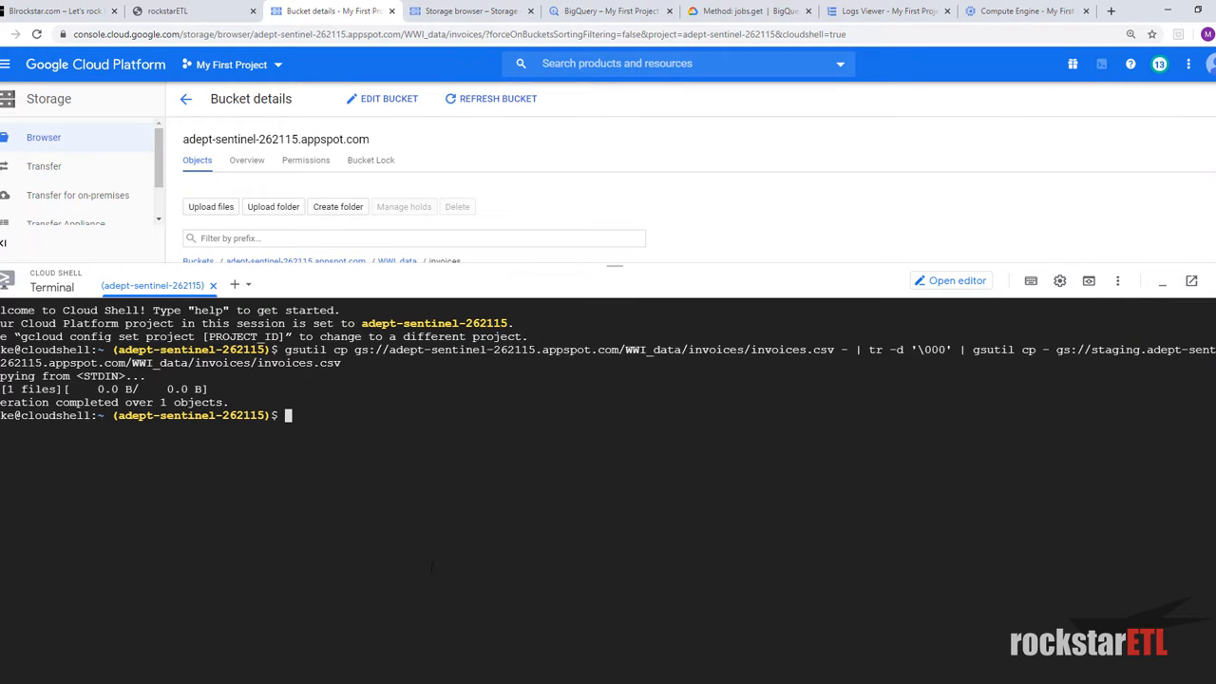
key(ctrl+v)
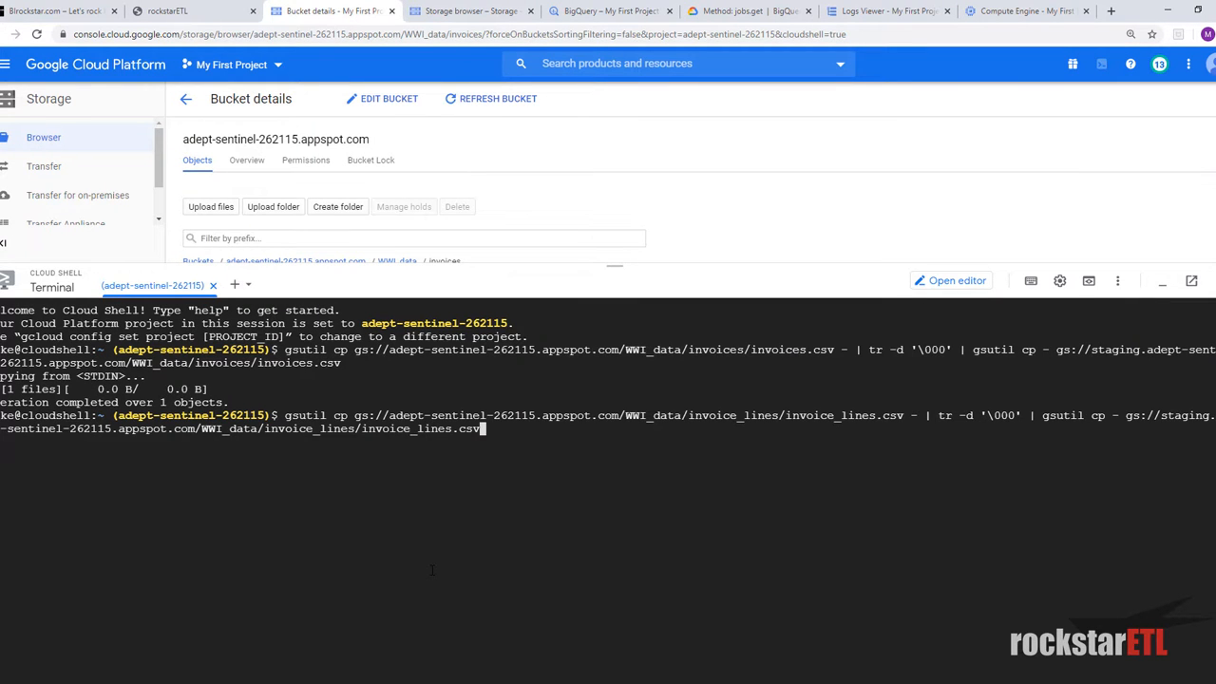
key(Return)
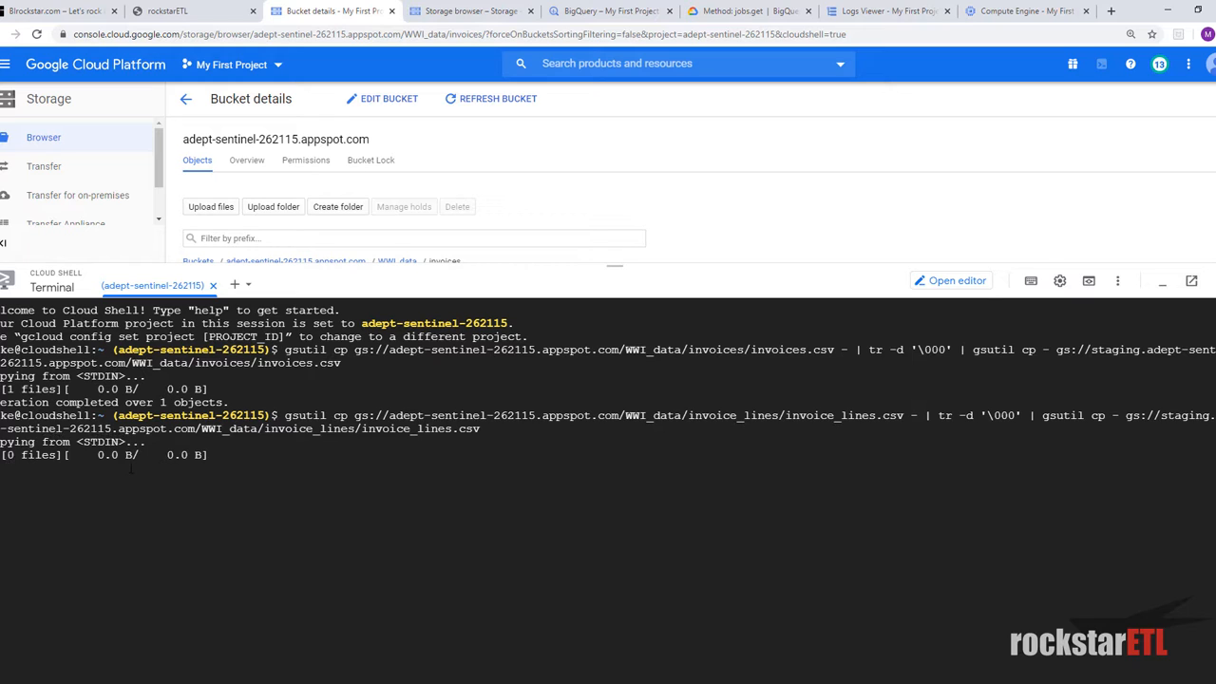
click(130, 465)
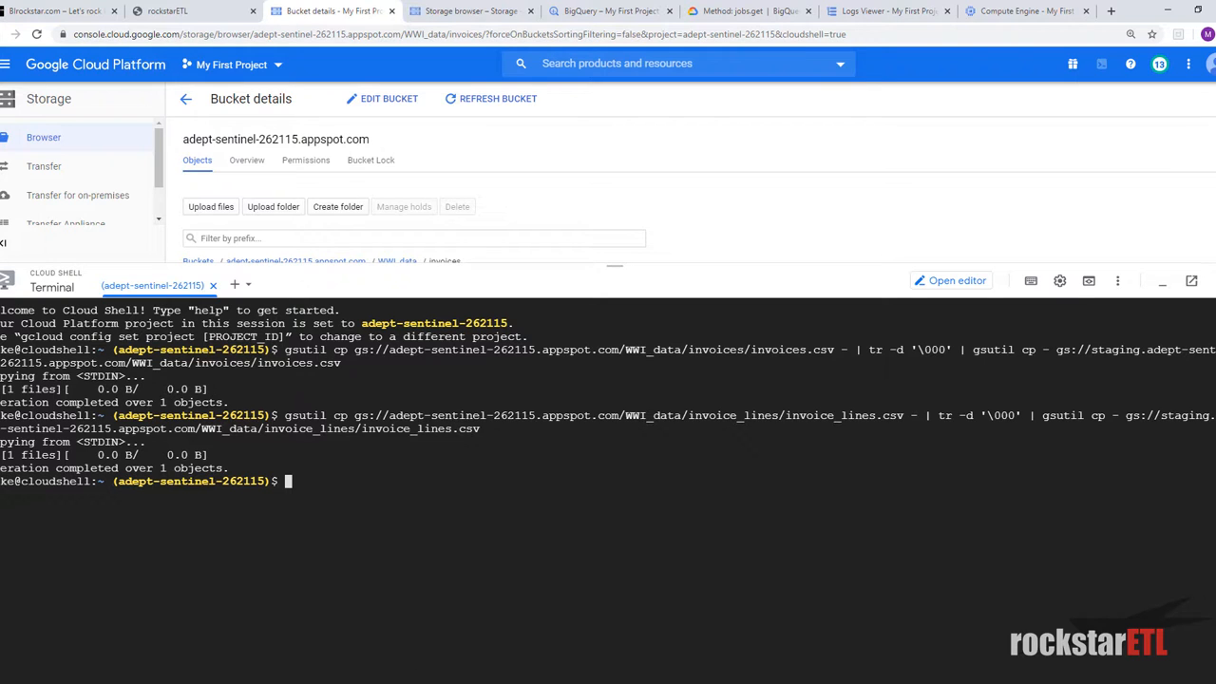
Step: Open the staging.adept-sentinel-262115.appspot.com bucket in the Storage browser, filter its objects by WWI_dat, and open the WWI_data folder
key(alt+Tab)
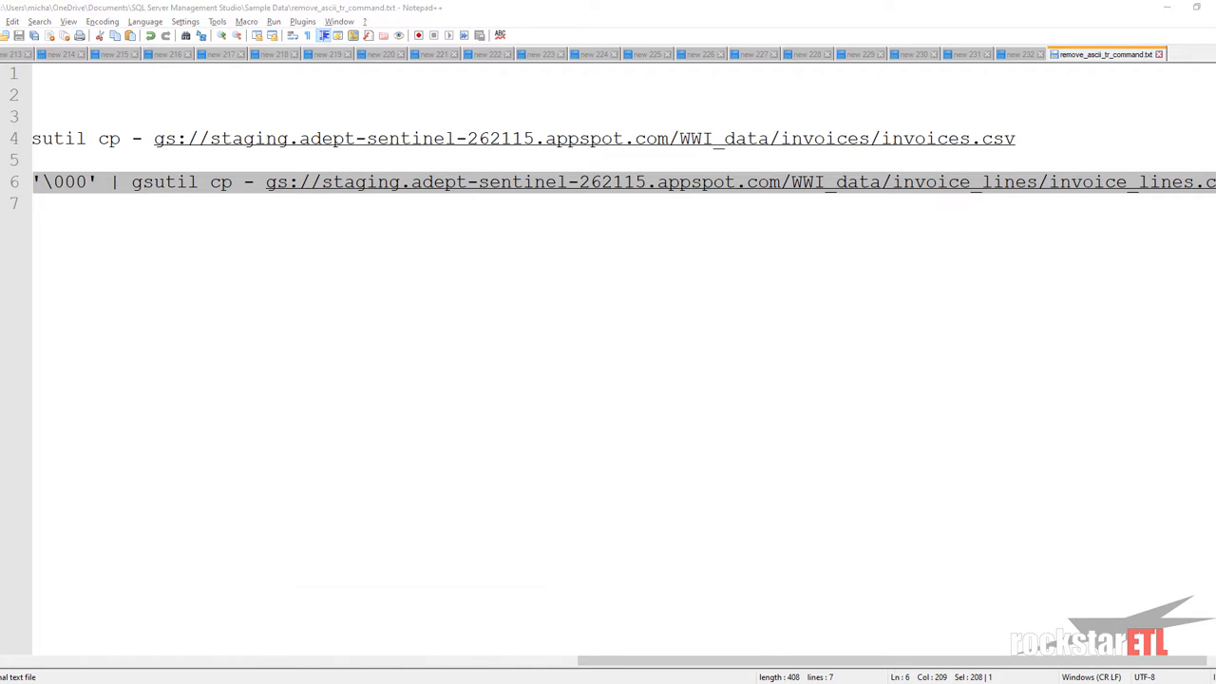
key(alt+Tab)
click(482, 8)
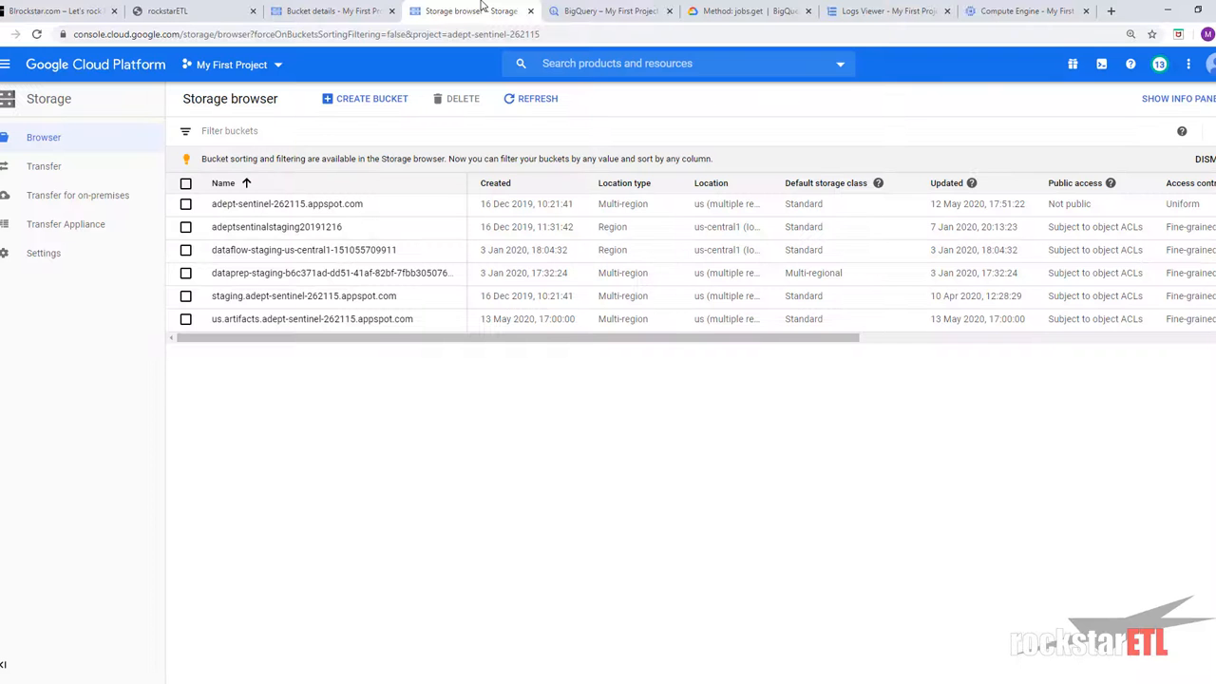
click(267, 296)
click(486, 238)
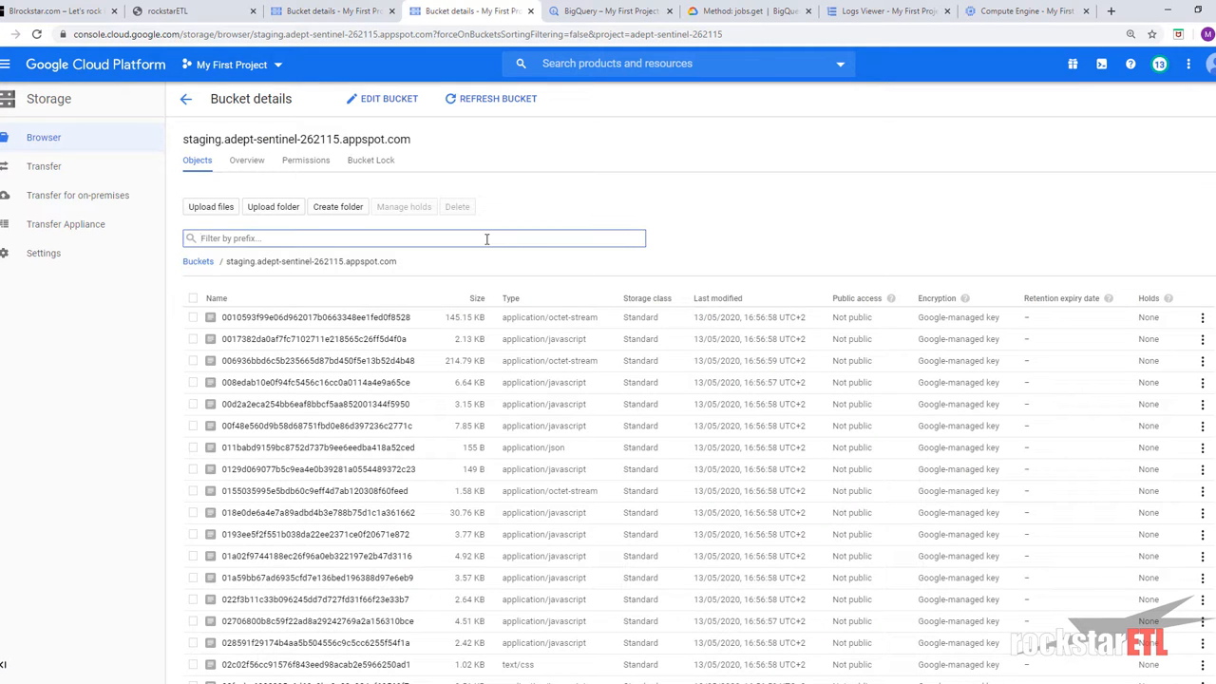
text(wWI_dat)
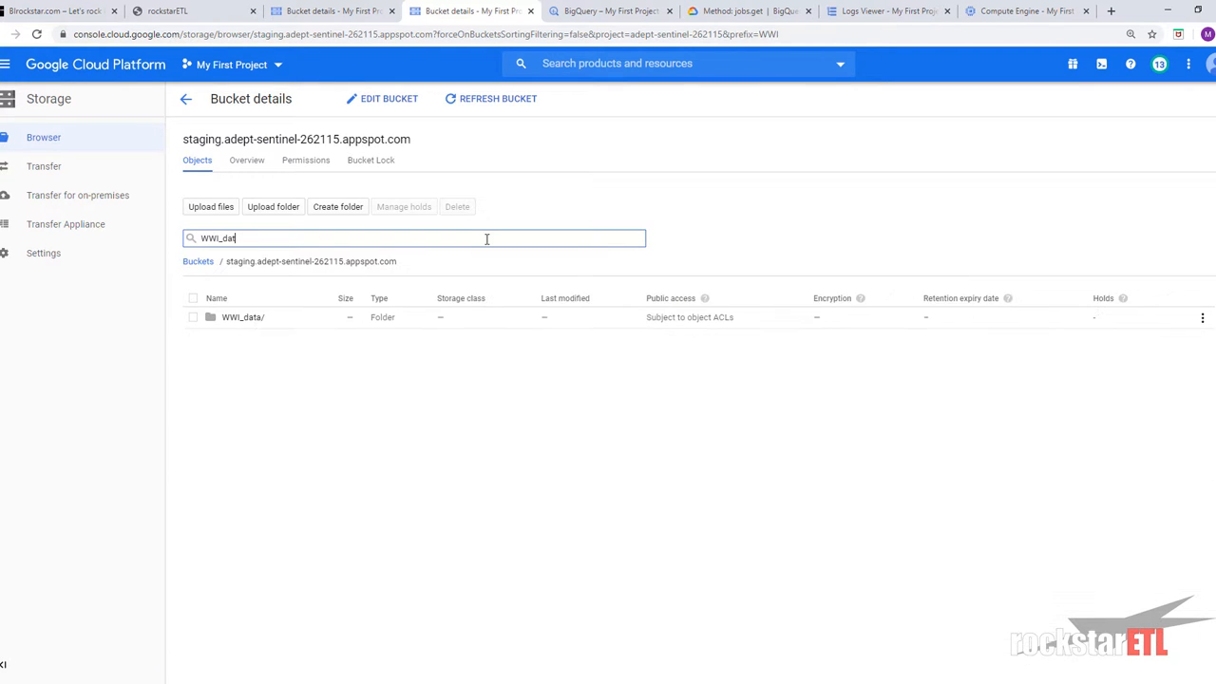
click(239, 323)
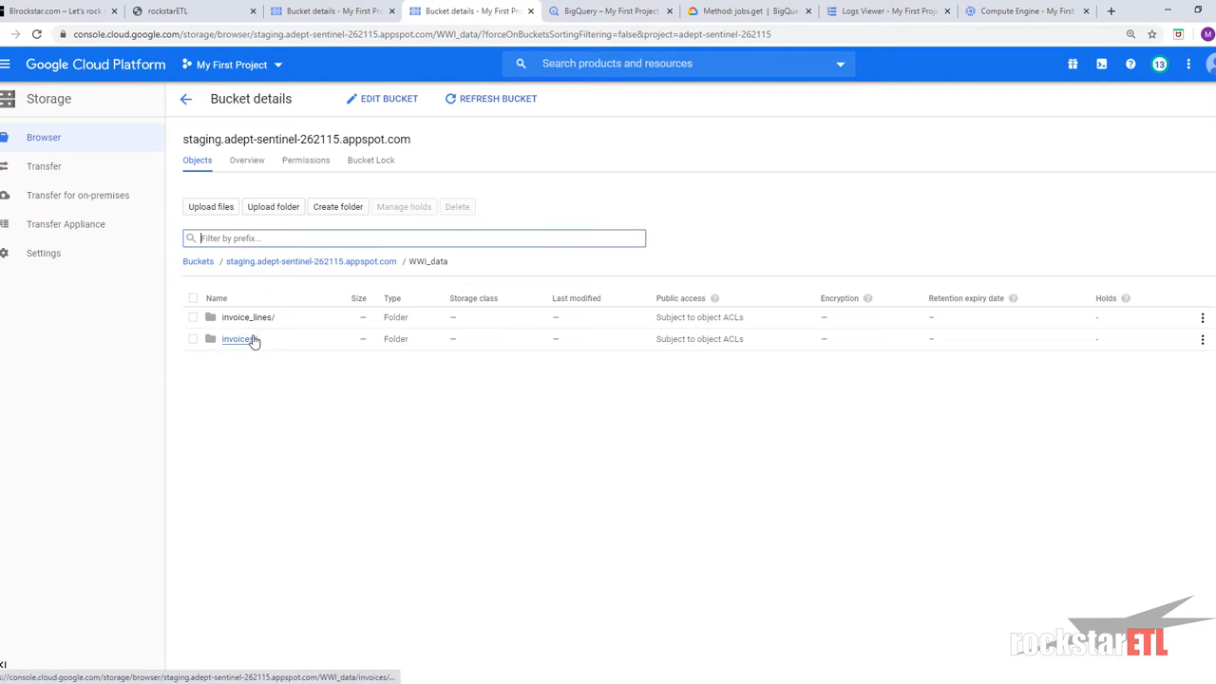
Step: Check the cleaned CSV files in the staging bucket's invoices and invoice_lines folders, and return to the WWI_data folder
click(252, 339)
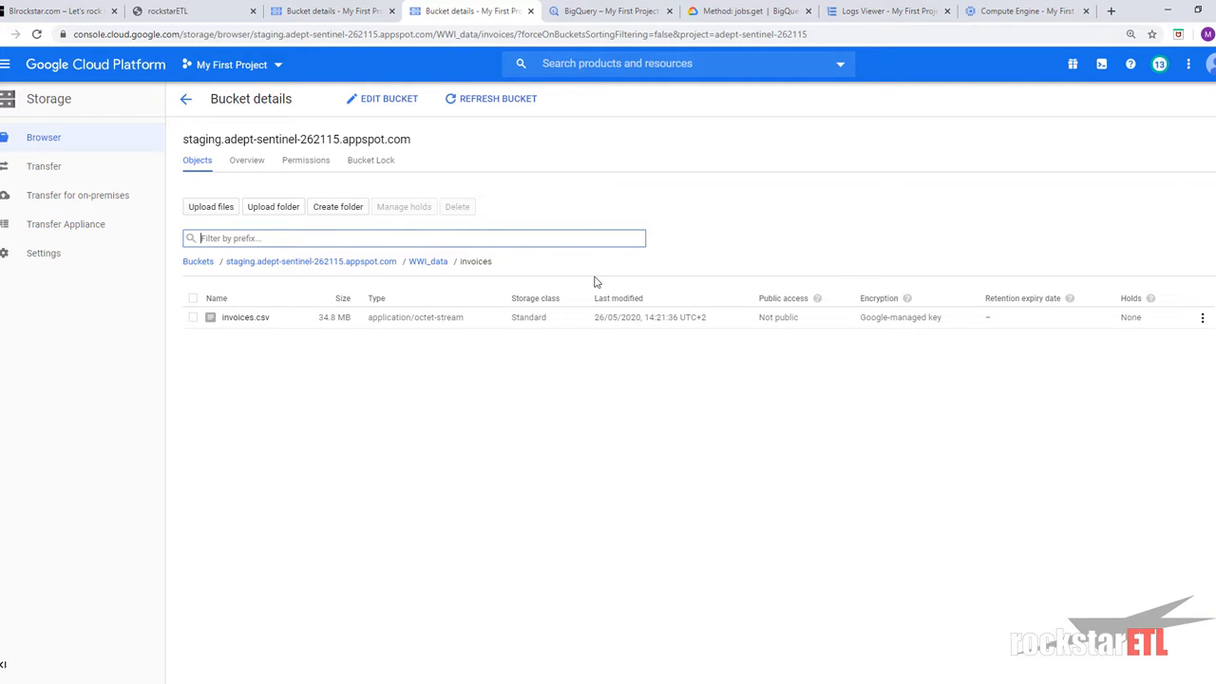
click(429, 265)
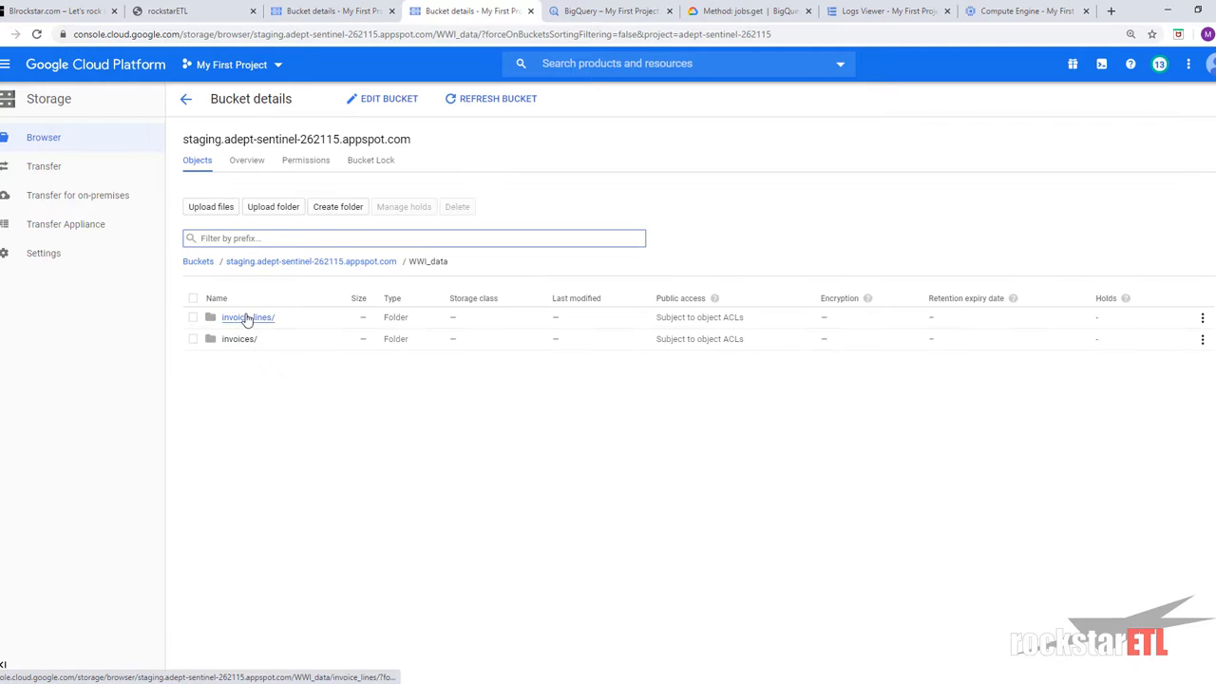
click(242, 317)
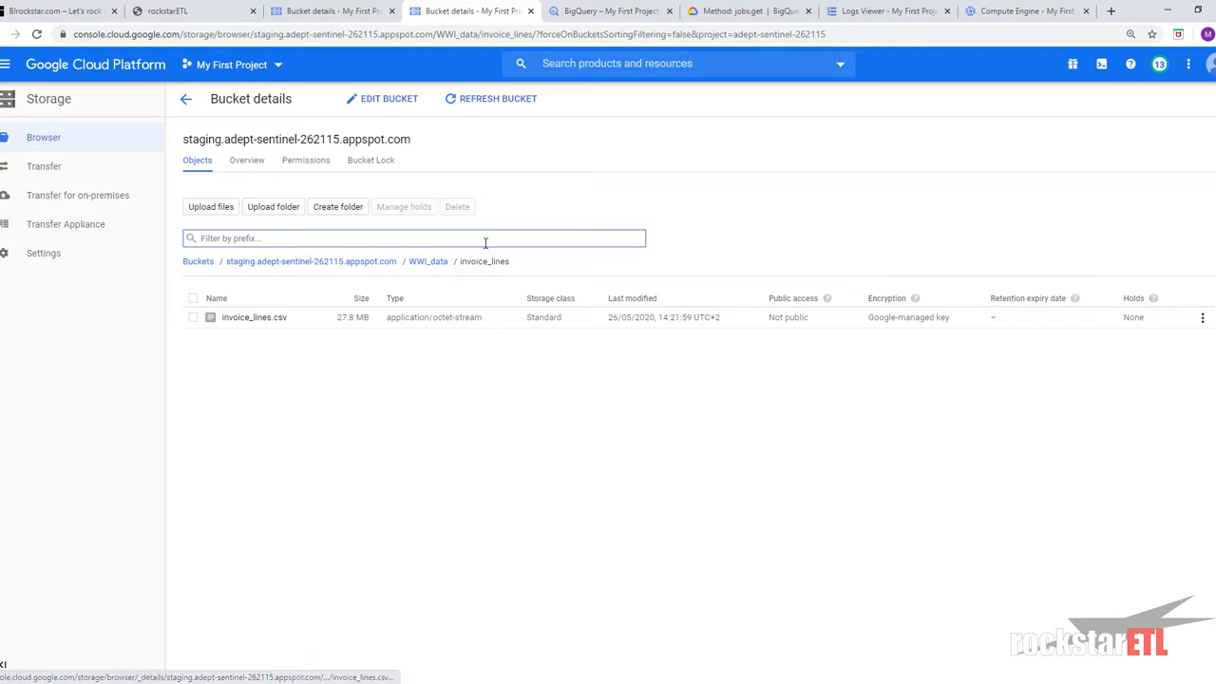
click(440, 263)
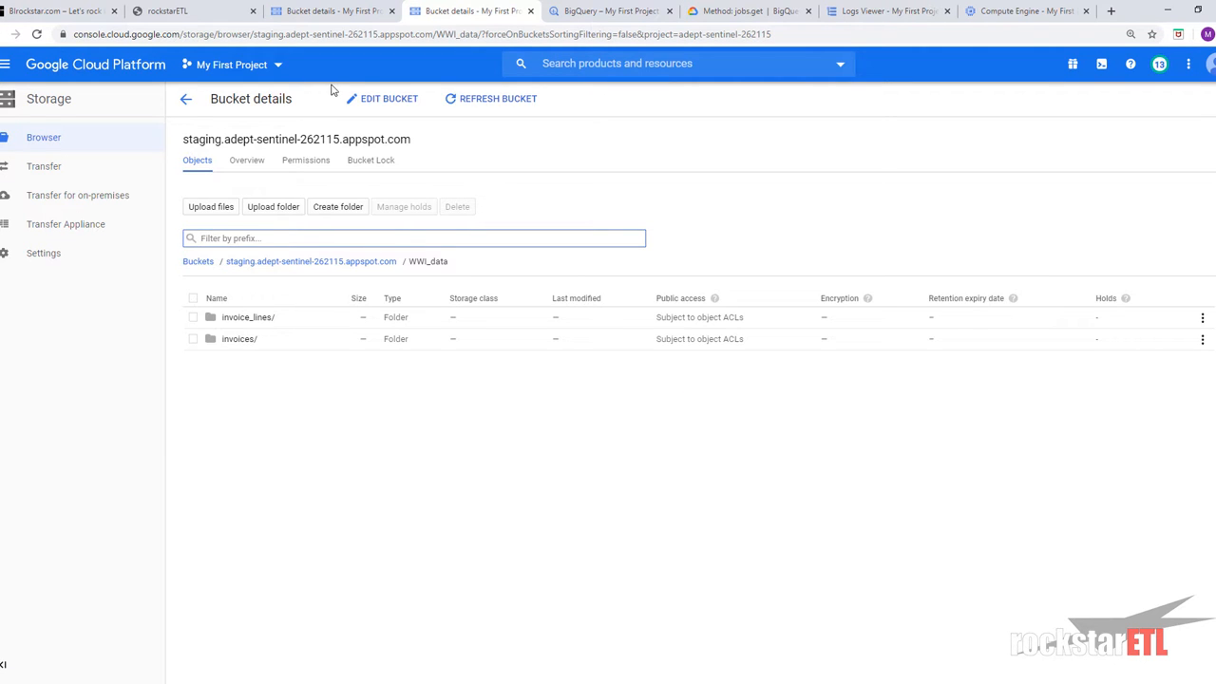
Step: Set the rockstarETL job's Source Uri to staging.adept-sentinel-262115.appspot.com/WWI_data, copied from the staging bucket's folder path
click(216, 9)
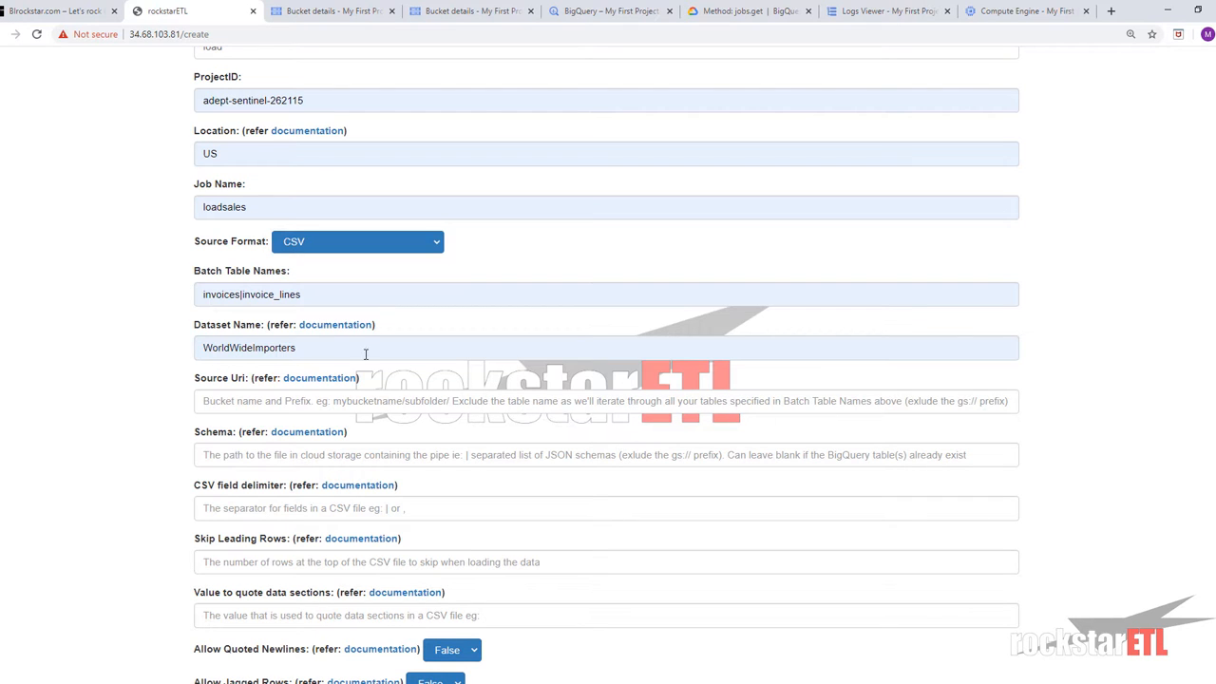
click(373, 13)
click(428, 11)
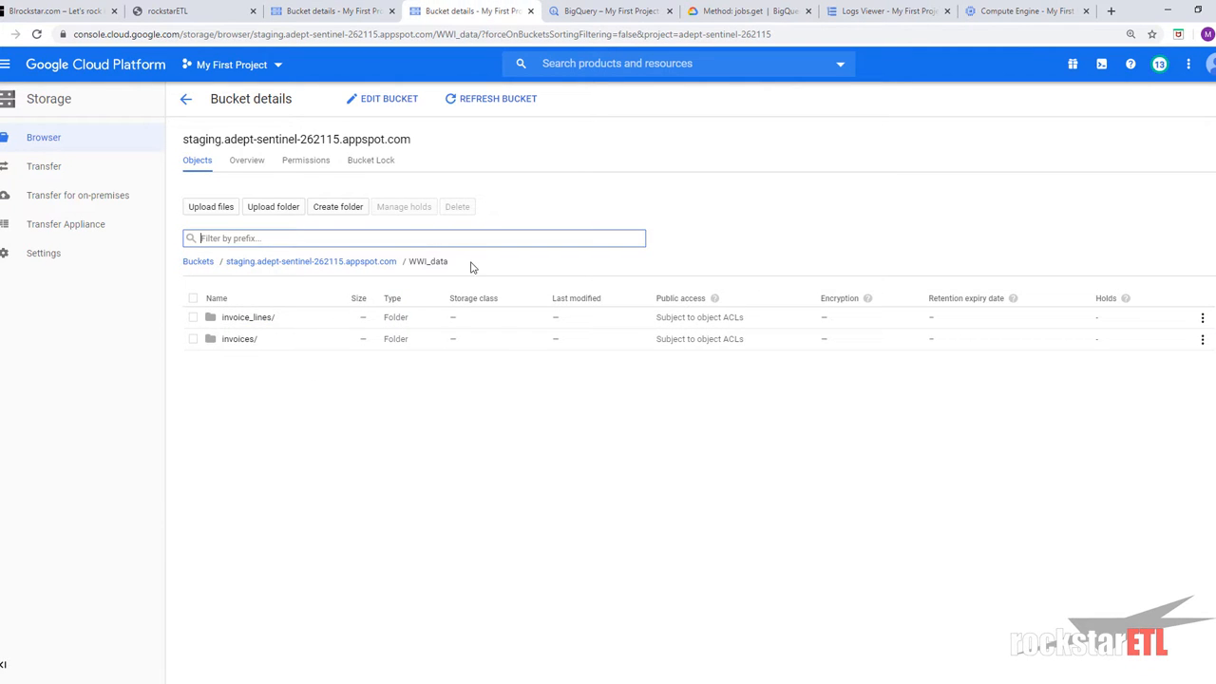
drag(472, 266, 225, 265)
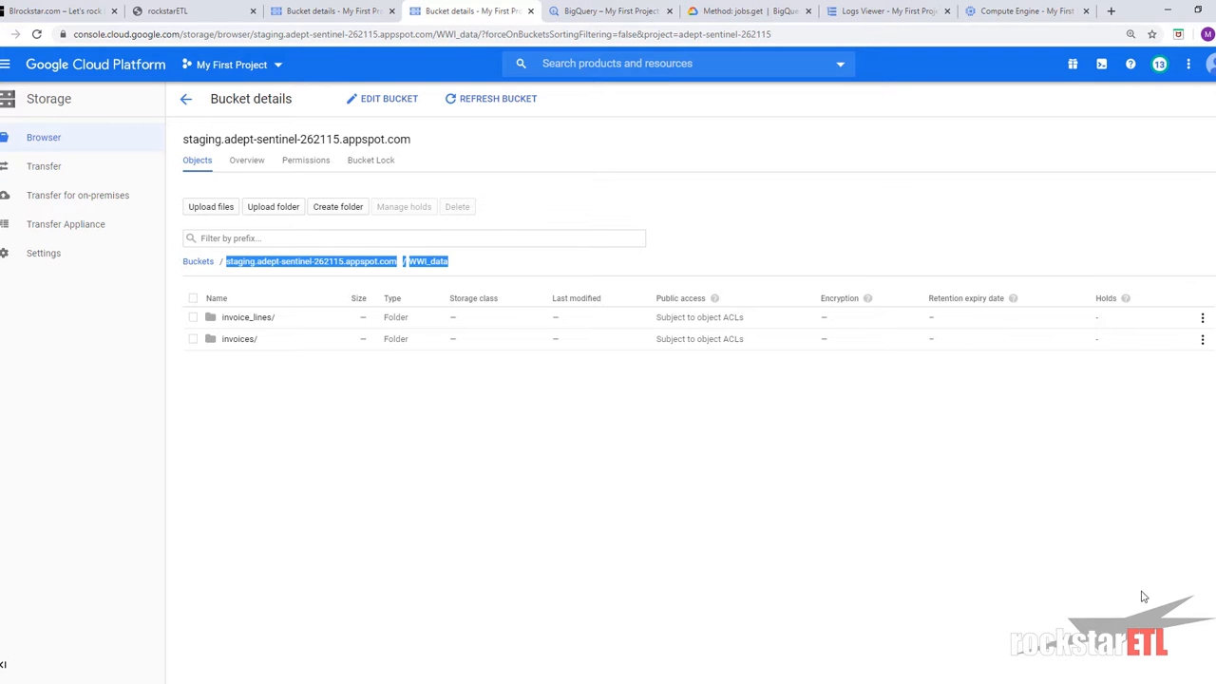
click(187, 10)
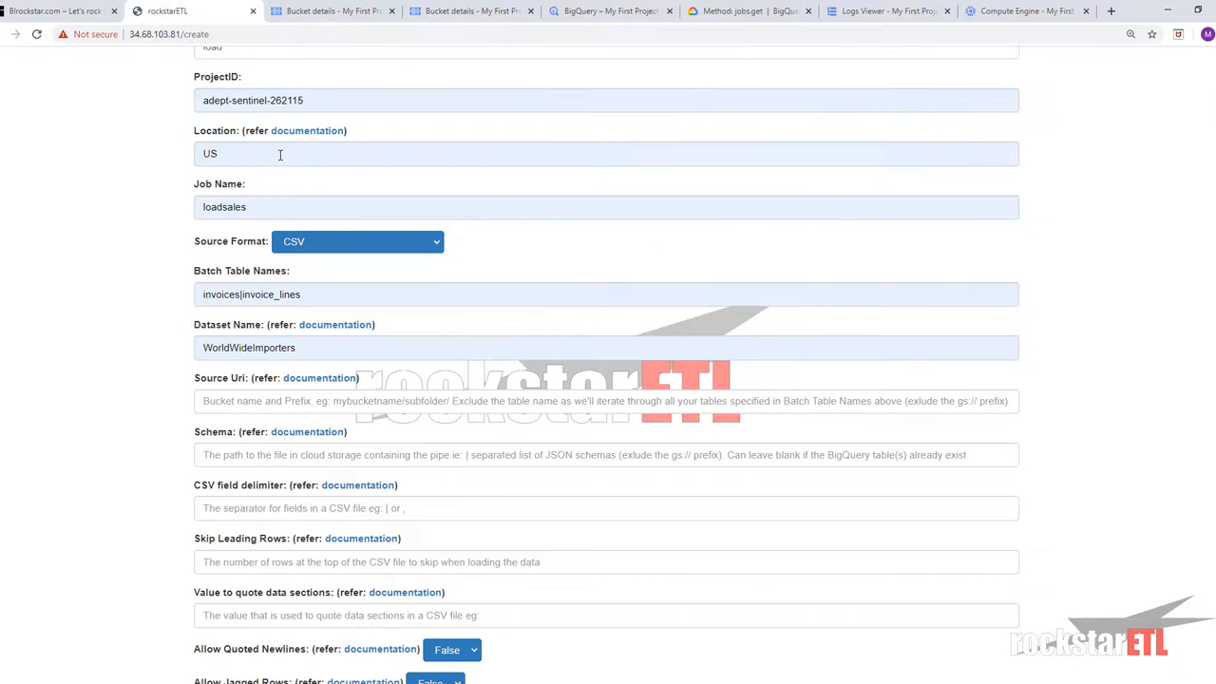
click(331, 402)
key(Down)
key(Down)
key(Return)
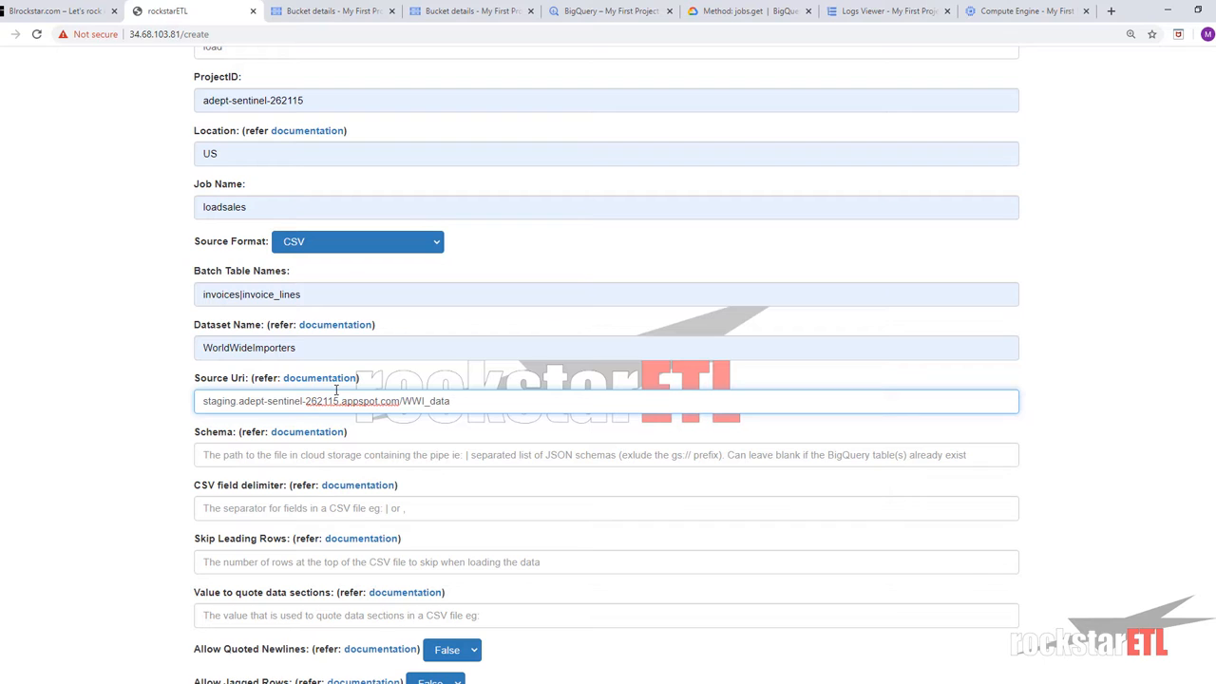
Step: End the Source Uri with a slash, and open the WWI_schemas folder in the adept-sentinel-262115.appspot.com bucket
text(/)
click(318, 11)
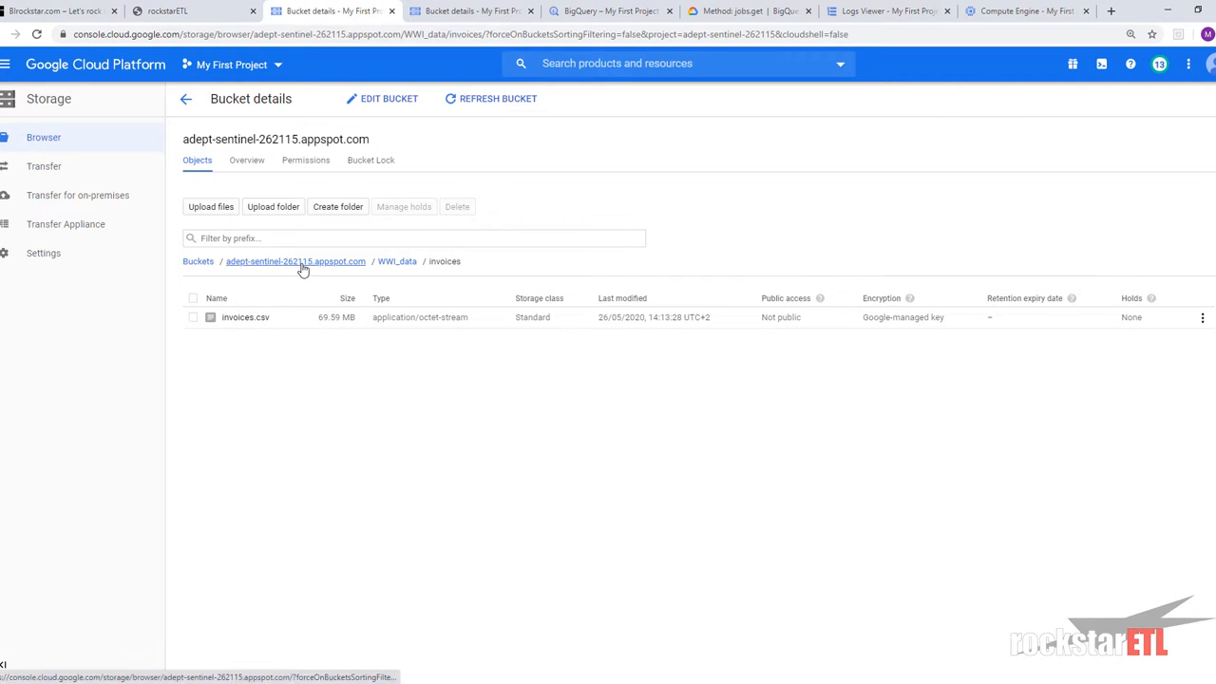
click(357, 266)
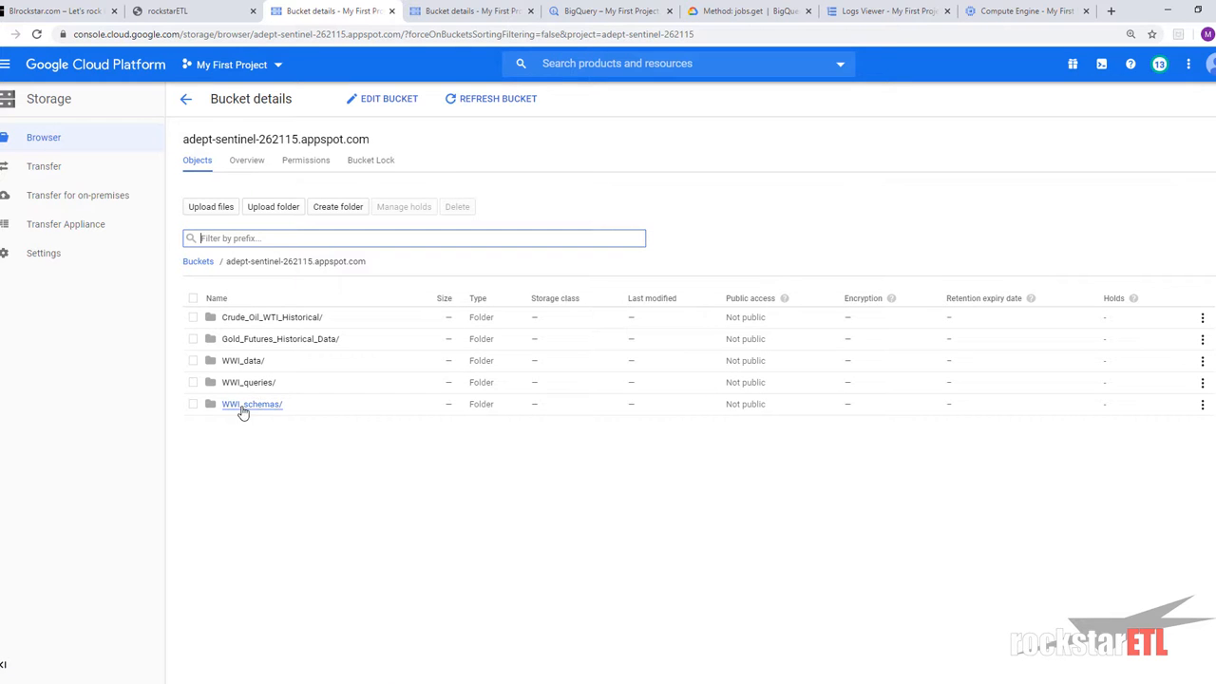
click(263, 408)
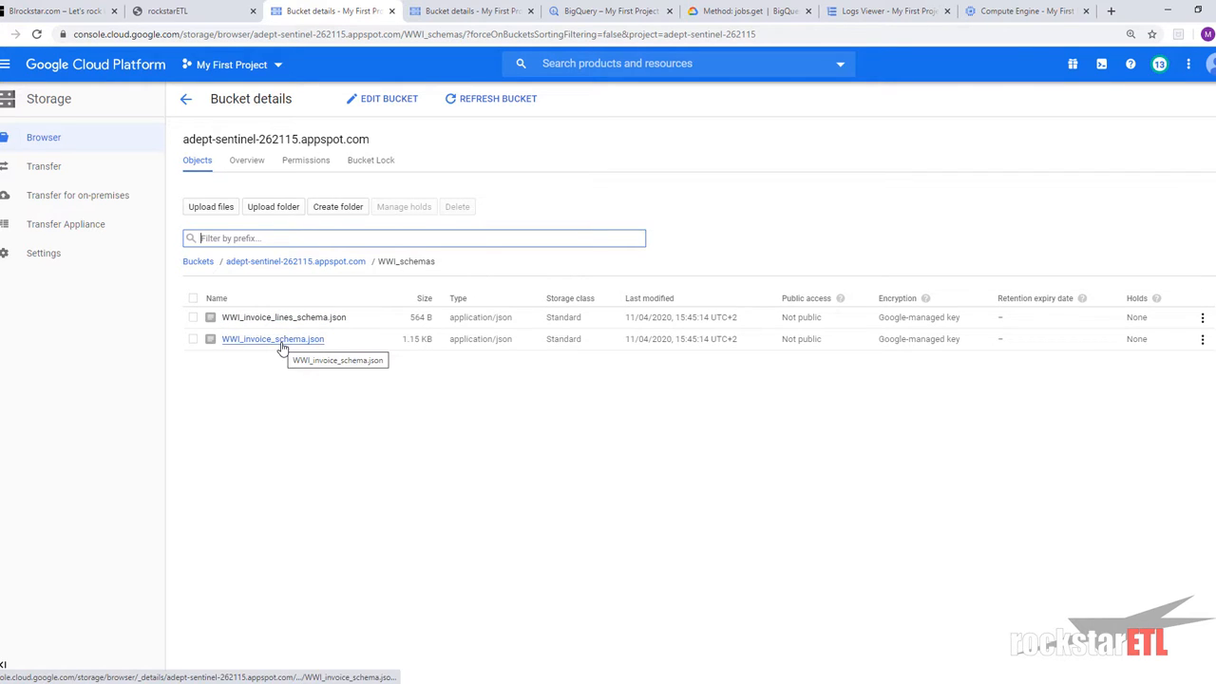
Step: Open the contents of WWI_invoice_schema.json, enlarge the text to examine its field names and types, and return to the WWI_schemas folder
click(282, 346)
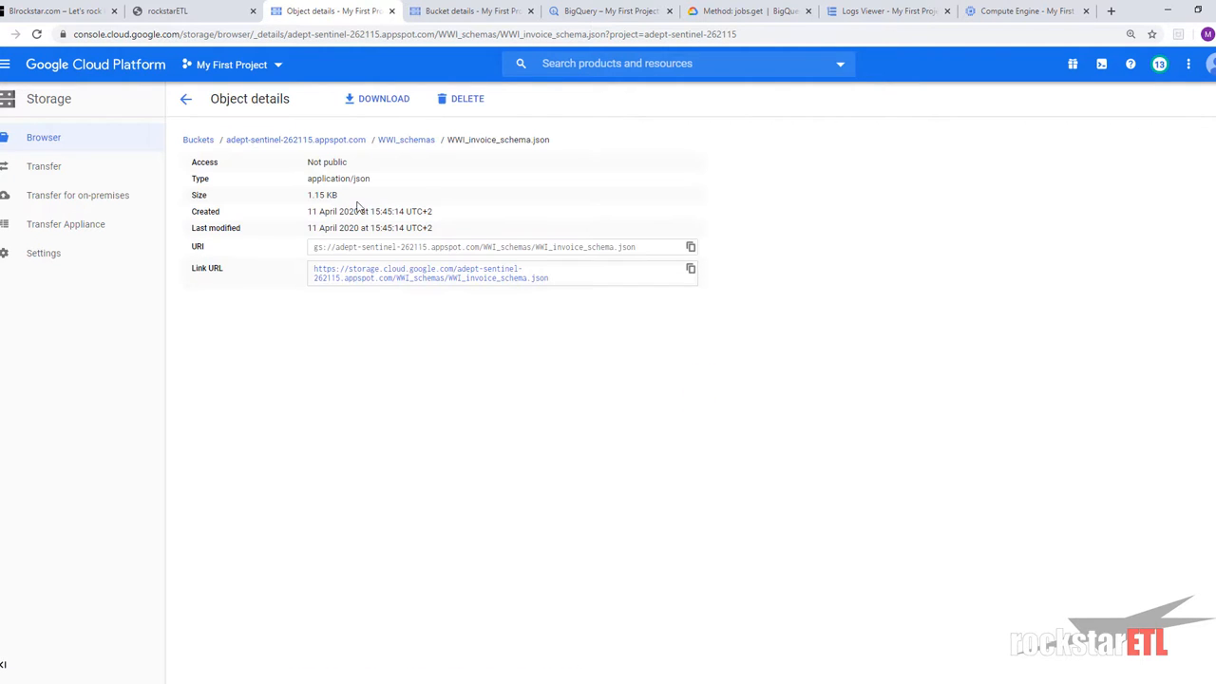
click(368, 107)
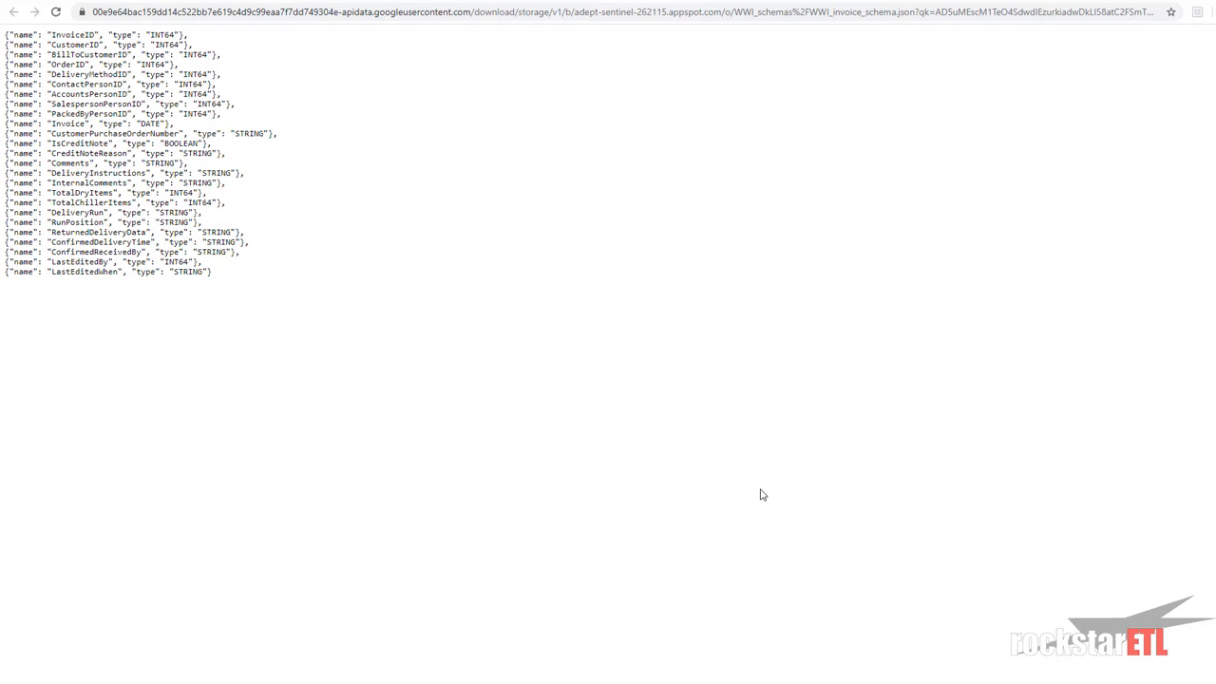
key(ctrl+plus)
key(ctrl+plus)
key(ctrl+plus)
key(ctrl+plus)
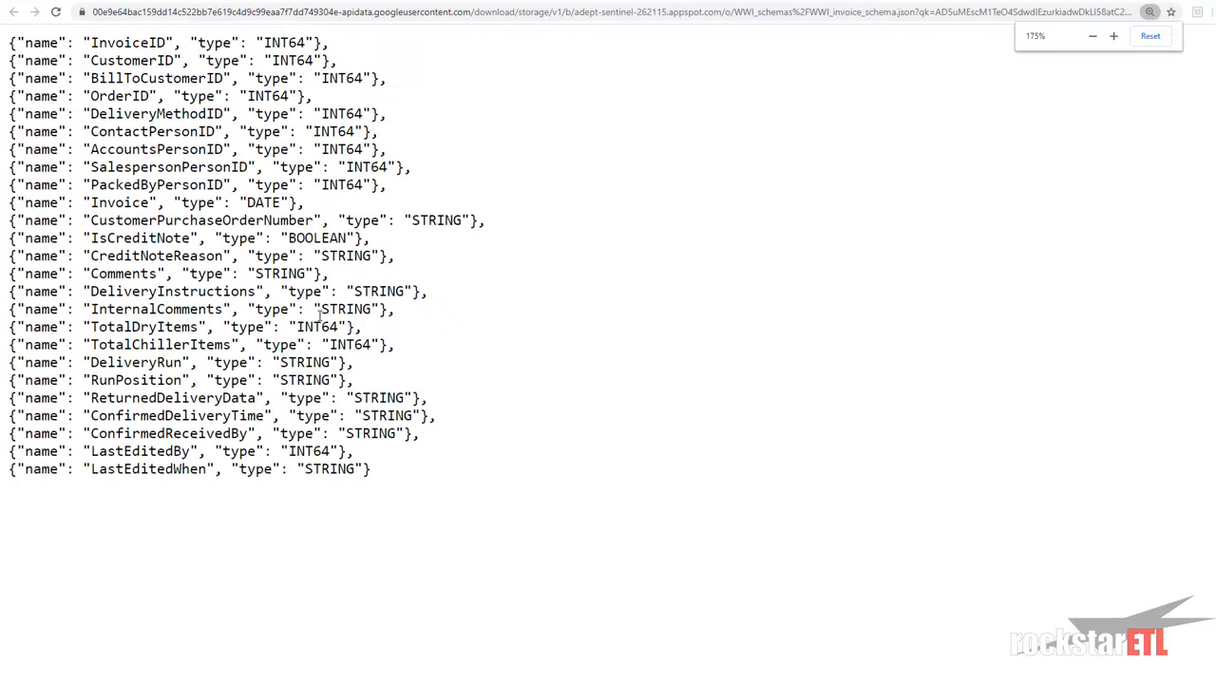
key(ctrl+plus)
key(ctrl+plus)
key(ctrl+minus)
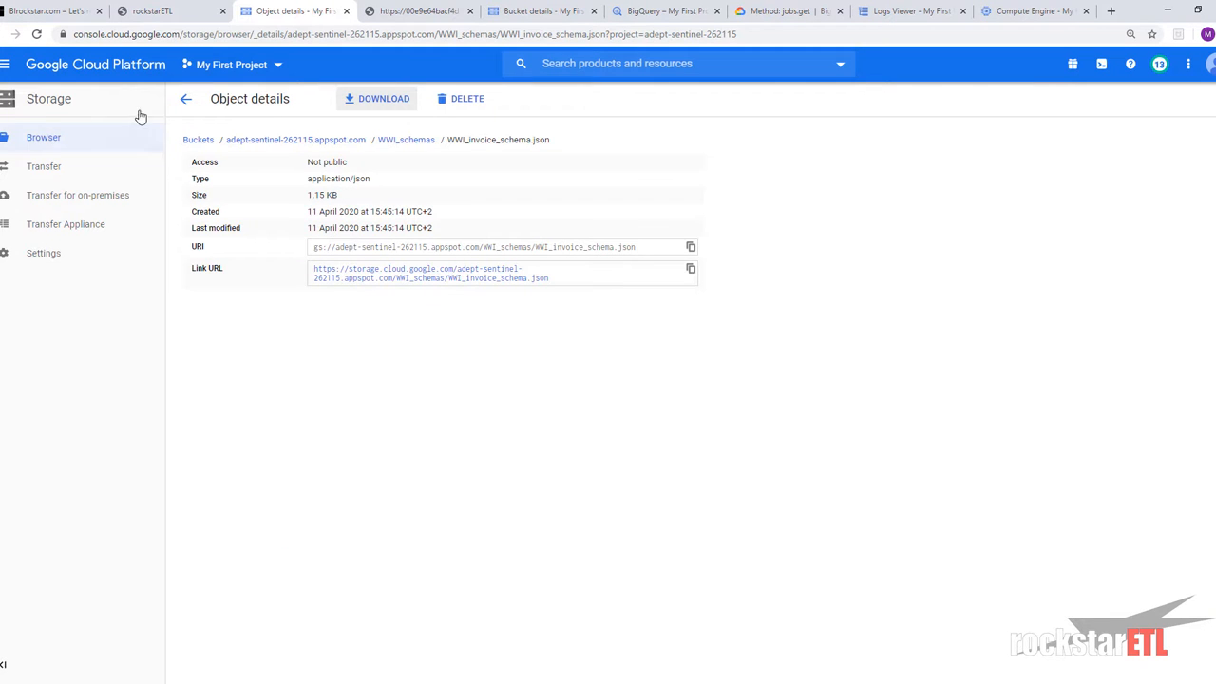
click(183, 101)
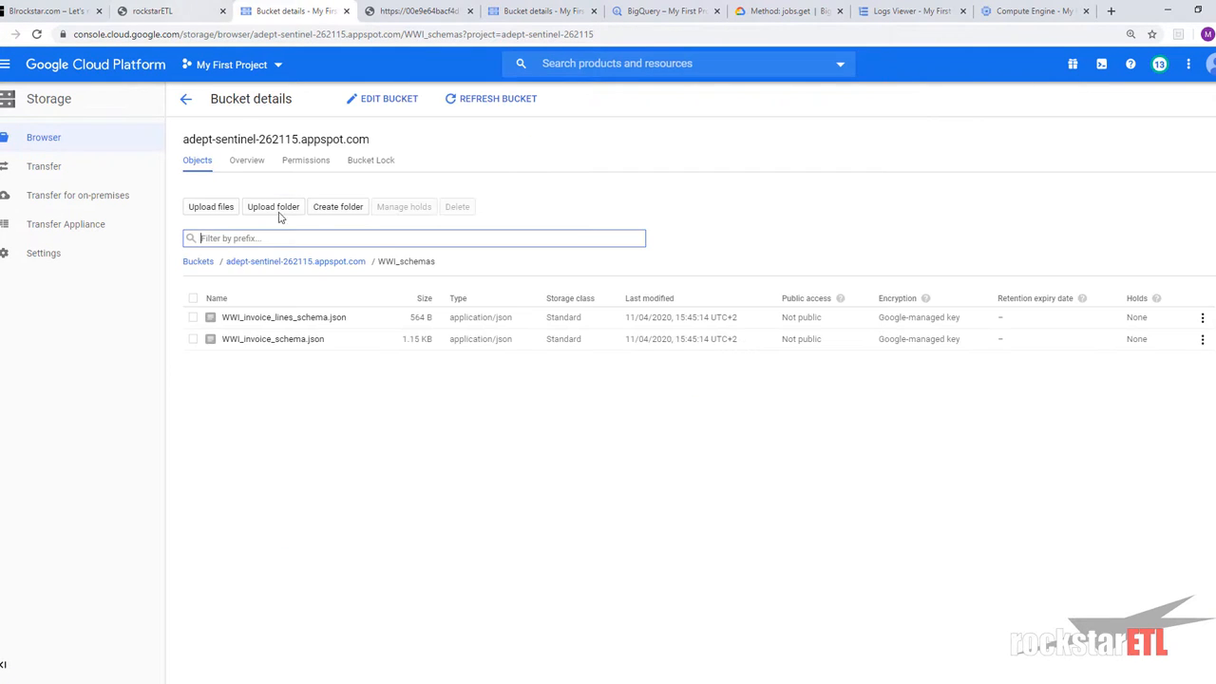
Step: Set the rockstarETL job's Schema to adept-sentinel-262115.appspot.com/WWI_schemas/WWI_invoice_schema.json|adept-sentinel-262115.appspot.com/WWI_schemas/WWI_invoice_lines_schema.json
click(152, 10)
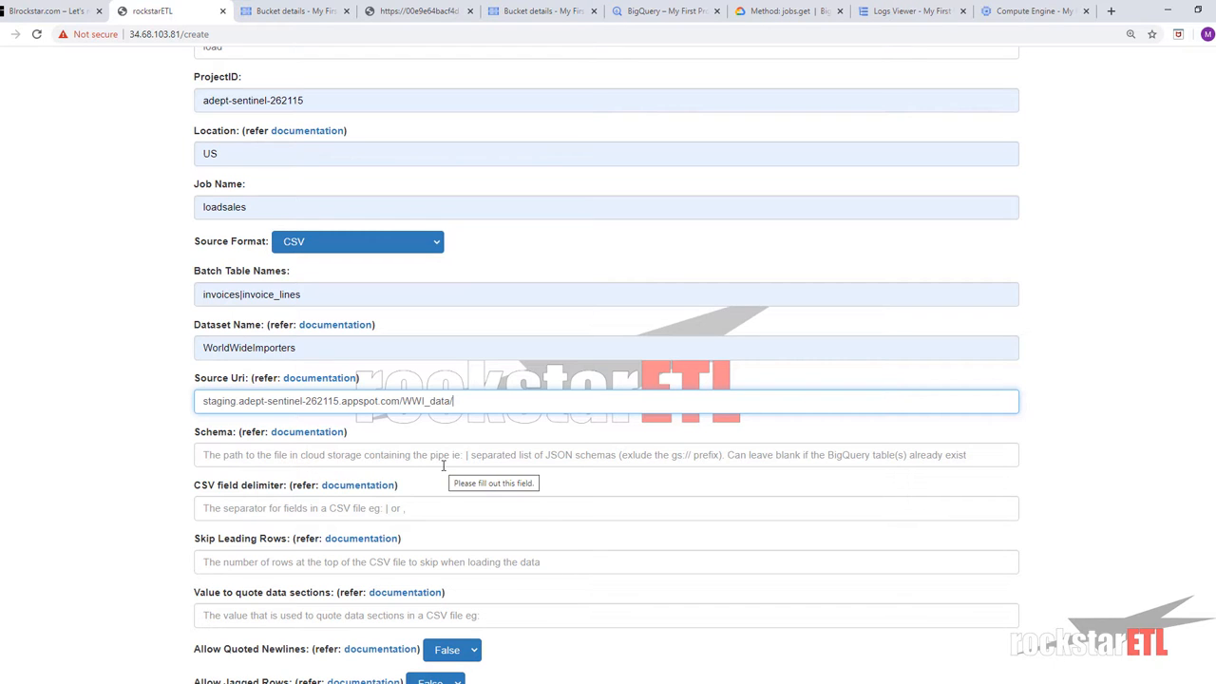
click(550, 458)
click(462, 508)
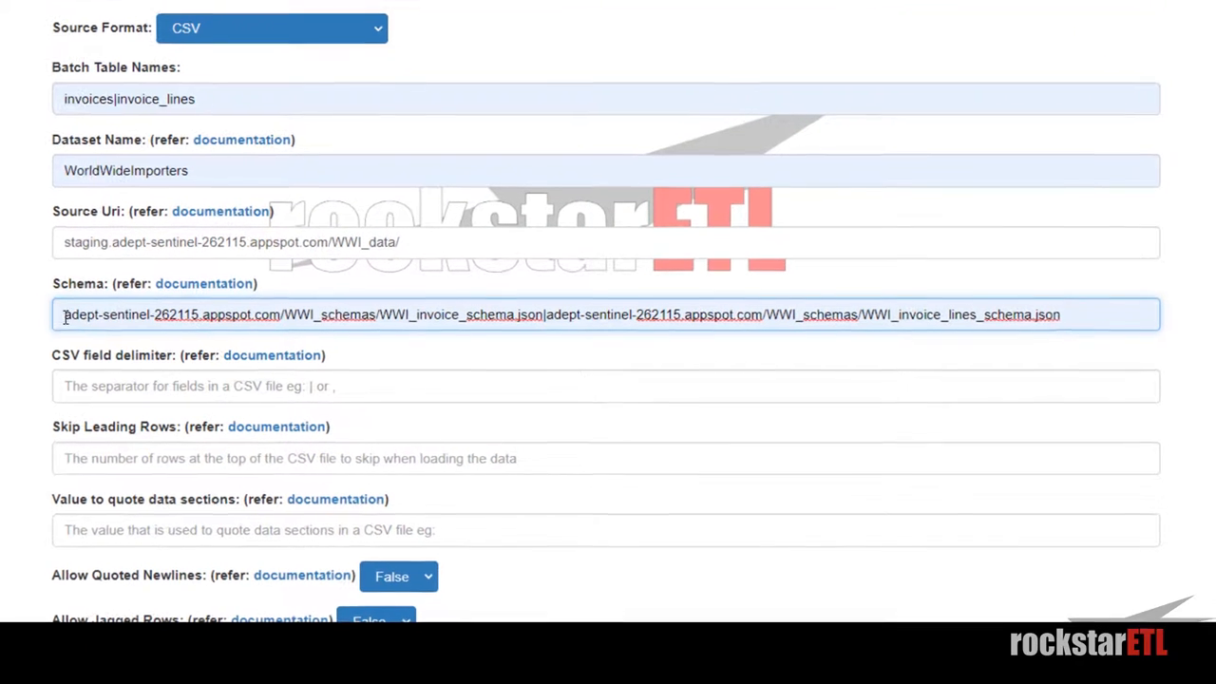
Step: Examine the bucket name, pipe separator and second schema file name in the Schema value, and review the form's filled-in fields
drag(65, 319, 353, 314)
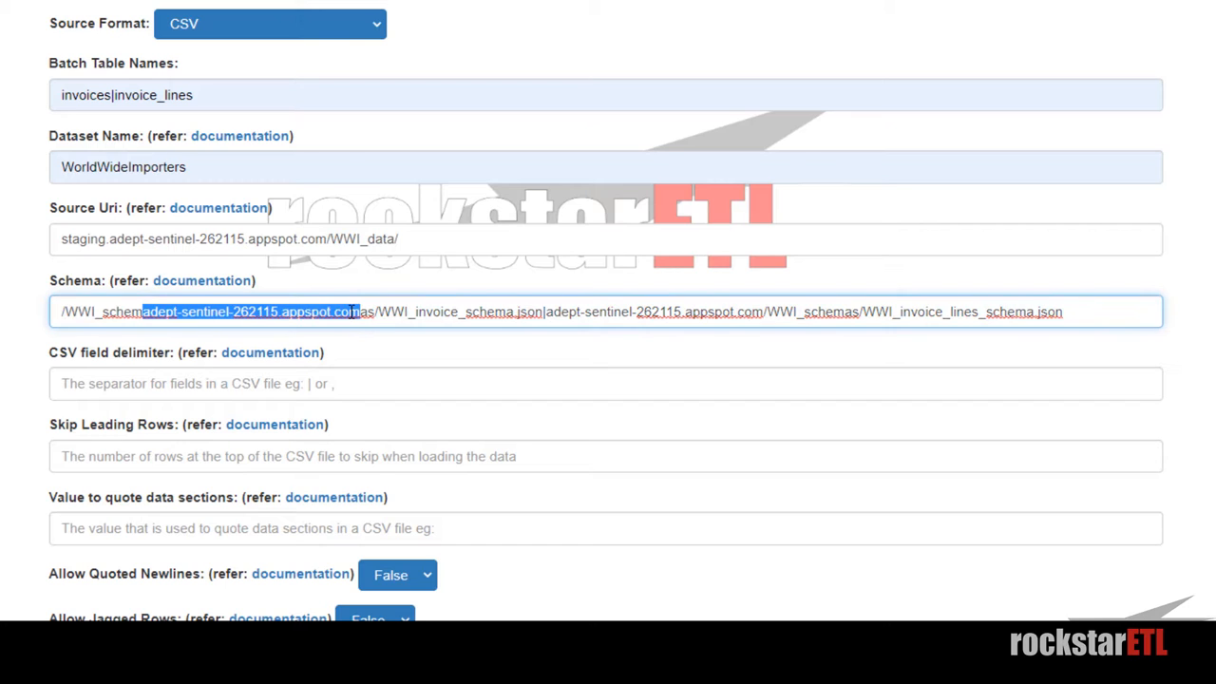
key(ctrl+z)
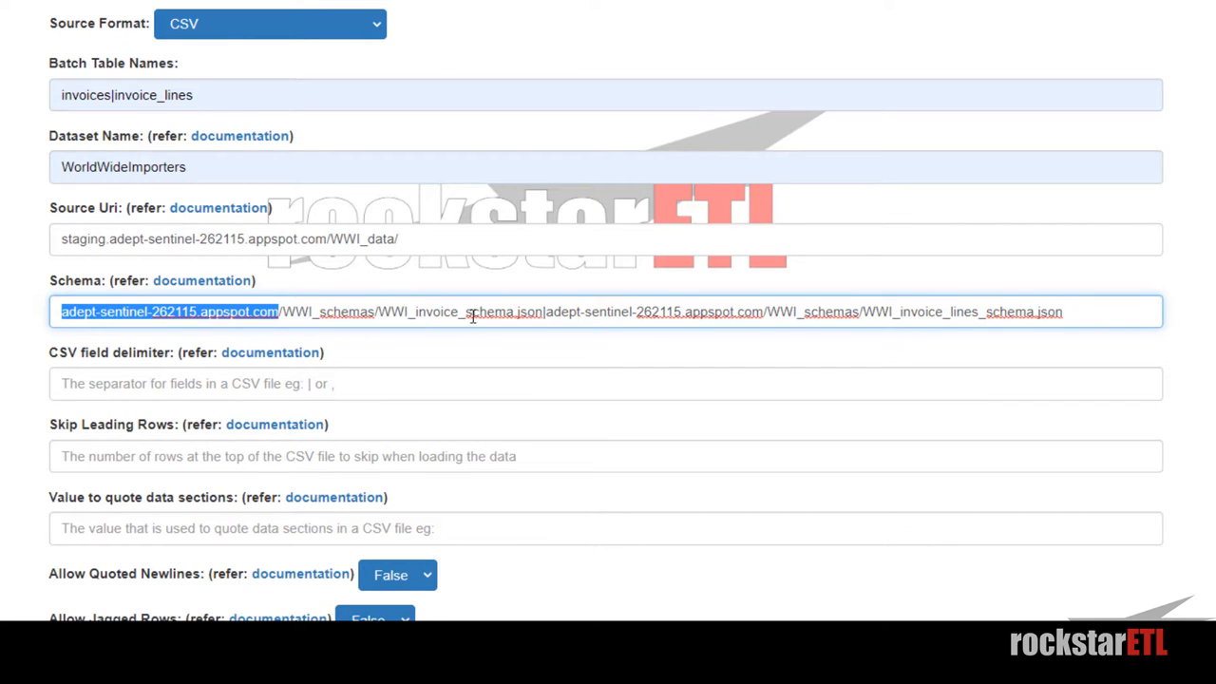
click(543, 313)
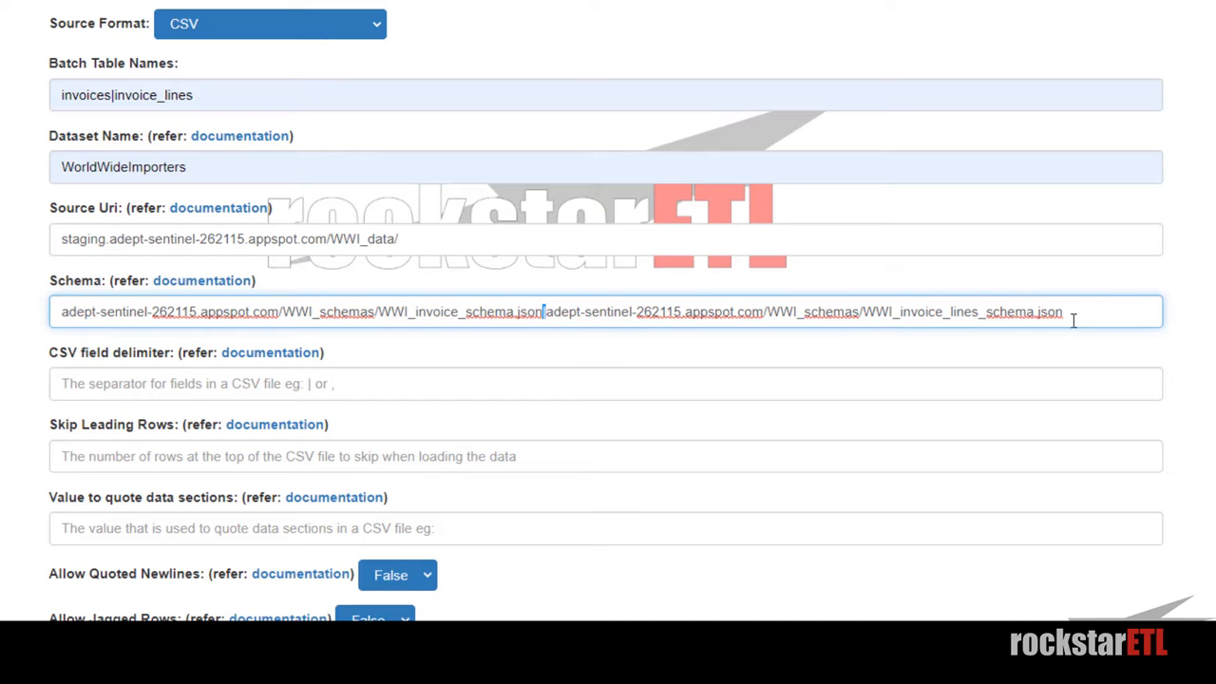
drag(1073, 321, 862, 314)
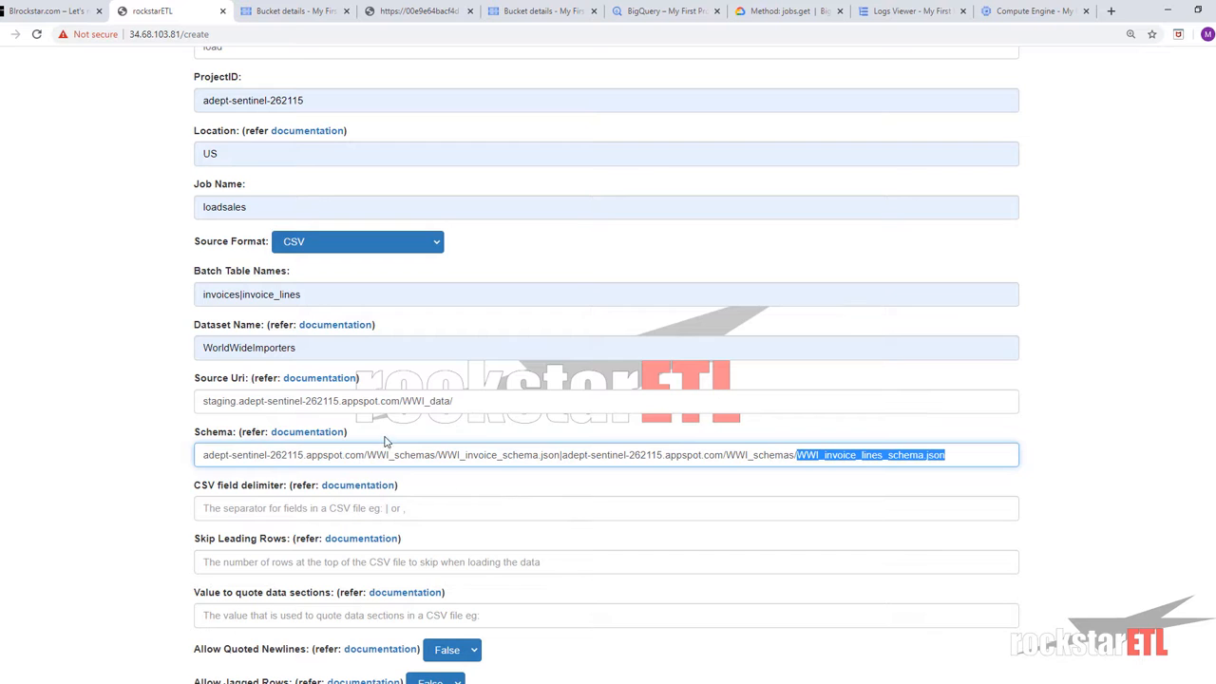
scroll(382, 380, up, 5)
scroll(312, 418, down, 3)
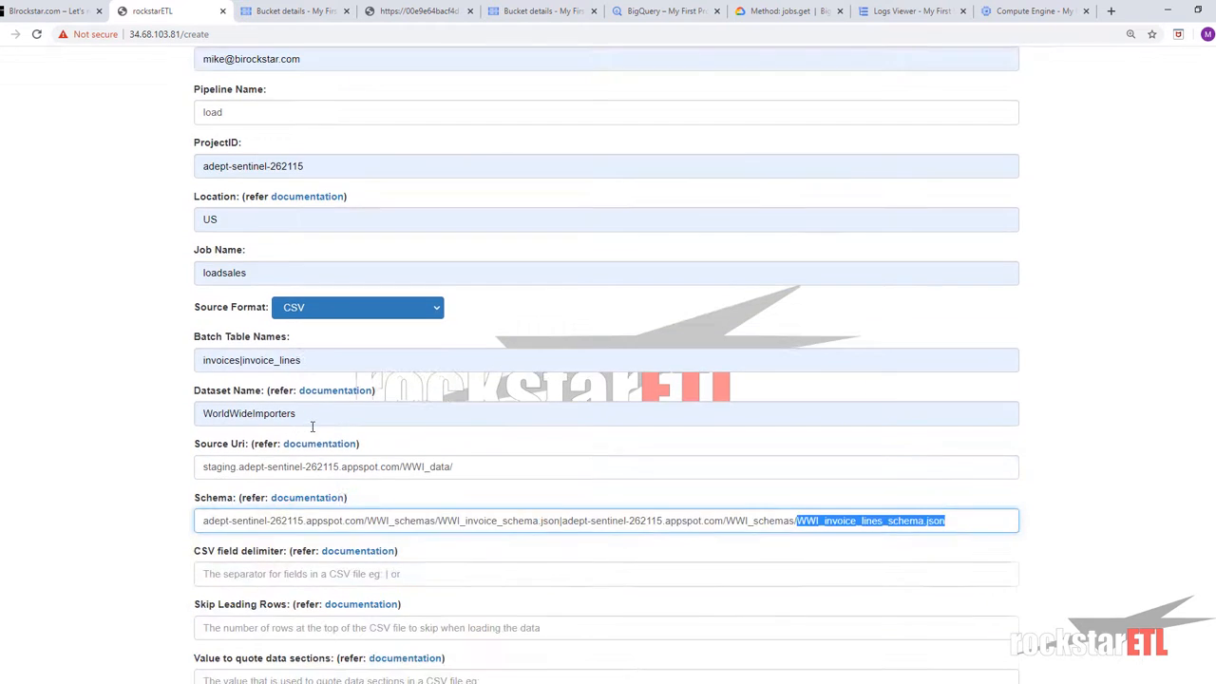
scroll(265, 364, down, 1)
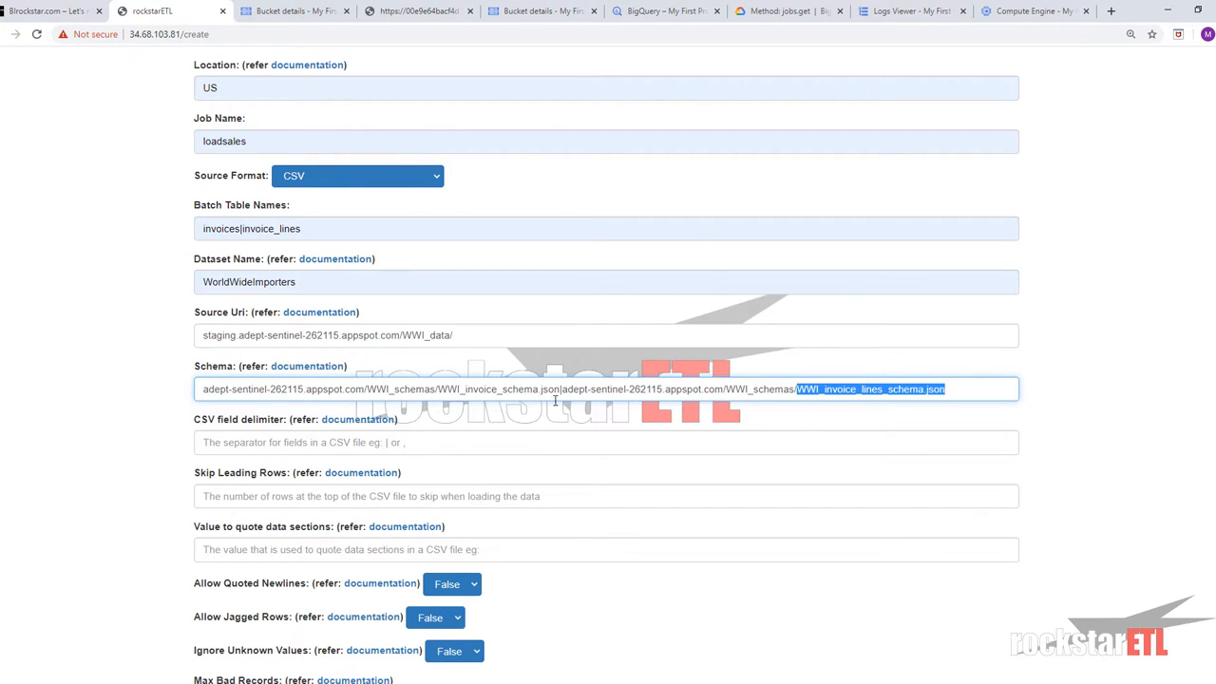
Step: Set the CSV field delimiter to |, Skip Leading Rows to 1 and Max Bad Records to 0
scroll(248, 414, down, 1)
click(247, 380)
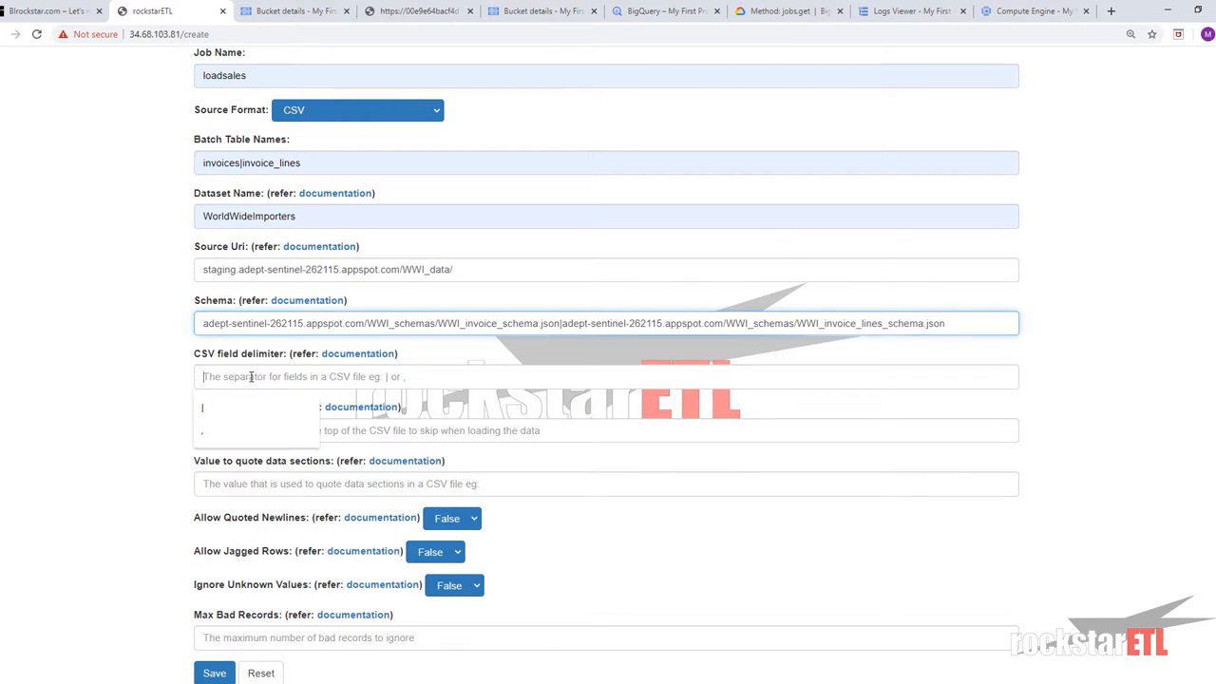
click(235, 396)
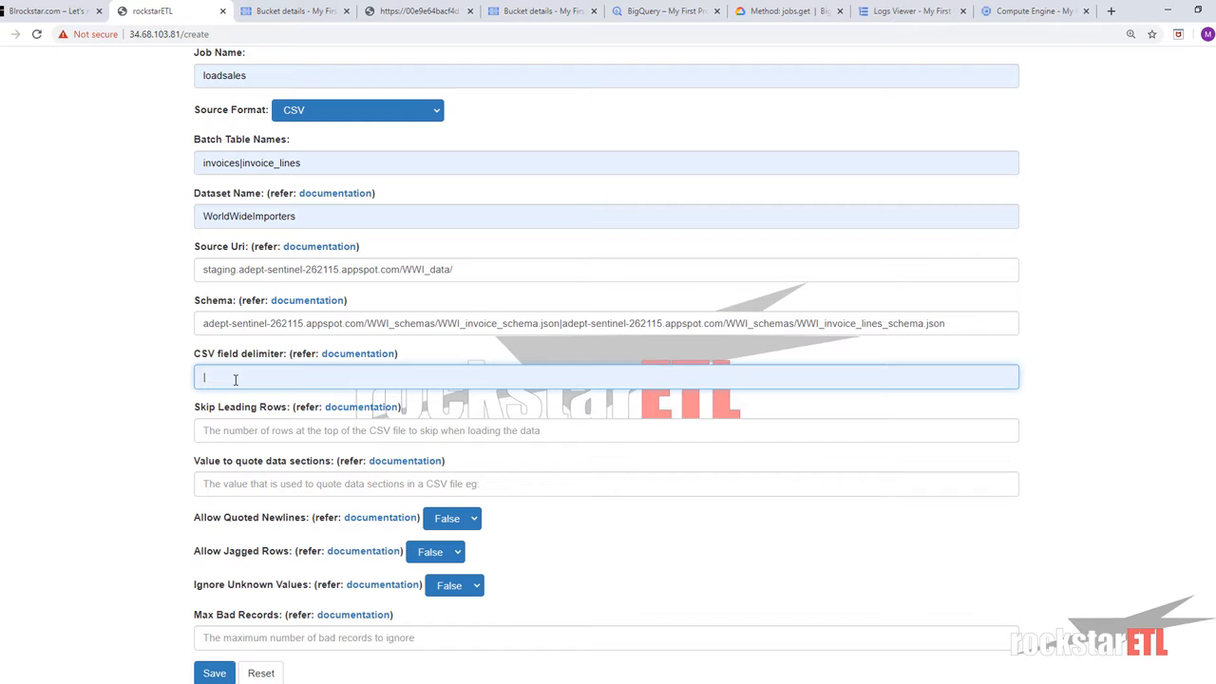
click(253, 430)
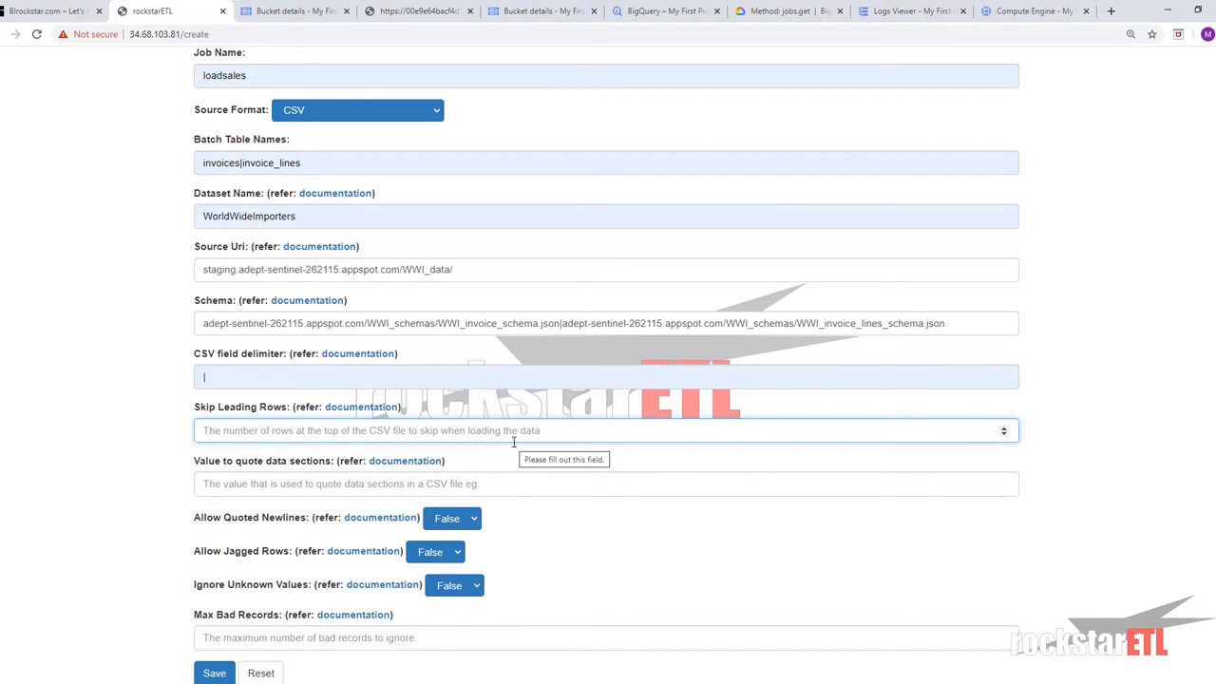
text(1)
scroll(380, 446, down, 1)
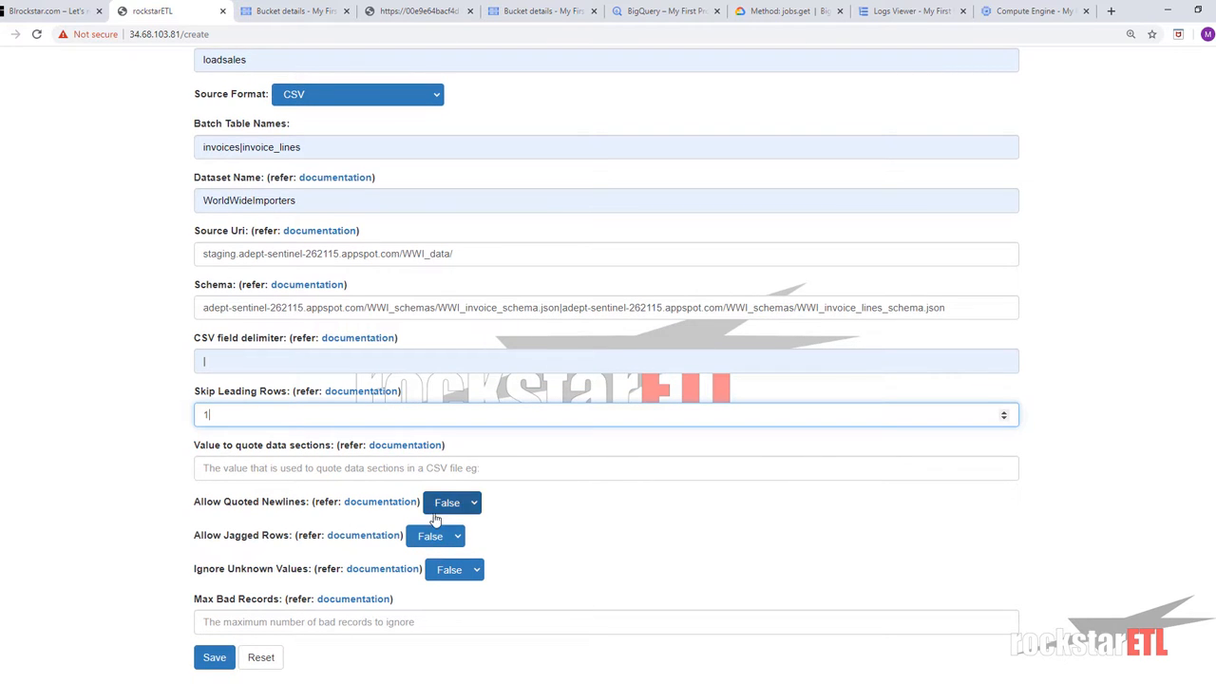
click(251, 622)
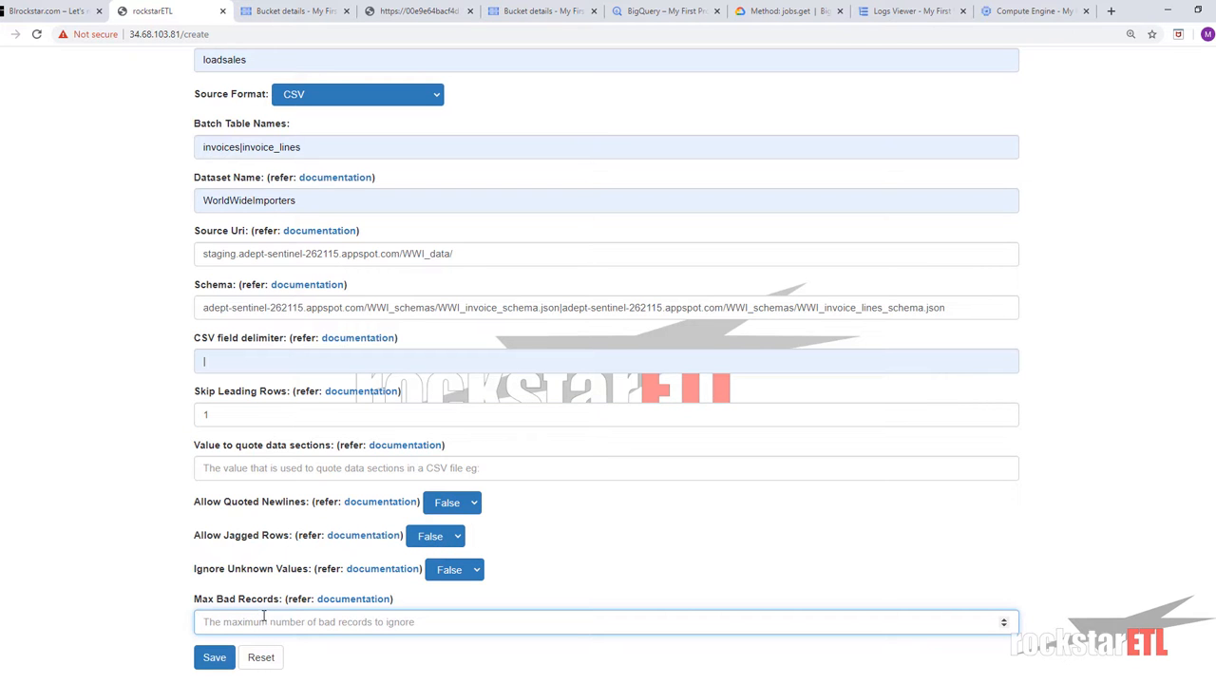
text(0)
Step: Set the job step's Run Time to 12:25 and its Number of Runs per day to 96
scroll(332, 465, up, 3)
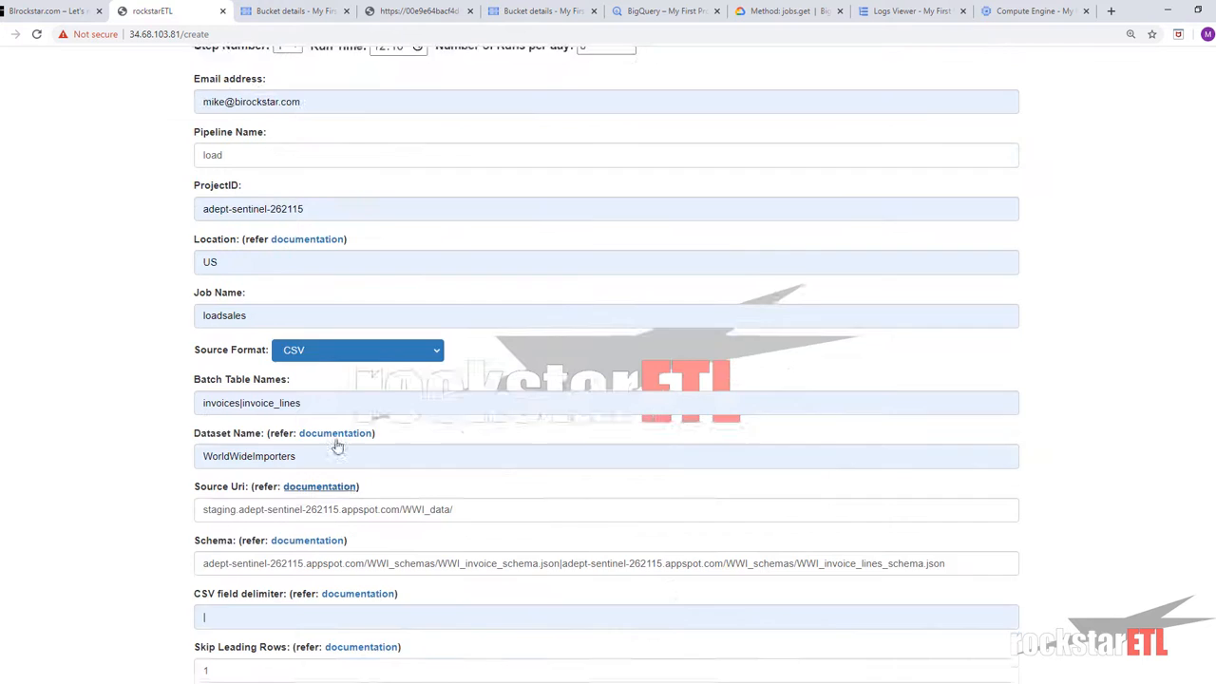
scroll(337, 447, up, 2)
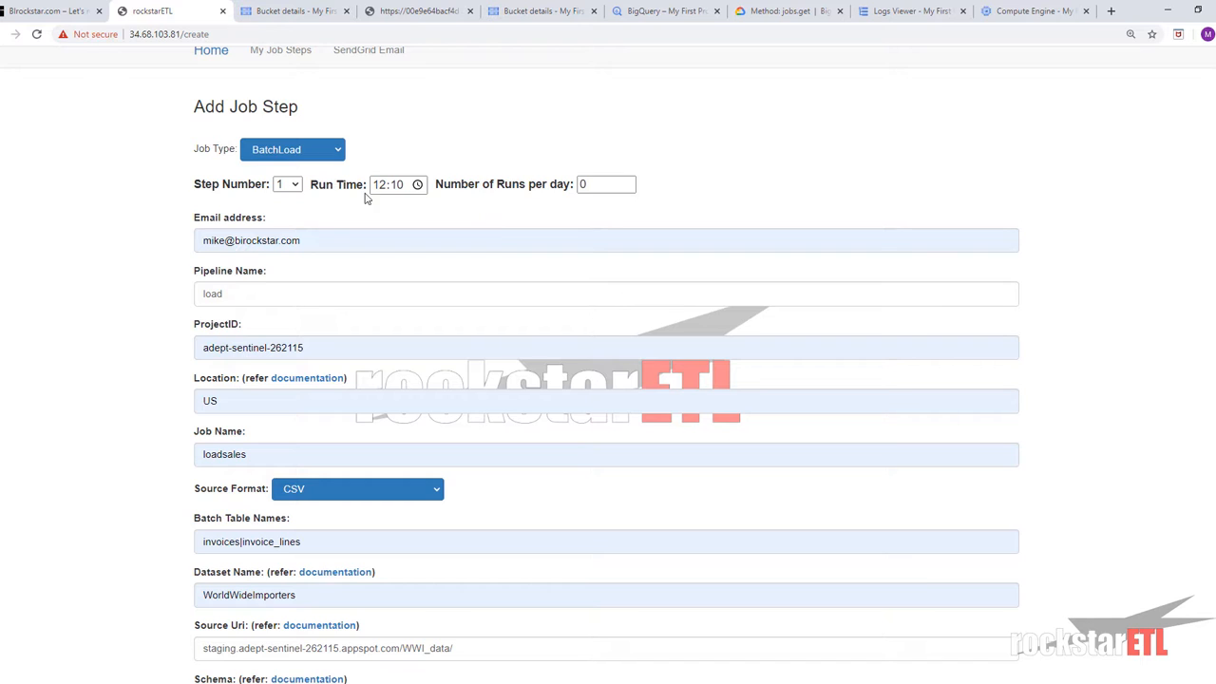
click(396, 185)
text(25)
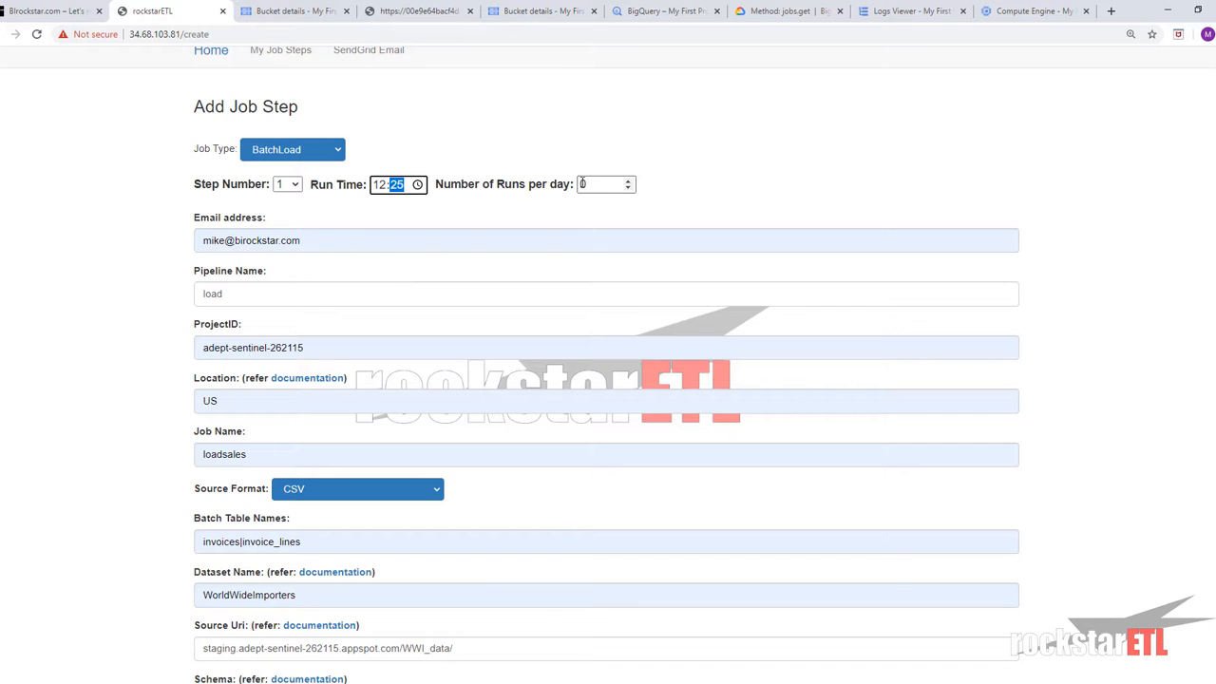
key(Tab)
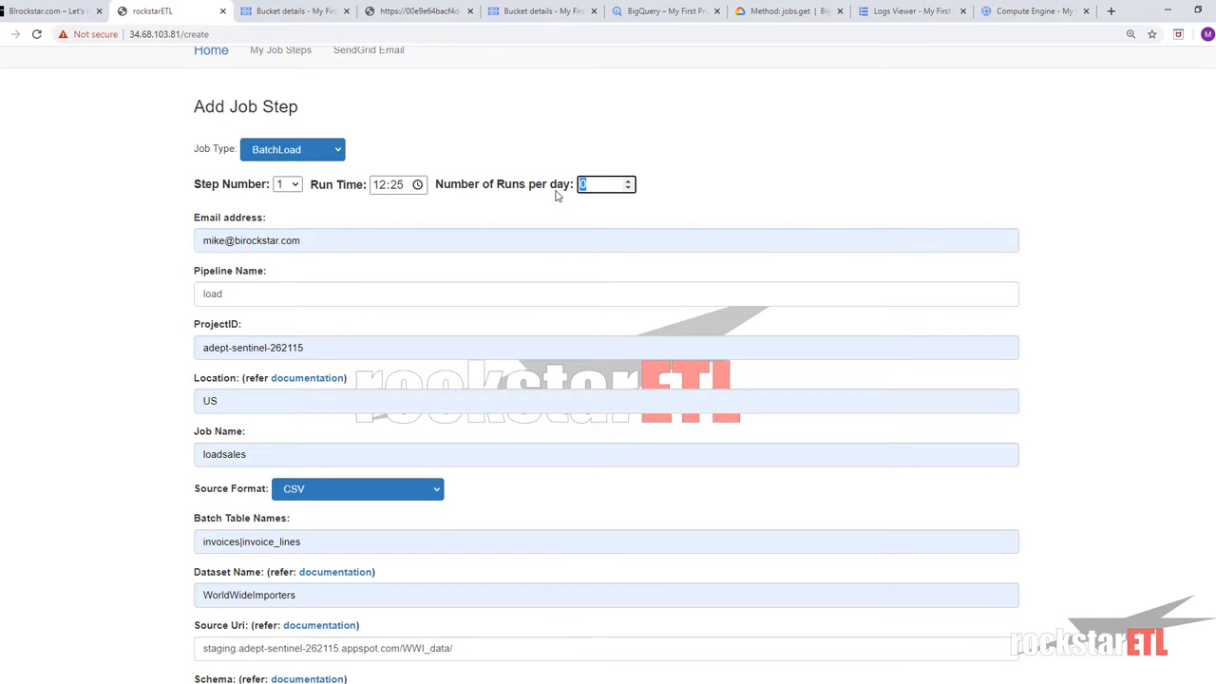
click(605, 184)
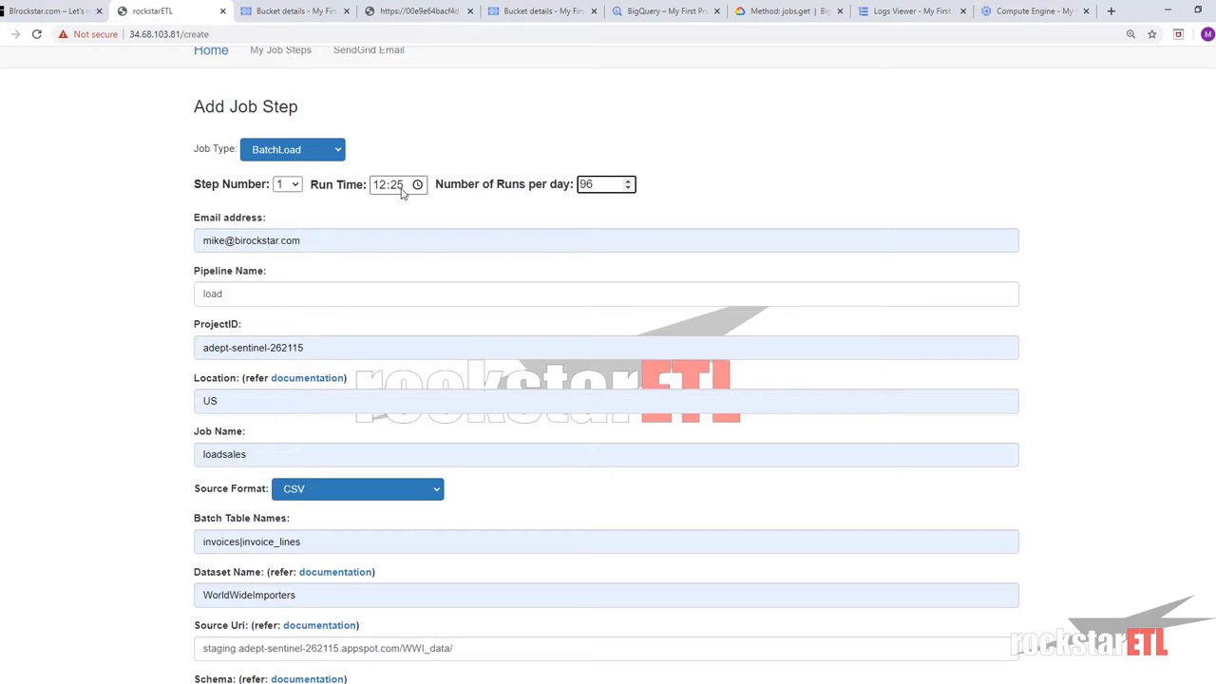
Step: Save the loadsales BatchLoad job step
scroll(380, 328, down, 4)
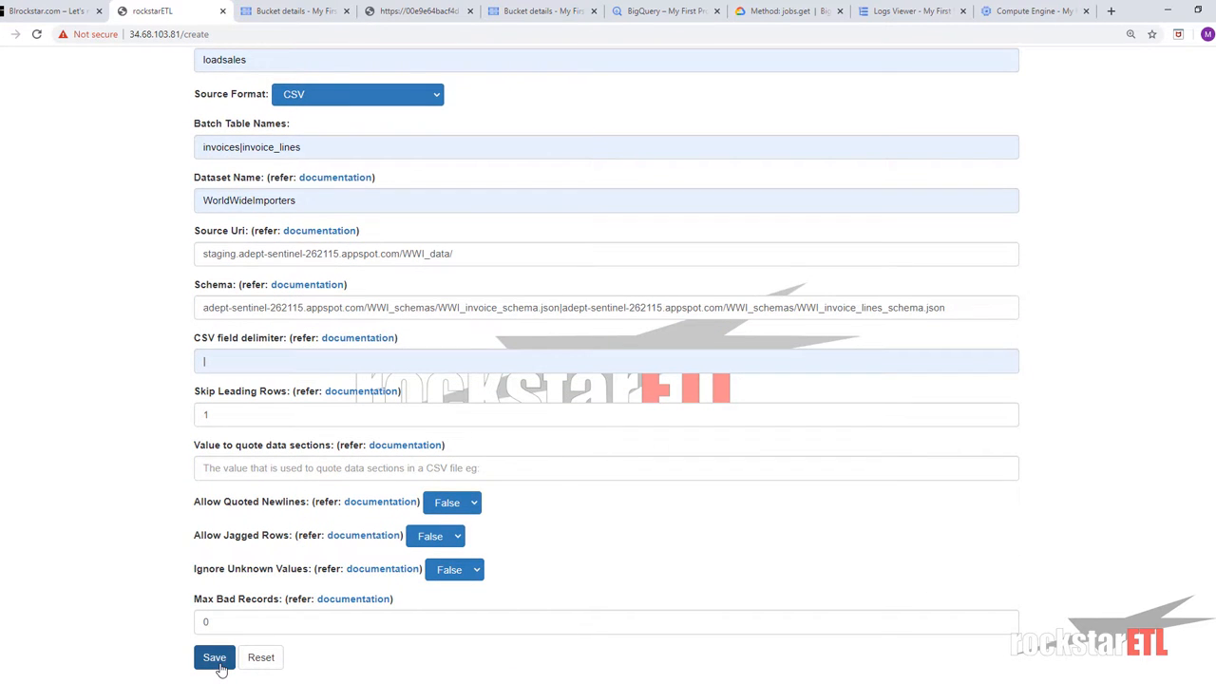
click(220, 667)
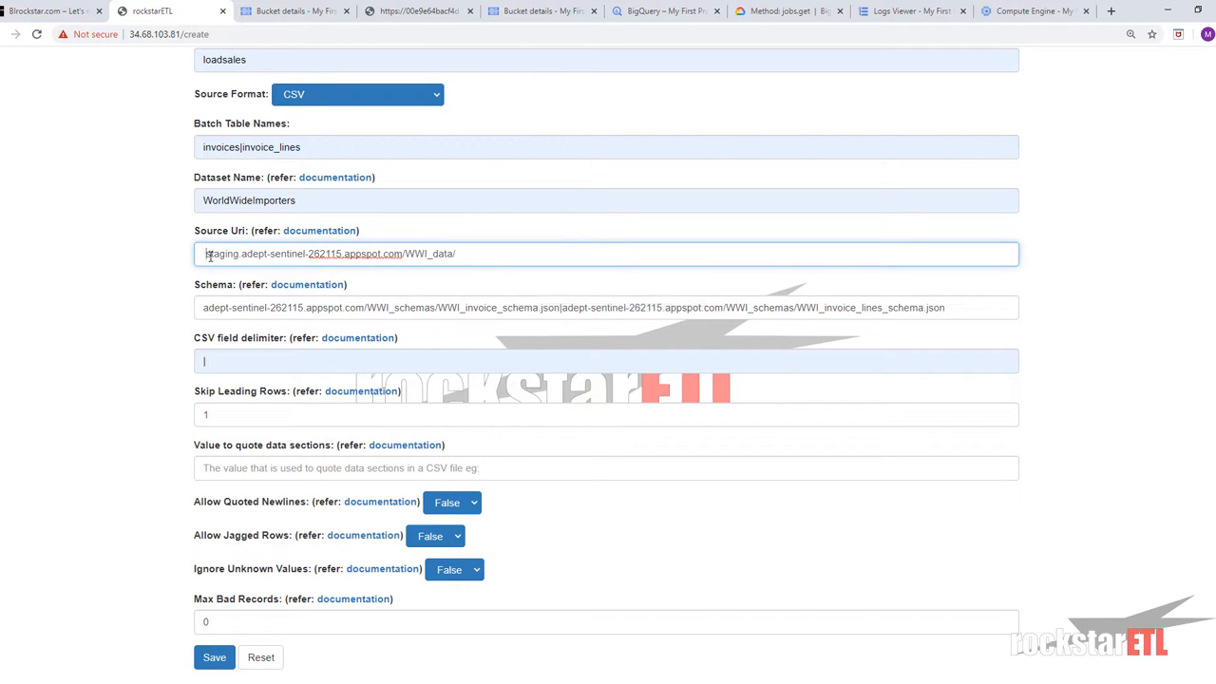
click(213, 660)
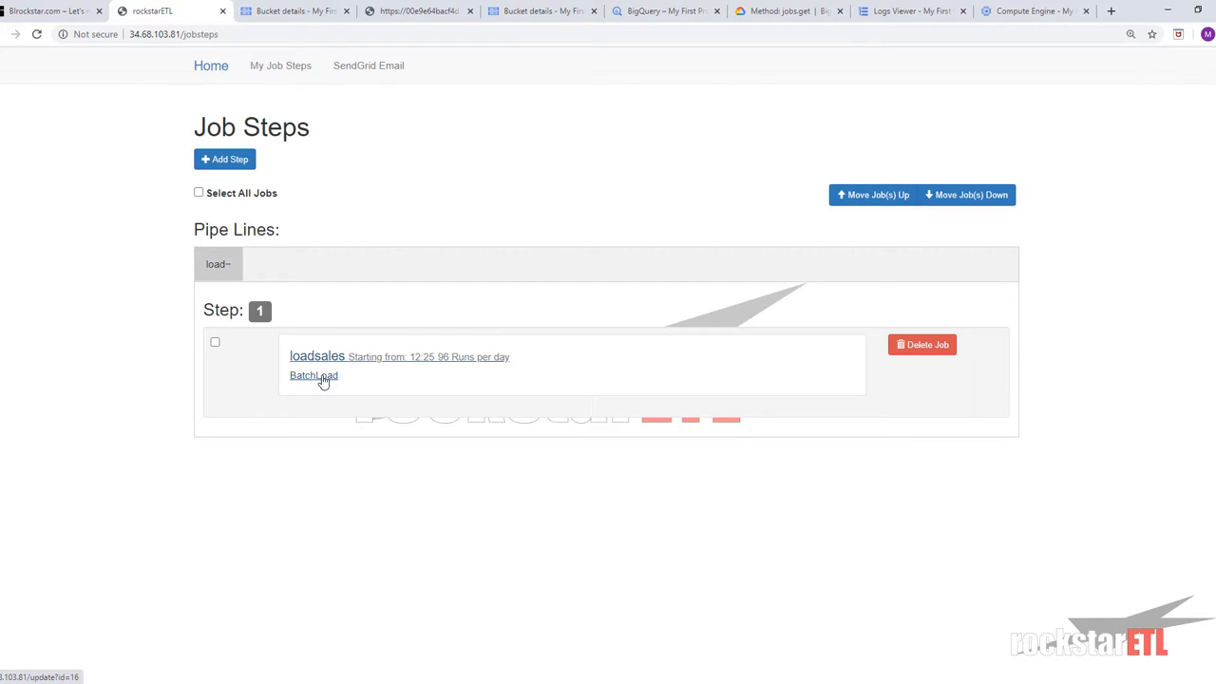
Step: Check the saved loadsales job in the load pipeline by opening its edit page, and return to My Job Steps
click(223, 275)
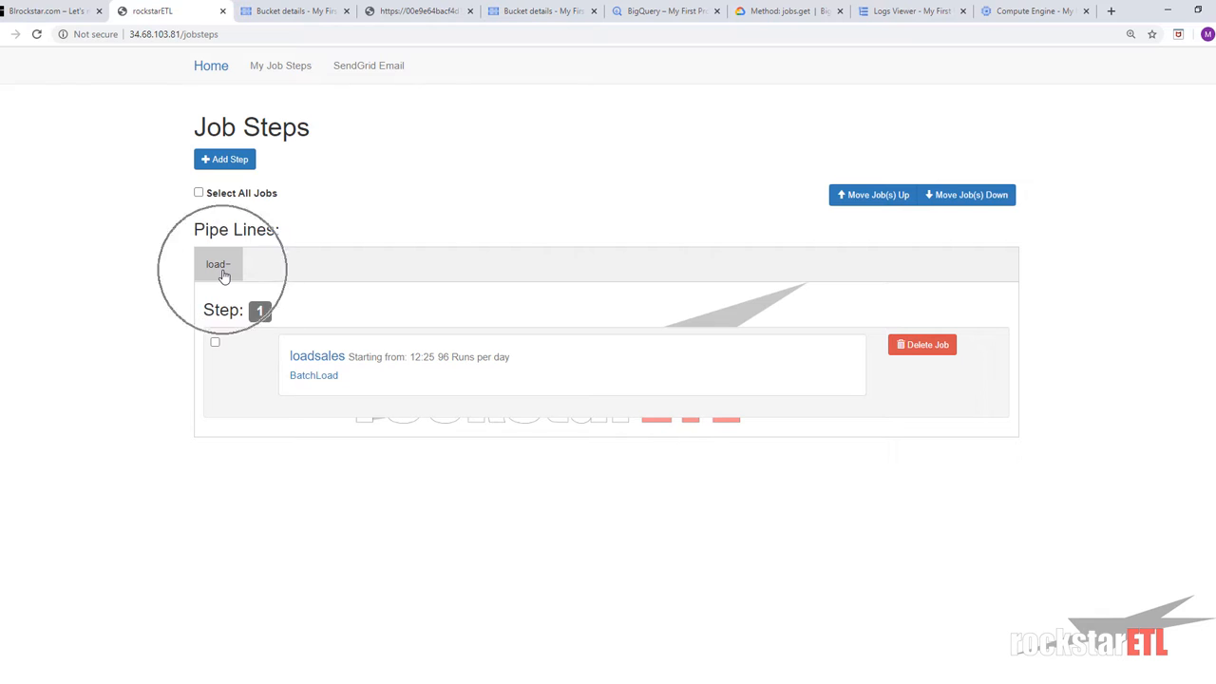
click(321, 359)
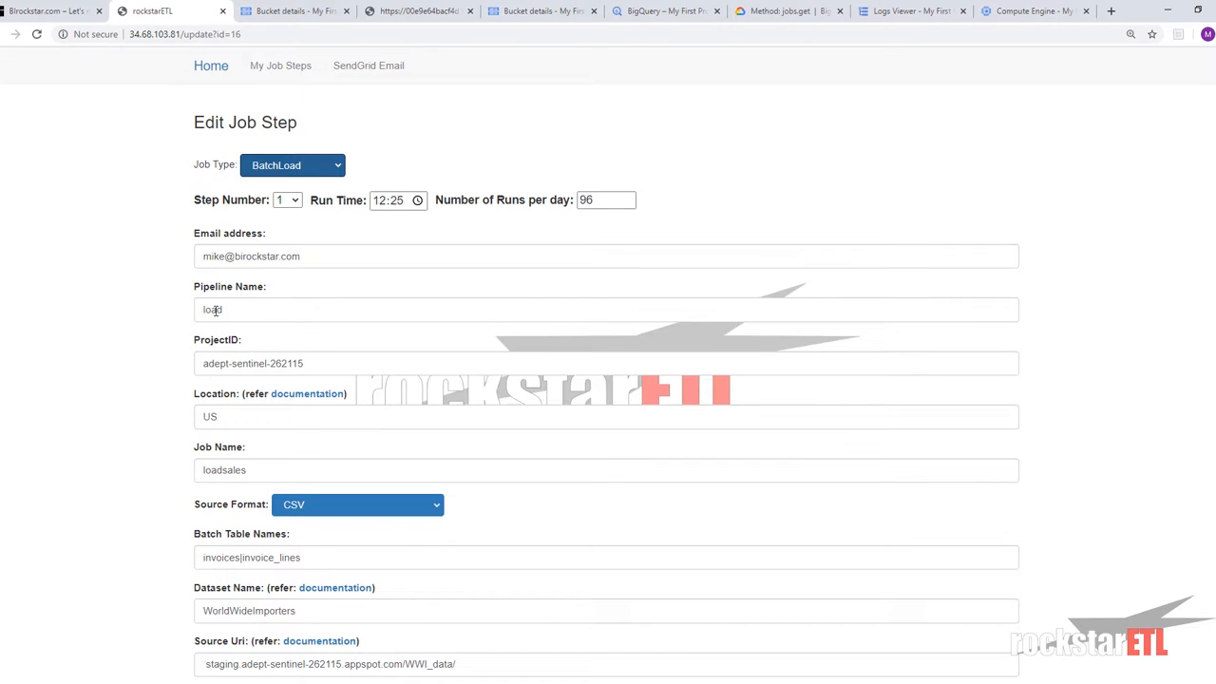
click(274, 65)
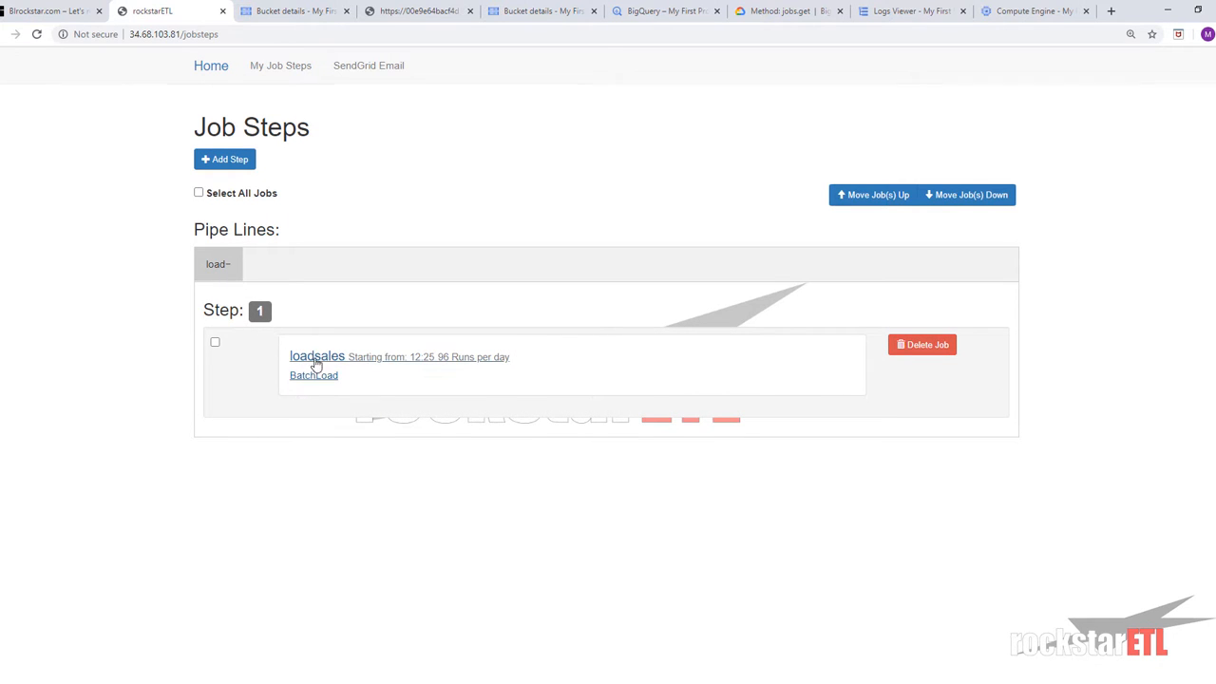
Step: Review the loadsales job in the load pipeline, view its deletion confirmation page, and return to the job steps without deleting it
scroll(316, 365, down, 2)
scroll(317, 365, up, 2)
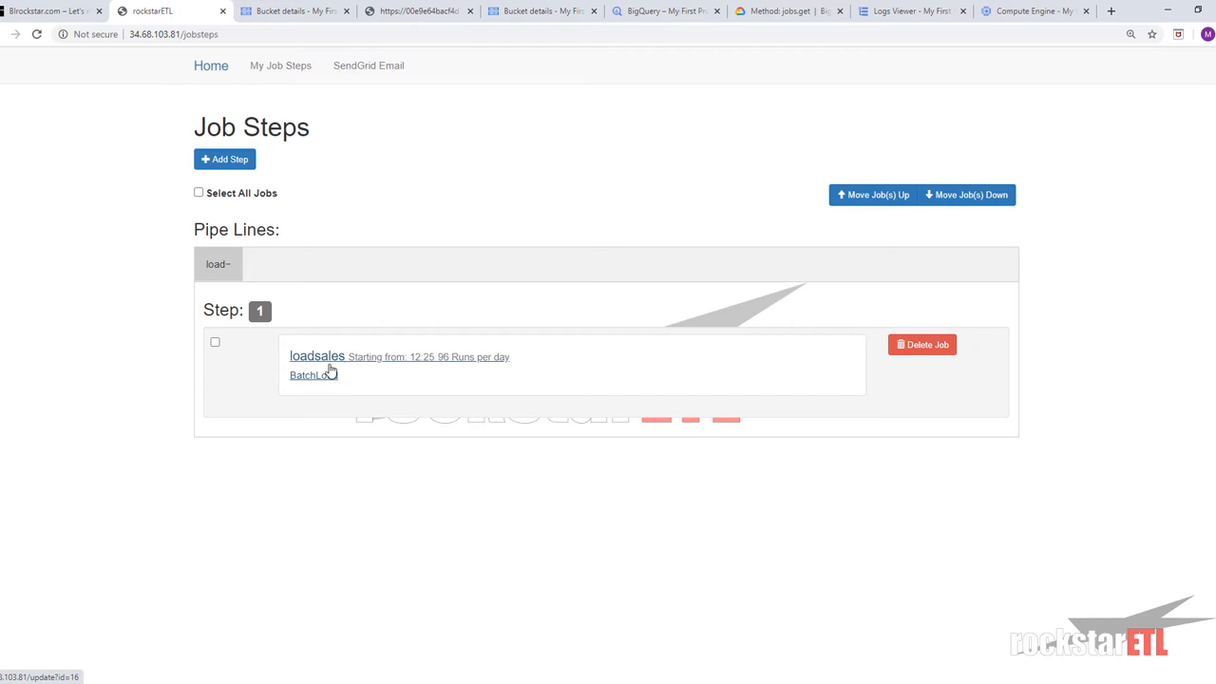
click(329, 369)
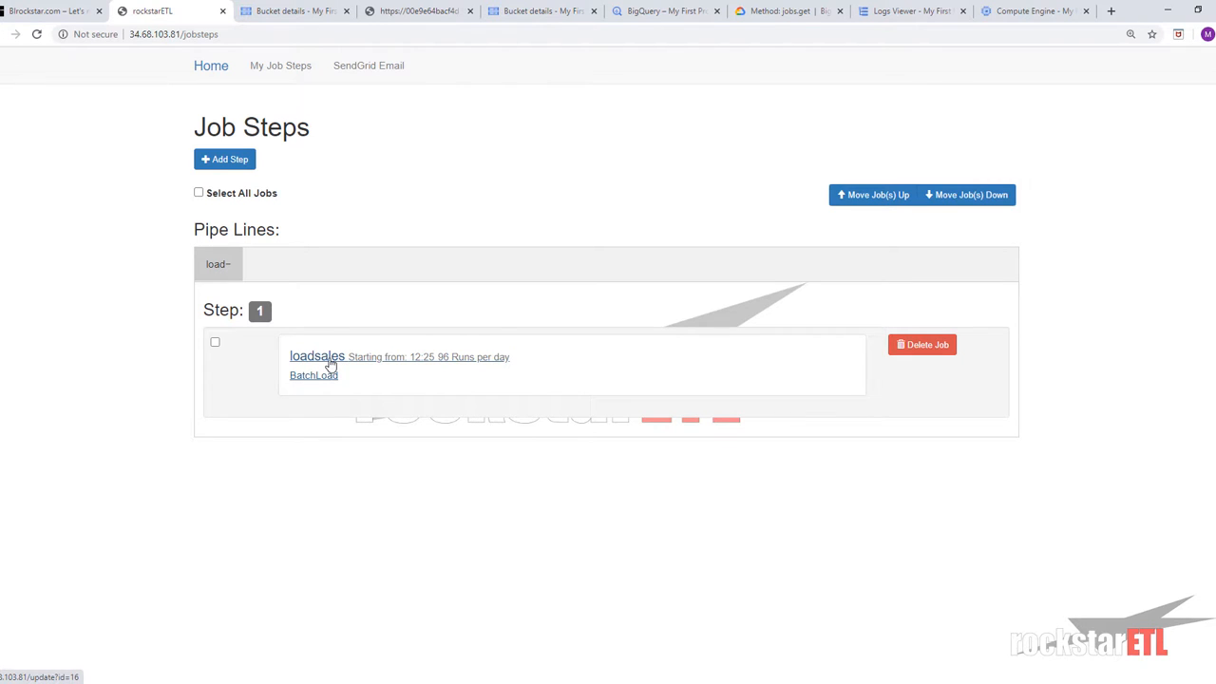
click(910, 352)
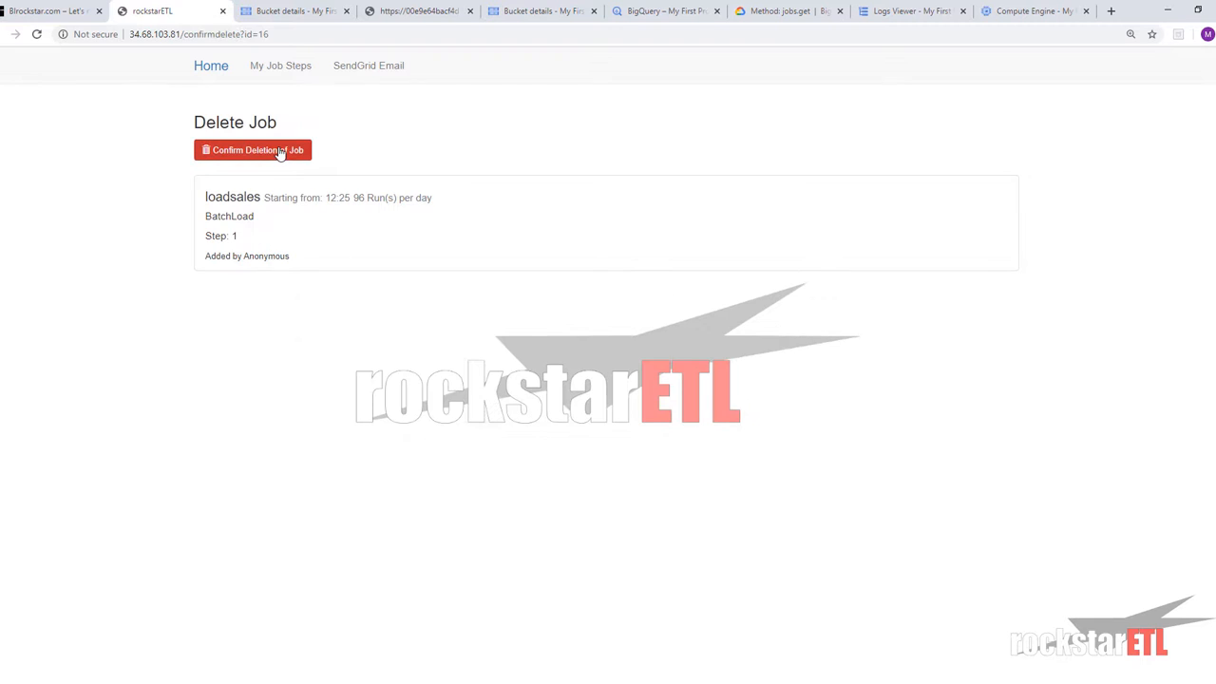
click(279, 151)
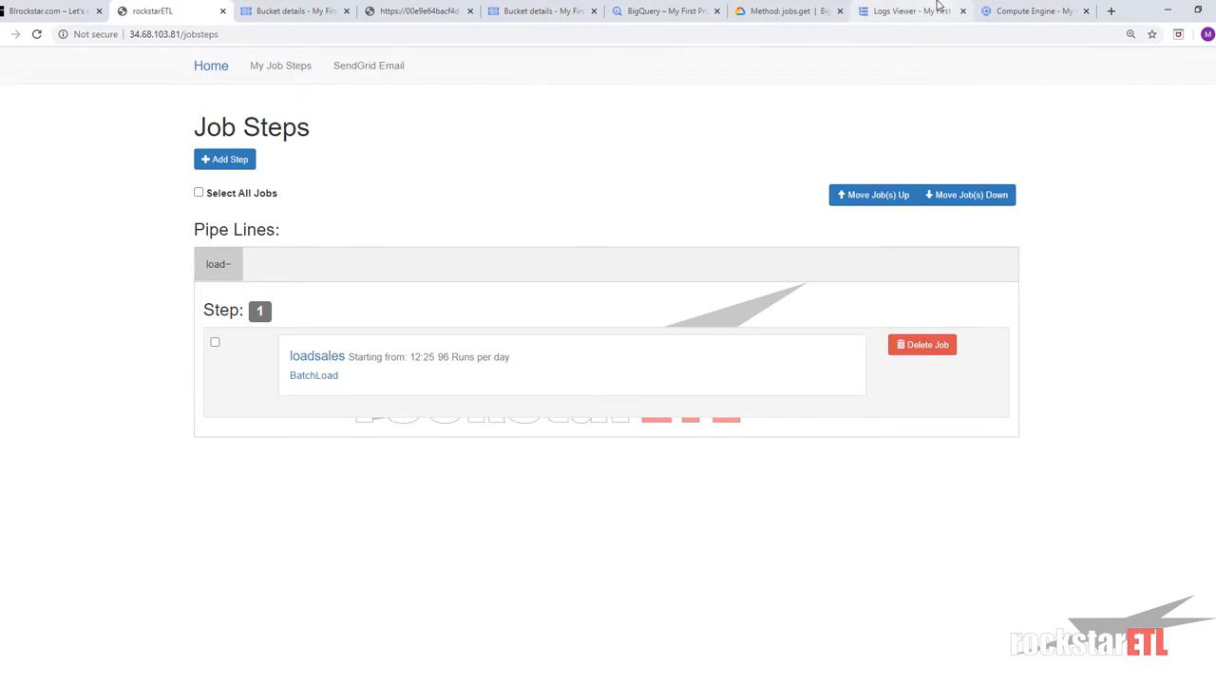
Step: Place the Logs Viewer page beside rockstarETL in the browser and bring up the current log entries for tomcat-2-vm
drag(937, 7, 299, 11)
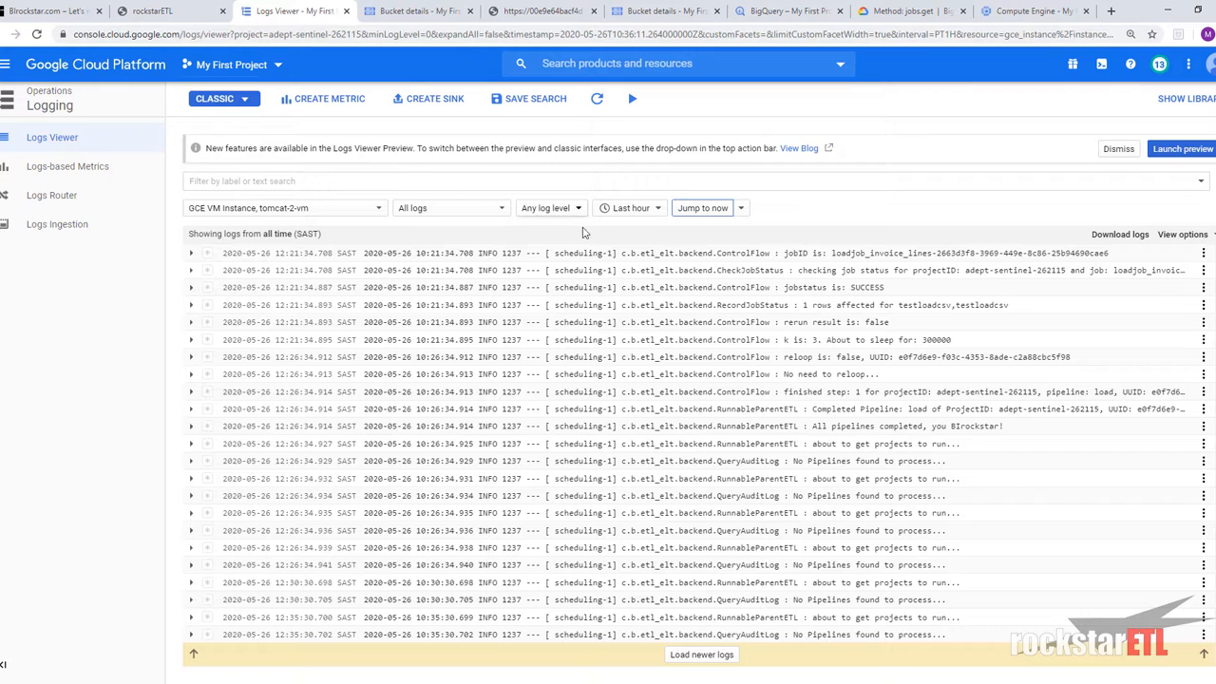
click(704, 214)
click(155, 8)
click(272, 8)
click(57, 108)
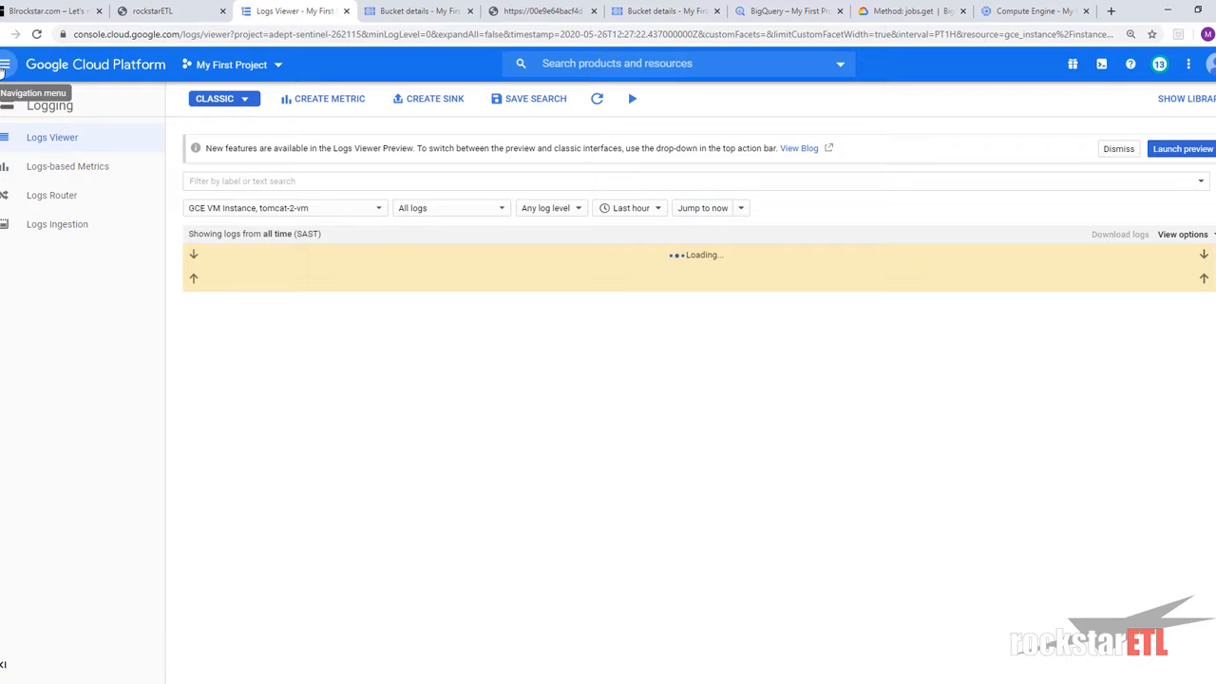
Step: Locate Logs Viewer under Logging among the Google Cloud services, close the service list, and check for newer tomcat-2-vm log entries
click(4, 66)
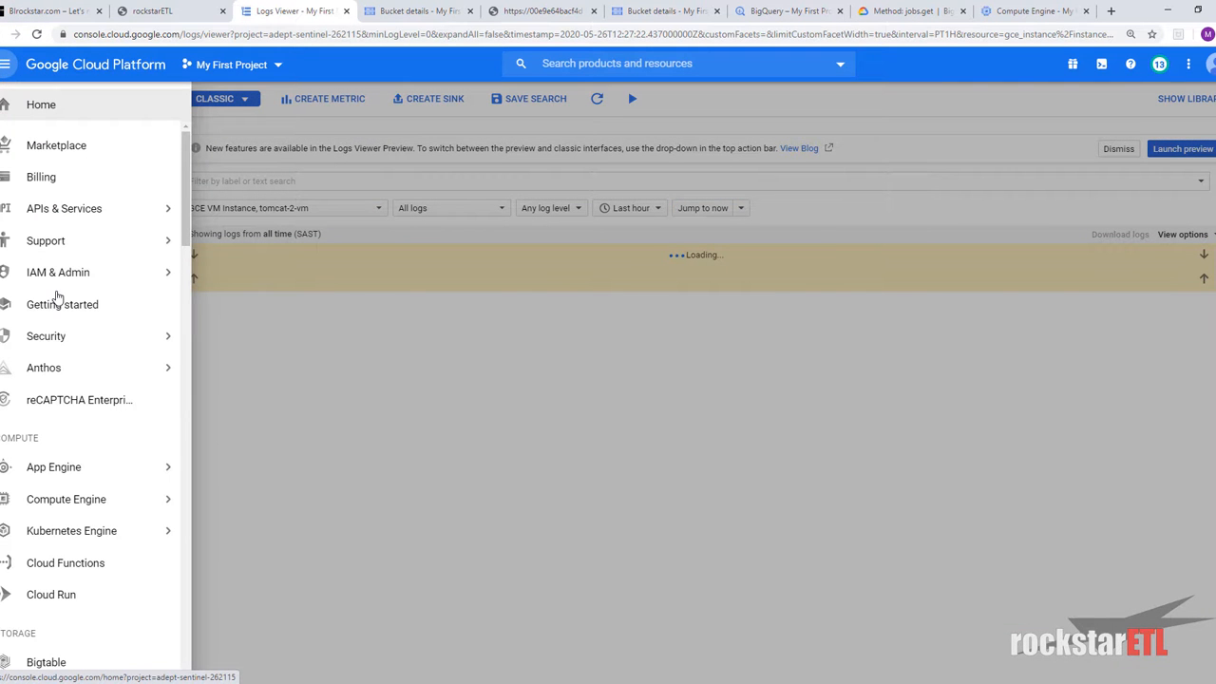
scroll(80, 454, down, 5)
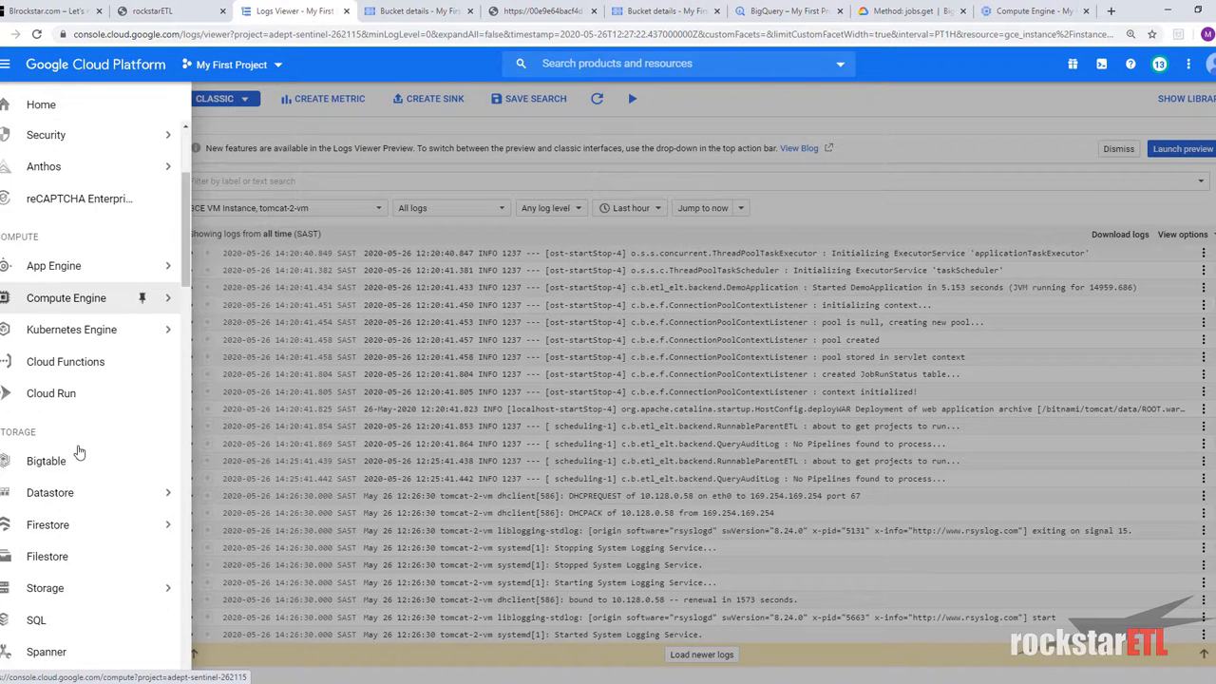
scroll(79, 452, down, 4)
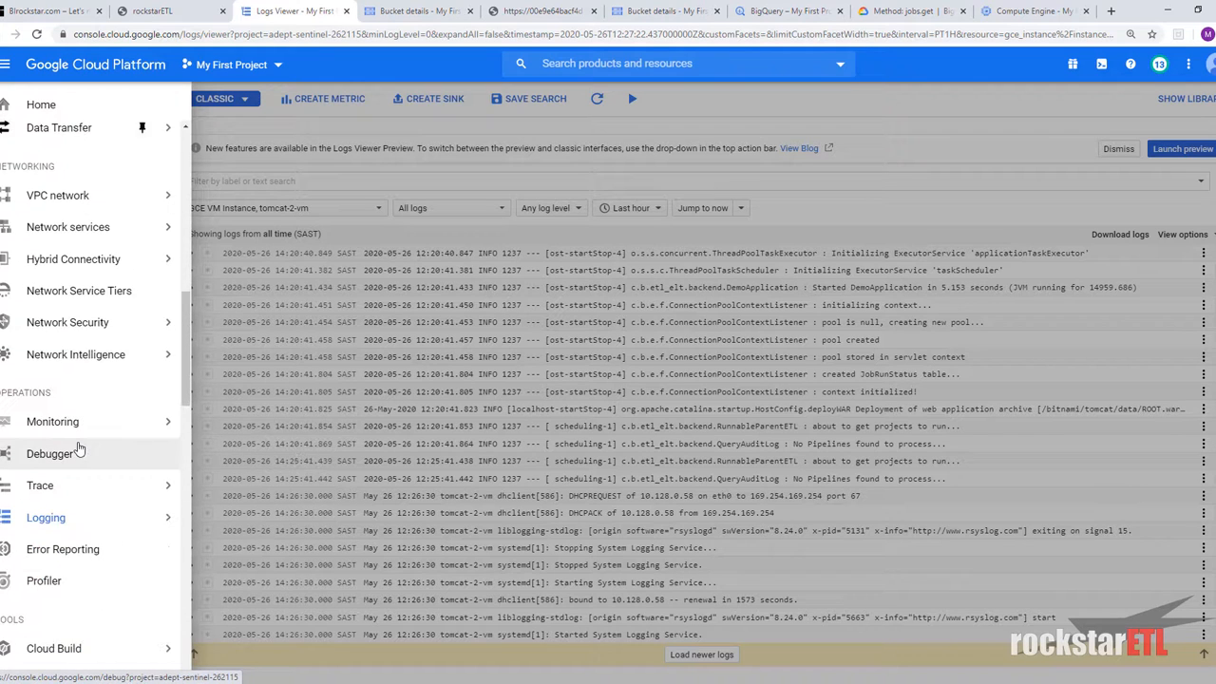
scroll(80, 452, down, 3)
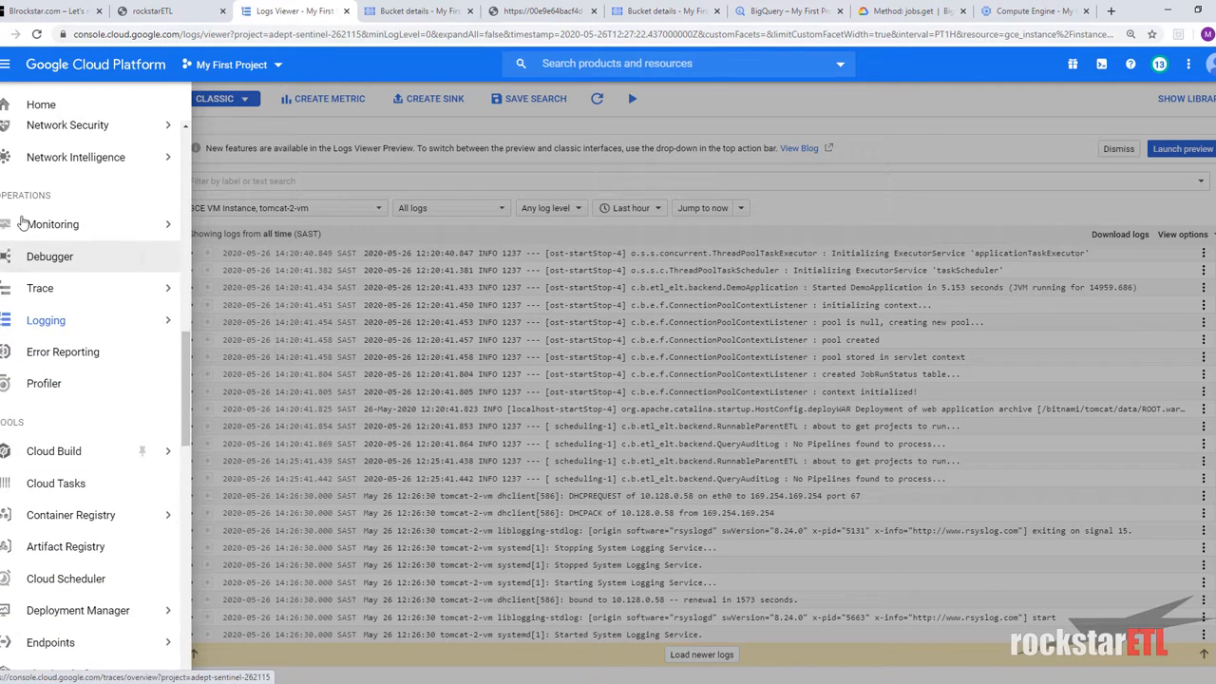
mouse_move(42, 332)
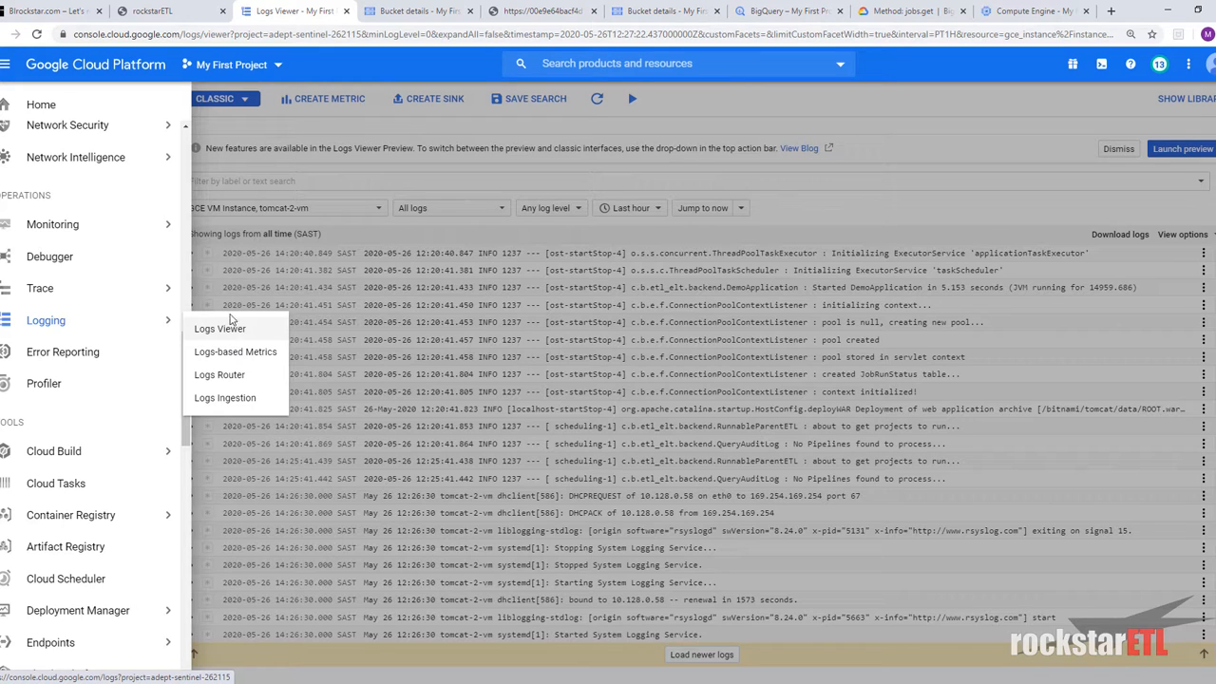
mouse_move(167, 159)
click(249, 175)
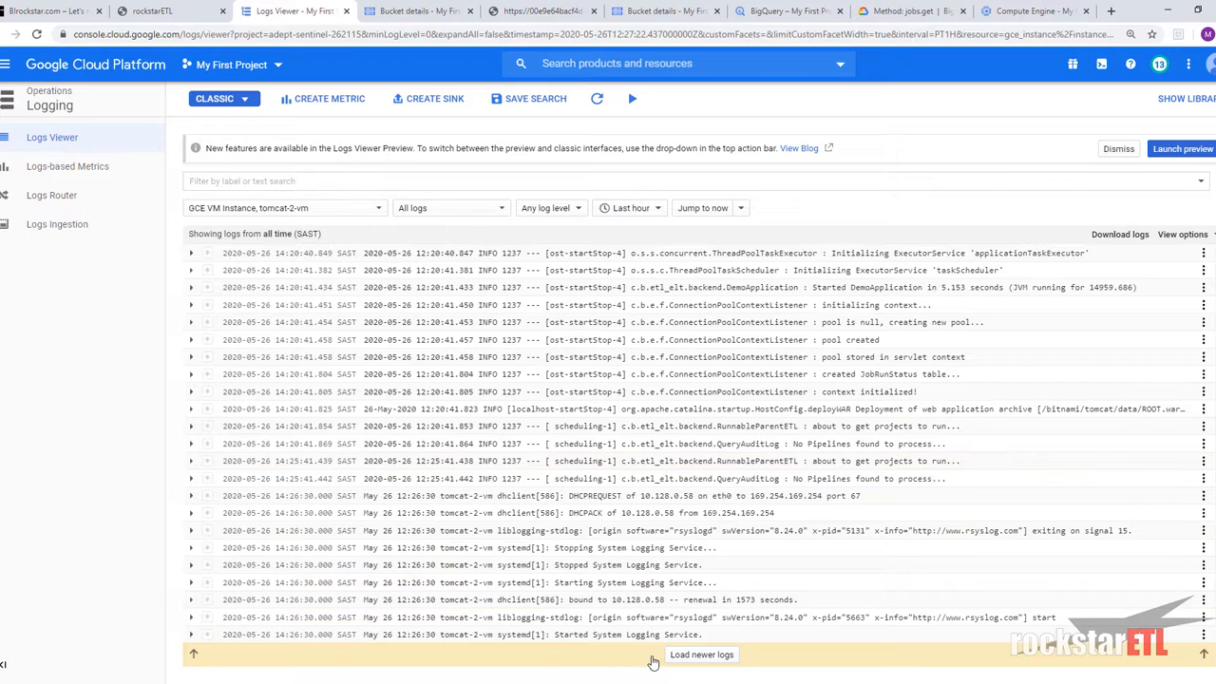
click(656, 652)
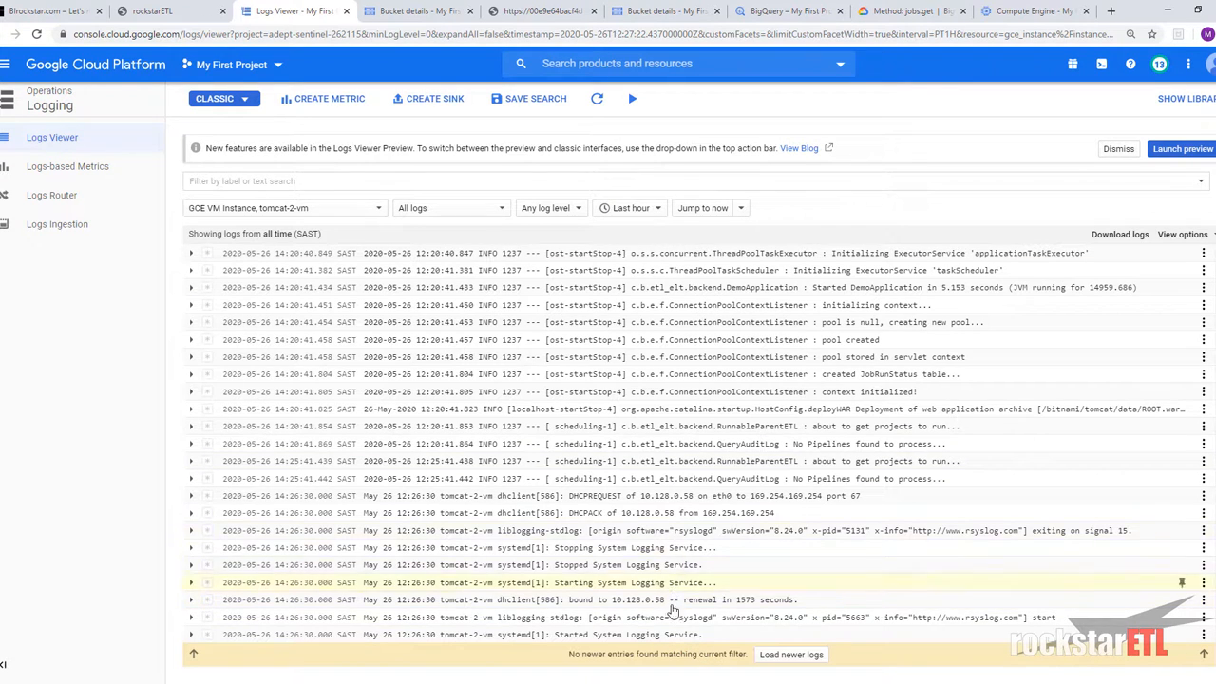
click(774, 654)
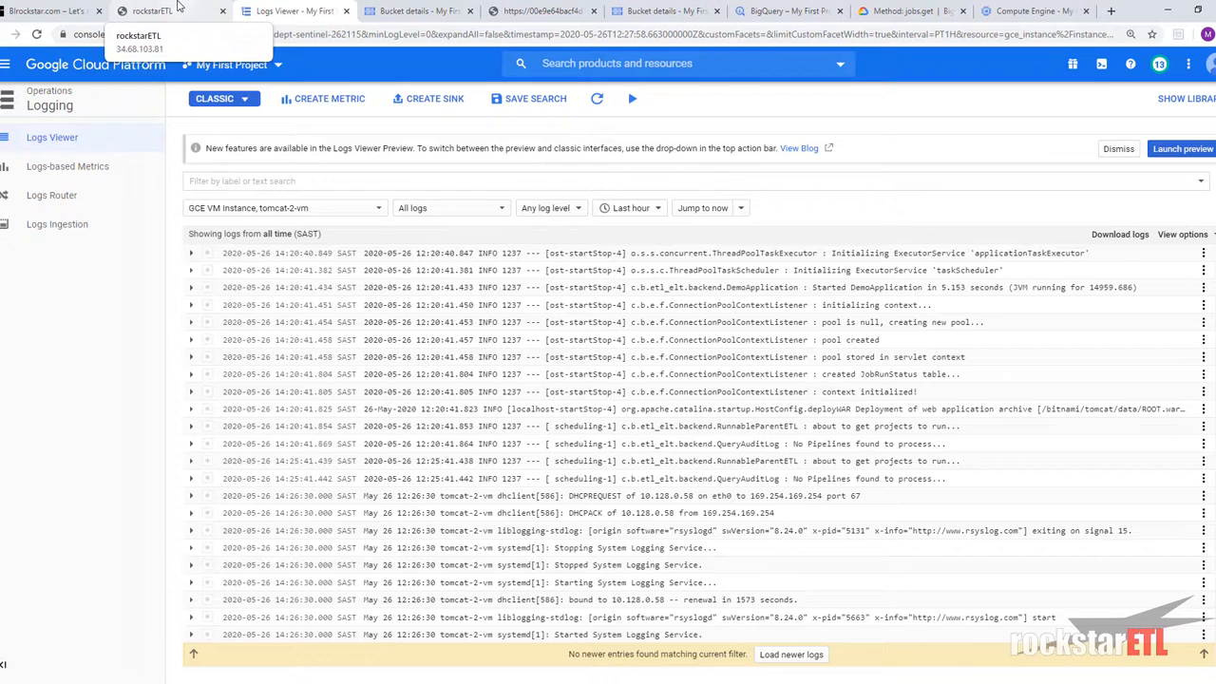
Step: Switch back to rockstarETL, set the loadsales job step's Run Time to 12:30, and save it
click(178, 8)
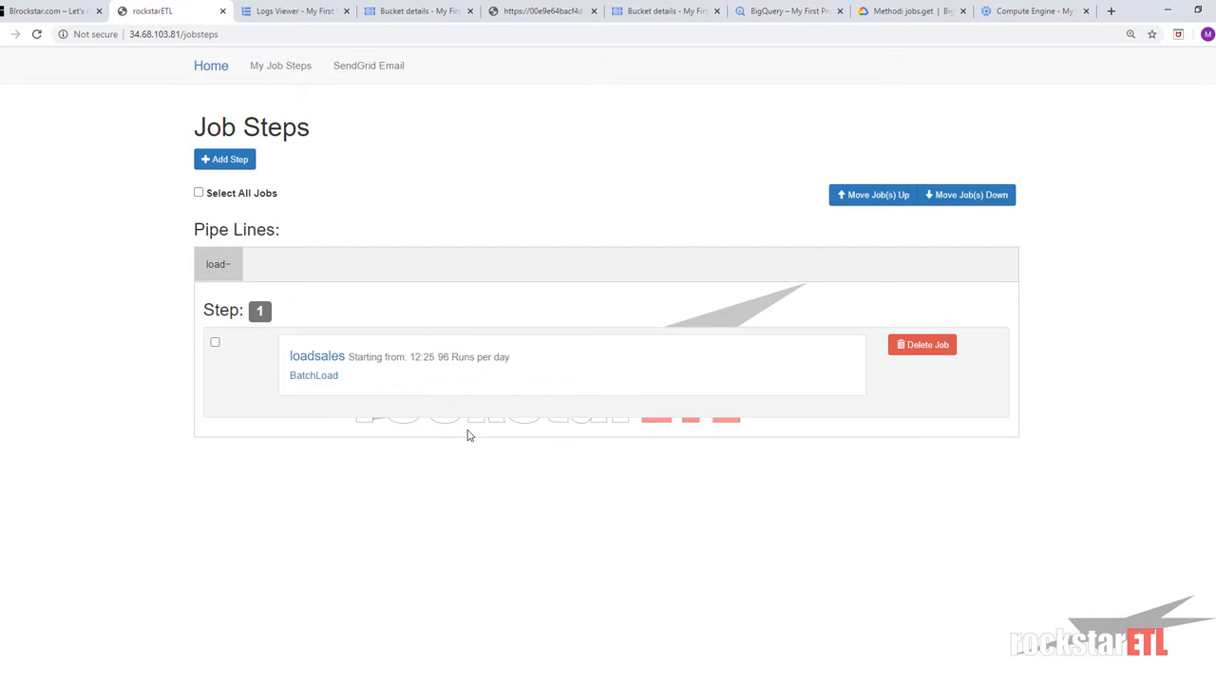
scroll(361, 401, down, 2)
scroll(362, 400, up, 2)
click(379, 373)
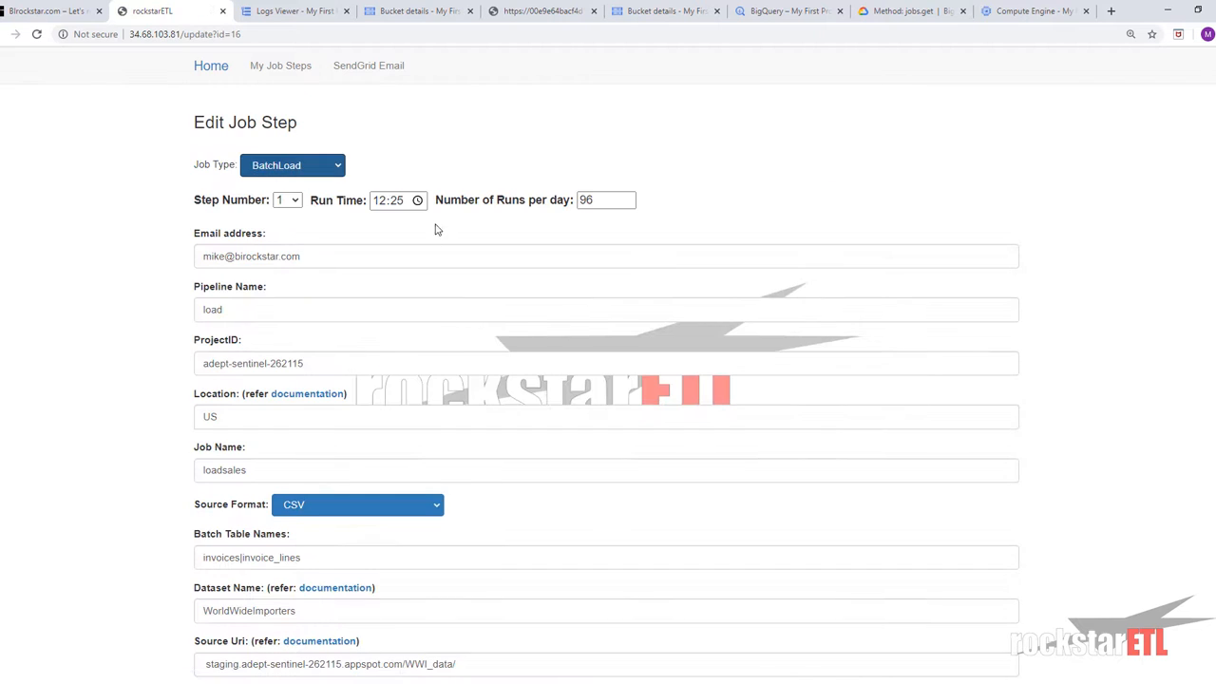
click(396, 200)
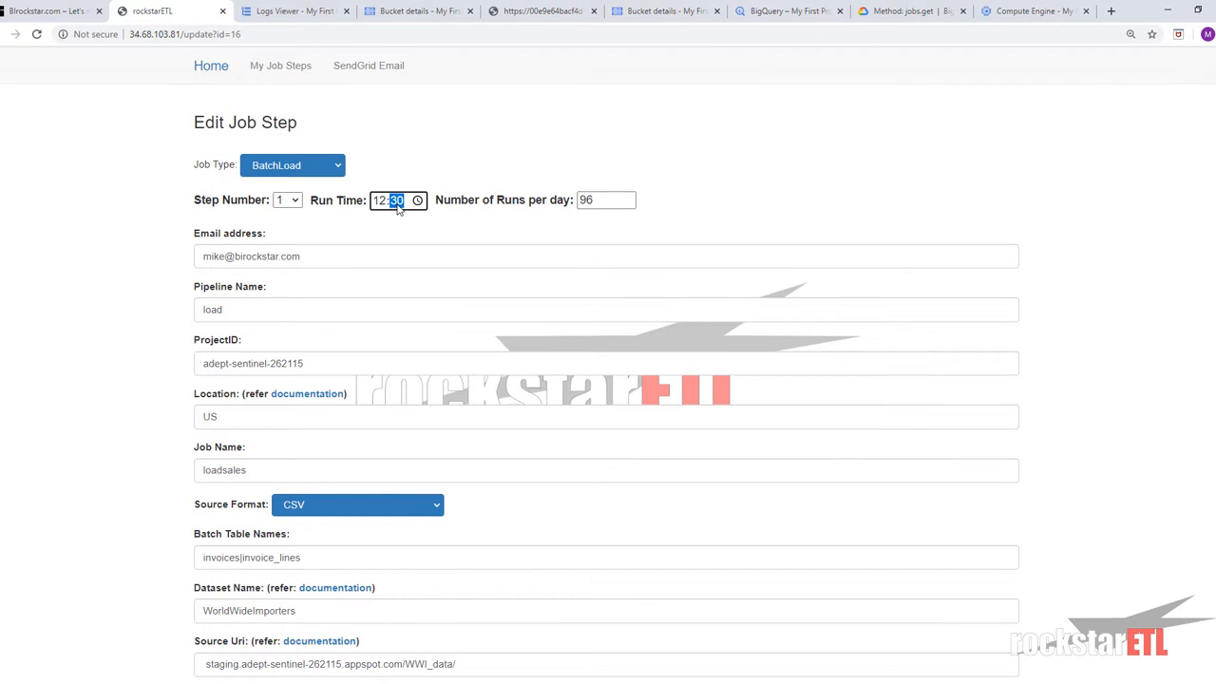
click(397, 205)
scroll(397, 209, down, 5)
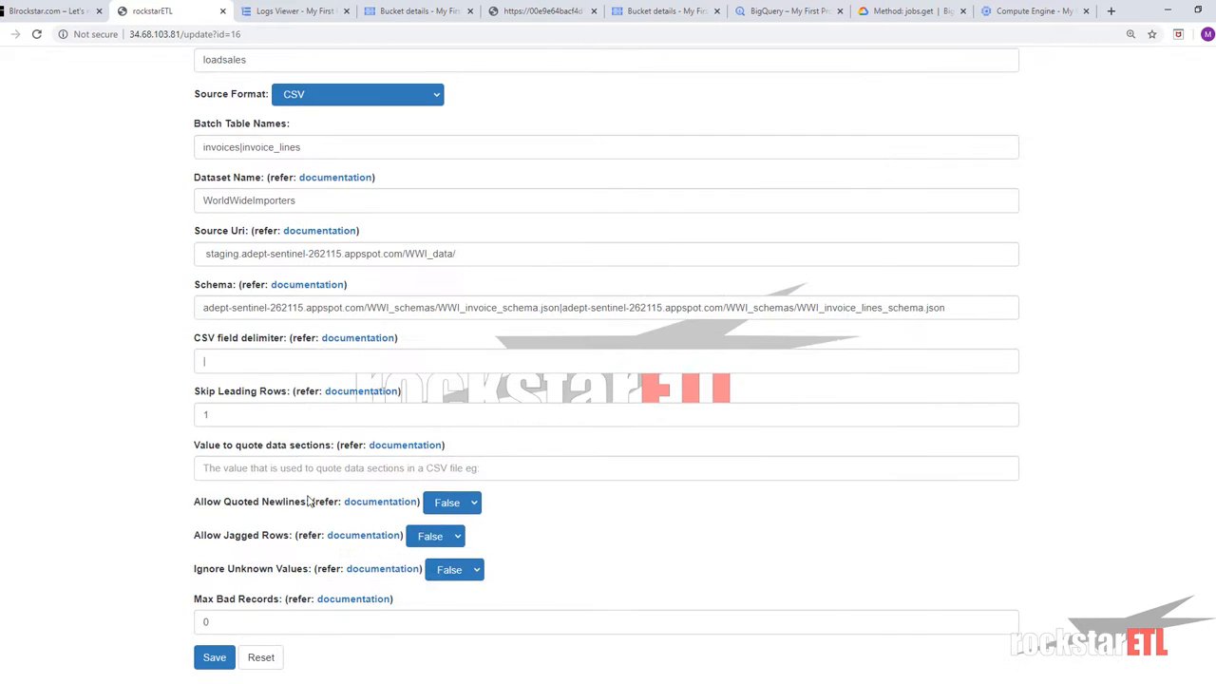
click(215, 657)
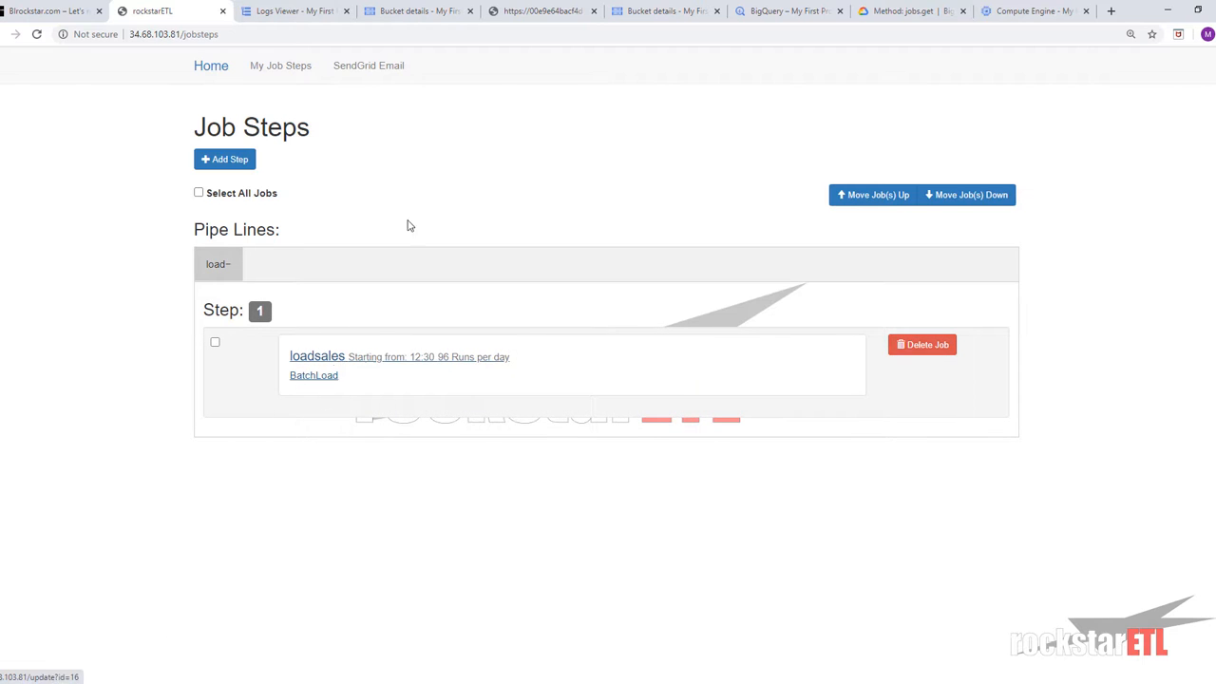
Step: Close the web page between the two bucket pages, check the WorldWideImporters dataset in BigQuery, and return to rockstarETL
click(594, 12)
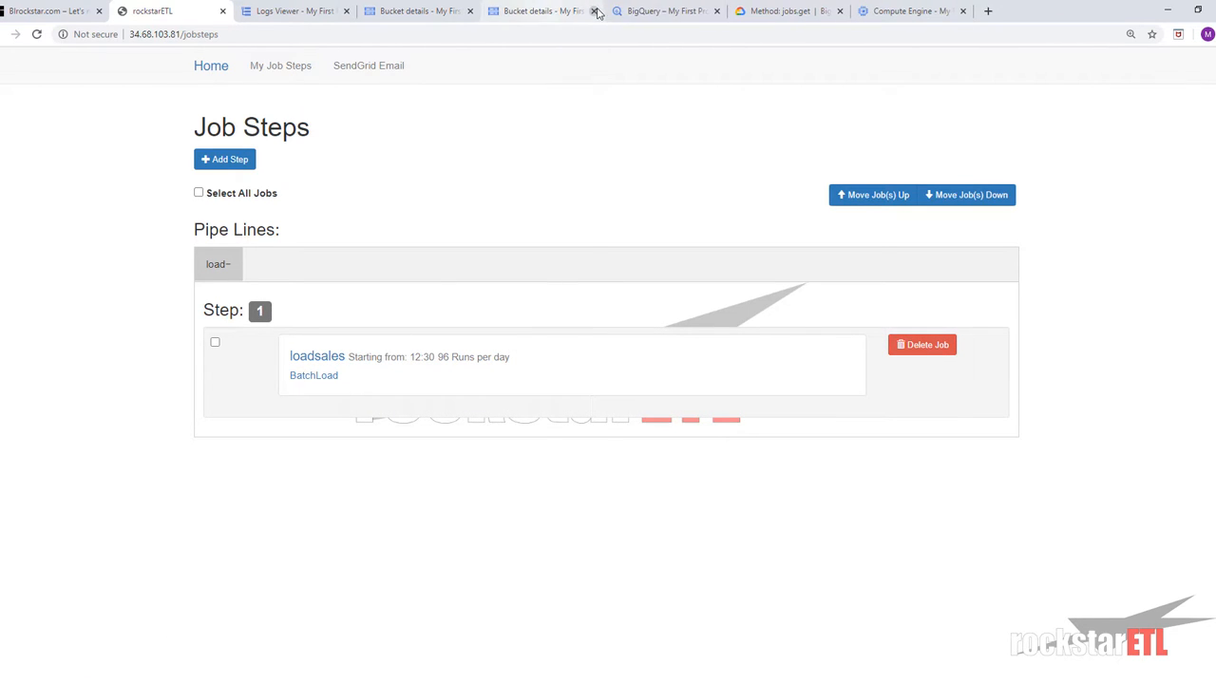
click(657, 11)
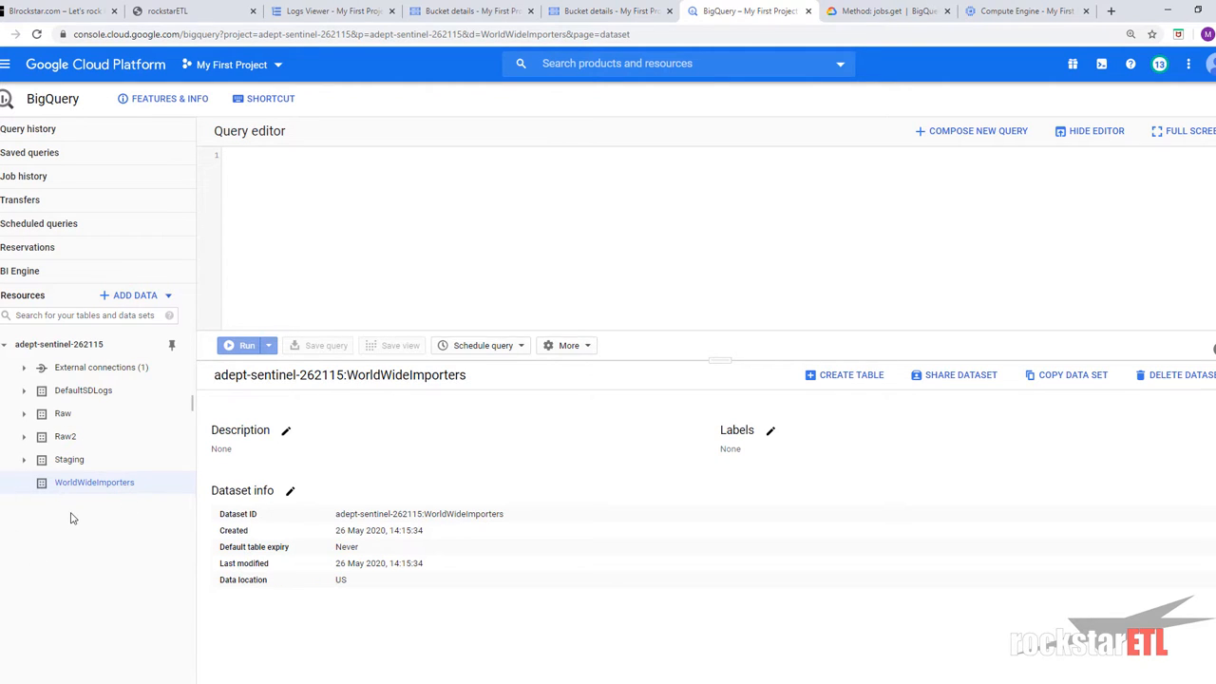
click(176, 11)
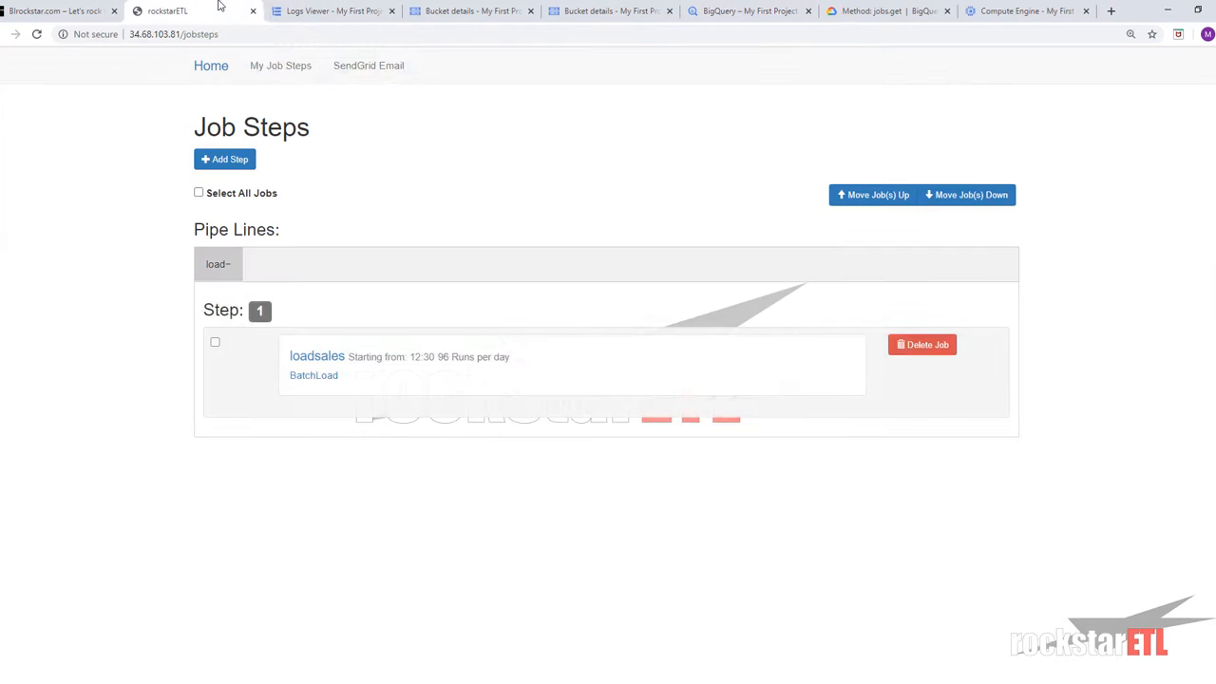
Step: Switch to the Logs Viewer and load newer log entries for tomcat-2-vm
click(323, 10)
click(800, 654)
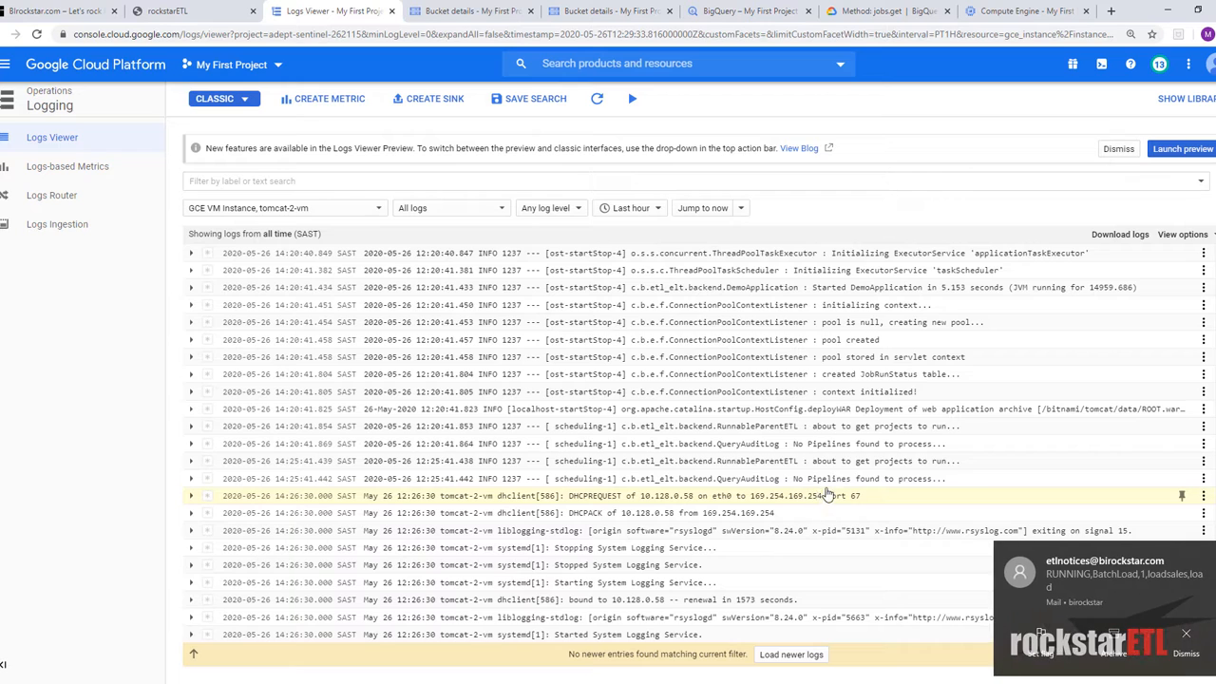
Step: Open the RUNNING notification email for loadsales and compare it with the load pipeline's job in rockstarETL
click(1078, 588)
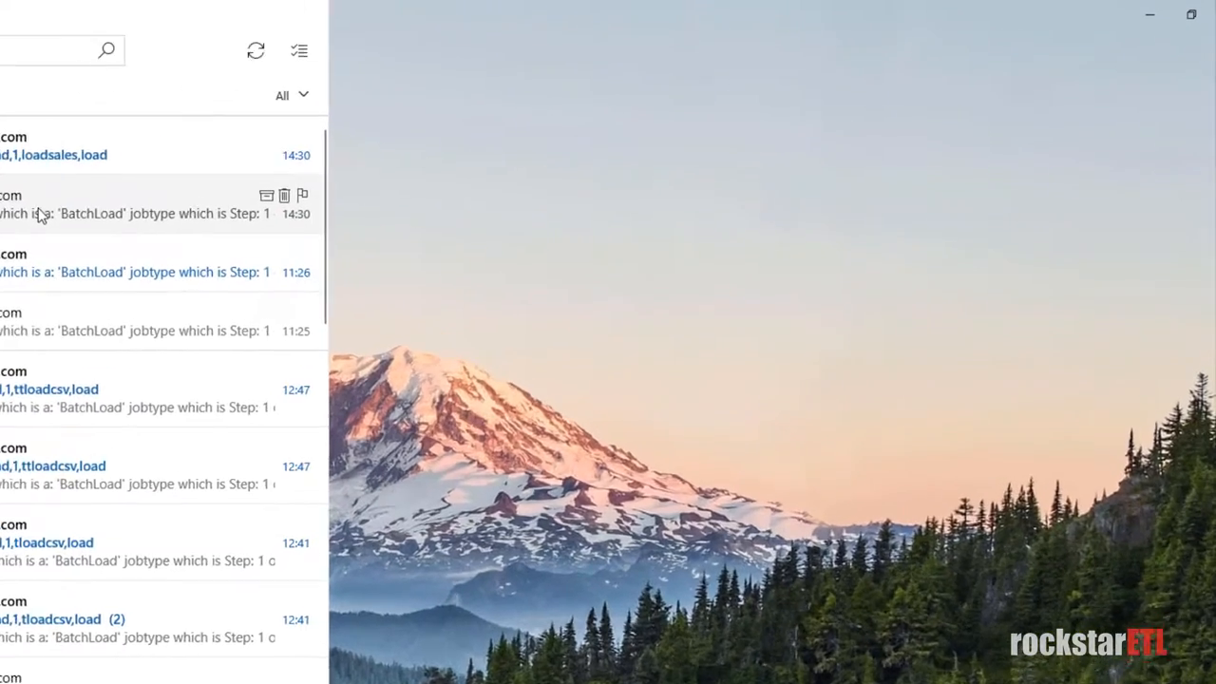
click(177, 190)
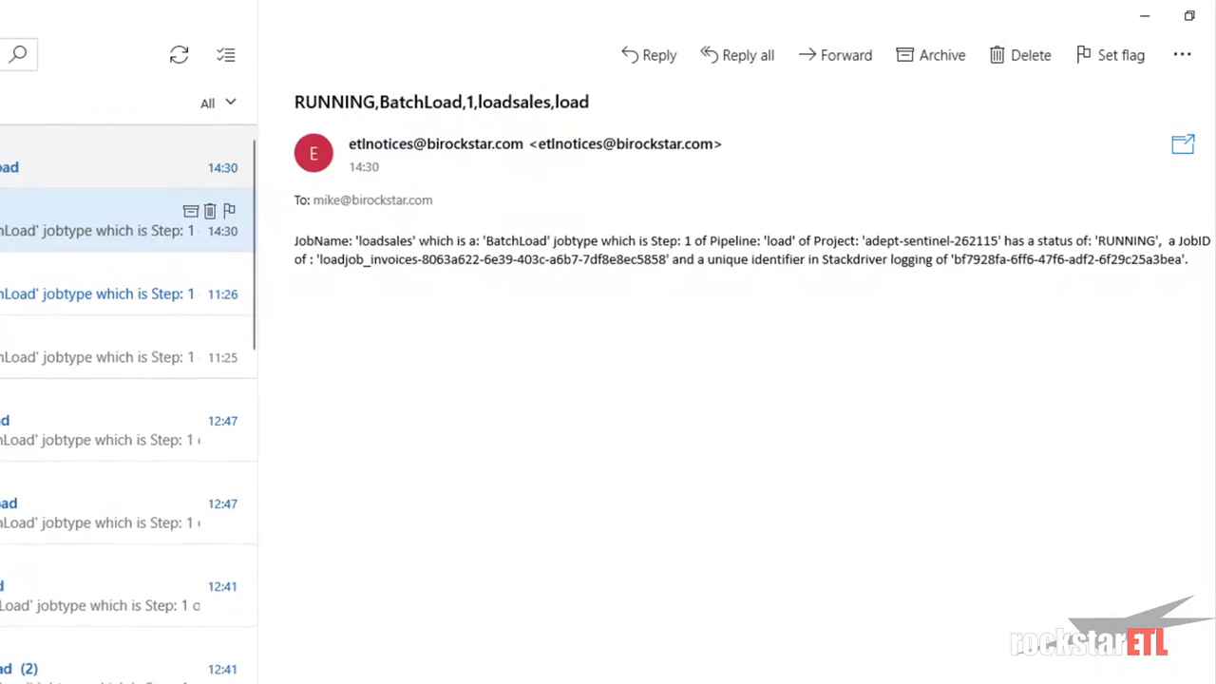
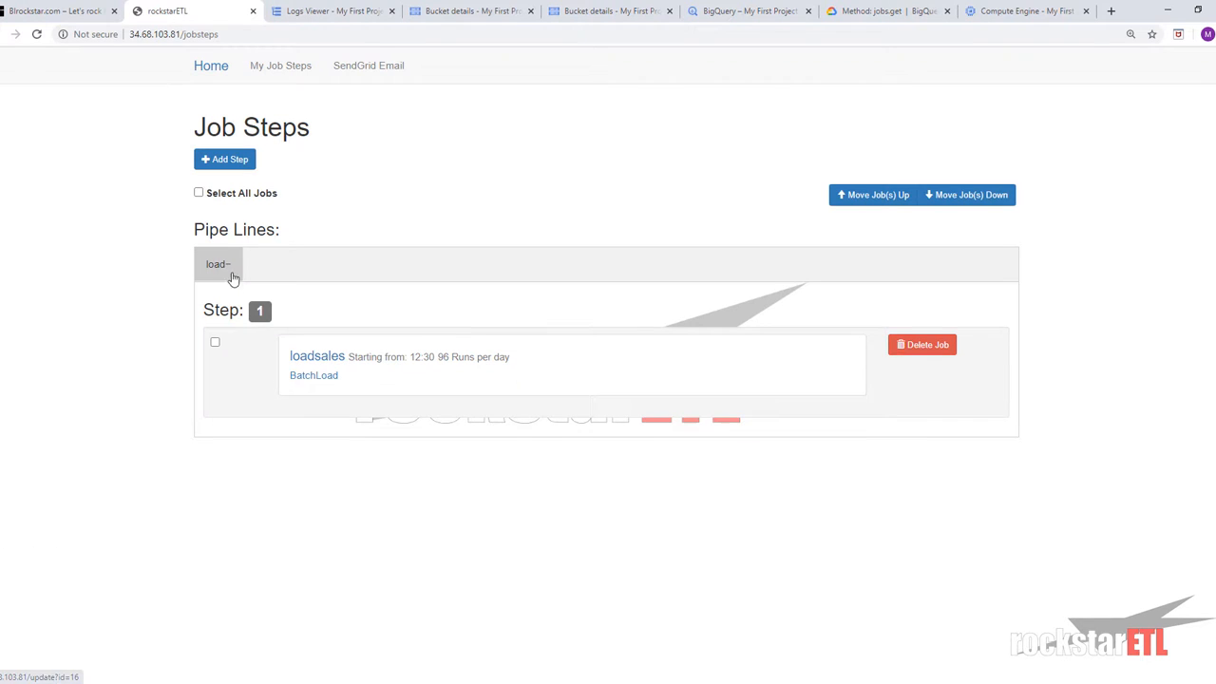
click(222, 269)
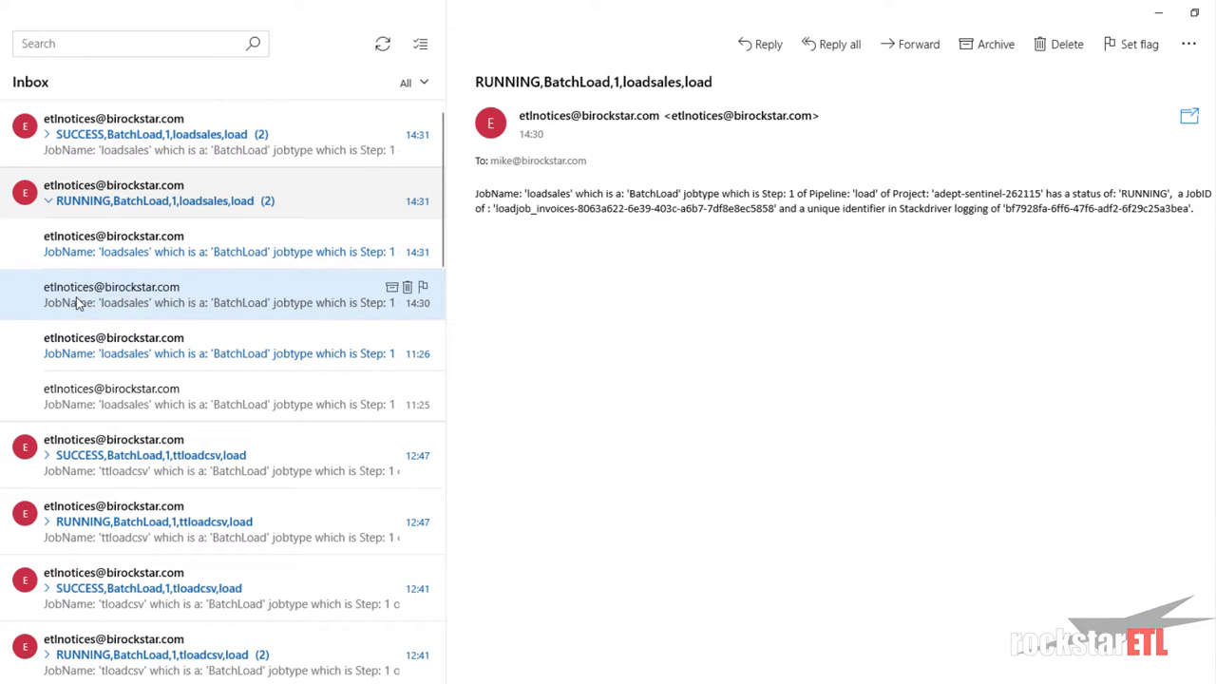
Step: Read the other RUNNING email and the SUCCESS emails for loadsales, examining the status, JobID and Stackdriver logging identifier in each
click(176, 249)
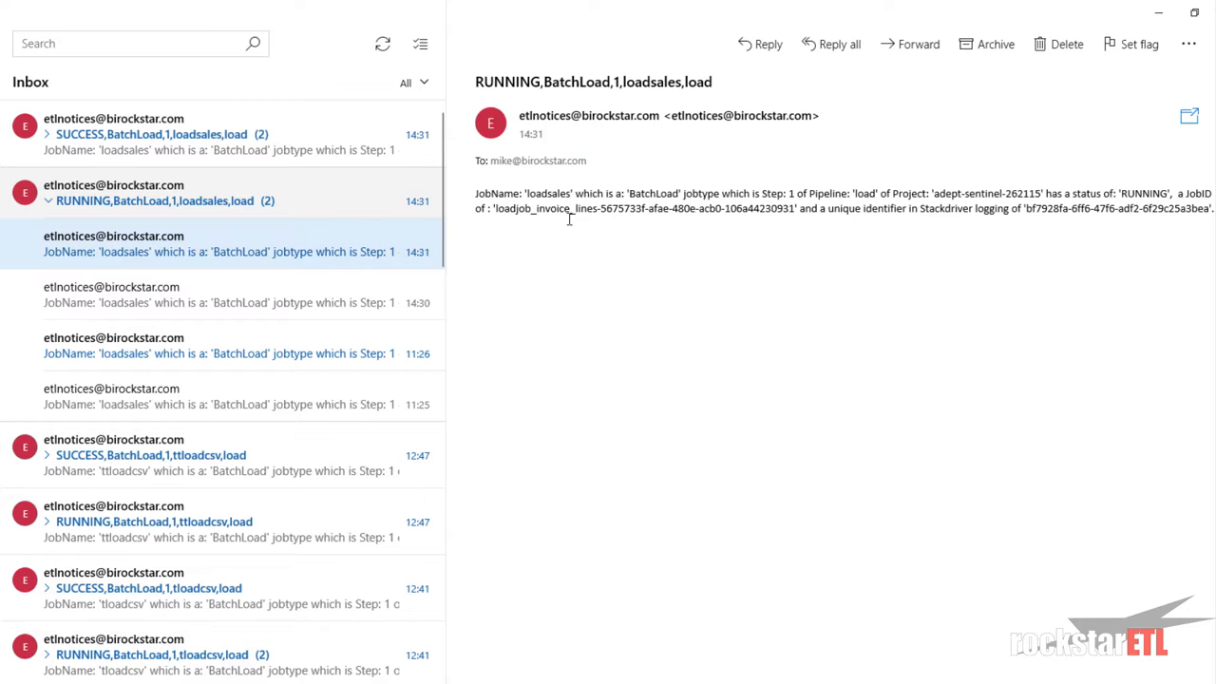
click(50, 139)
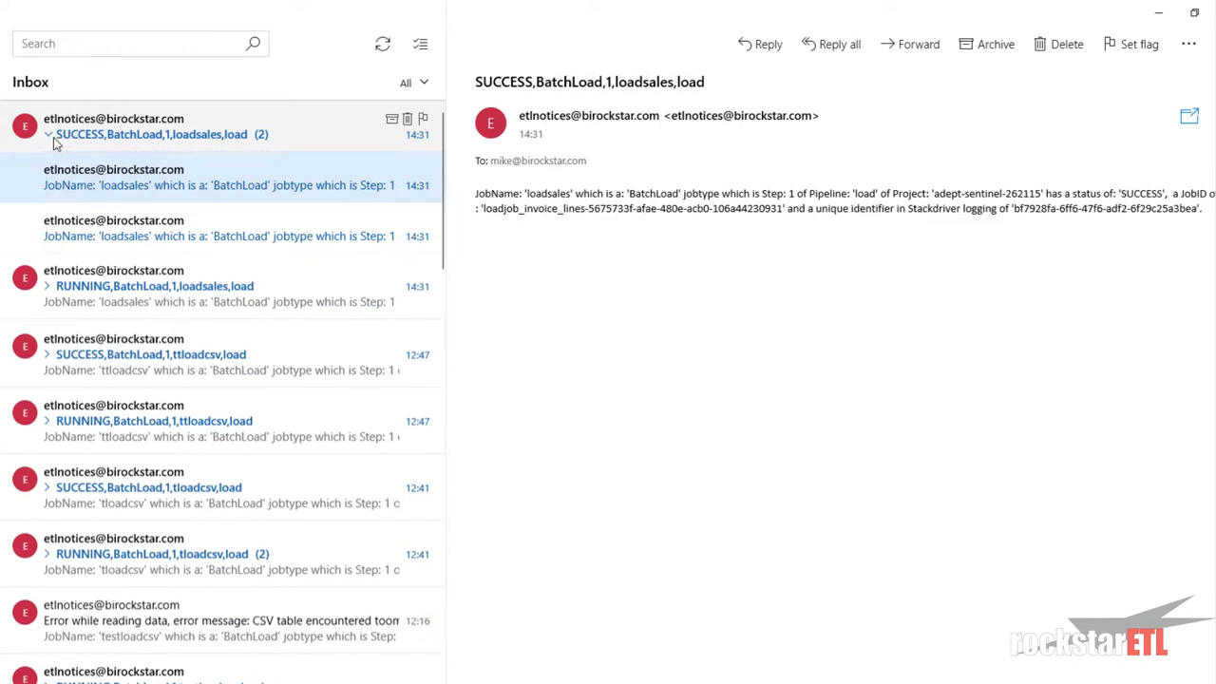
click(163, 235)
click(657, 194)
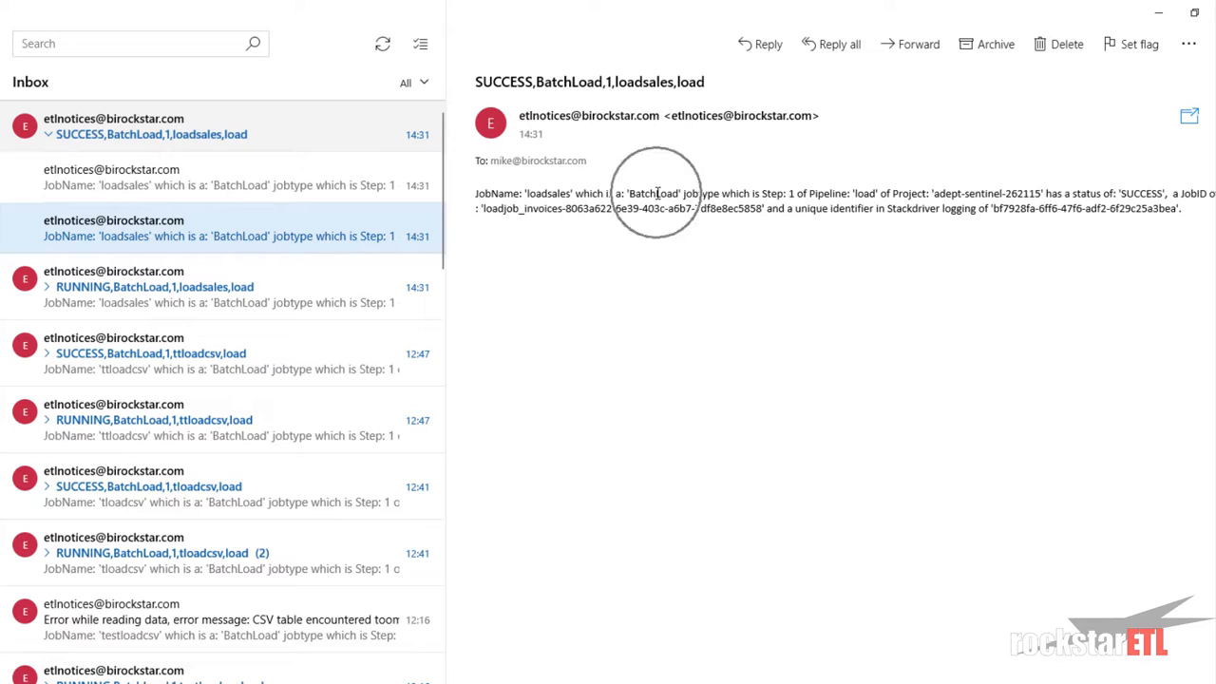
click(530, 217)
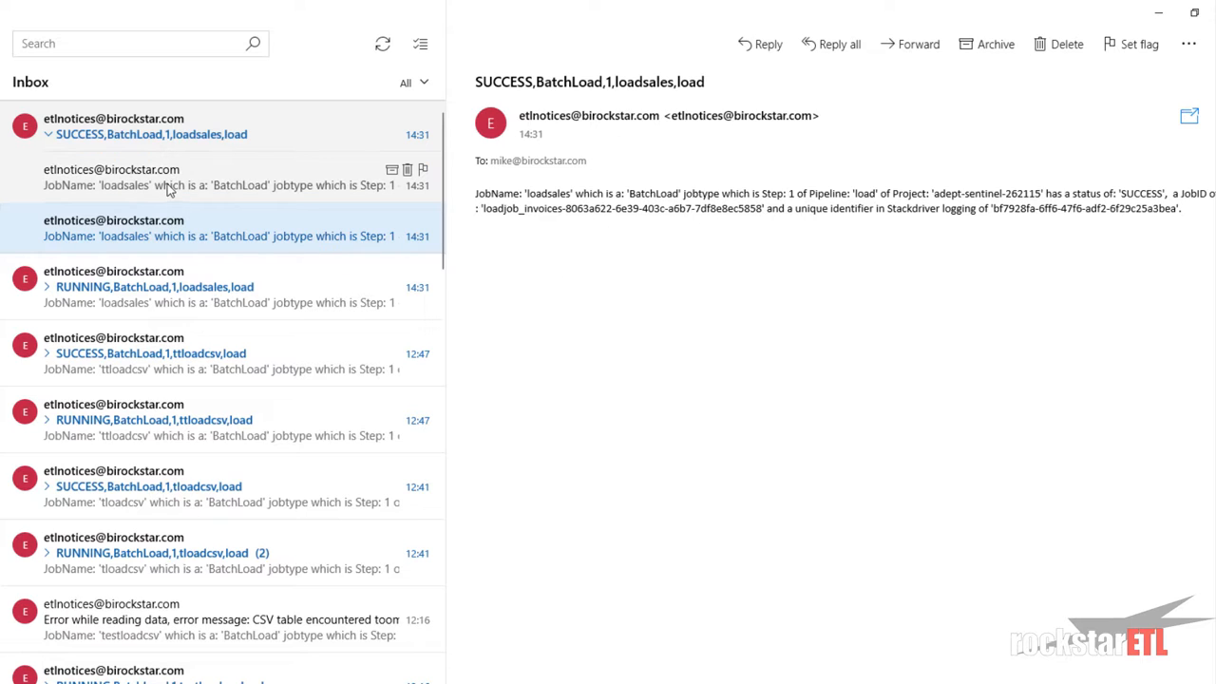
click(219, 178)
click(563, 211)
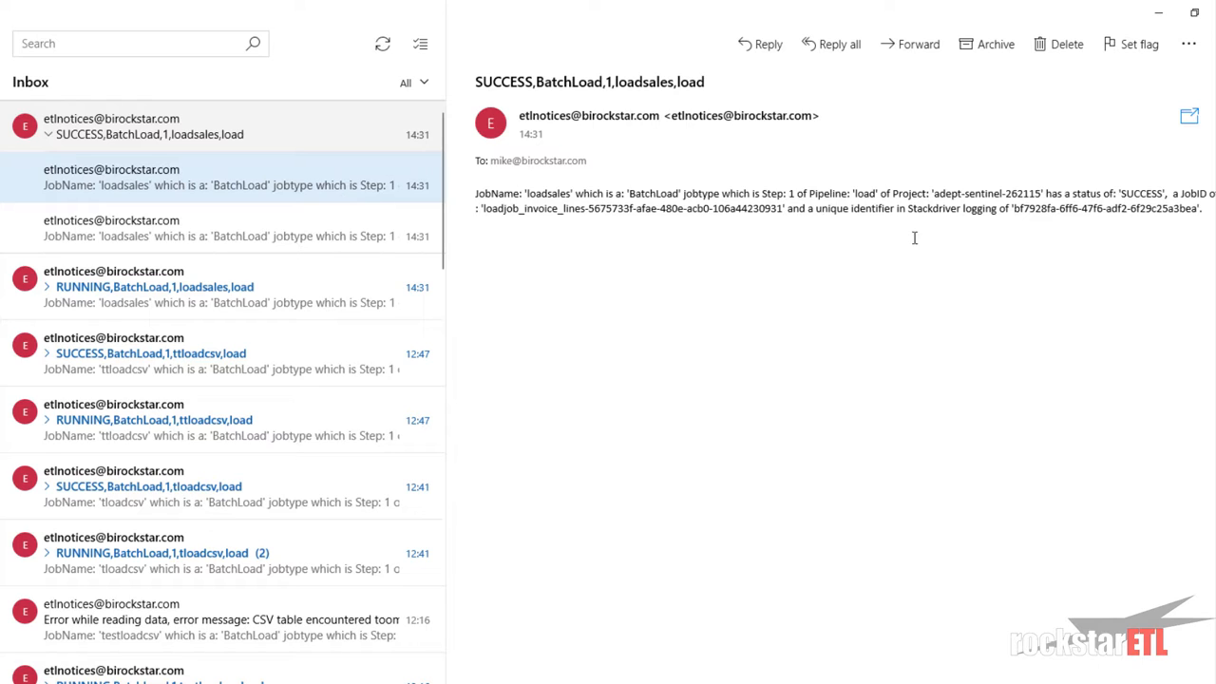
click(864, 211)
click(1030, 214)
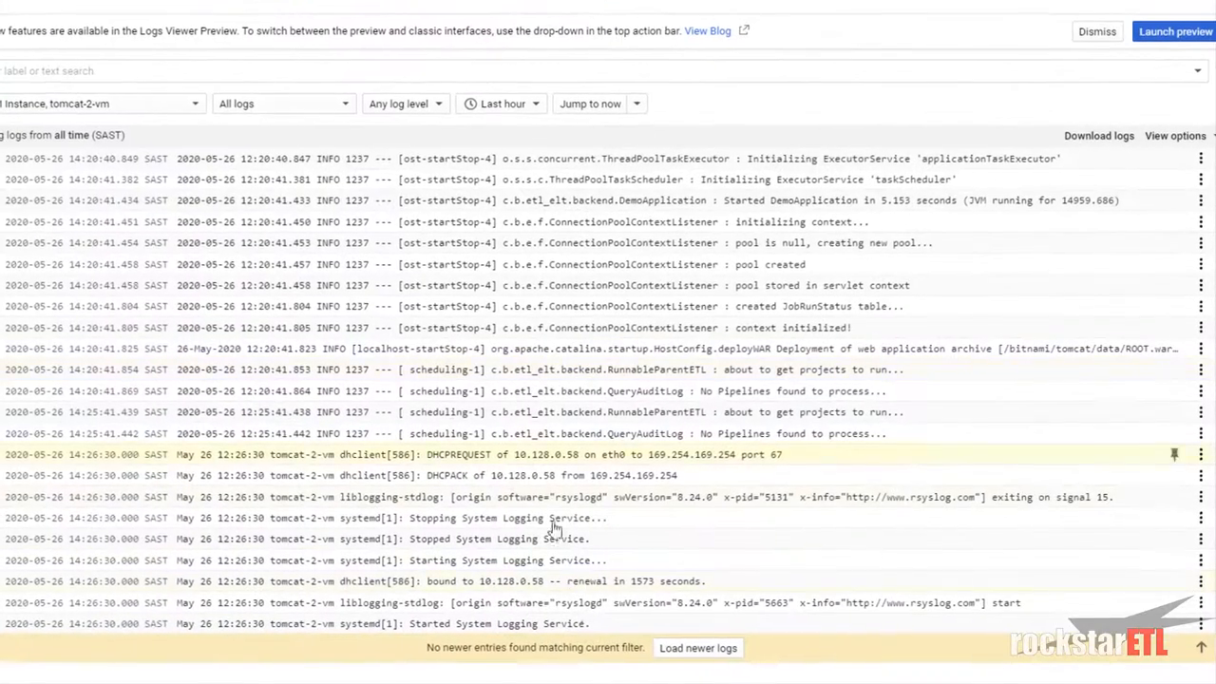
Step: Load newer entries in the Logs Viewer and examine the log entries for the load pipeline's run
click(693, 650)
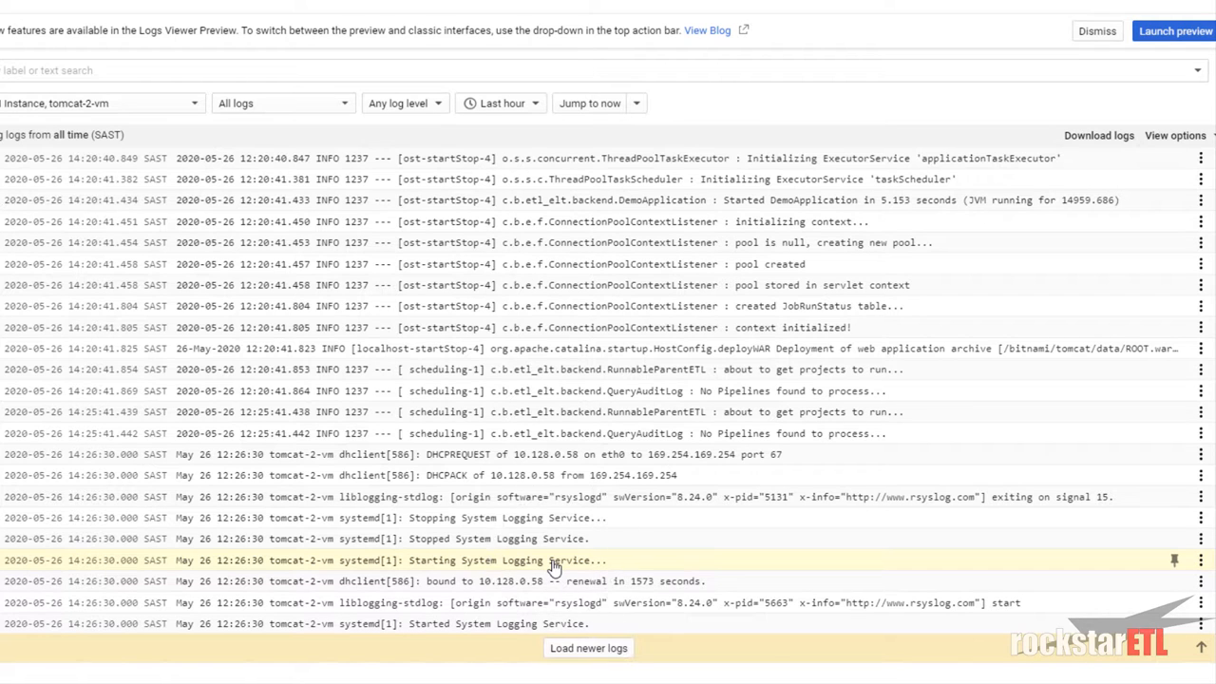
scroll(555, 567, down, 3)
scroll(554, 567, down, 2)
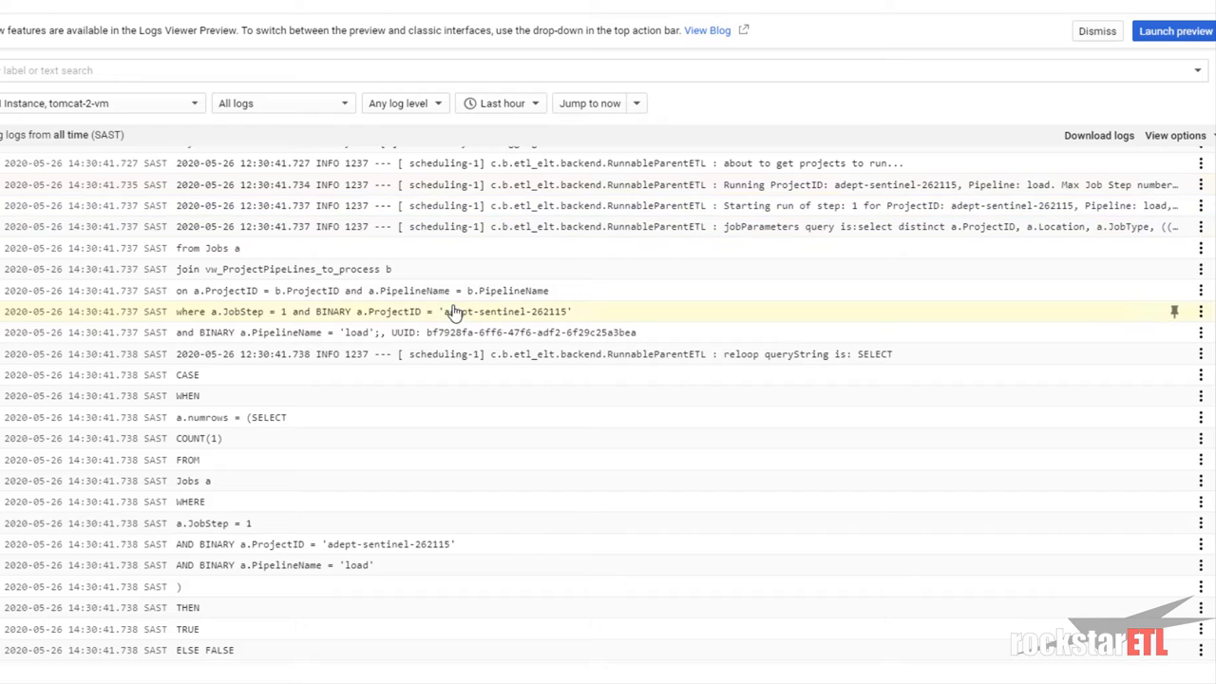
Step: Read through the invoices load's schema, post parameters and job status log entries, and expand the BatchLoadJob POST Response Code entry
scroll(439, 389, down, 3)
scroll(439, 389, down, 9)
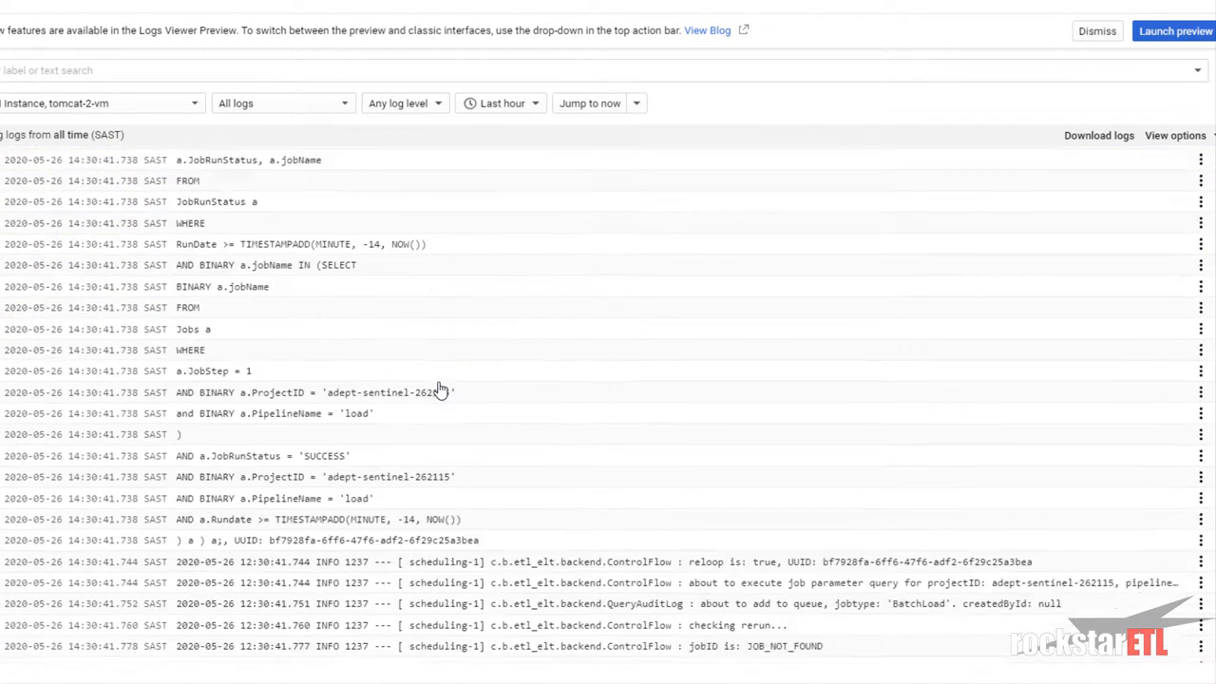
scroll(439, 389, down, 1)
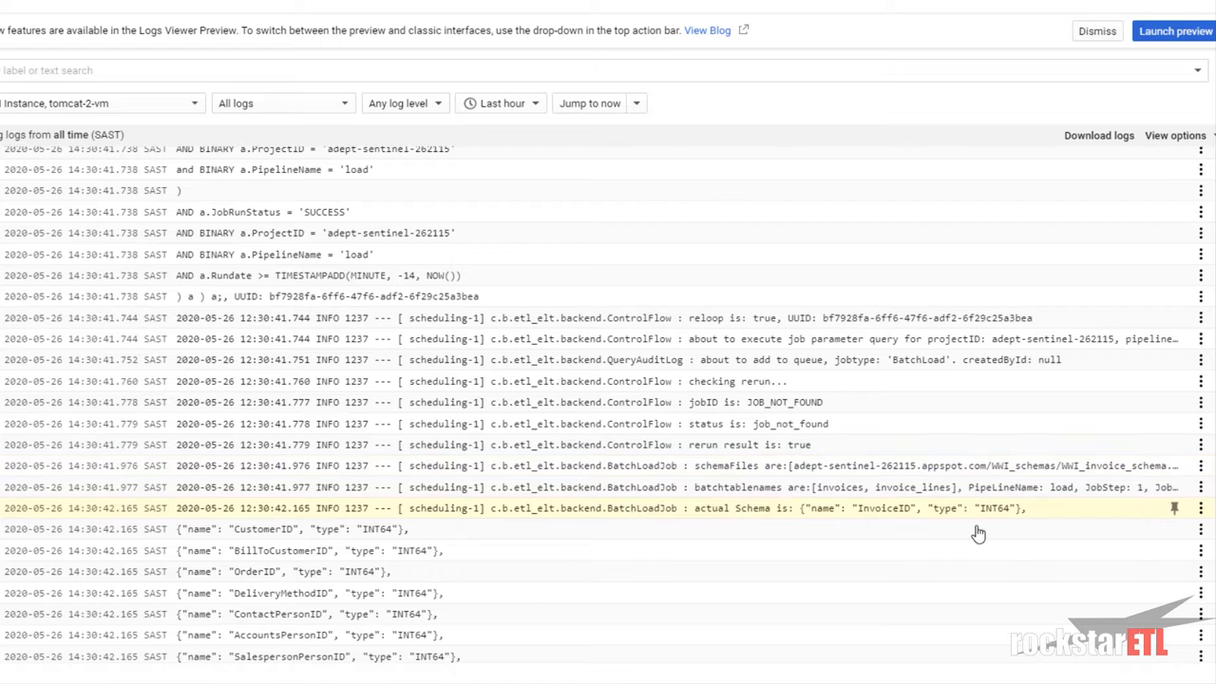
scroll(543, 466, down, 9)
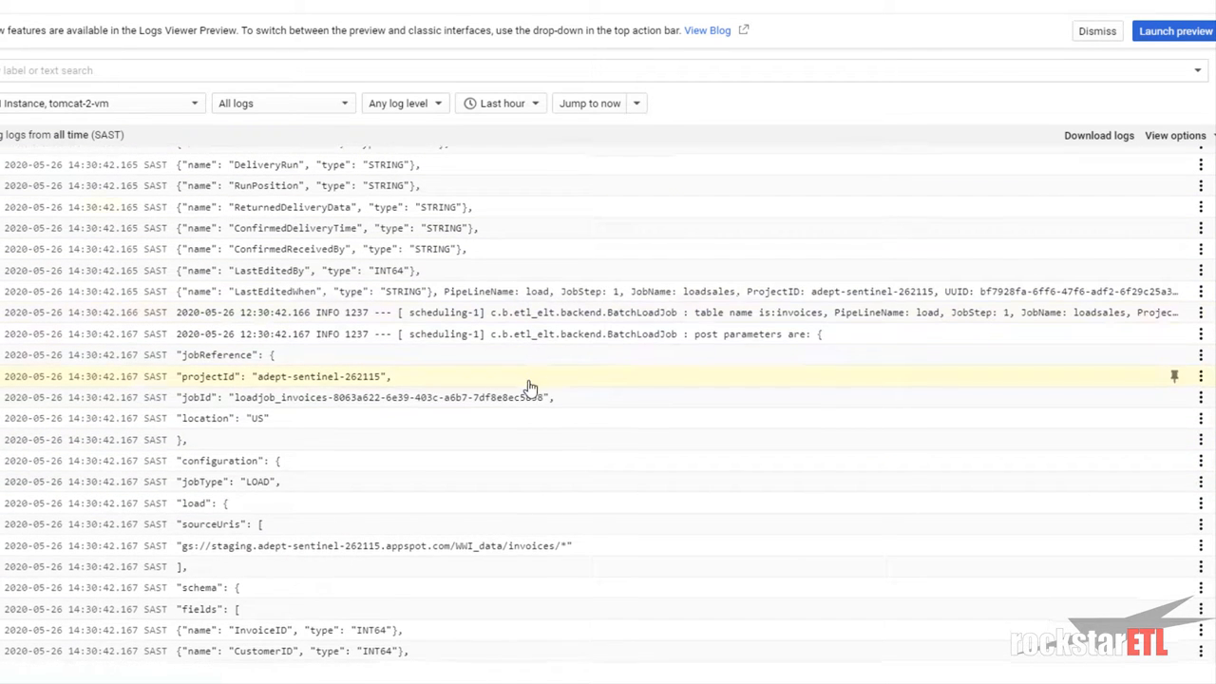
scroll(529, 384, down, 4)
scroll(529, 388, down, 10)
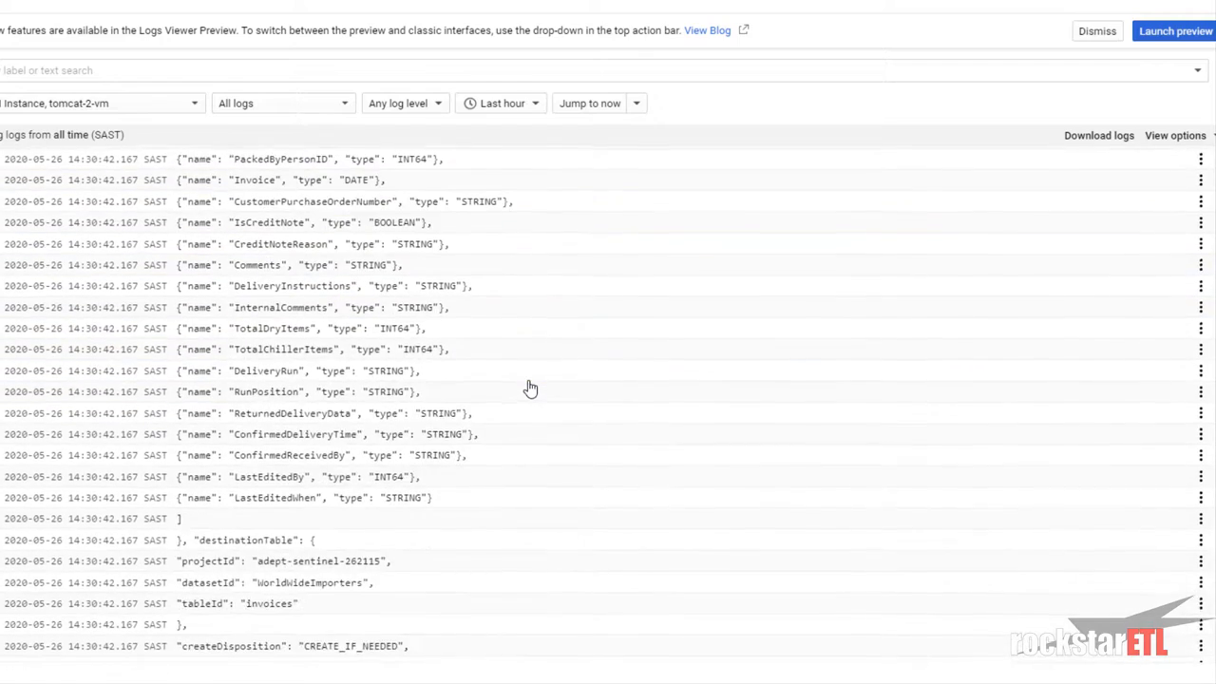
scroll(529, 387, down, 2)
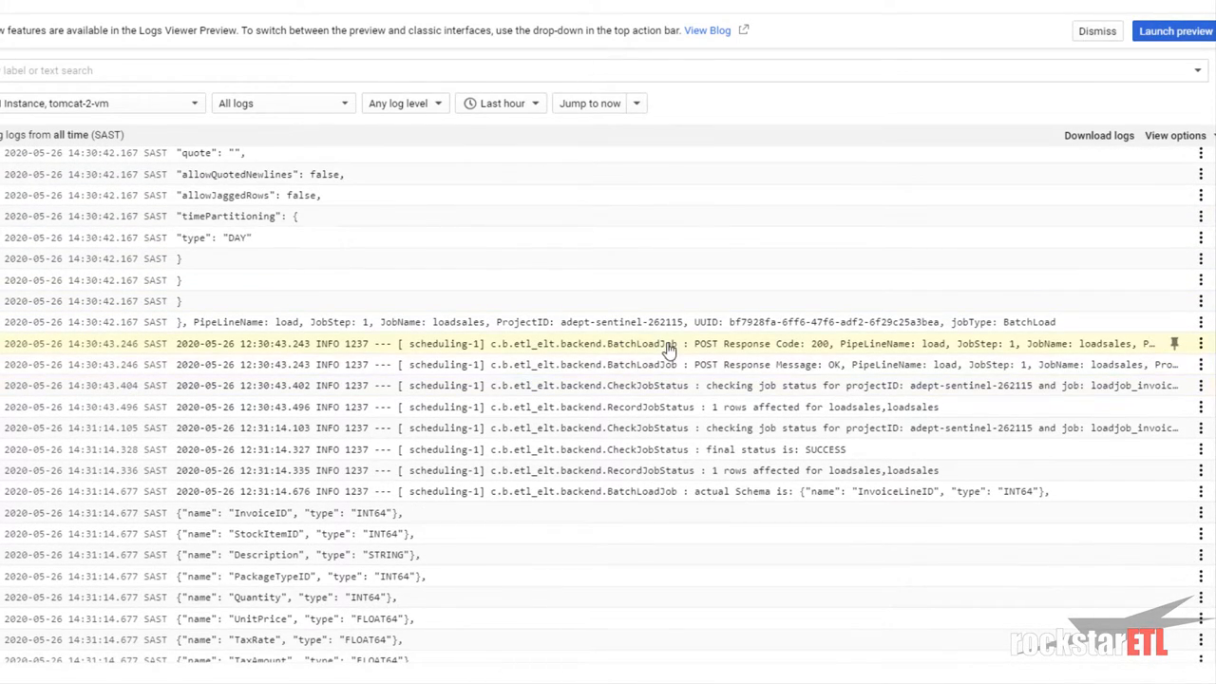
click(670, 348)
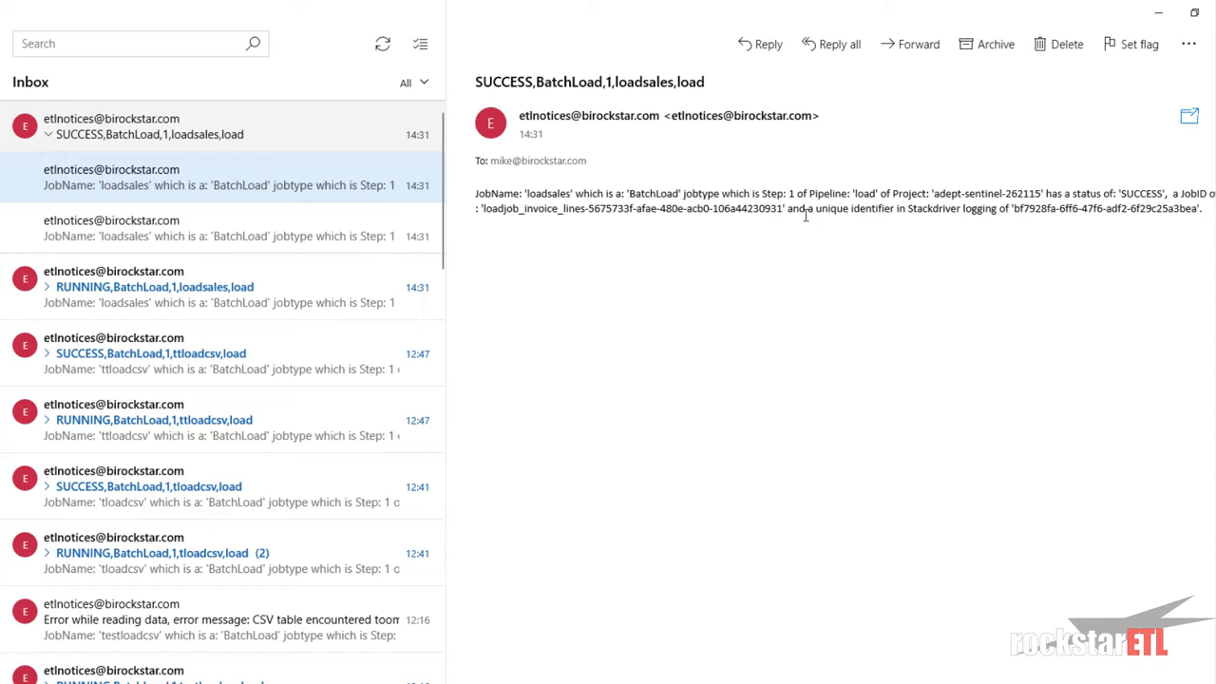
Step: Compare the Stackdriver logging identifier in the loadsales SUCCESS email with the UUID in the expanded log entry
drag(805, 216, 1193, 209)
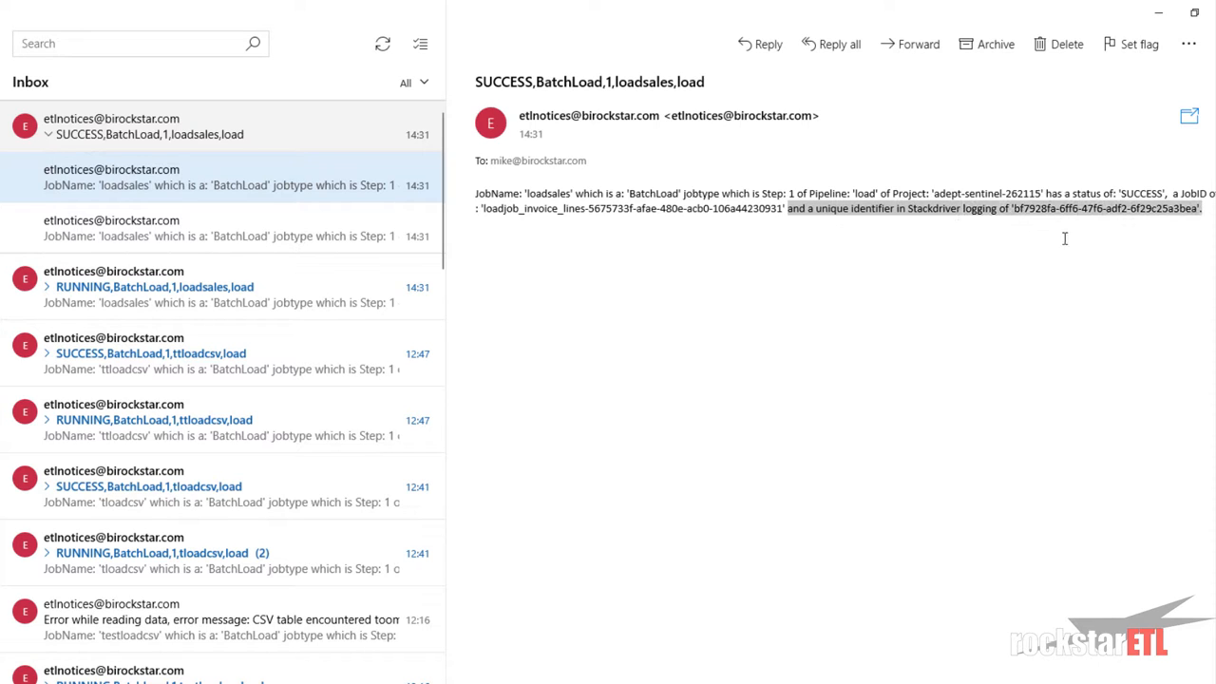
click(1017, 213)
drag(1023, 213, 1187, 217)
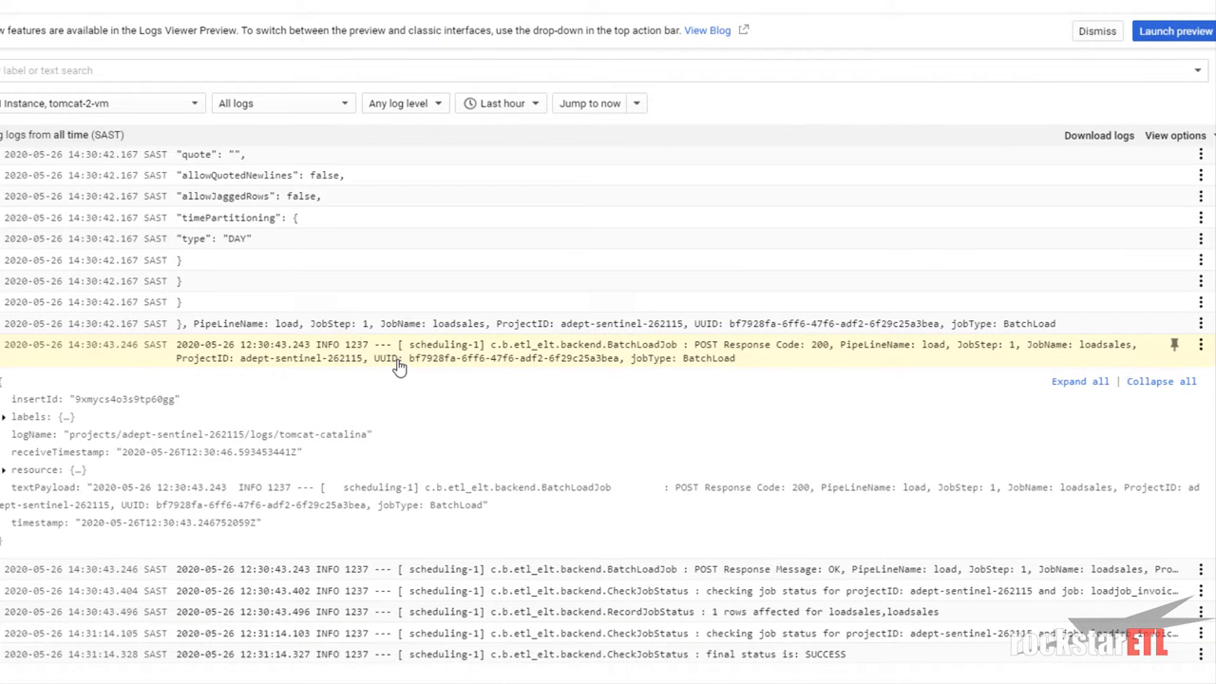
key(ctrl)
key(ctrl)
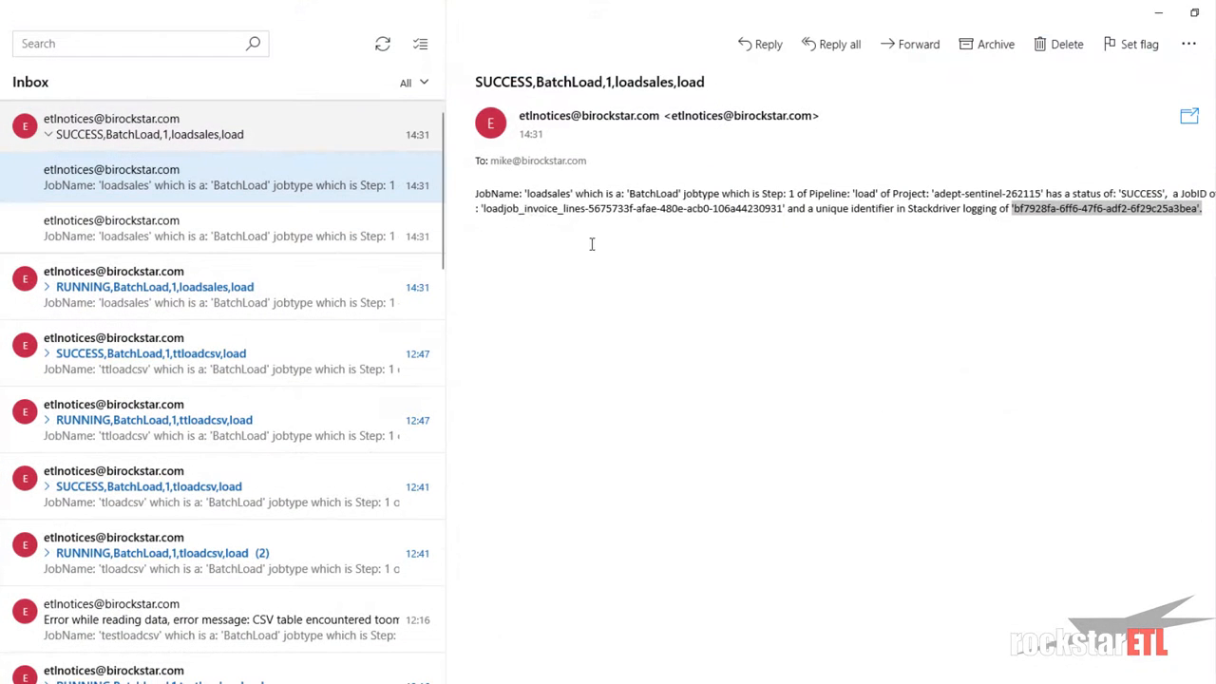
Step: Copy the loadjob_invoice_lines JobID from the loadsales SUCCESS email
drag(481, 210, 769, 212)
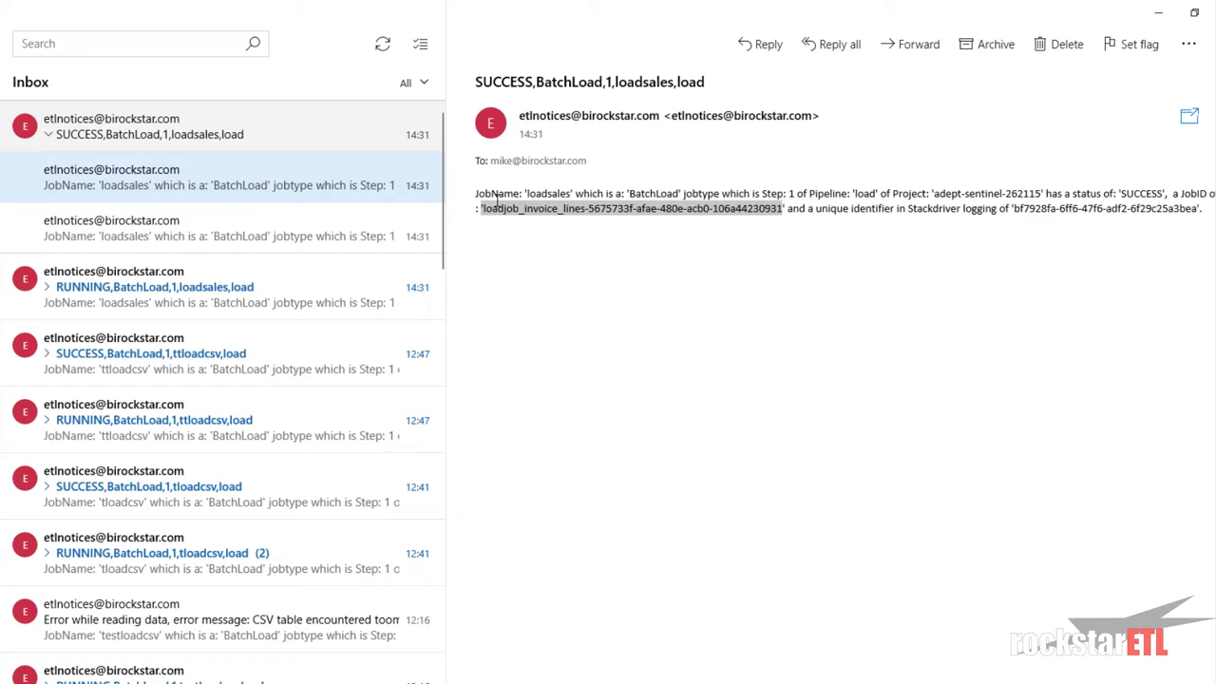
right_click(534, 211)
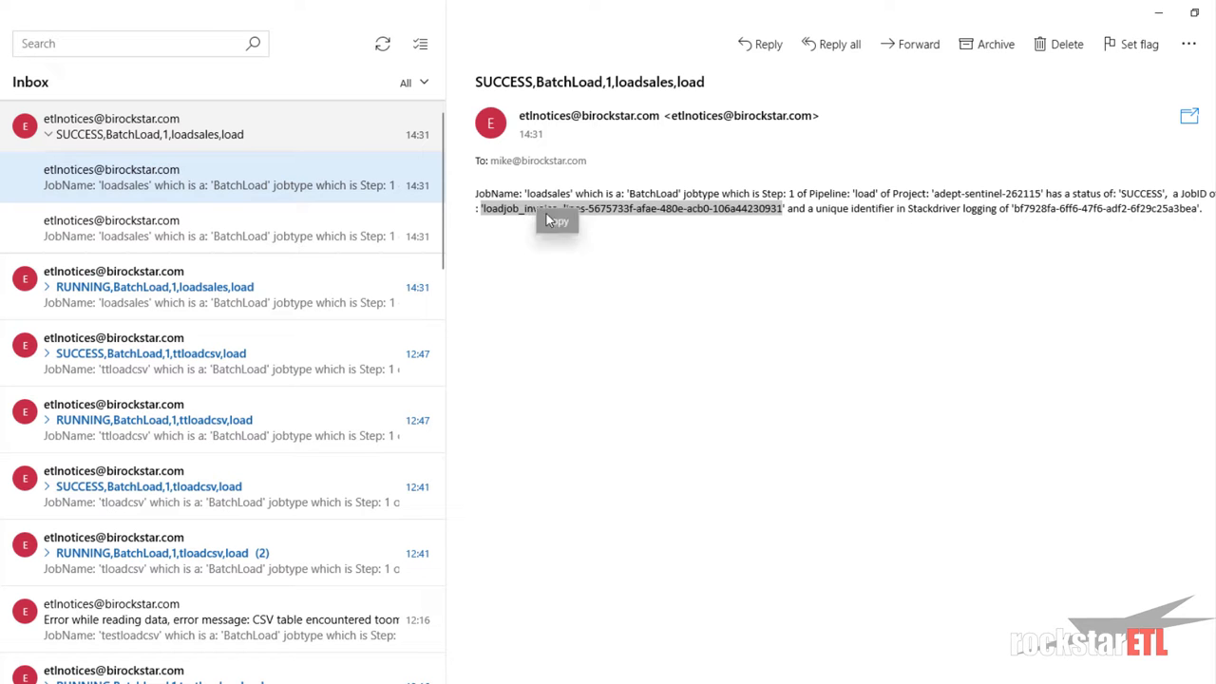
click(548, 219)
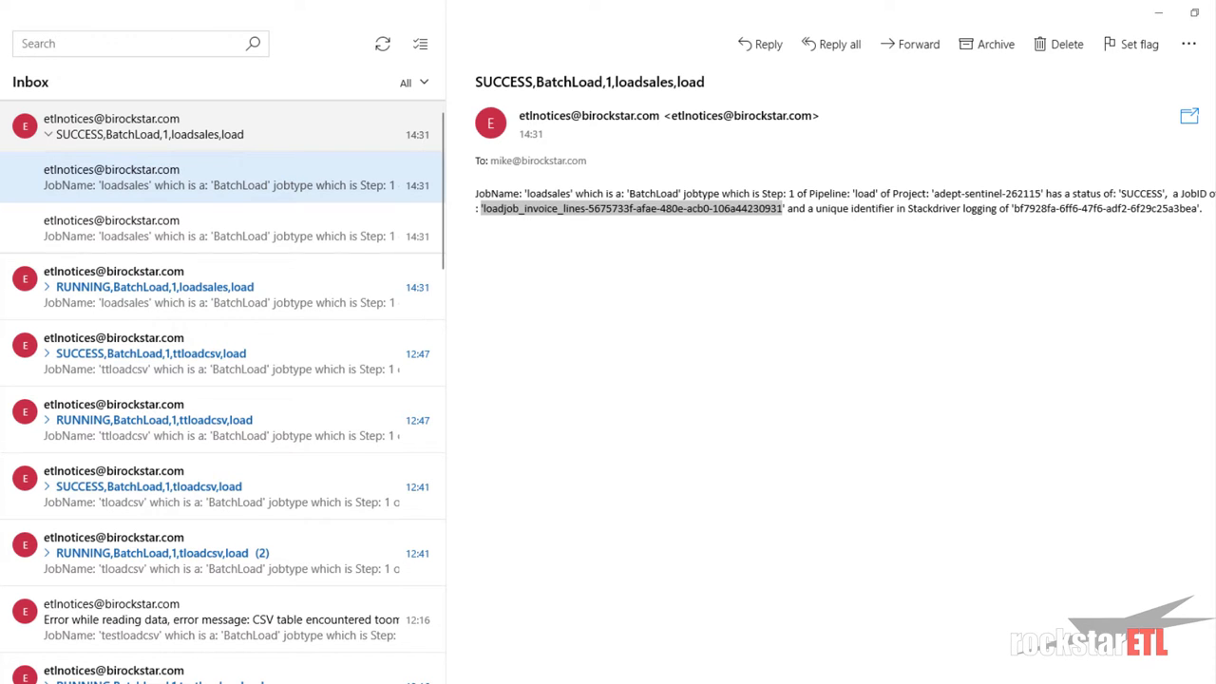
Step: Switch to the BigQuery jobs.get reference in the browser, reload the method page, and open a blank full-screen API test form
click(392, 661)
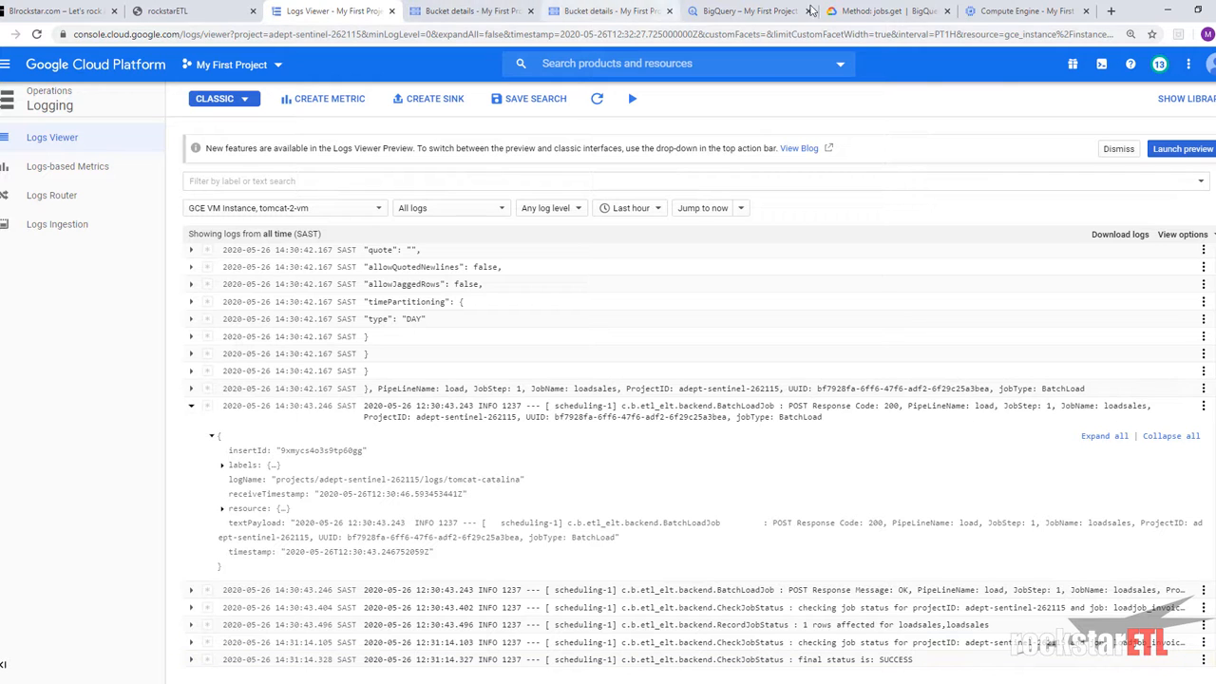
drag(884, 11, 470, 12)
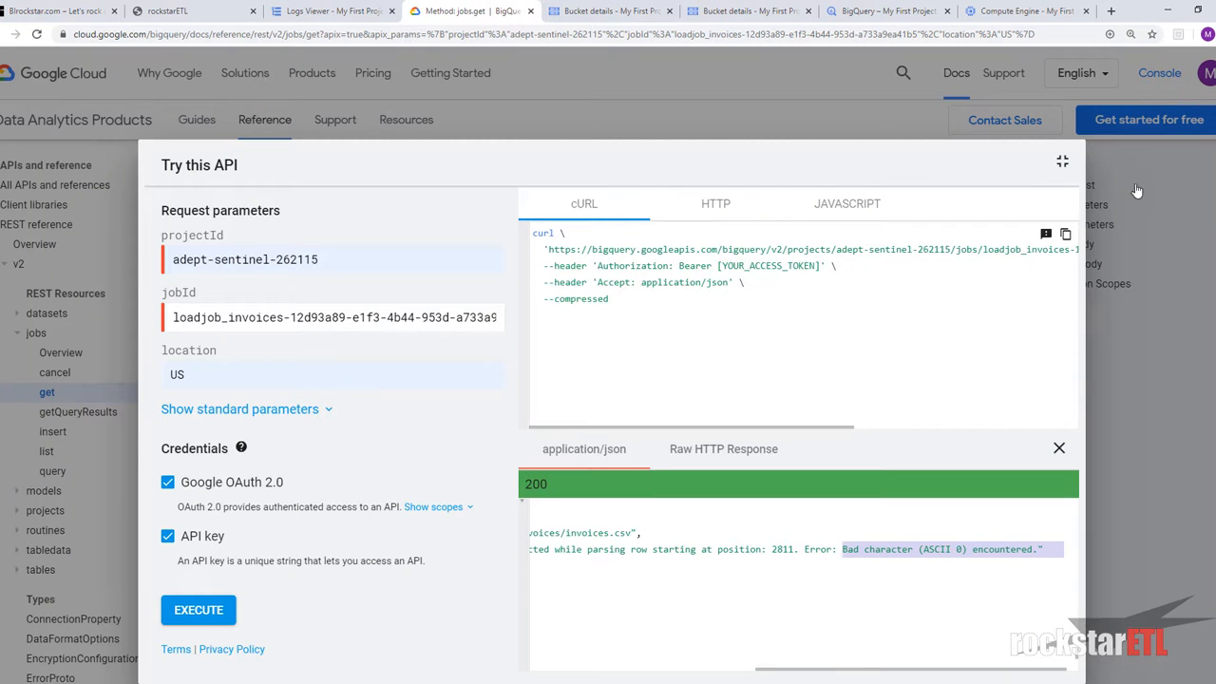
click(1061, 161)
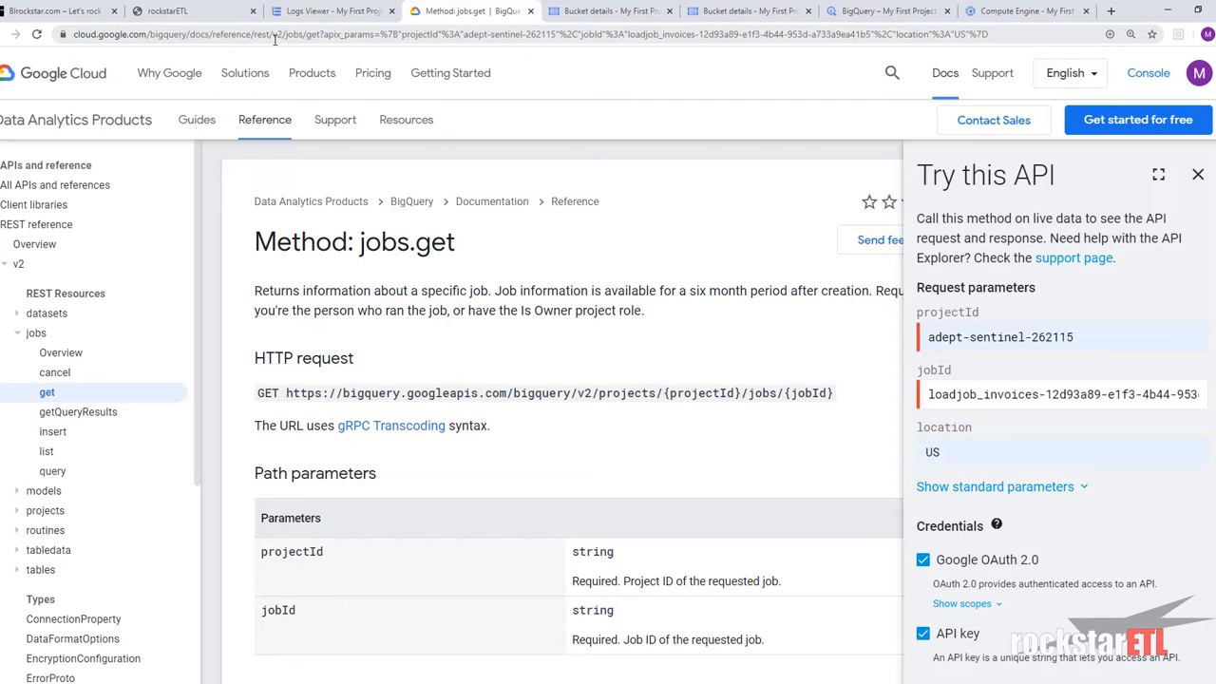
click(43, 397)
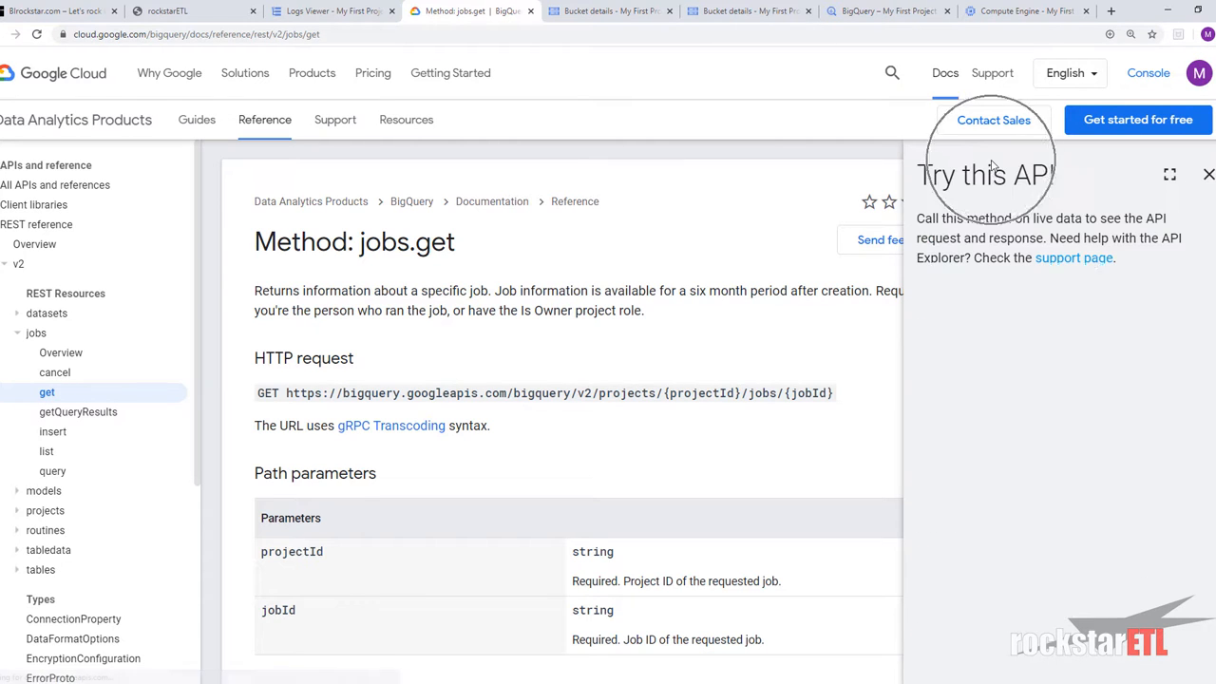
click(1167, 174)
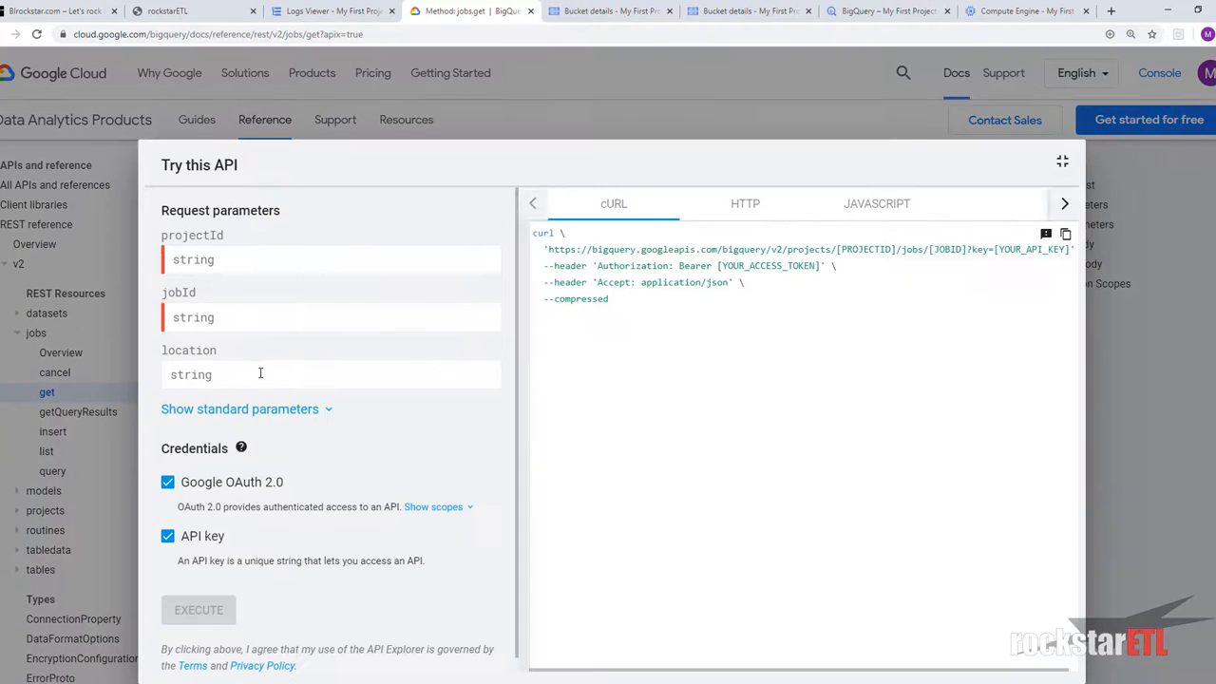
Step: Execute the jobs.get request with projectId adept-sentinel-262115, the copied loadjob_invoice_lines job ID without its leading quote, and location US
click(296, 270)
click(228, 287)
click(210, 319)
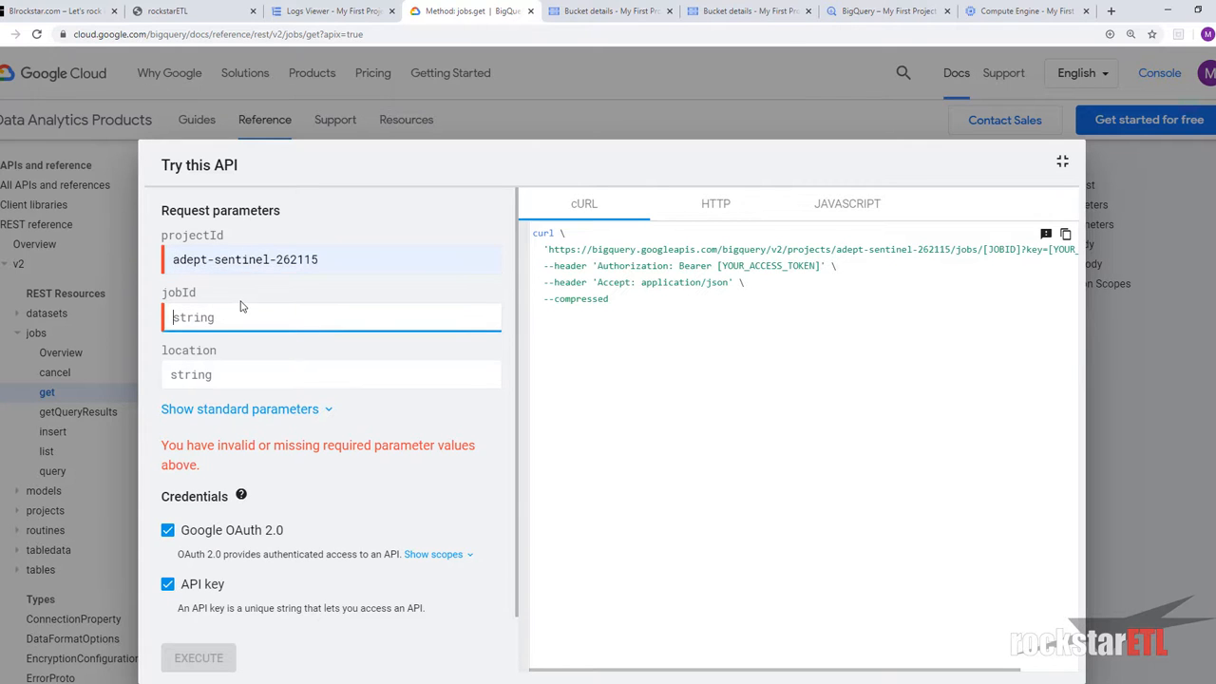
key(ctrl+v)
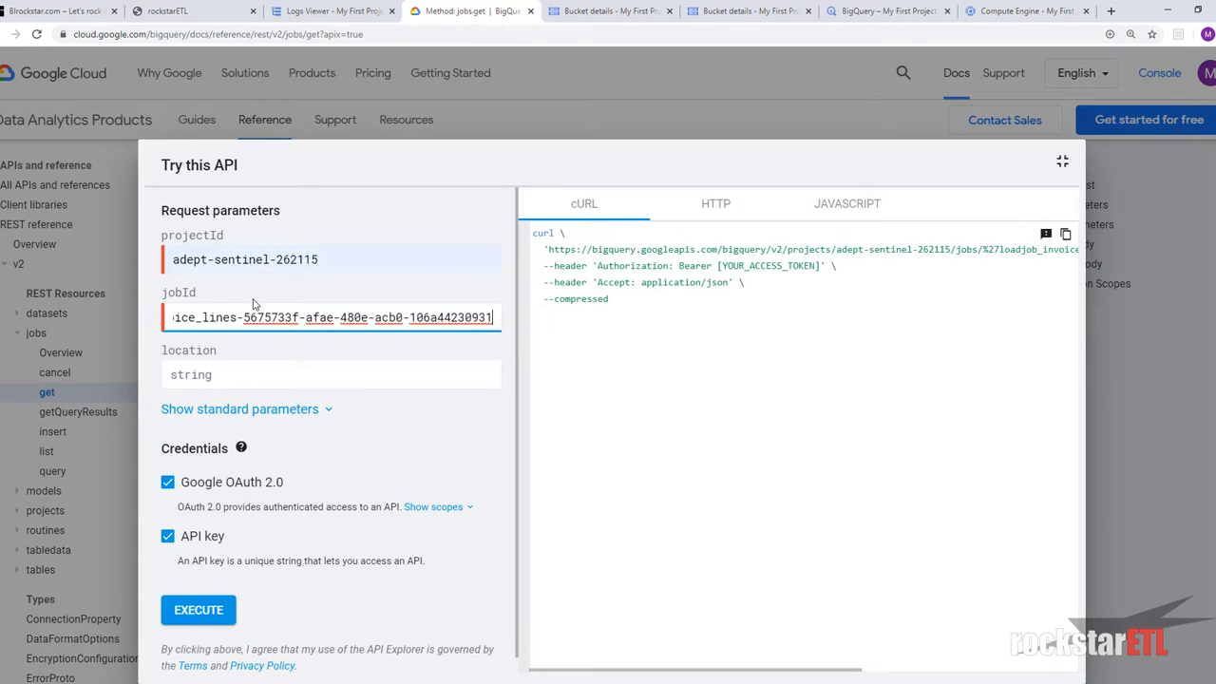
key(Home)
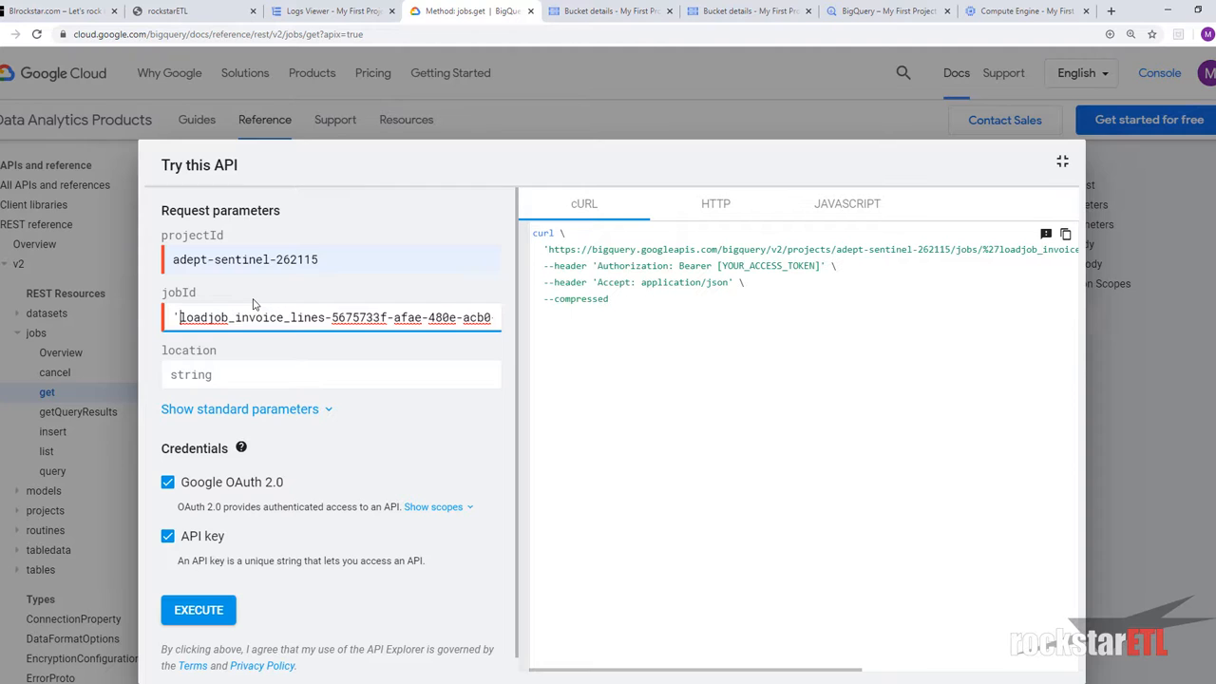
key(BackSpace)
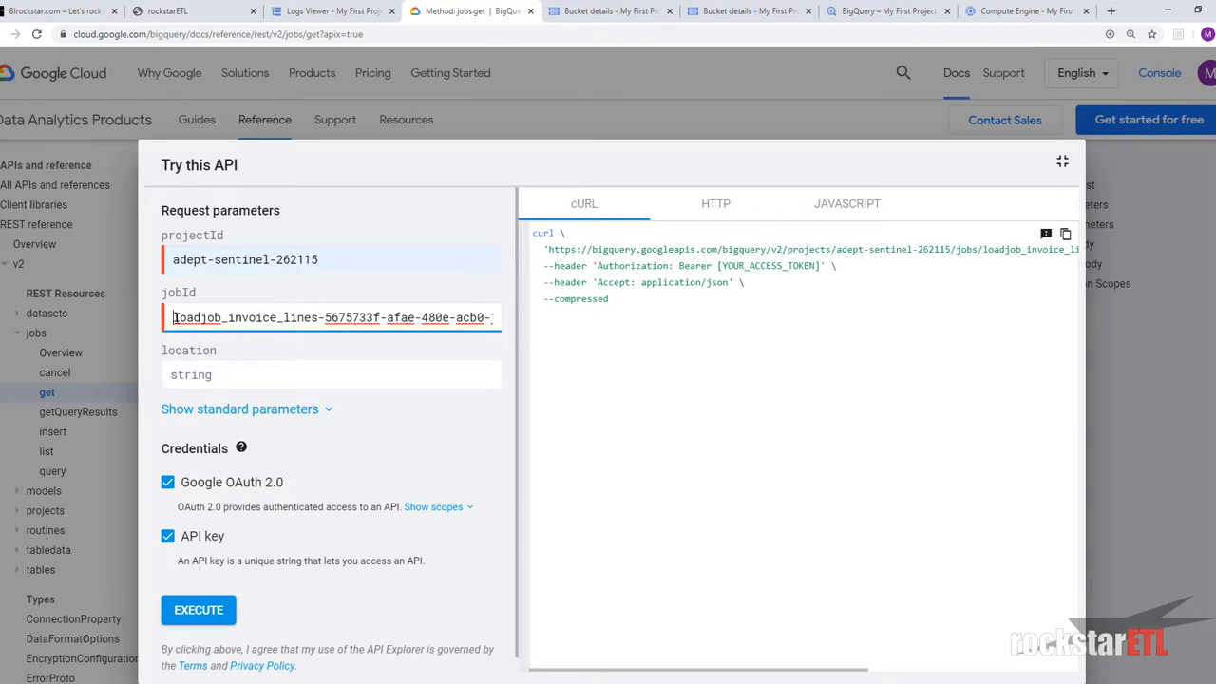
click(203, 377)
text(US)
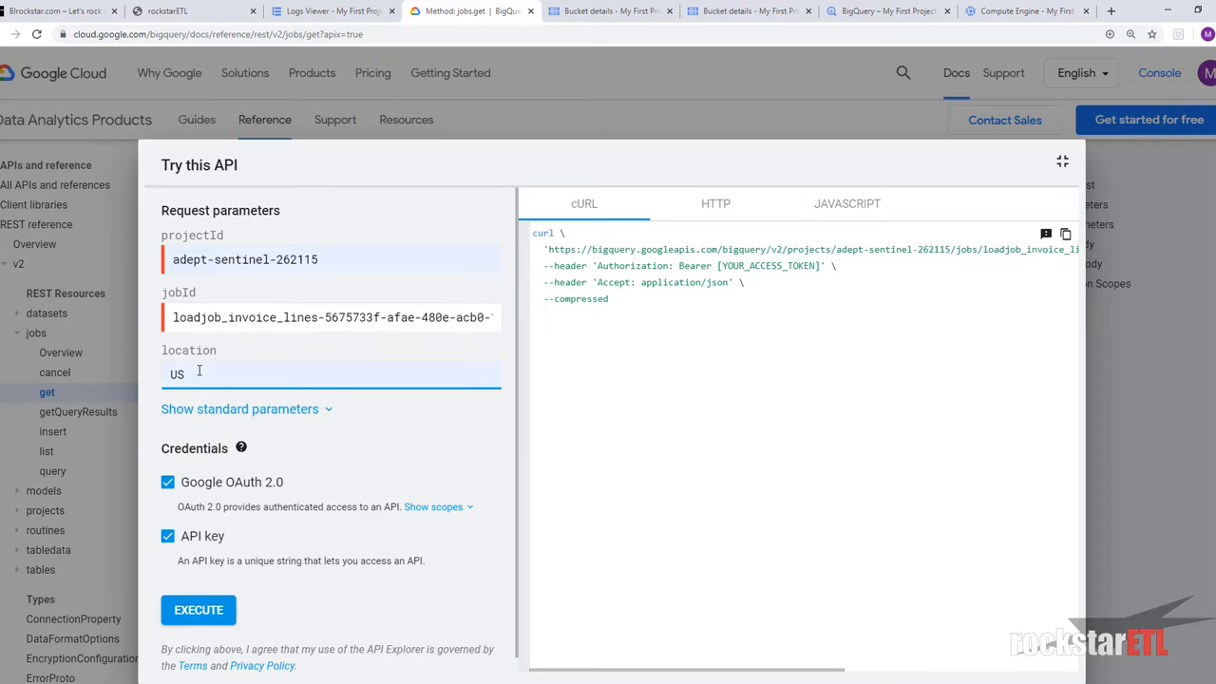
click(198, 610)
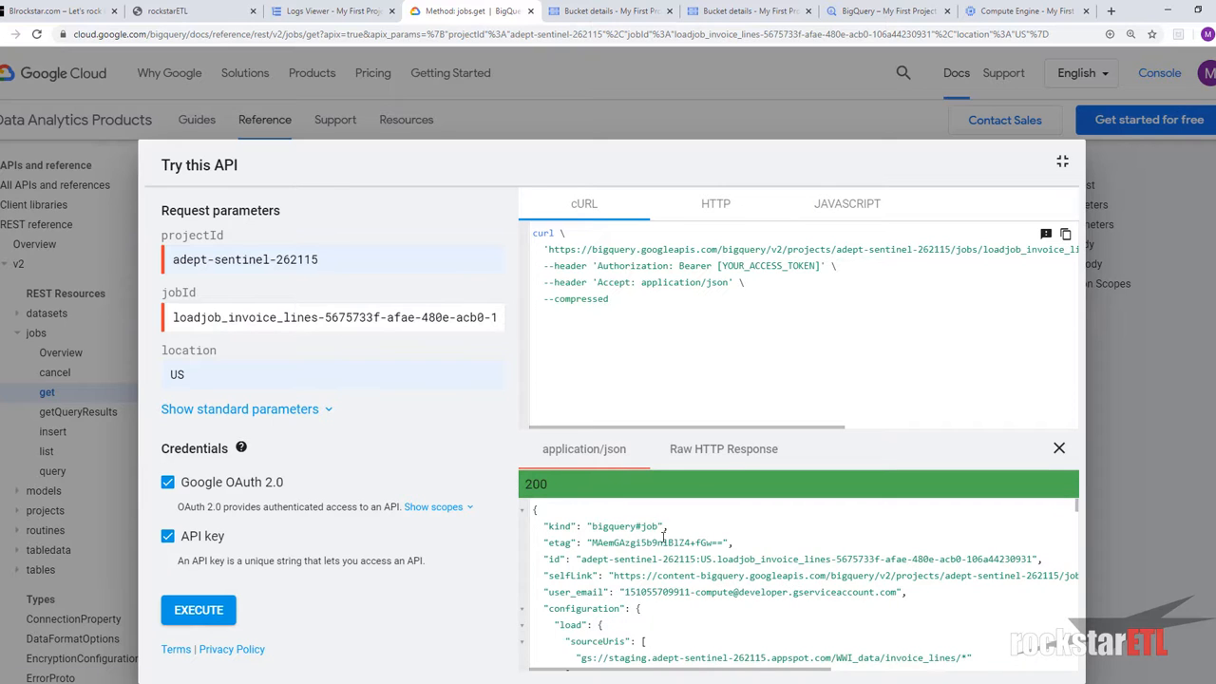
Step: Examine the configuration, load statistics and final status in the jobs.get response, and collapse the full-screen API form
scroll(663, 535, down, 1)
scroll(640, 606, up, 1)
scroll(671, 636, down, 2)
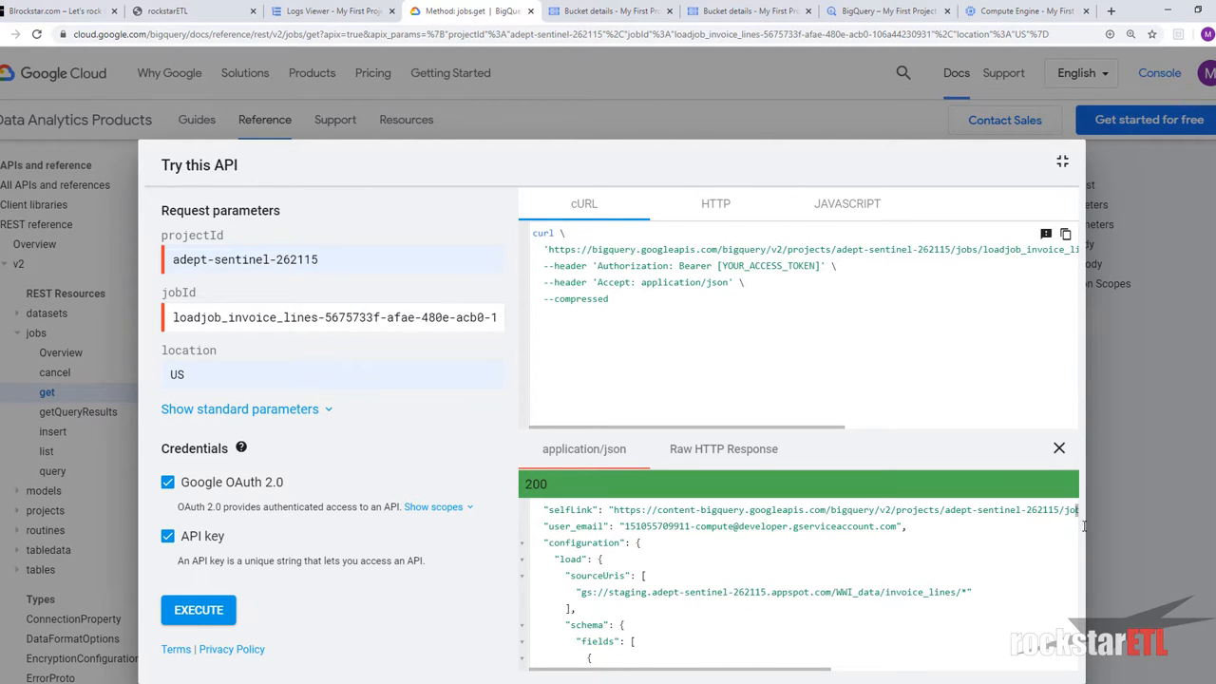
drag(1078, 513, 1067, 674)
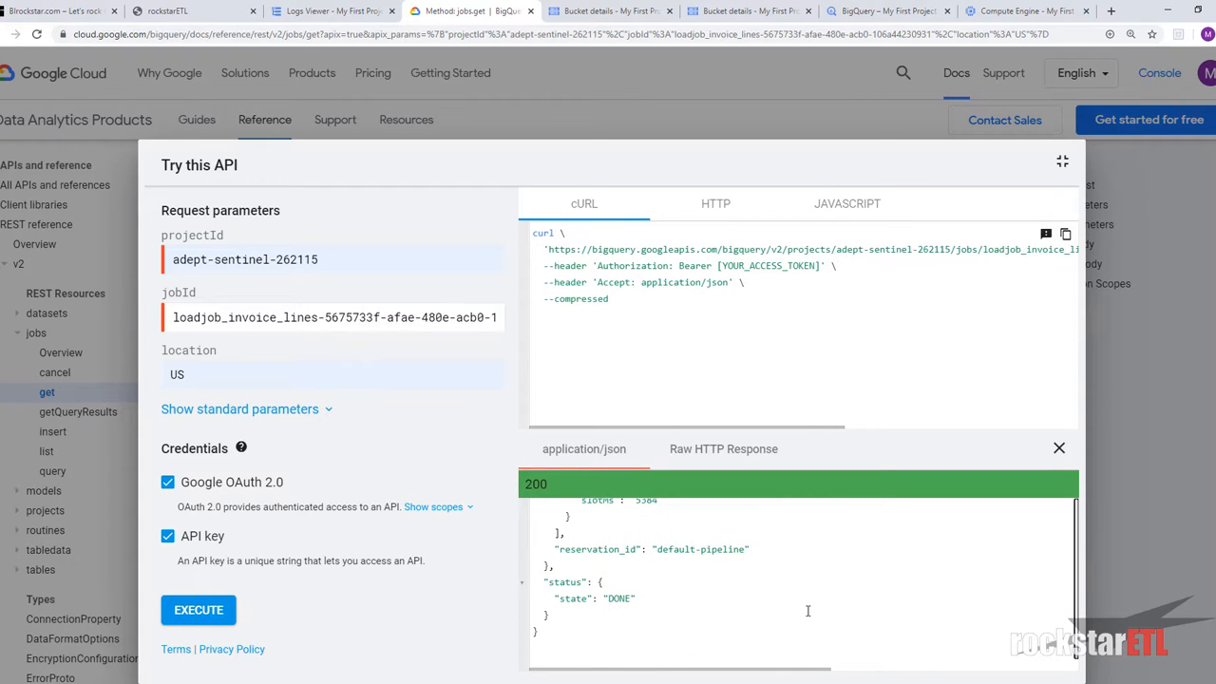
scroll(807, 611, up, 5)
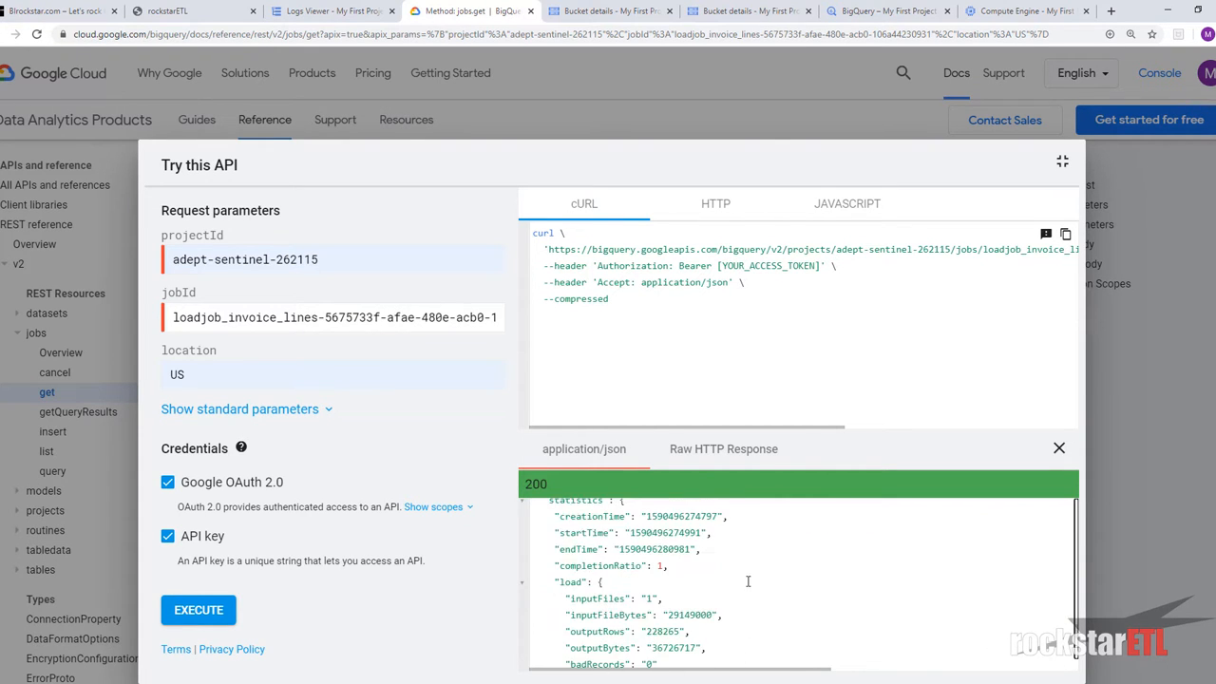
scroll(747, 581, down, 5)
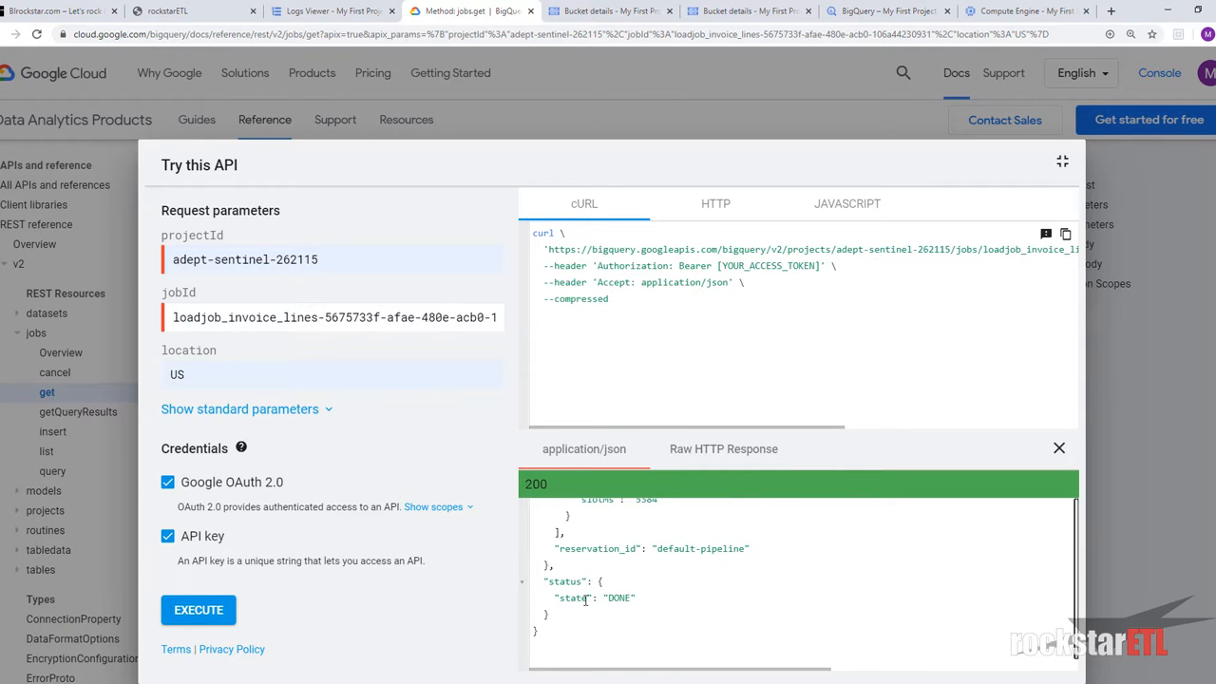
click(1062, 165)
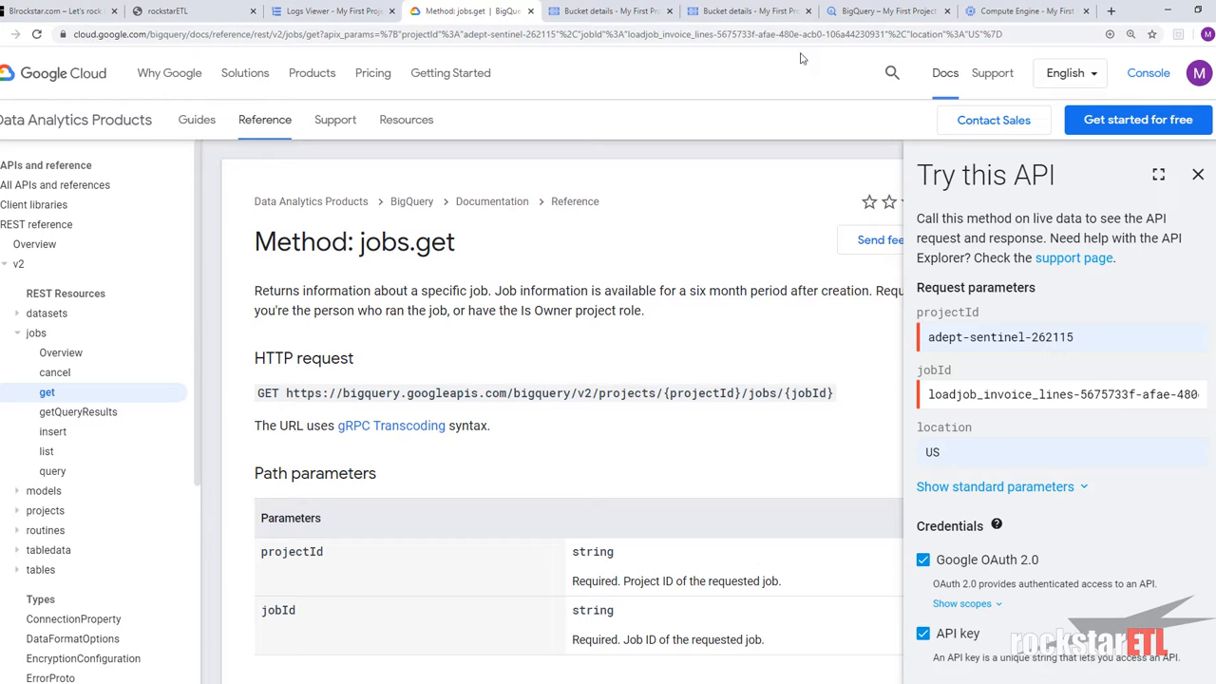
Step: Switch back to the mail inbox and compare the invoices and invoice_lines JobIDs across the loadsales SUCCESS and RUNNING emails
key(alt+Tab)
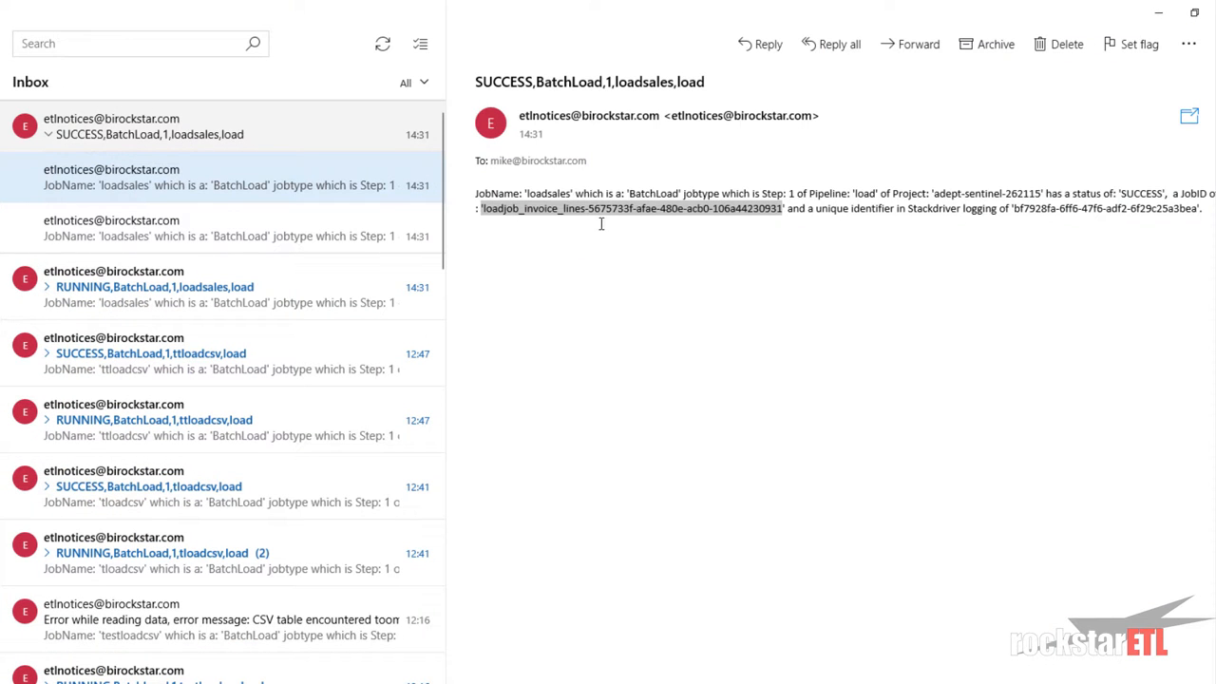
click(561, 219)
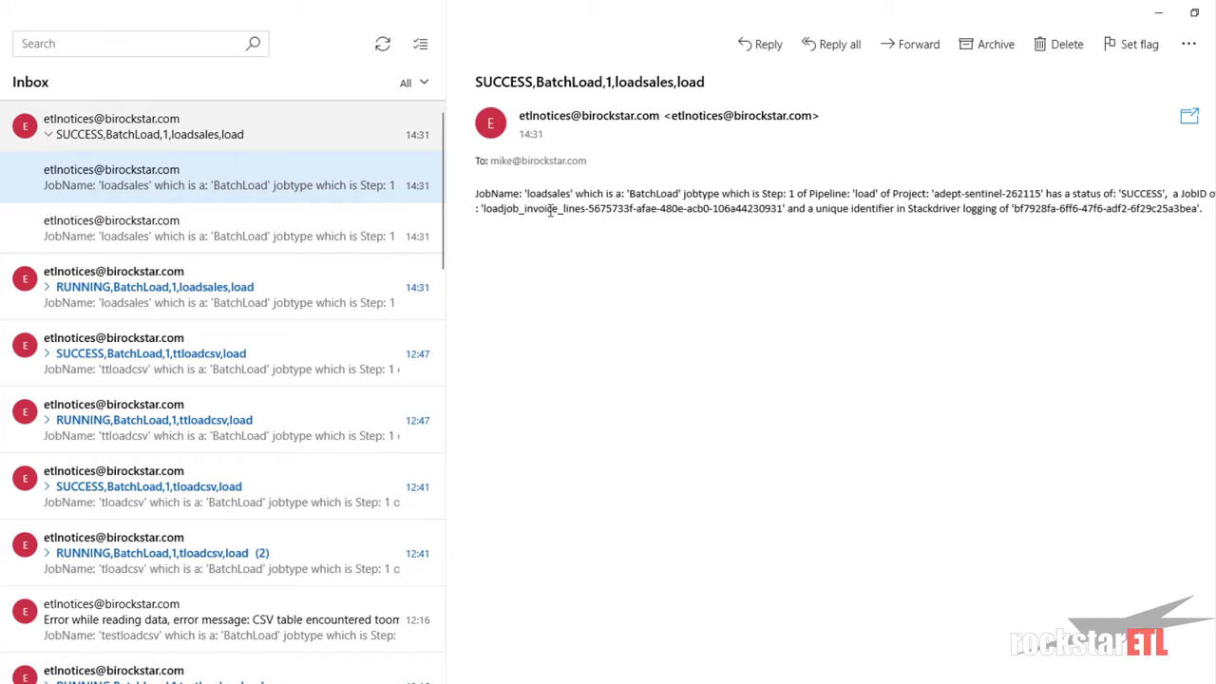
click(170, 243)
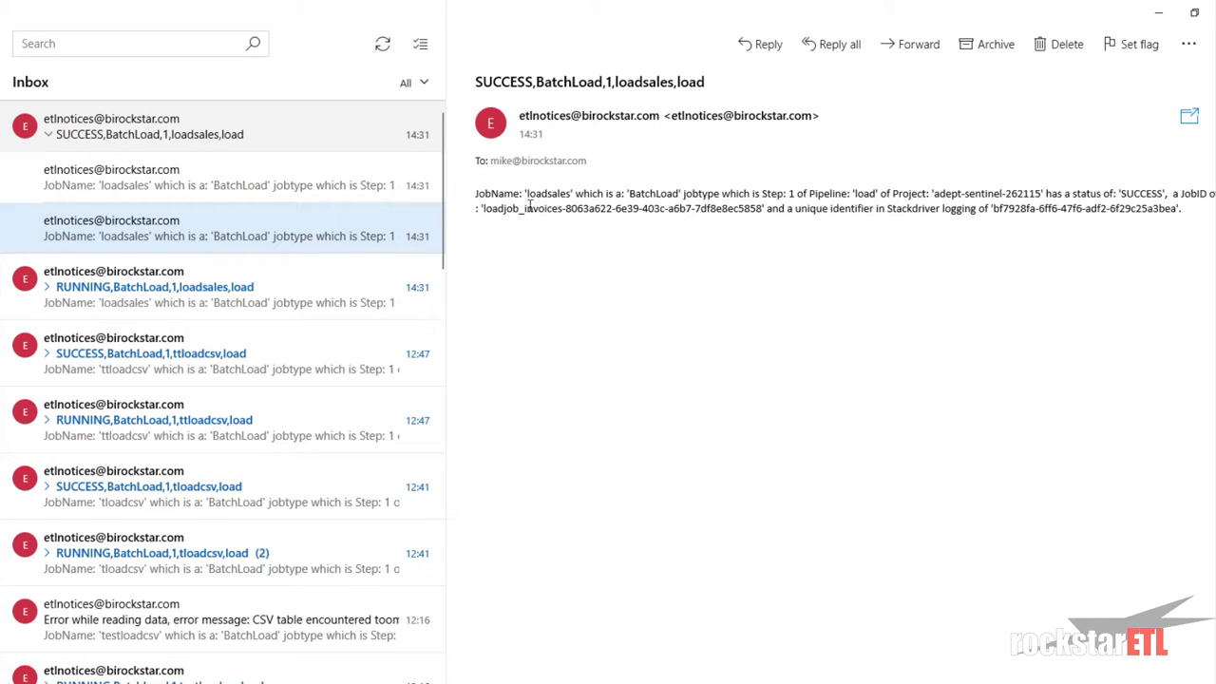
drag(523, 208, 562, 210)
click(48, 296)
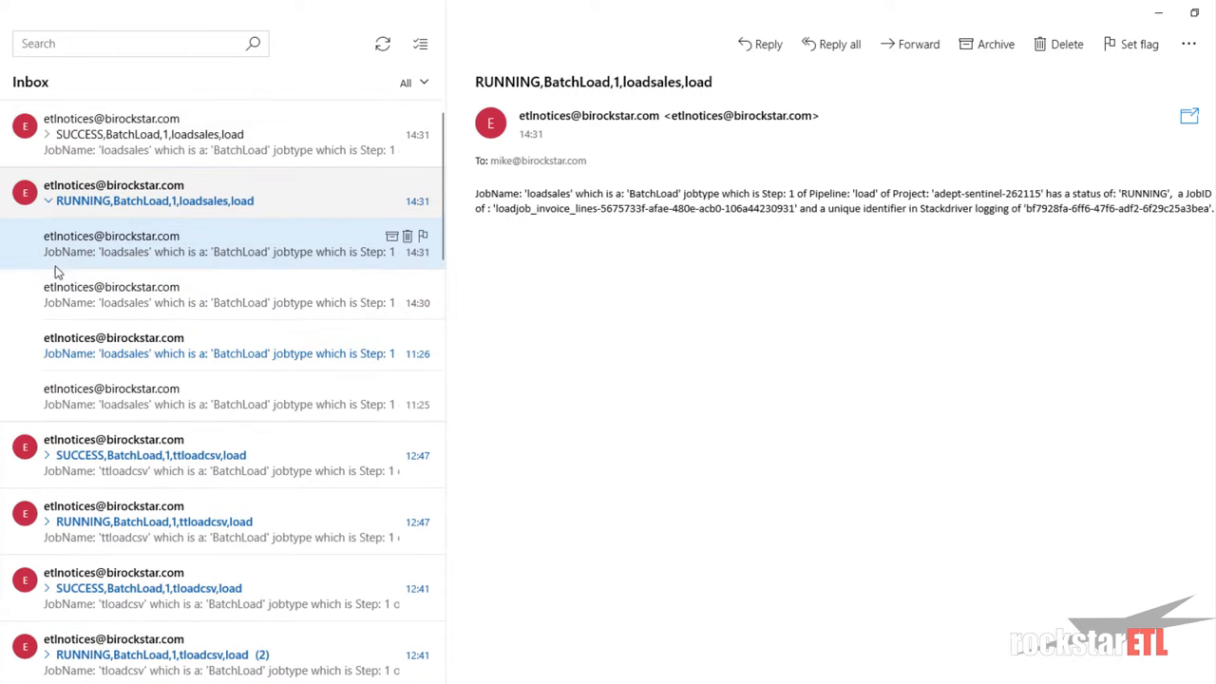
click(135, 290)
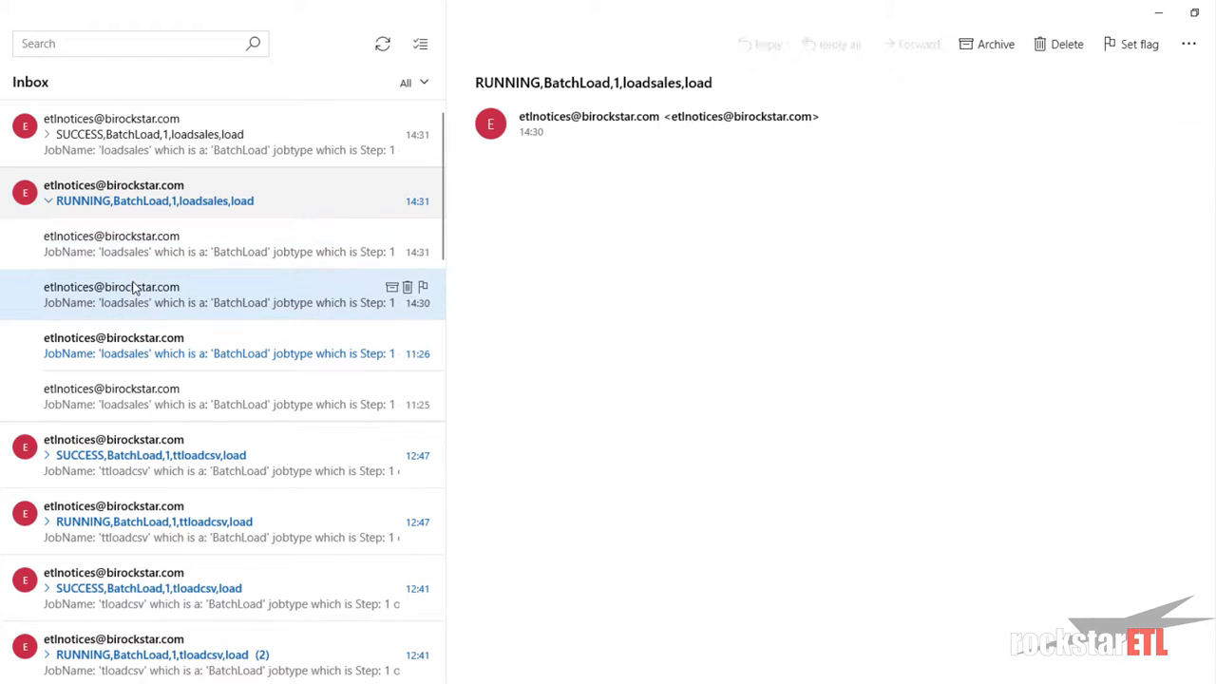
click(258, 260)
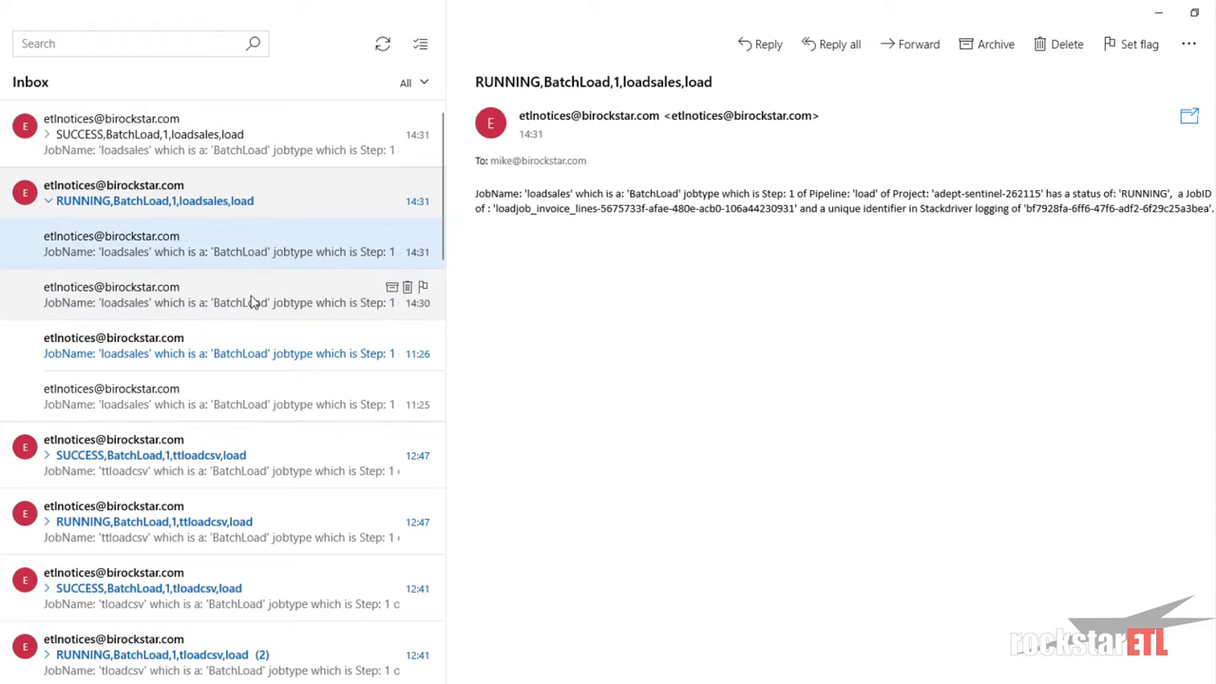
click(253, 301)
drag(494, 209, 574, 210)
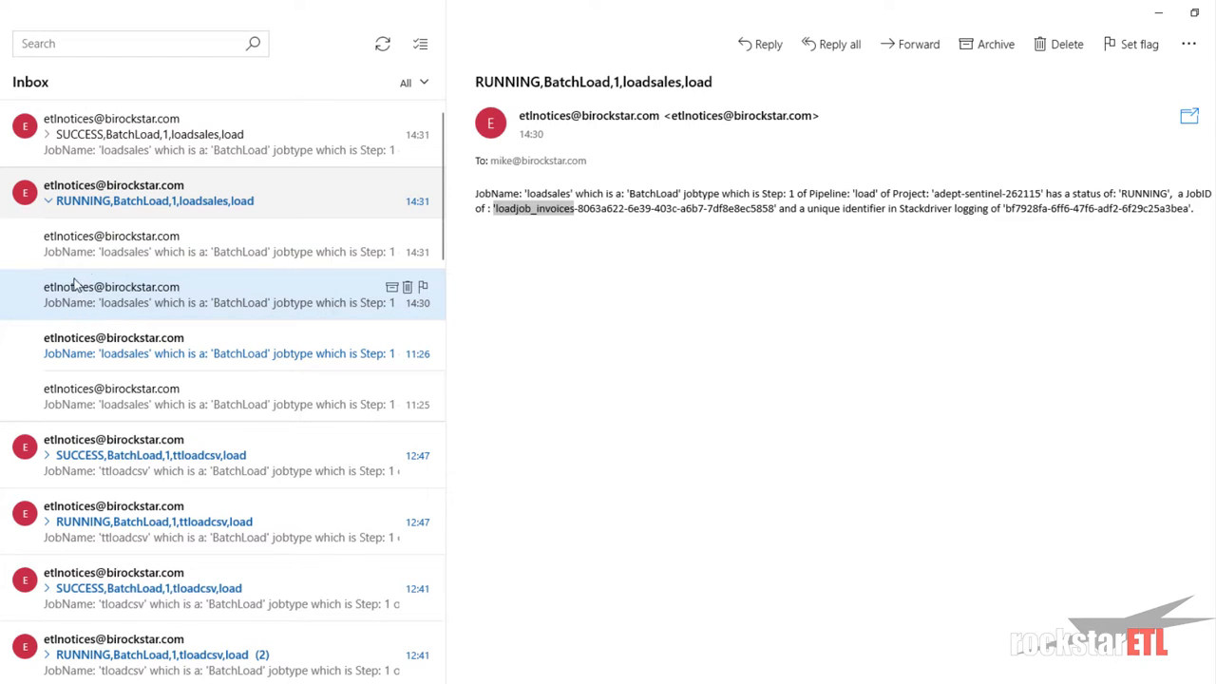
Step: Compare the invoice_lines JobID between the loadsales RUNNING and SUCCESS emails, and minimize the mail window
click(95, 255)
drag(494, 207, 583, 212)
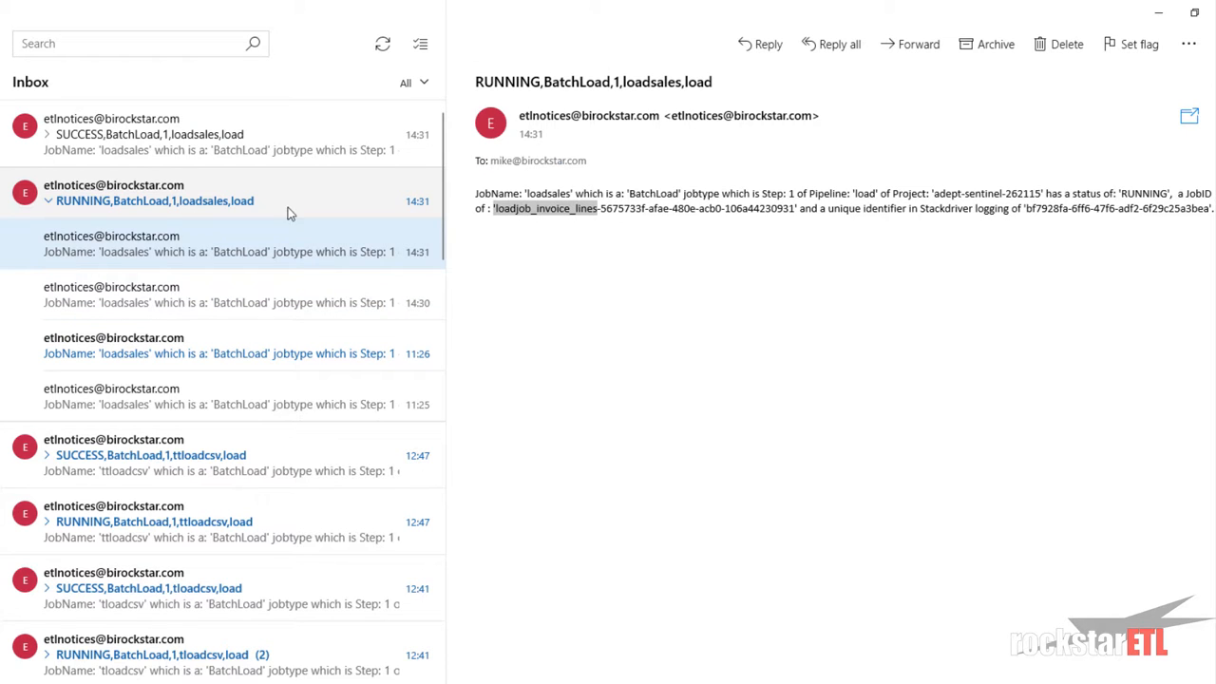
click(126, 154)
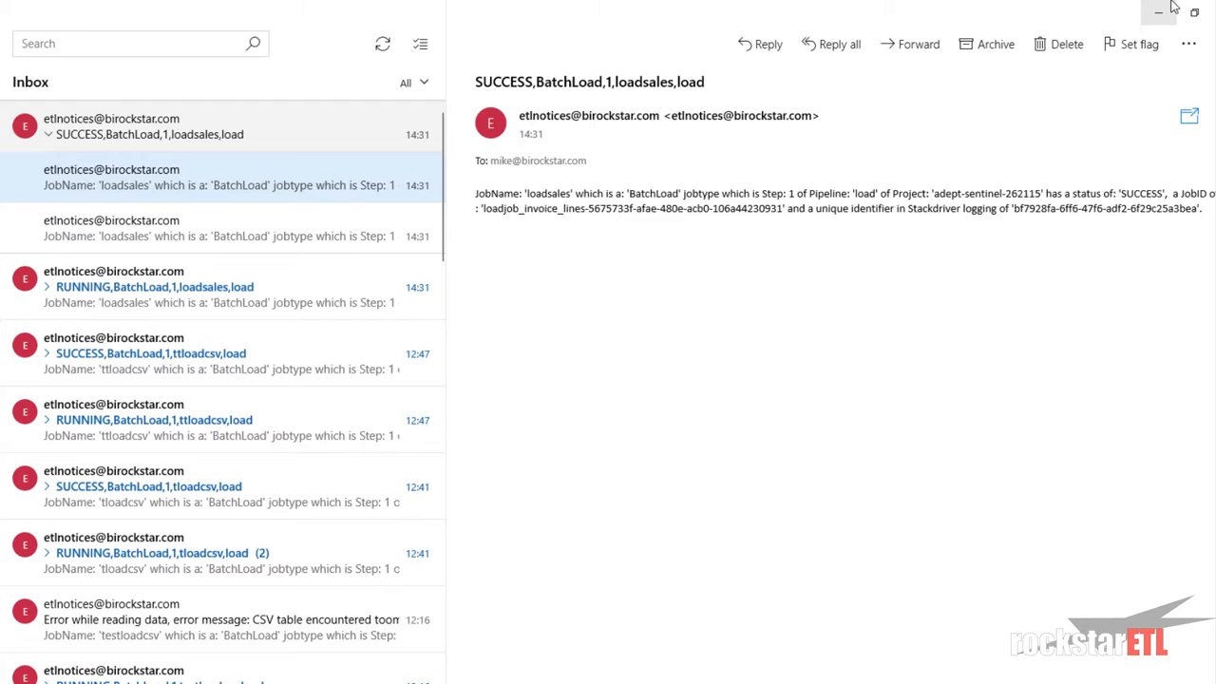
click(1168, 10)
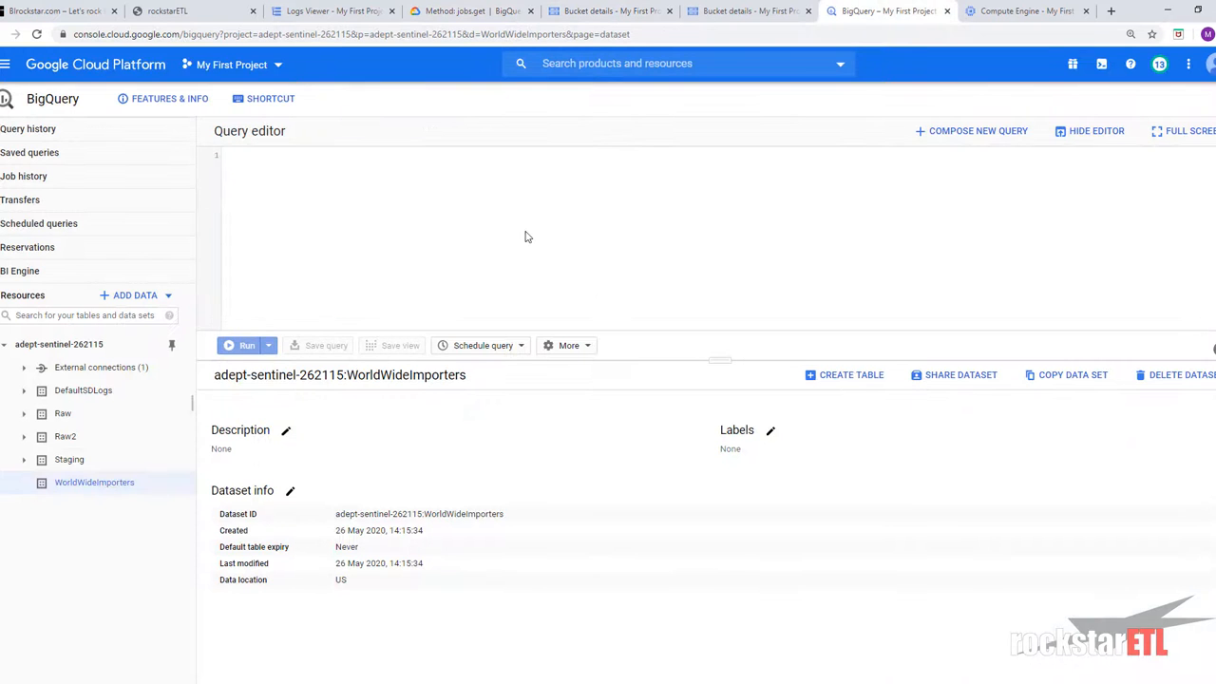
Step: Switch to the BigQuery console in the browser, reload the page, and expand the WorldWideImporters dataset to list its tables
click(883, 11)
click(85, 492)
click(36, 35)
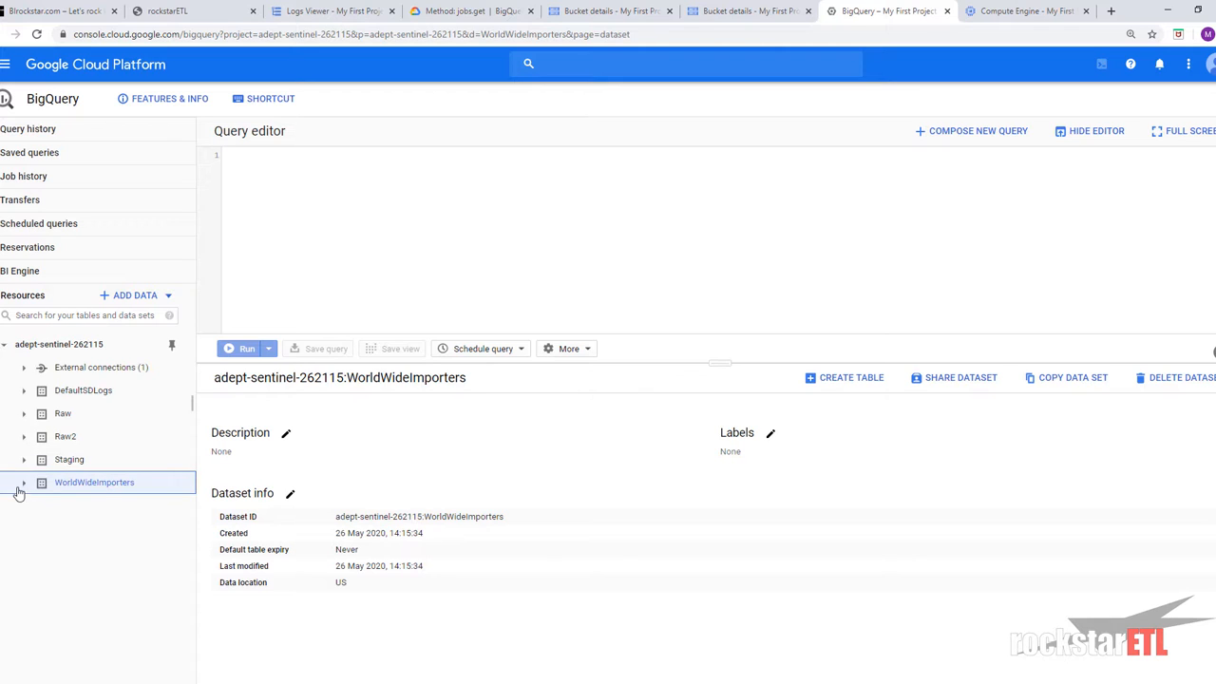
click(23, 484)
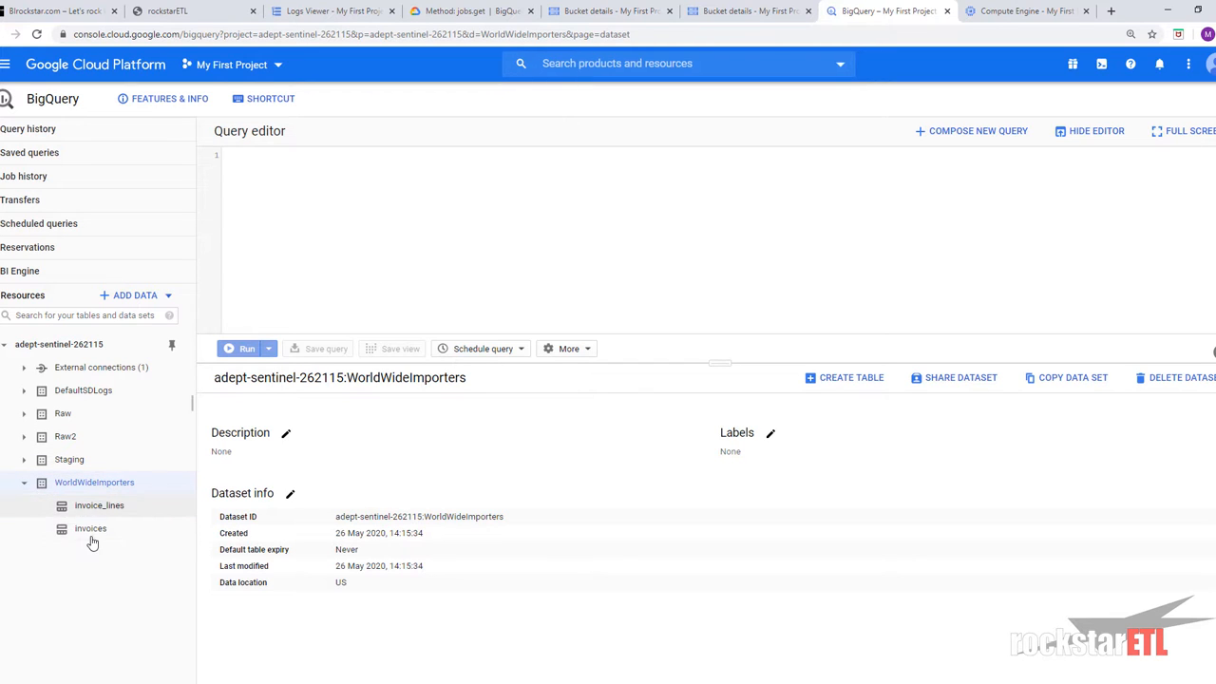
Step: Open the invoices table and enlarge its pane to examine the schema and the partitioned table notice
click(90, 529)
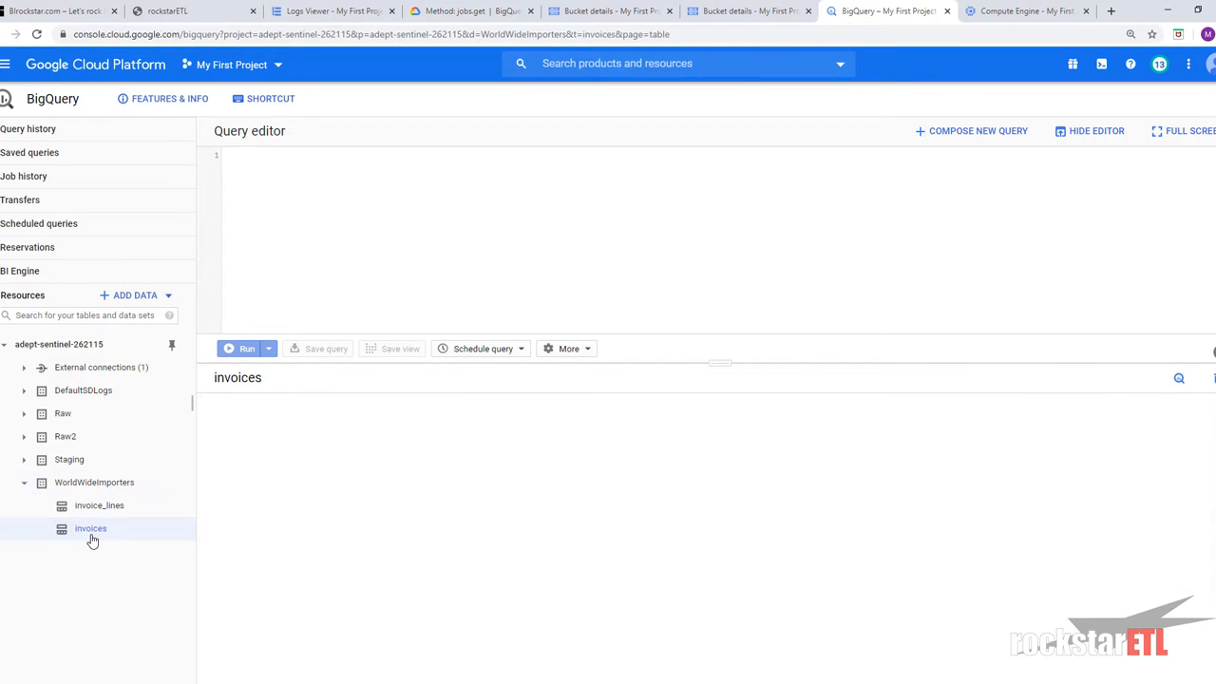
drag(723, 363, 711, 243)
key(ctrl)
key(ctrl)
key(ctrl)
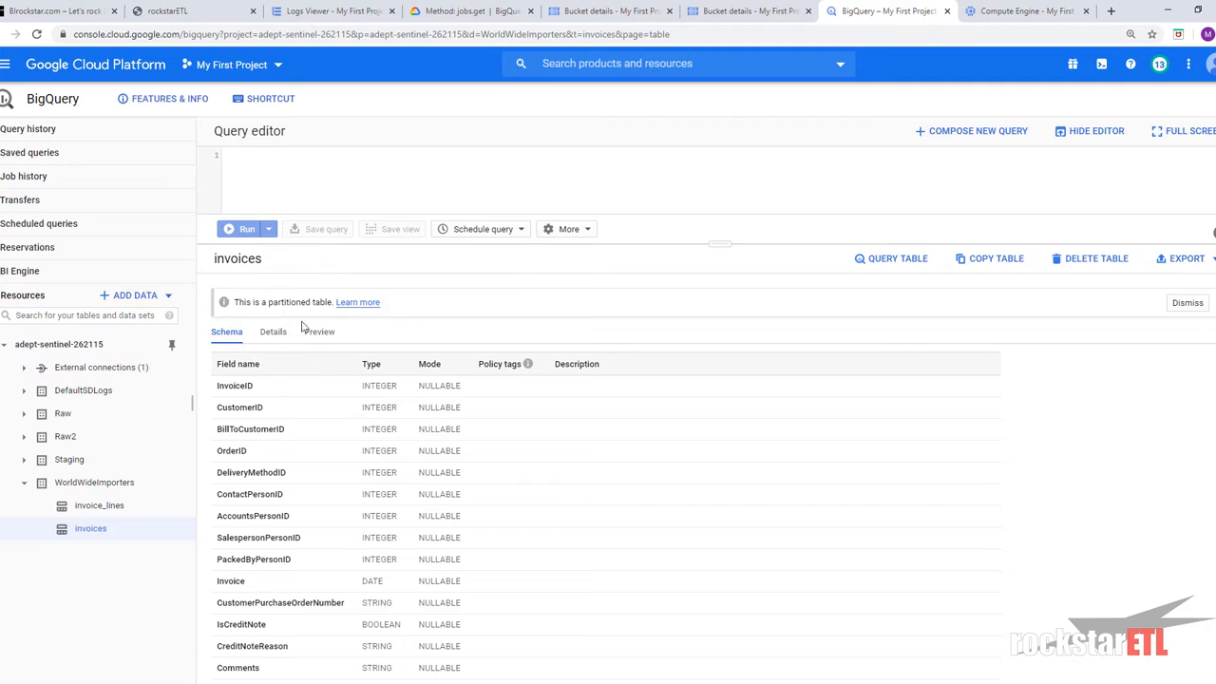
Step: Check the partitioning field, number of rows and table size in the invoices table details
click(273, 335)
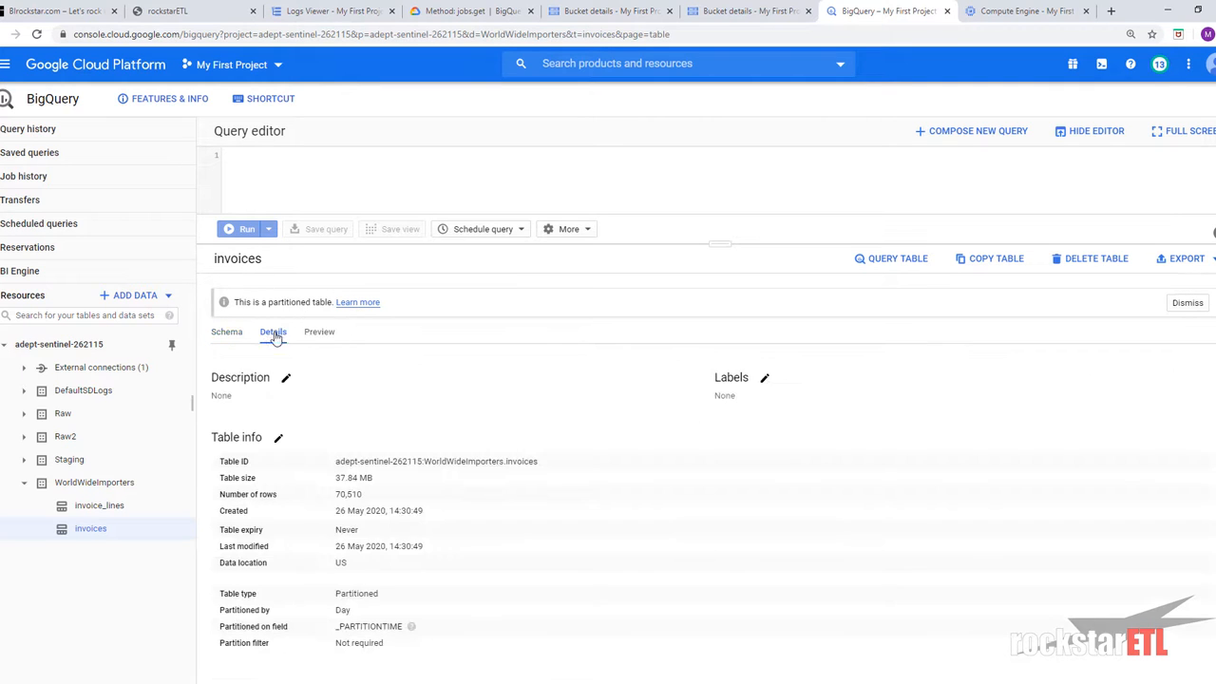
key(ctrl)
key(ctrl)
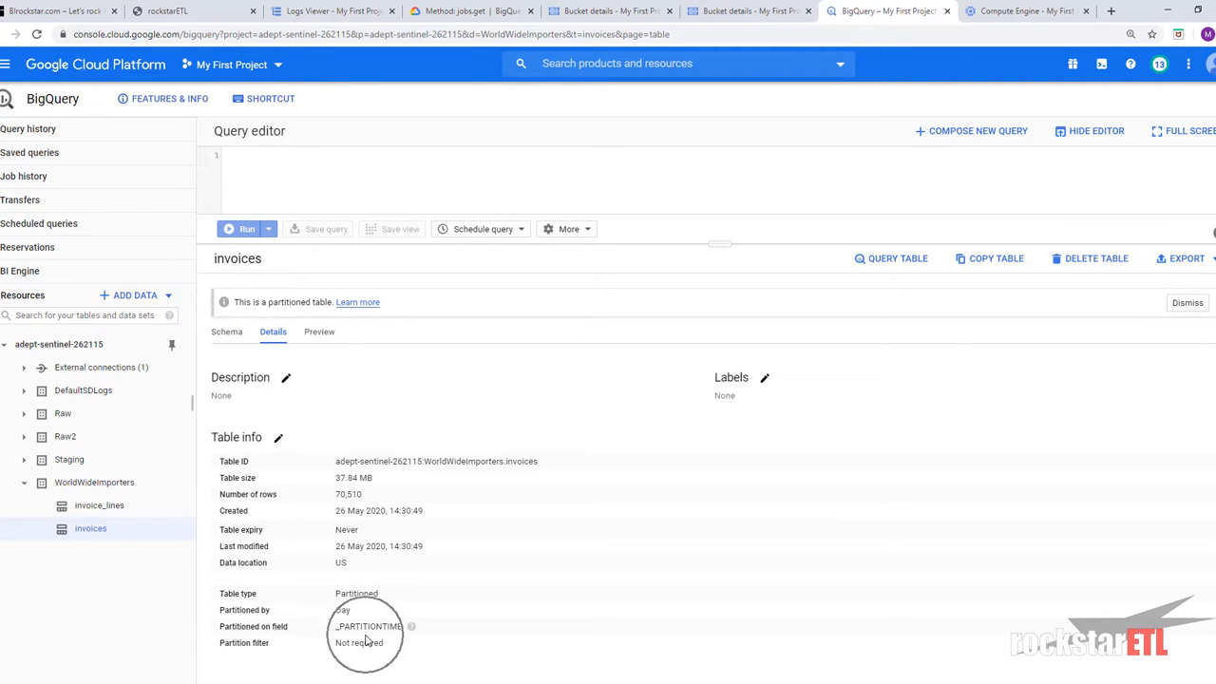
key(ctrl)
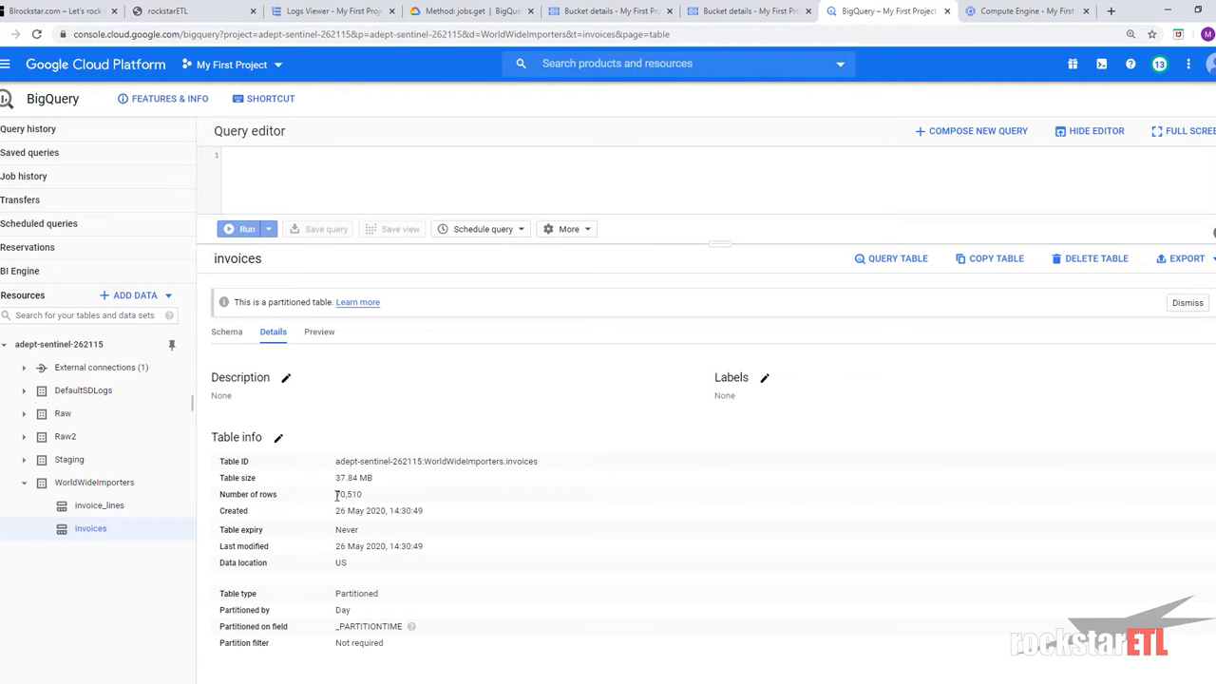
drag(336, 493, 363, 499)
key(ctrl)
click(335, 498)
triple_click(349, 475)
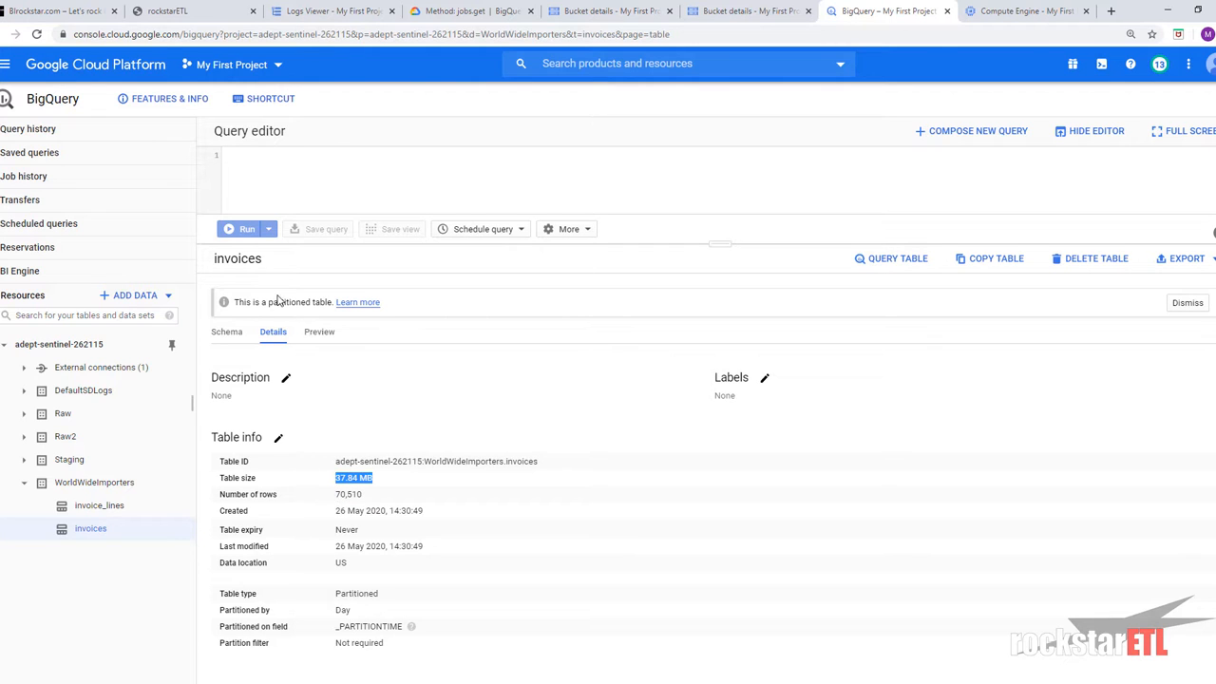
Step: Open the invoice_lines table and check its number of rows and table size
click(136, 507)
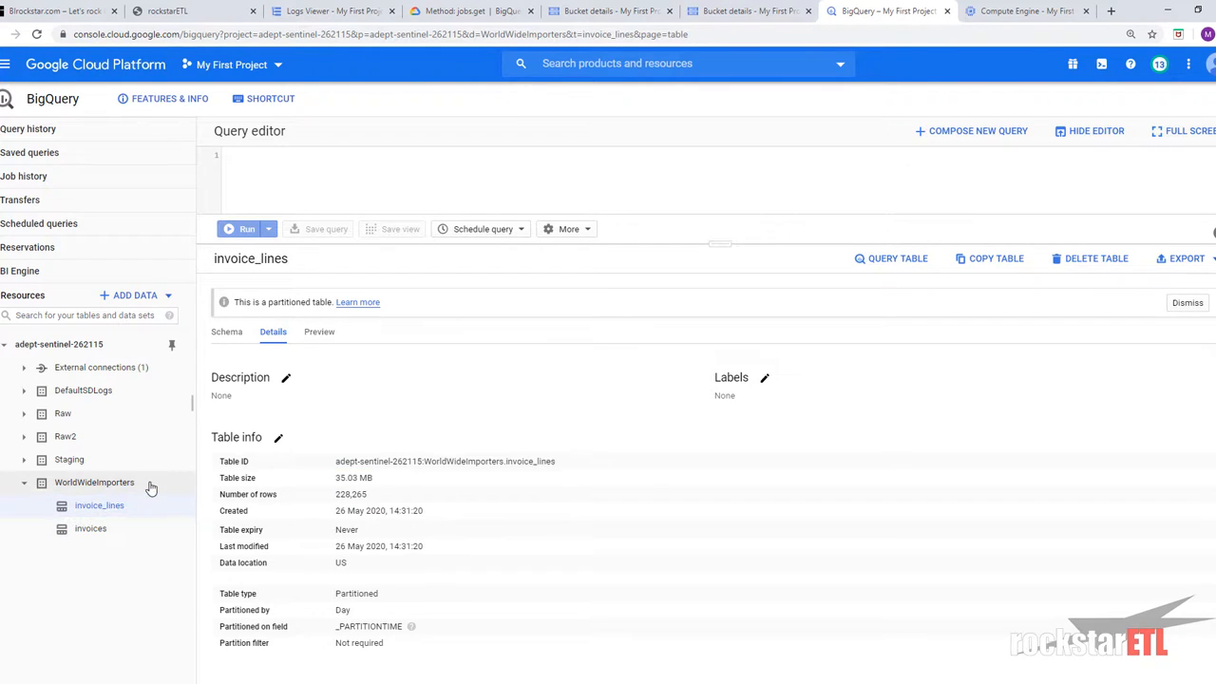
double_click(337, 498)
double_click(340, 478)
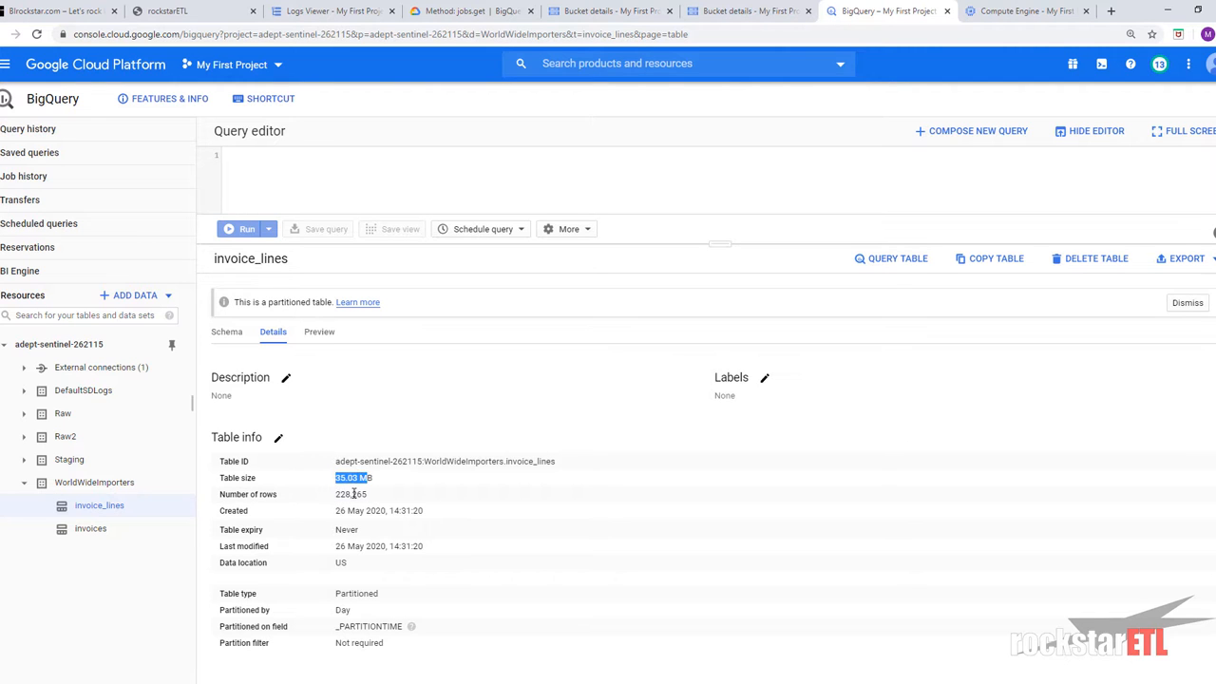
Step: Return to the rockstarETL job steps, set the loadsales job's number of runs per day to 0, and save it
click(218, 11)
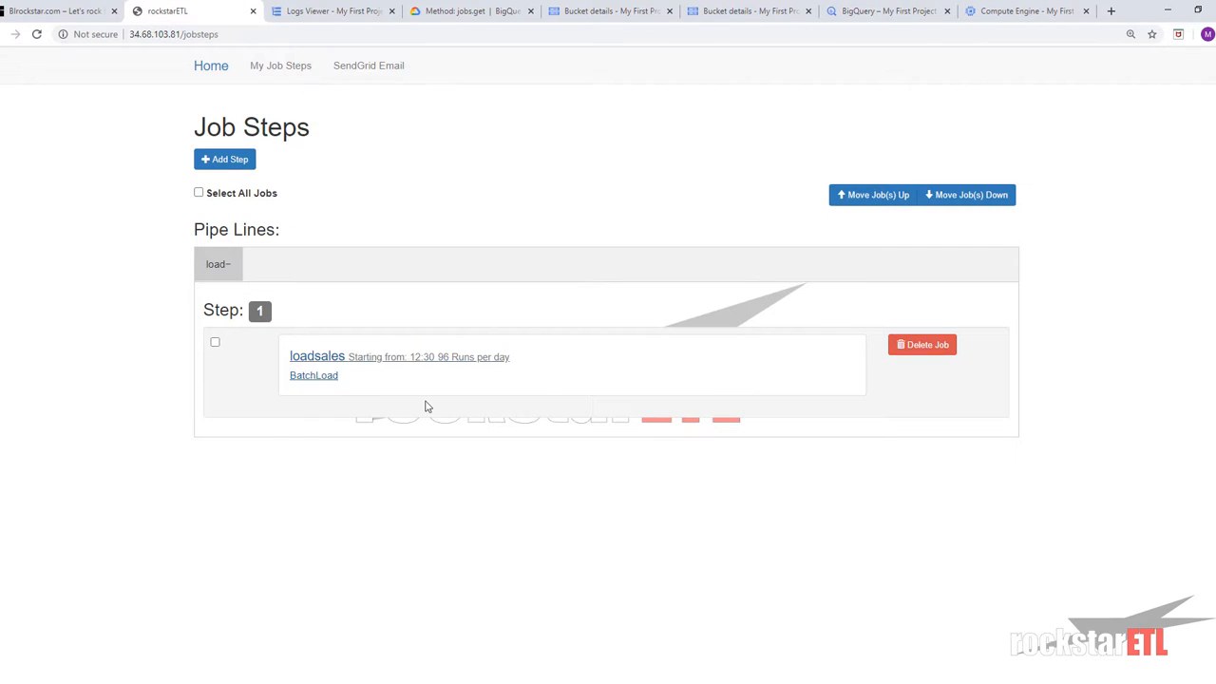
click(408, 368)
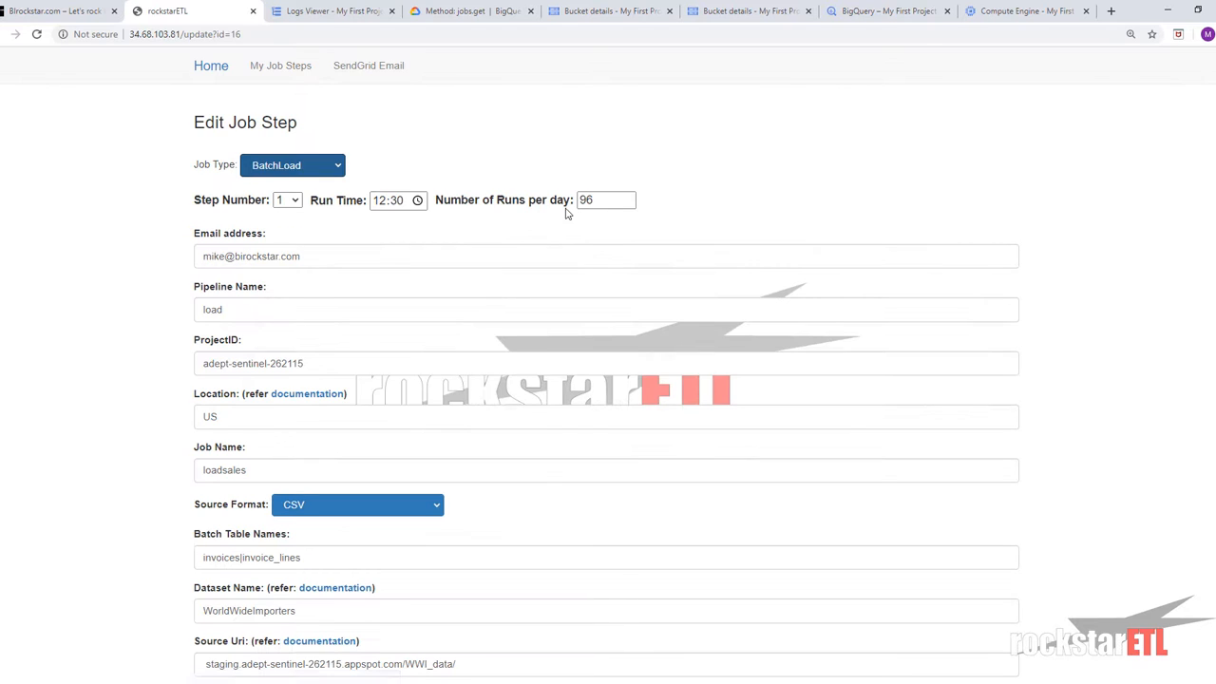
click(580, 202)
double_click(582, 202)
text(0)
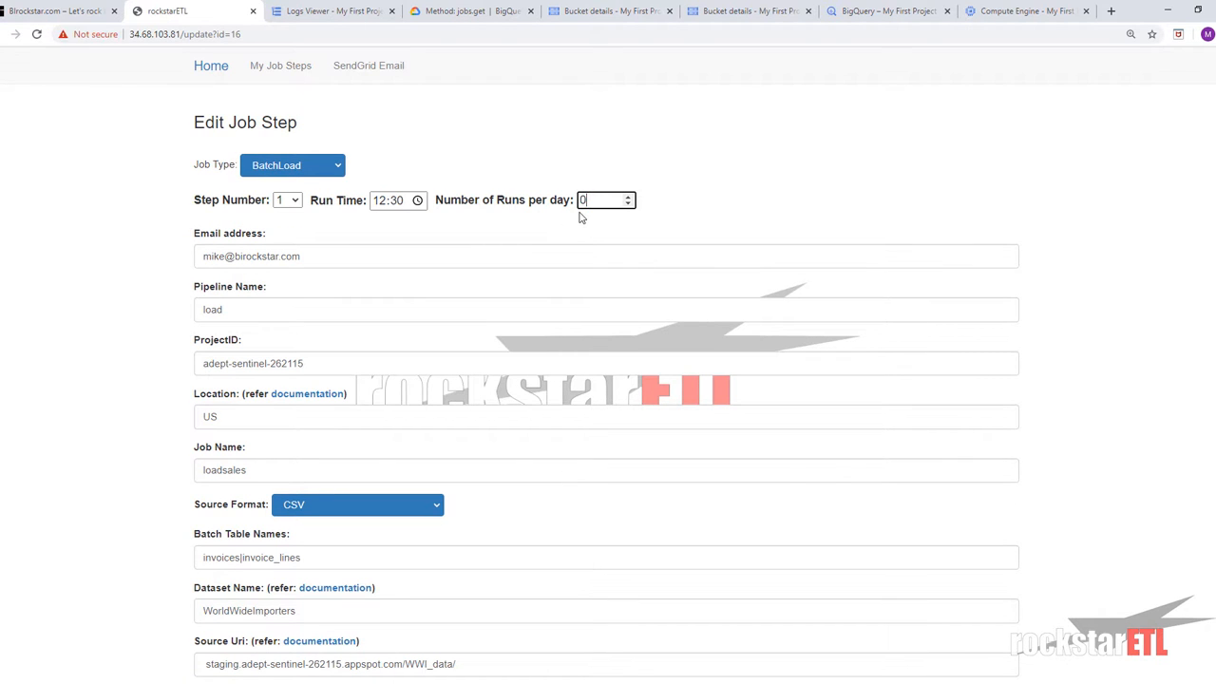
scroll(374, 477, down, 3)
scroll(618, 187, up, 3)
click(561, 203)
scroll(427, 345, down, 4)
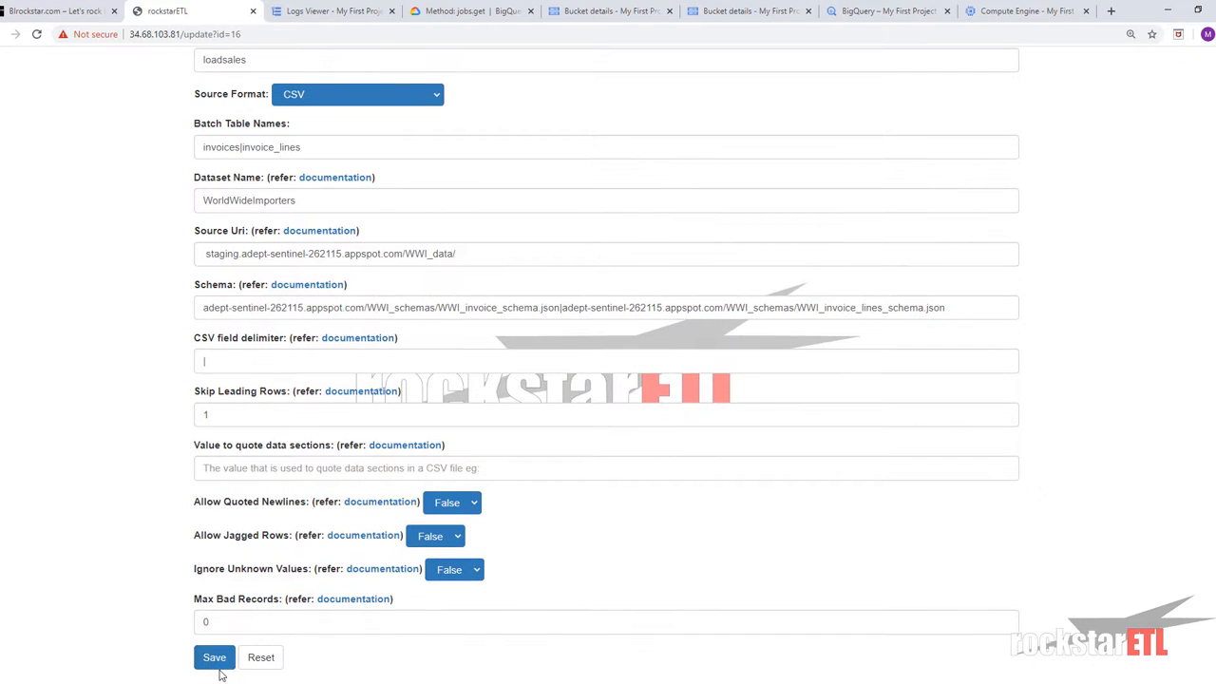
click(215, 657)
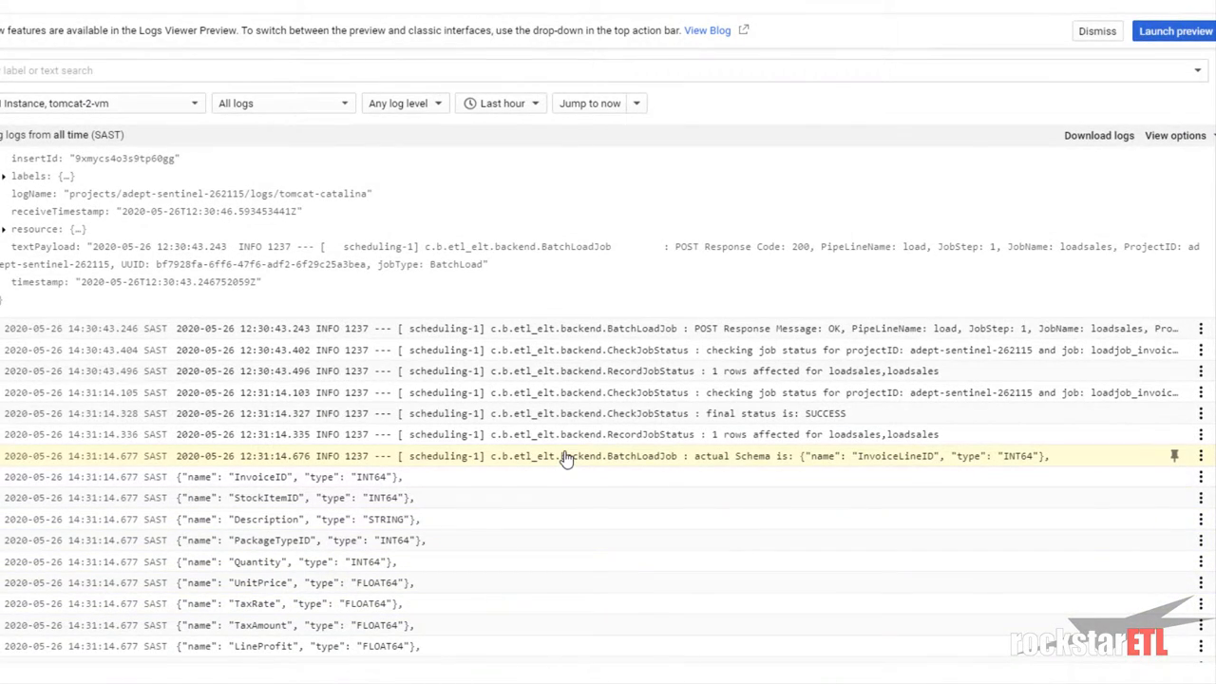
Step: Go to the latest tomcat-2-vm entries in the Logs Viewer and load newer logs
scroll(565, 458, down, 20)
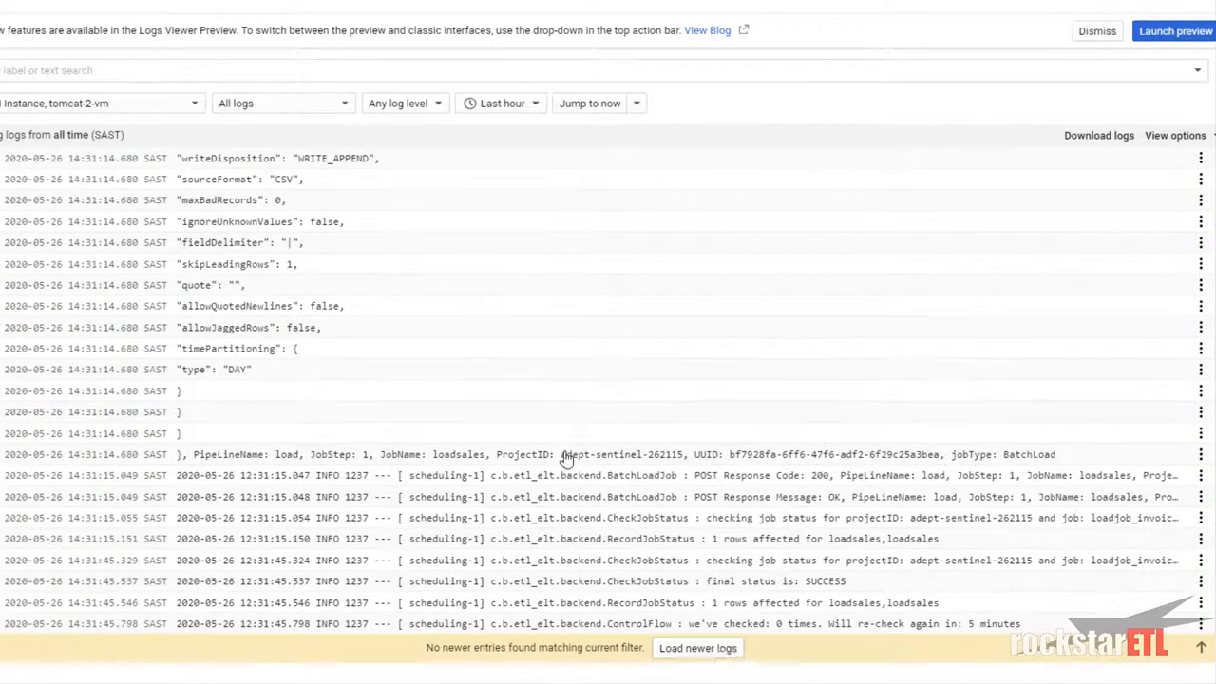
click(719, 646)
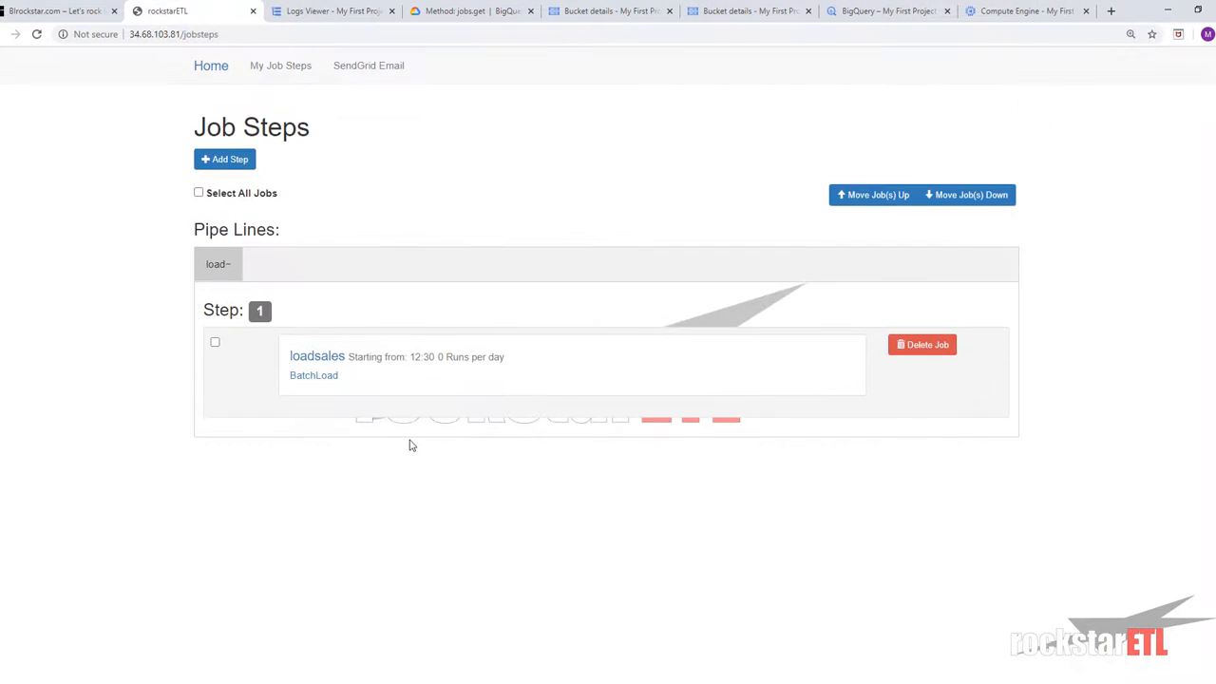
scroll(410, 446, down, 2)
scroll(410, 445, up, 2)
scroll(410, 446, down, 2)
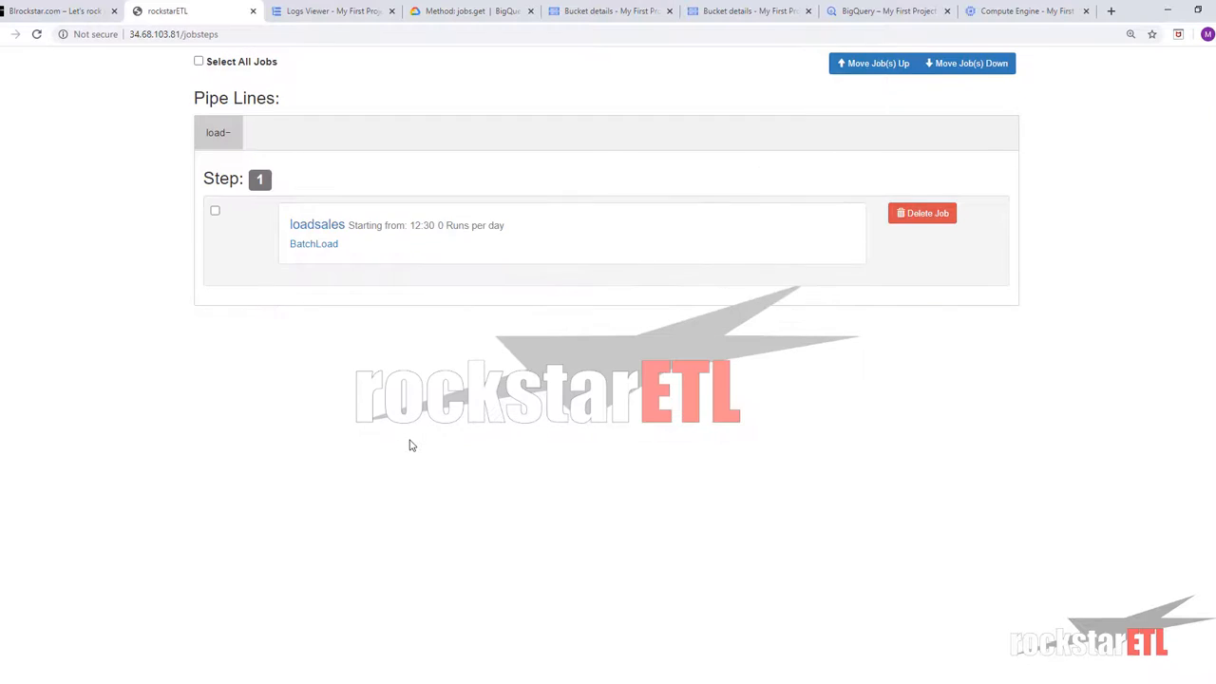
scroll(411, 445, up, 2)
scroll(323, 293, down, 1)
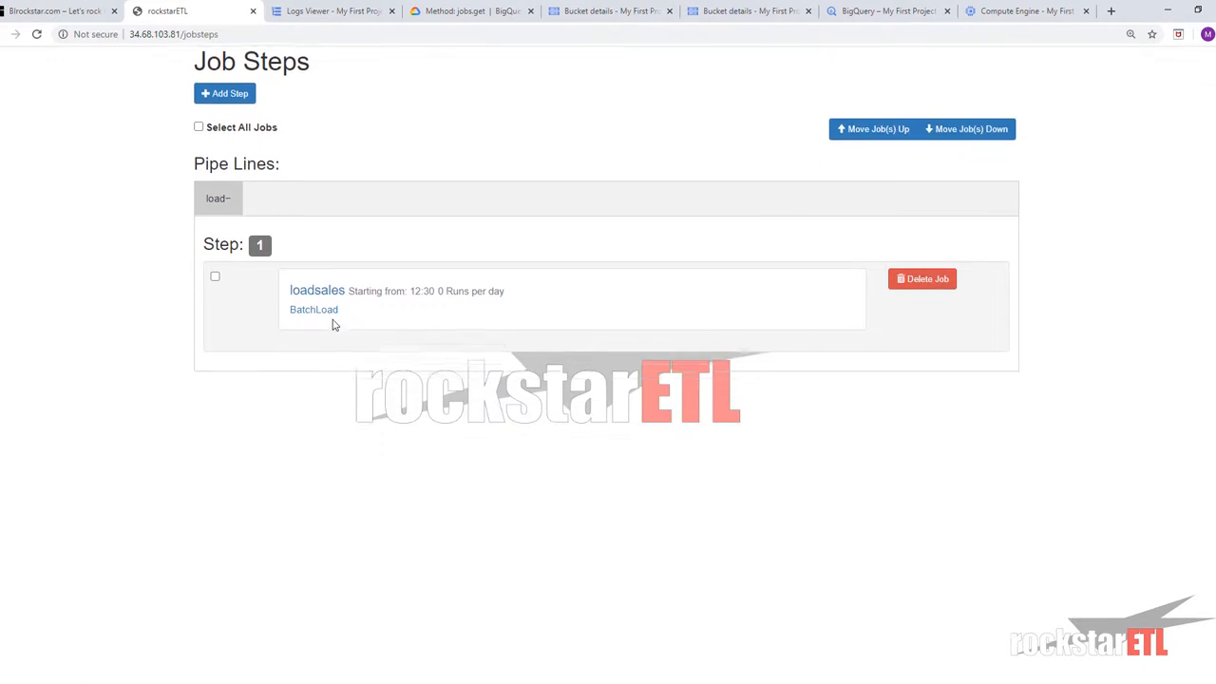